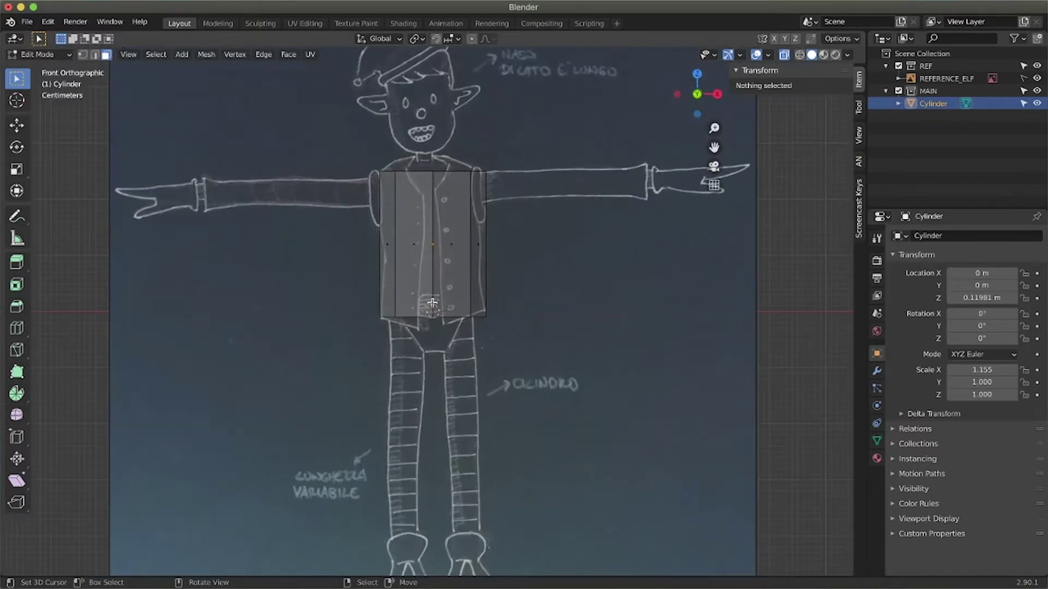
Leave Edit Mode, make the REFERENCE_ELF image selectable, and move it along the Y axis to sit behind the torso cylinder
{"action": "scroll", "coordinate": [399, 350], "scroll_direction": "right", "scroll_amount": 10}
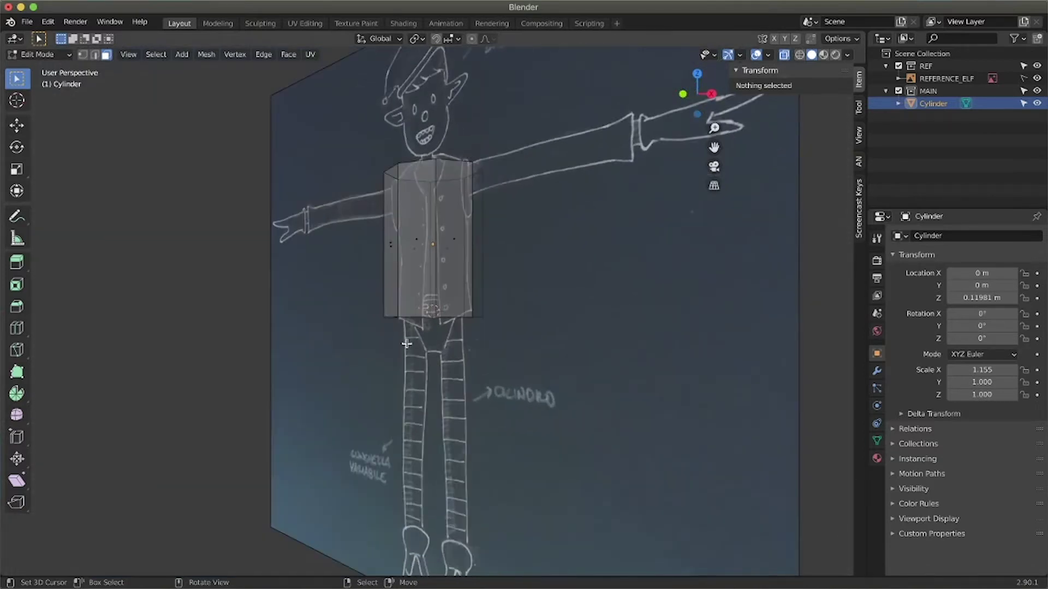
{"action": "scroll", "coordinate": [401, 348], "scroll_direction": "down", "scroll_amount": 5, "text": "ctrl"}
{"action": "scroll", "coordinate": [402, 349], "scroll_direction": "left", "scroll_amount": 4}
{"action": "key", "text": "ctrl+Tab"}
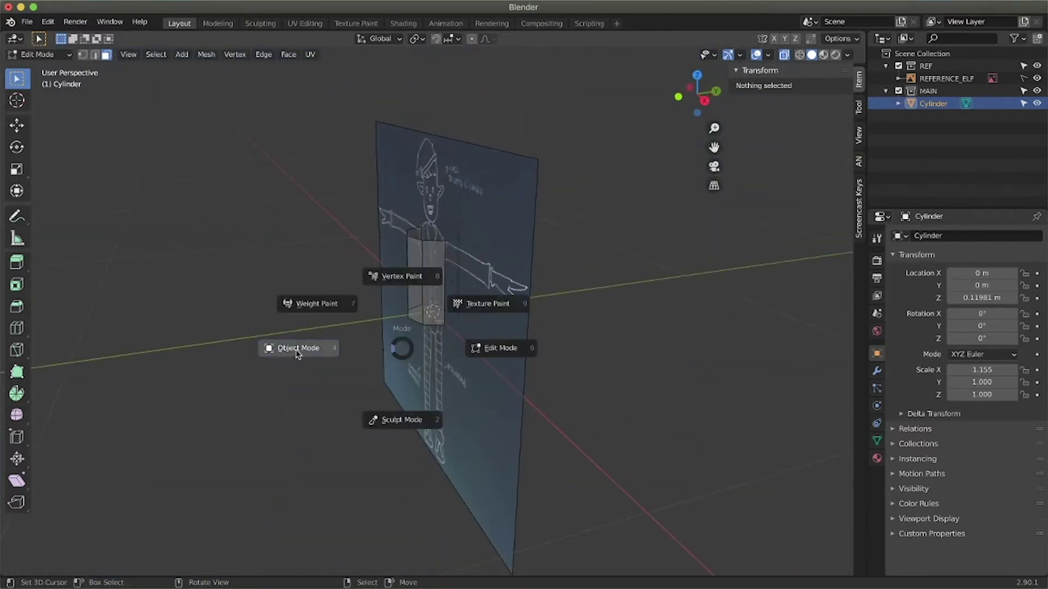
{"action": "left_click", "coordinate": [297, 351]}
{"action": "left_click", "coordinate": [1023, 79]}
{"action": "left_click", "coordinate": [531, 214]}
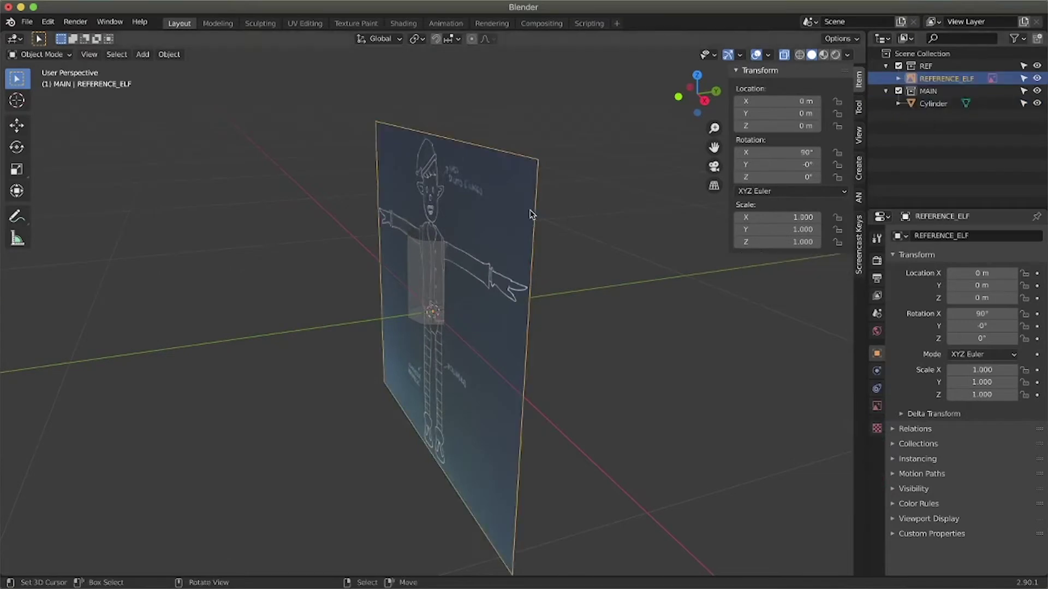
{"action": "key", "text": "g"}
{"action": "key", "text": "y"}
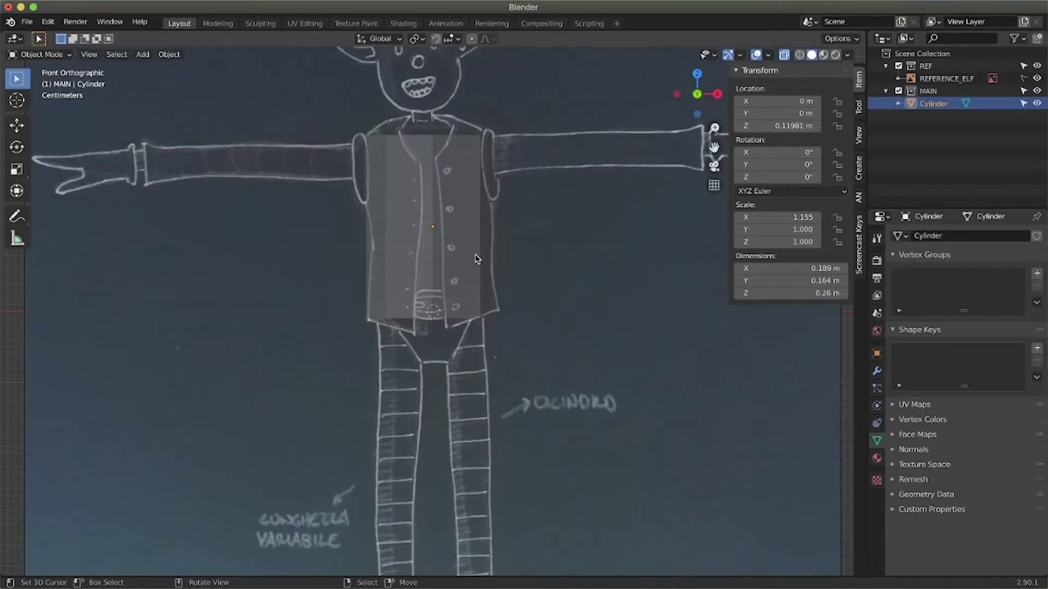
Scale the torso cylinder along Y to about 0.8 to reduce its depth
{"action": "middle_click_drag", "start_coordinate": [476, 255], "coordinate": [482, 251]}
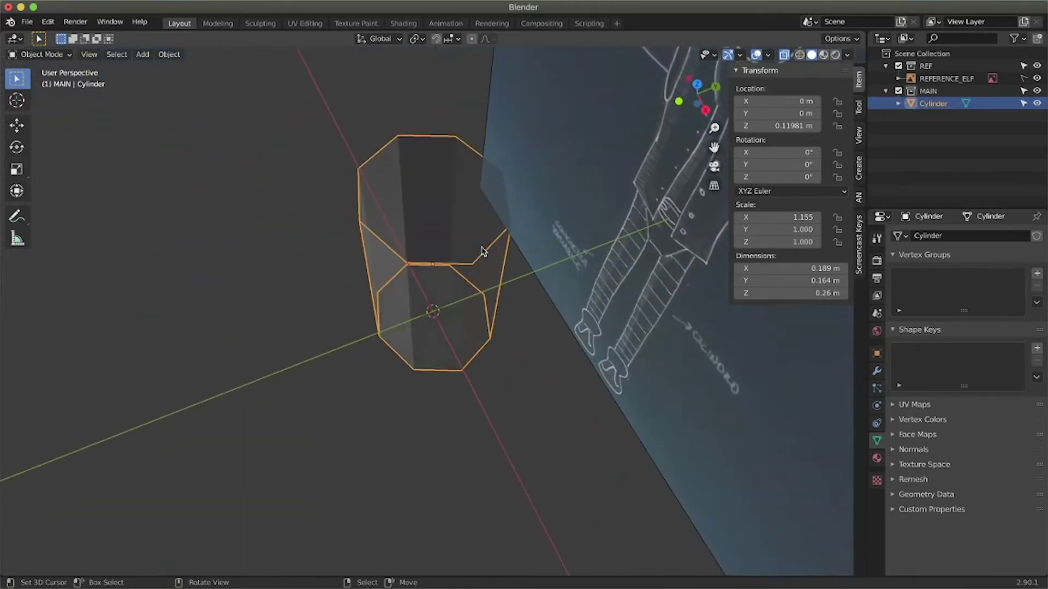
{"action": "key", "text": "s"}
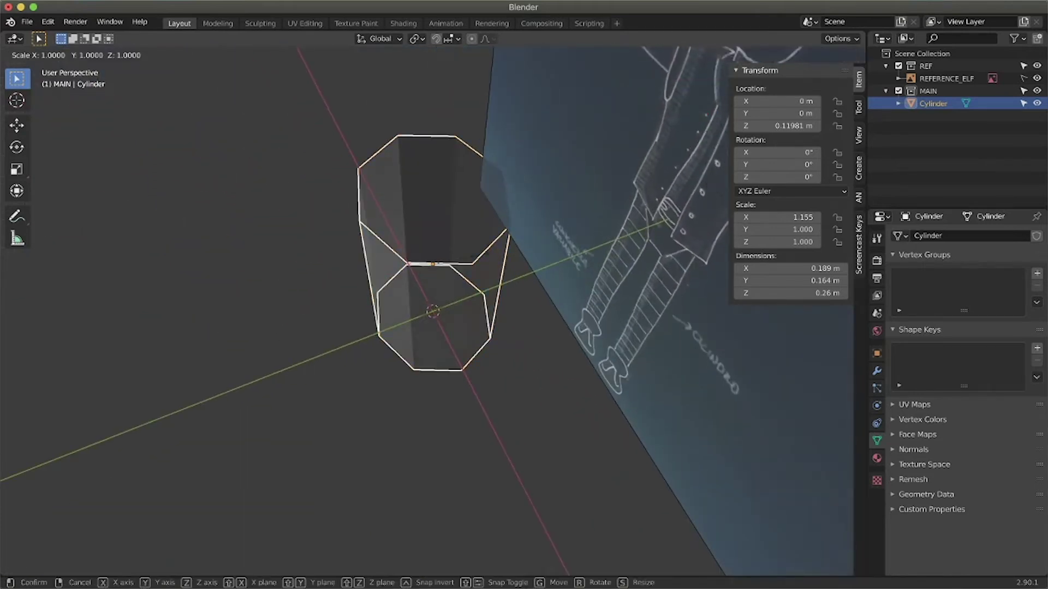
{"action": "key", "text": "y"}
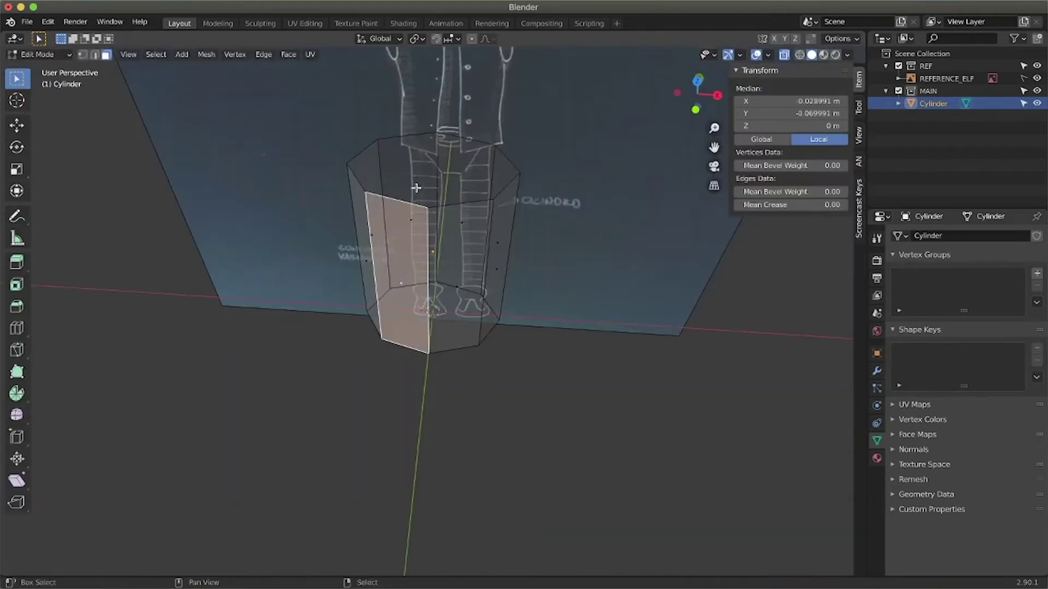
Delete the faces of the cylinder's negative X half and add a Mirror modifier to the remaining half
{"action": "left_click", "coordinate": [410, 217], "text": "shift"}
{"action": "left_click", "coordinate": [360, 249], "text": "shift"}
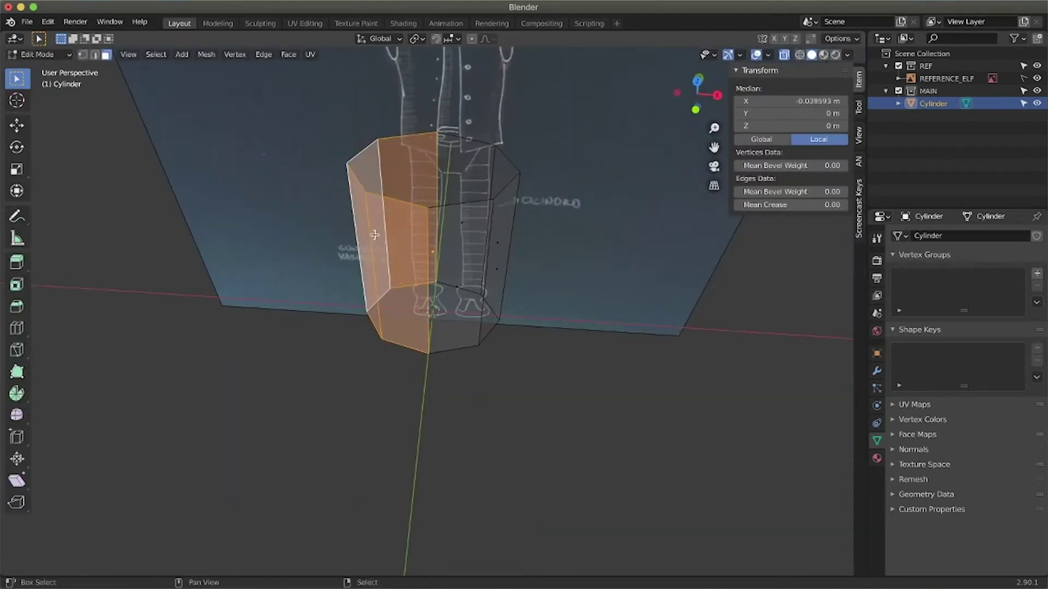
{"action": "key", "text": "x"}
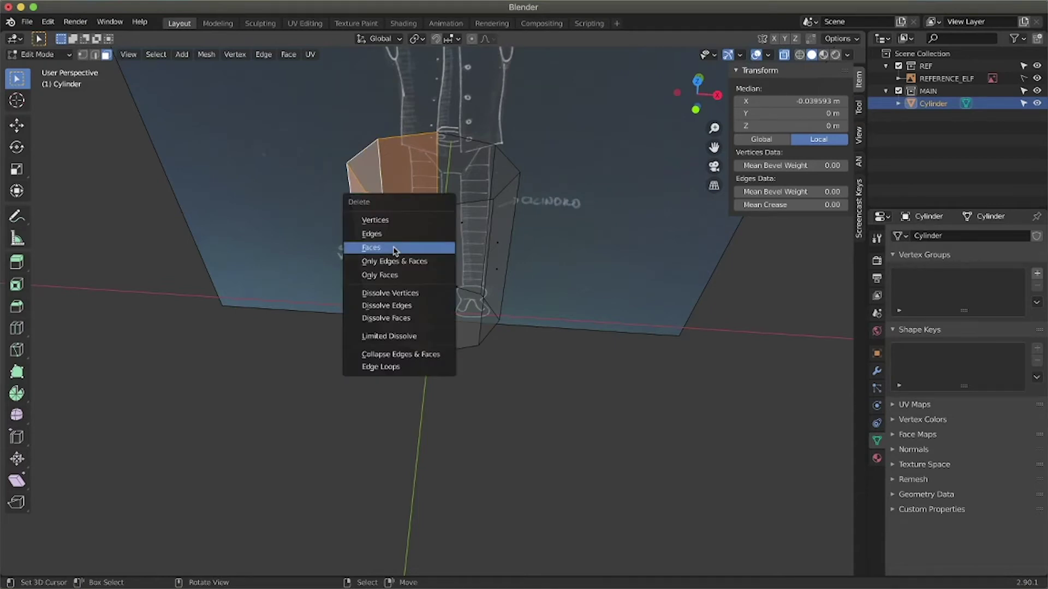
{"action": "left_click", "coordinate": [395, 249]}
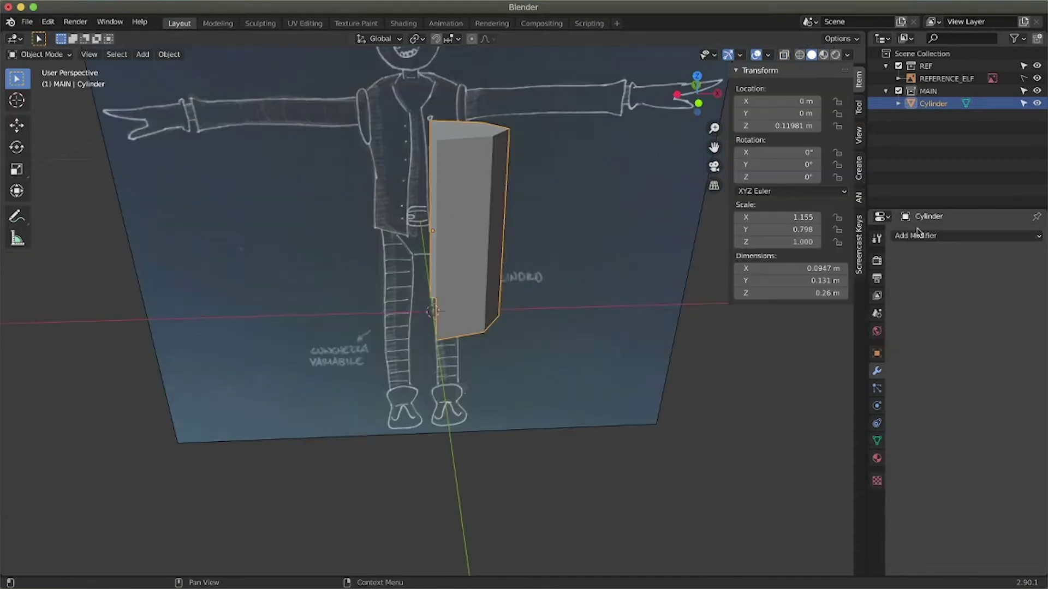
{"action": "left_click", "coordinate": [965, 236]}
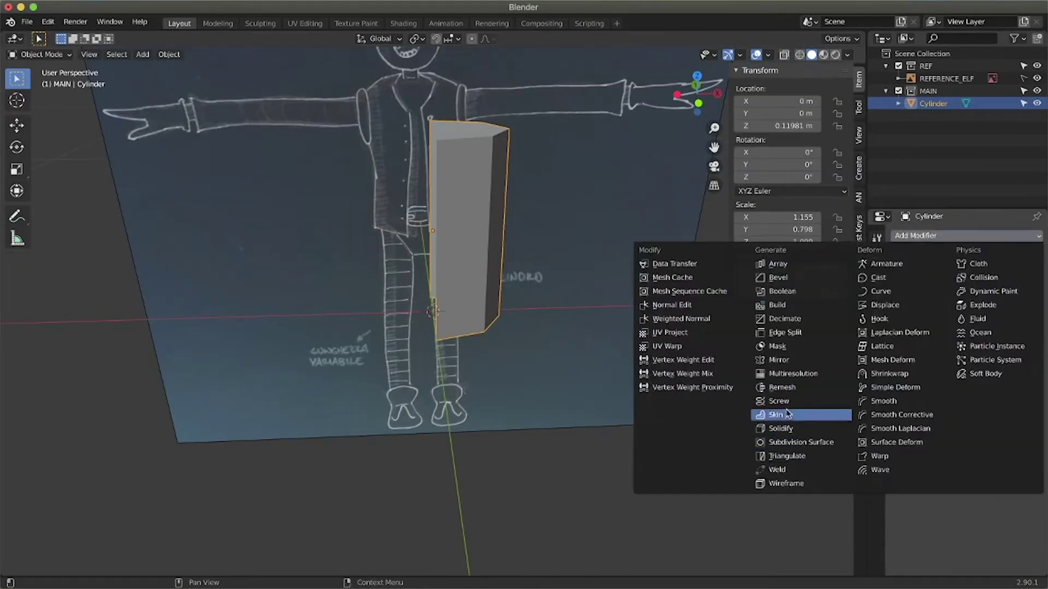
{"action": "left_click", "coordinate": [791, 360]}
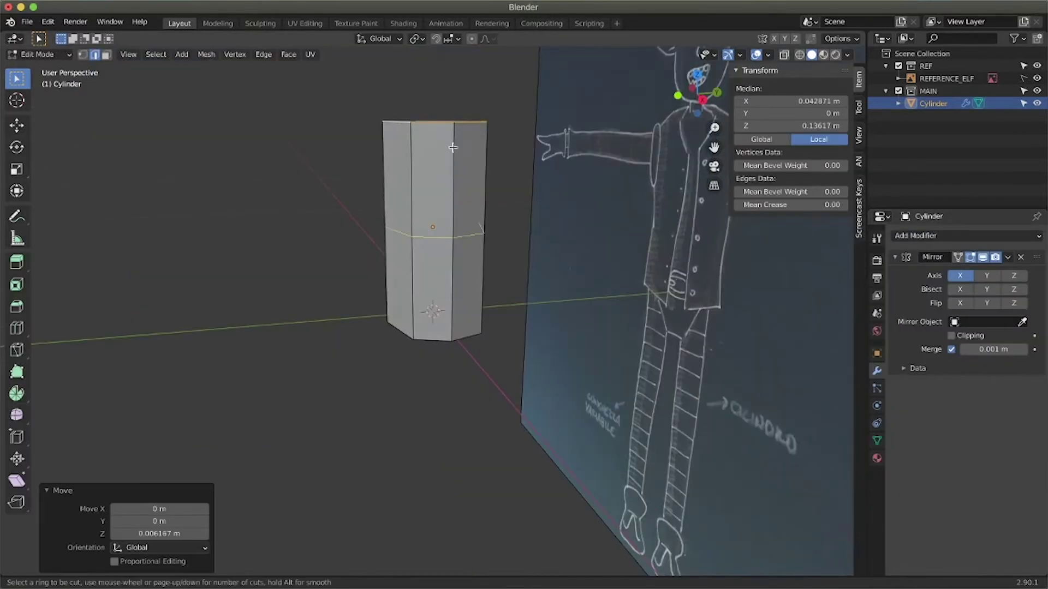
Add two horizontal loop cuts around the torso, one just below the upper rim and one at armpit height
{"action": "left_click", "coordinate": [454, 143]}
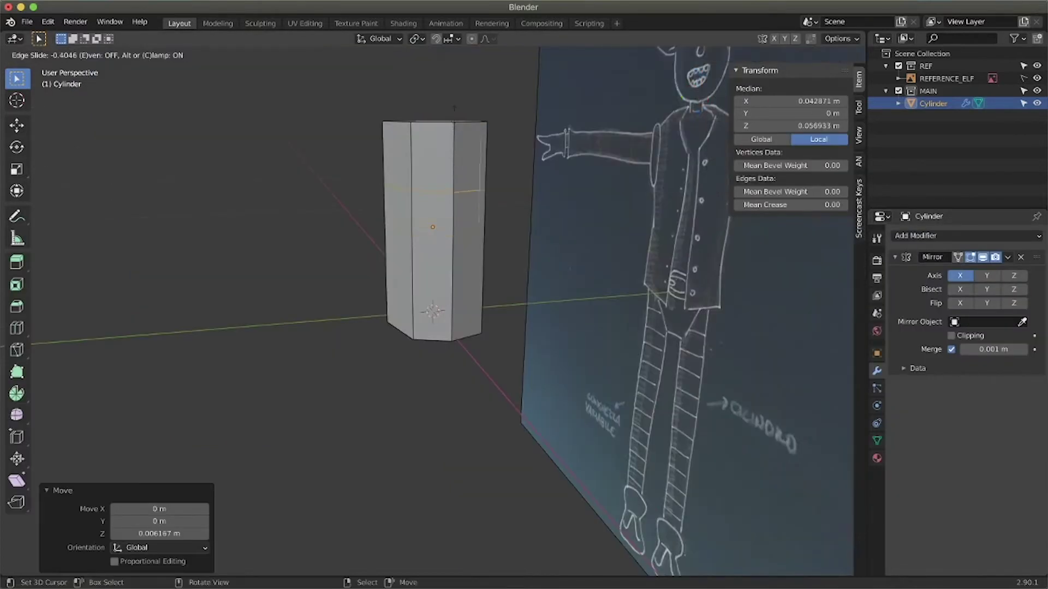
{"action": "left_click", "coordinate": [458, 60]}
{"action": "key", "text": "KP_1"}
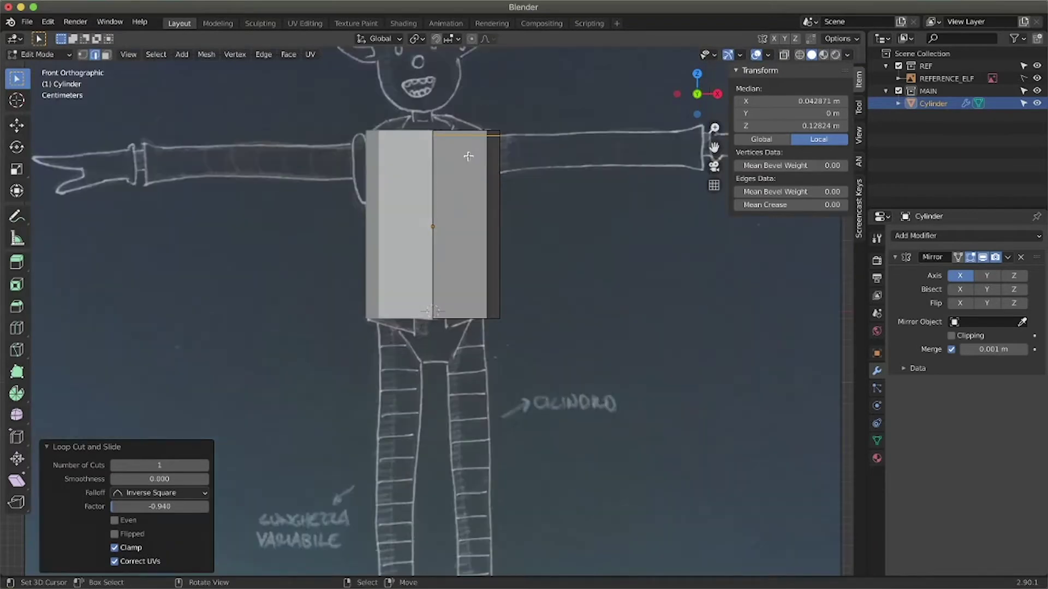
{"action": "key", "text": "ctrl+r"}
{"action": "left_click", "coordinate": [468, 157]}
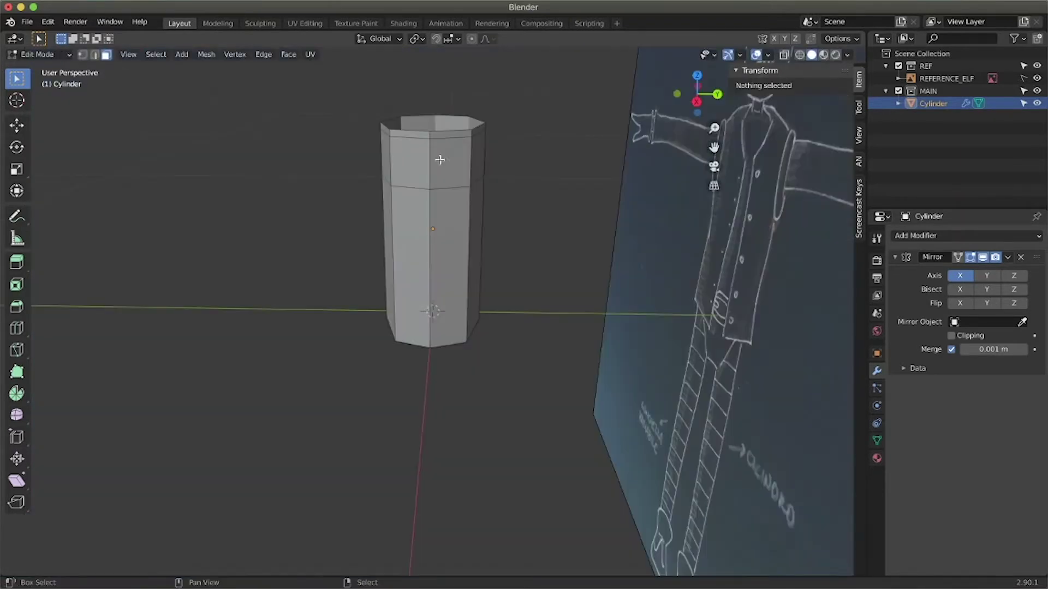
Inset the two adjacent outer side faces between the loop cuts by about 0.007 m for the arm opening
{"action": "left_click", "coordinate": [440, 159]}
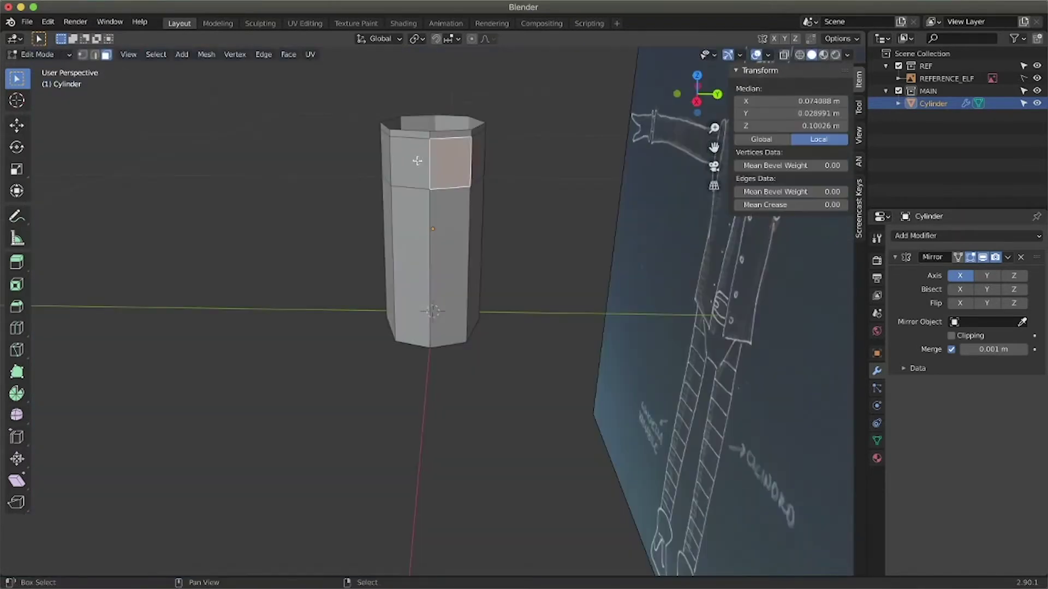
{"action": "left_click", "coordinate": [417, 160], "text": "shift"}
{"action": "key", "text": "i"}
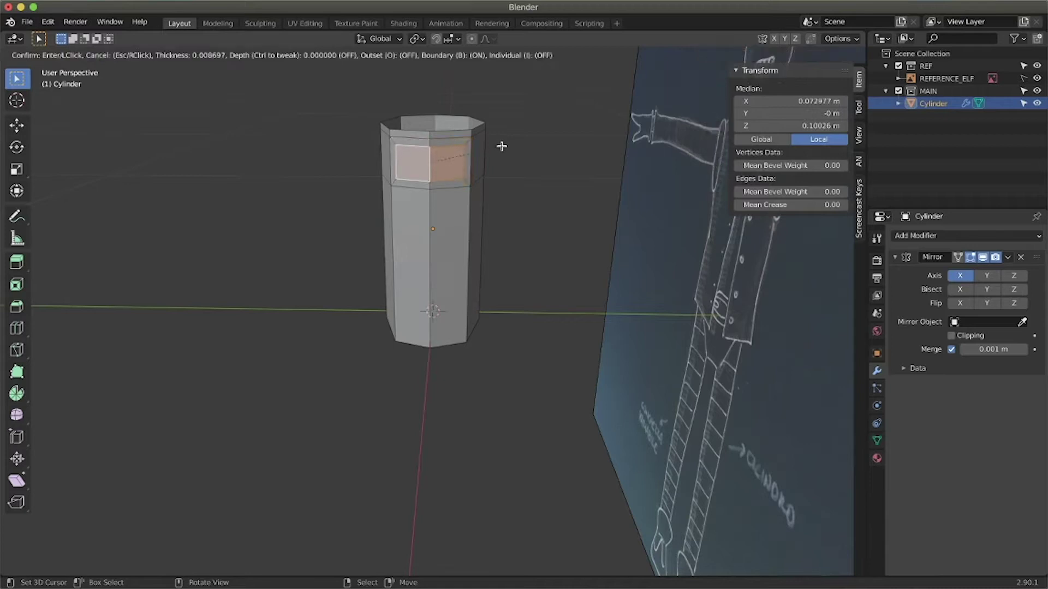
{"action": "left_click", "coordinate": [501, 145]}
{"action": "middle_click_drag", "start_coordinate": [460, 167], "coordinate": [468, 194]}
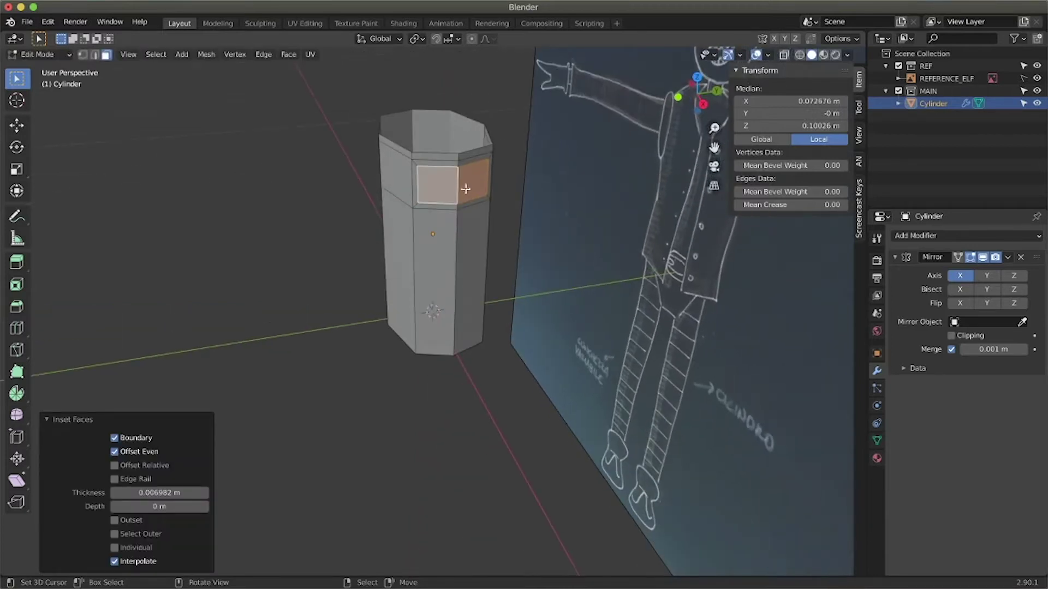
Move the inset arm faces outward along the X axis by about 0.01 m and scale them
{"action": "key", "text": "g"}
{"action": "key", "text": "y"}
{"action": "key", "text": "x"}
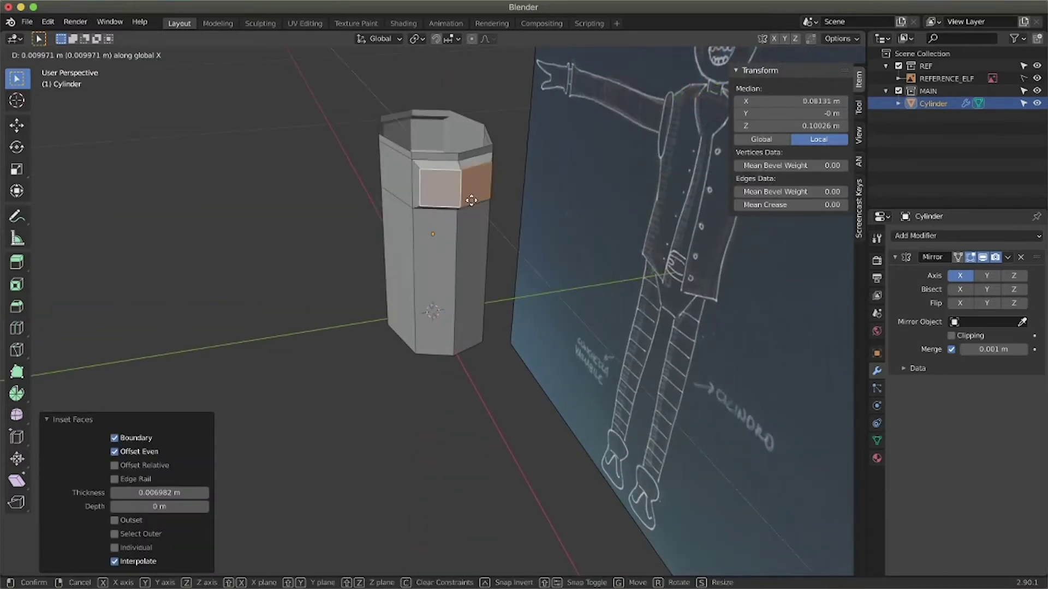
{"action": "left_click", "coordinate": [475, 206]}
{"action": "middle_click_drag", "start_coordinate": [476, 206], "coordinate": [486, 200]}
{"action": "key", "text": "s"}
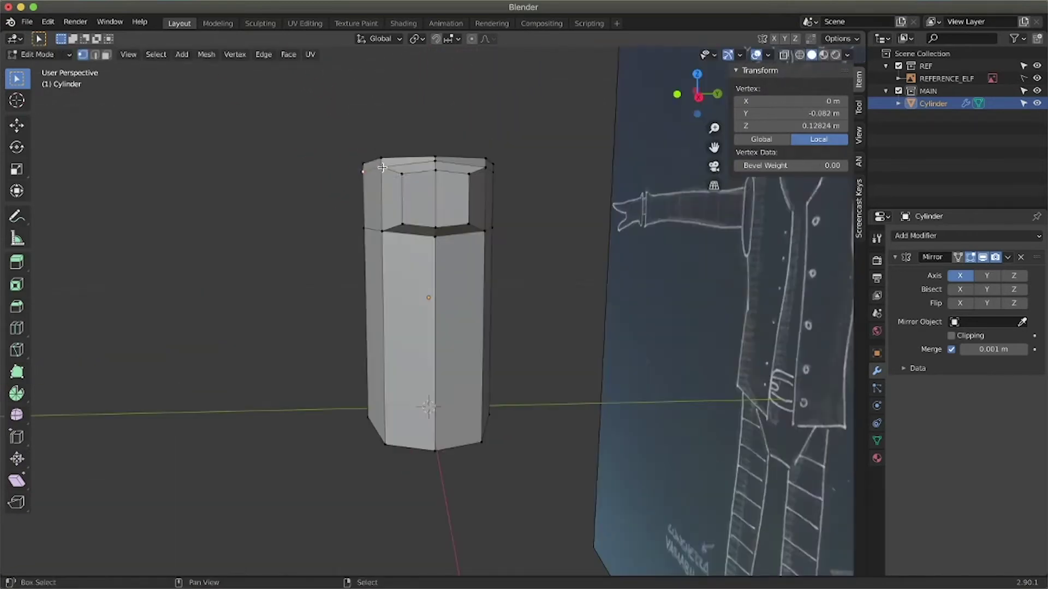
Lower the outer vertices along the arm opening's upper edge by about 0.0045 m along Z, leaving out the middle ones
{"action": "left_click", "coordinate": [382, 168], "text": "shift"}
{"action": "left_click", "coordinate": [403, 174], "text": "shift"}
{"action": "left_click", "coordinate": [468, 173], "text": "shift"}
{"action": "left_click", "coordinate": [485, 167], "text": "shift"}
{"action": "left_click", "coordinate": [492, 172], "text": "shift"}
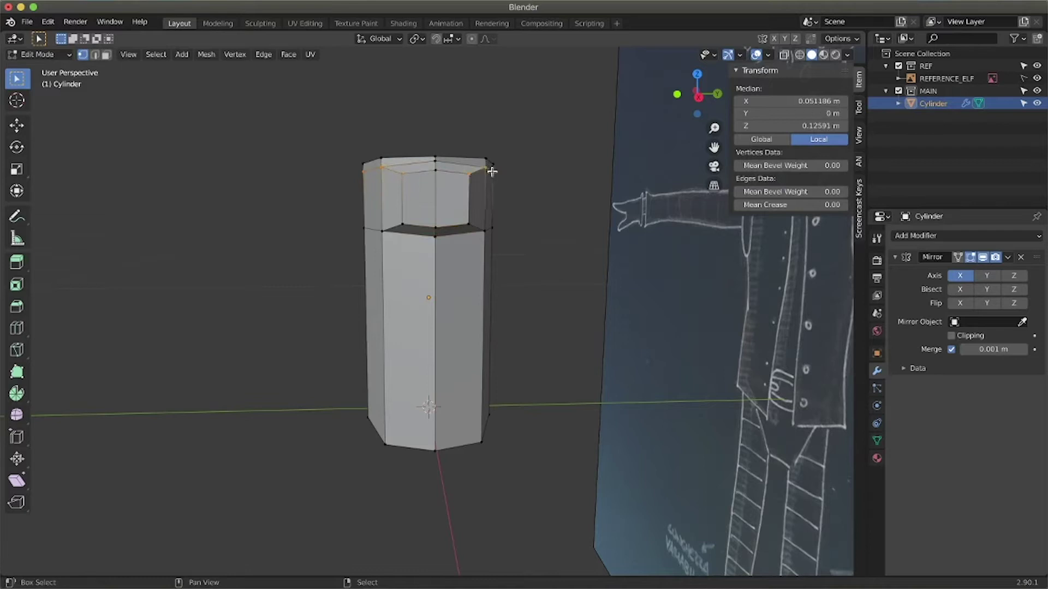
{"action": "key", "text": "g"}
{"action": "key", "text": "z"}
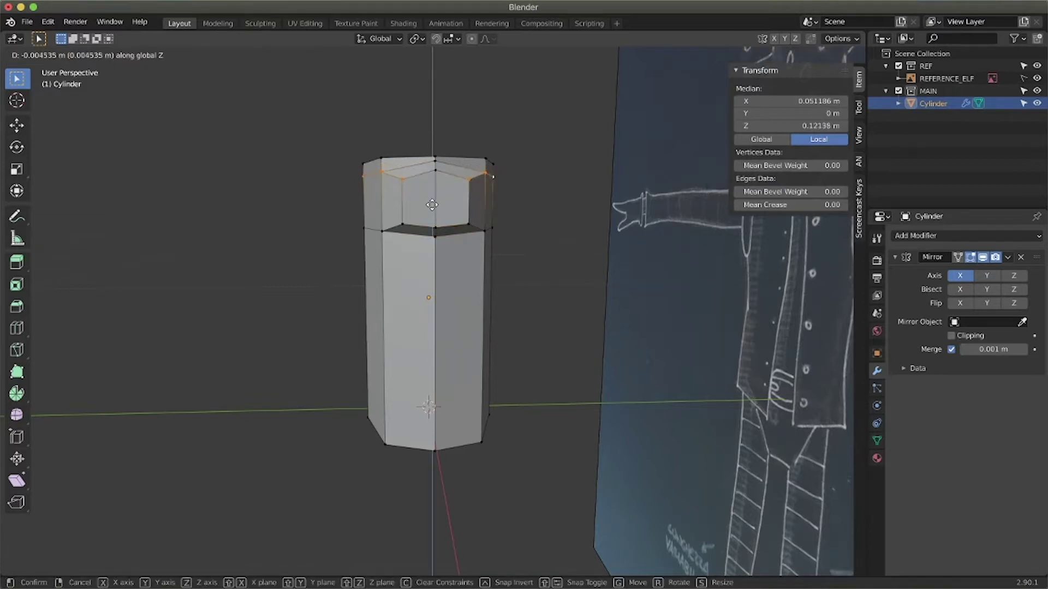
{"action": "left_click", "coordinate": [433, 203]}
Lower the middle vertex under the arm opening and the opening's bottom middle vertex along Z to round the armpit
{"action": "left_click", "coordinate": [438, 238]}
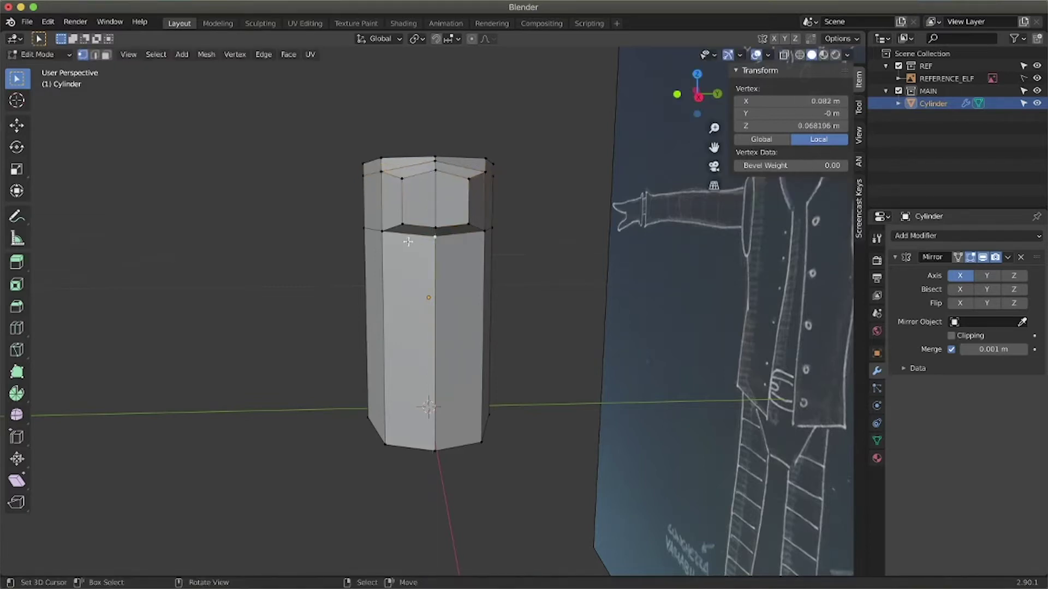
{"action": "key", "text": "g"}
{"action": "key", "text": "z"}
{"action": "left_click", "coordinate": [438, 230]}
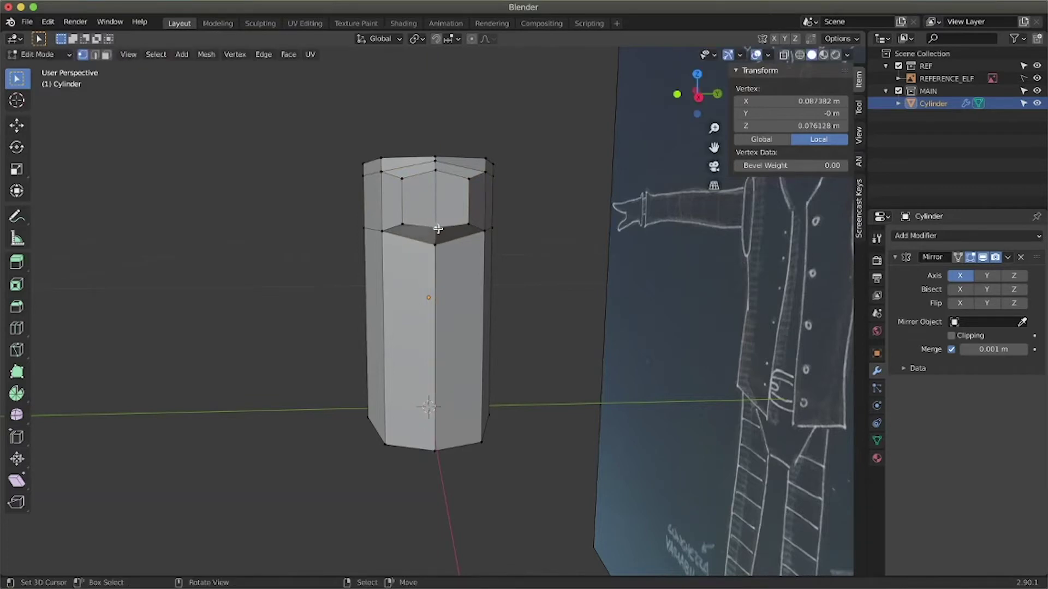
{"action": "key", "text": "g"}
{"action": "key", "text": "z"}
{"action": "left_click", "coordinate": [438, 230]}
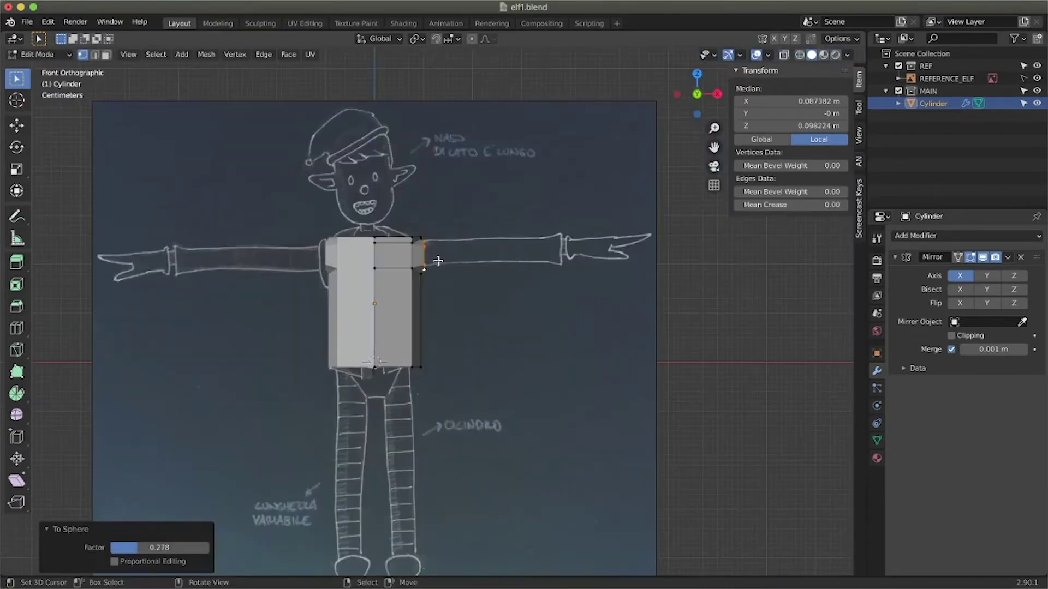
Extrude the arm opening faces outward to the wrist of the sketched arm
{"action": "key", "text": "e"}
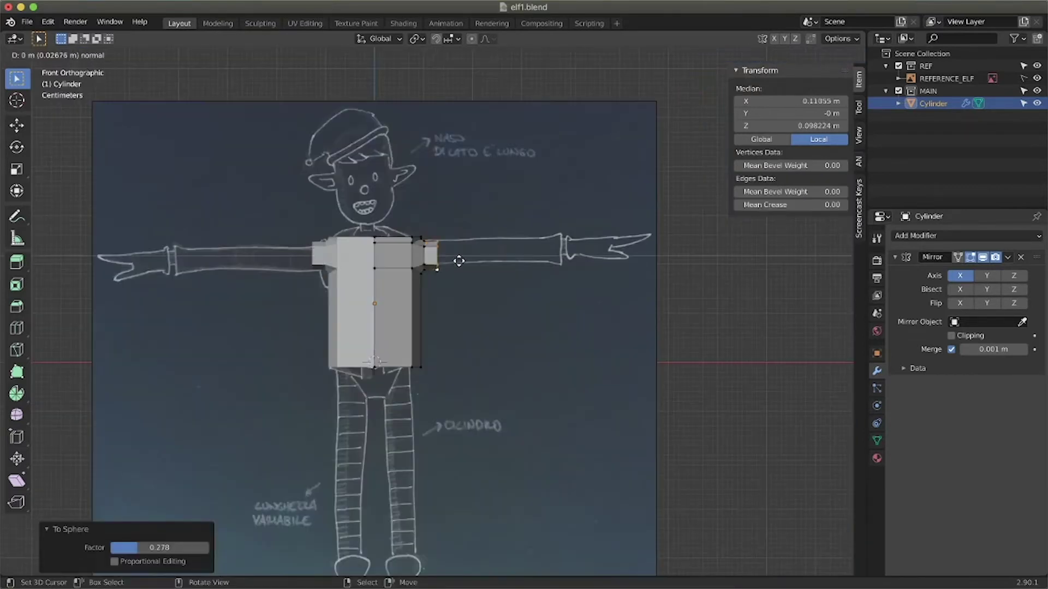
{"action": "left_click", "coordinate": [573, 264]}
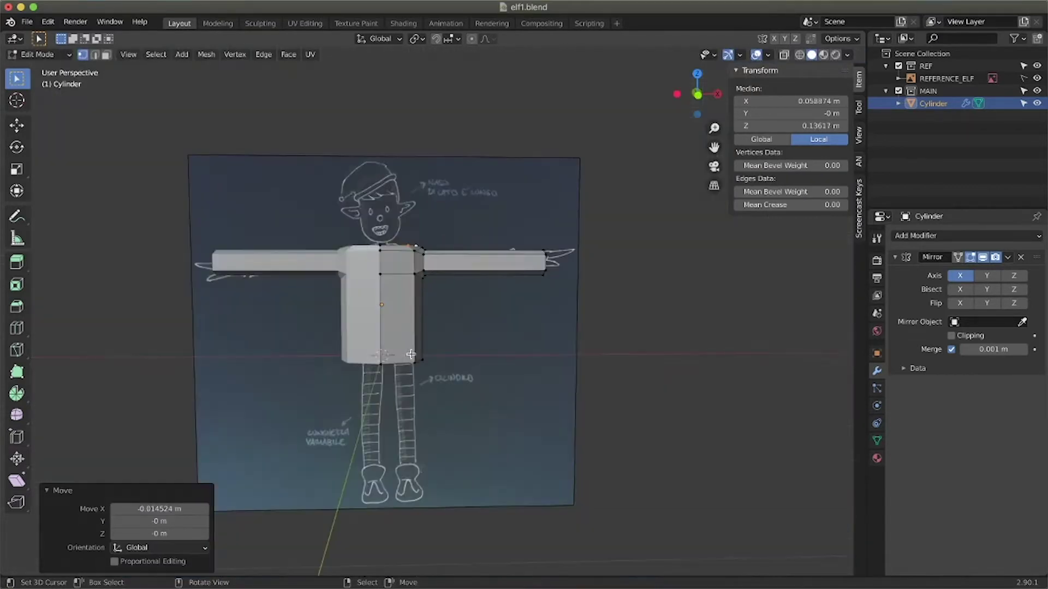
Add two horizontal loop cuts around the torso, one just below the armpit and one at the waist
{"action": "key", "text": "ctrl+r"}
{"action": "left_click", "coordinate": [393, 326]}
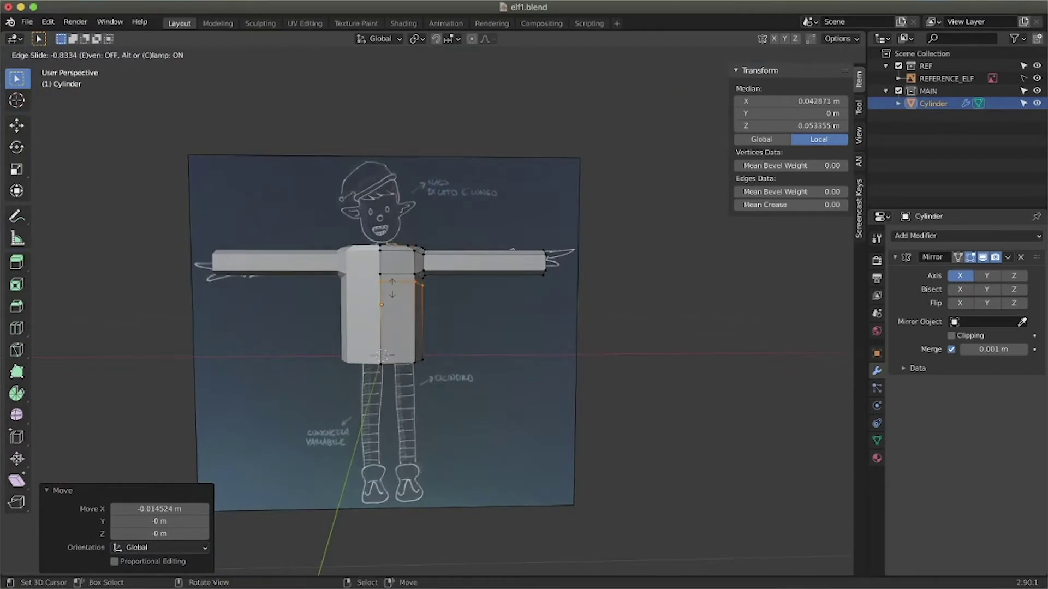
{"action": "left_click", "coordinate": [392, 298]}
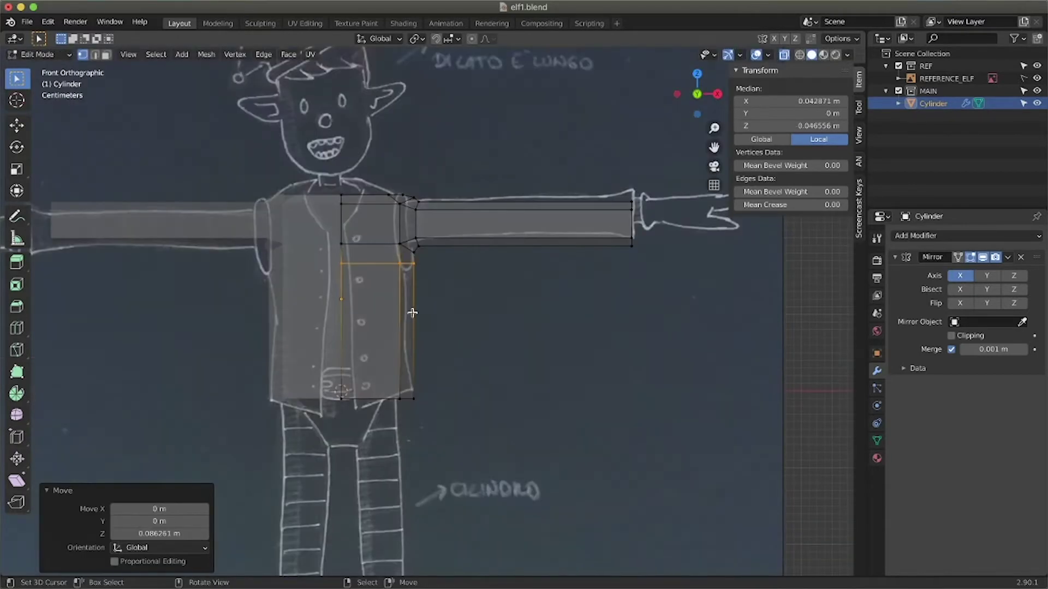
{"action": "key", "text": "ctrl+r"}
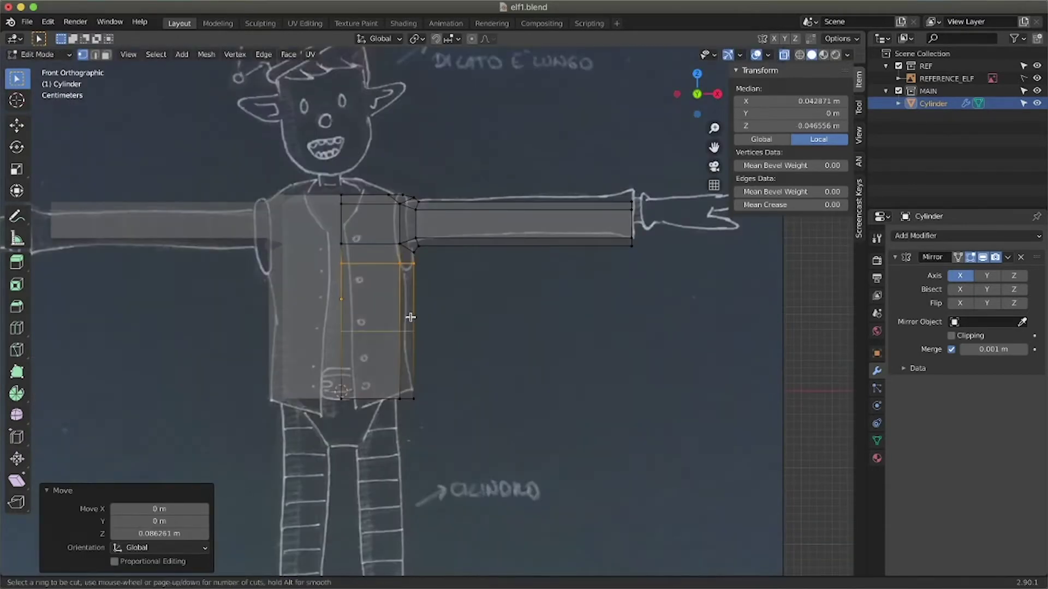
{"action": "left_click", "coordinate": [410, 311]}
{"action": "left_click", "coordinate": [418, 307]}
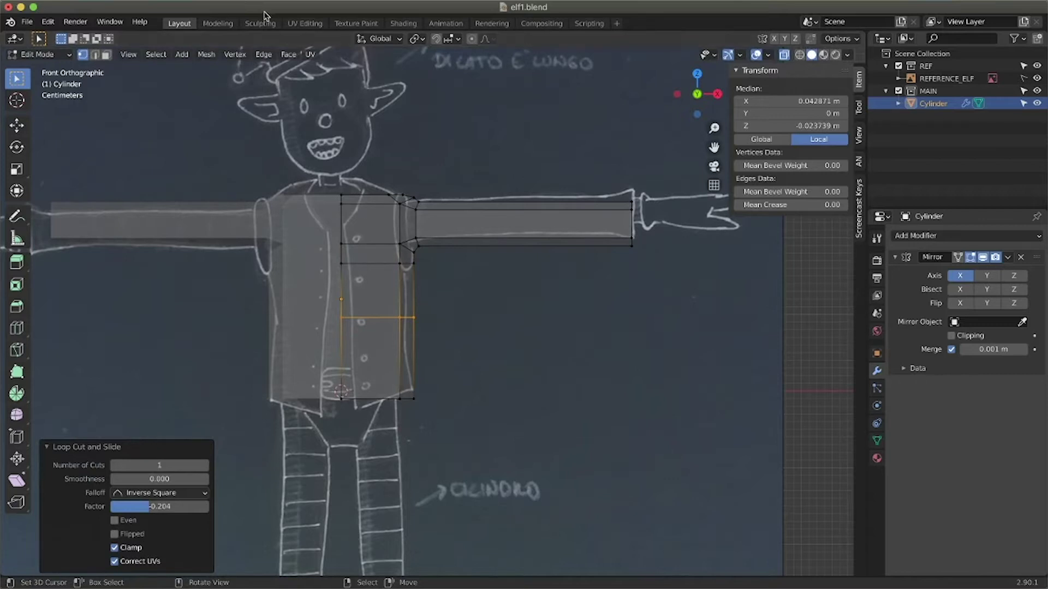
Set the transform pivot point to Individual Origins and try to move the waist loop along X
{"action": "left_click", "coordinate": [419, 39]}
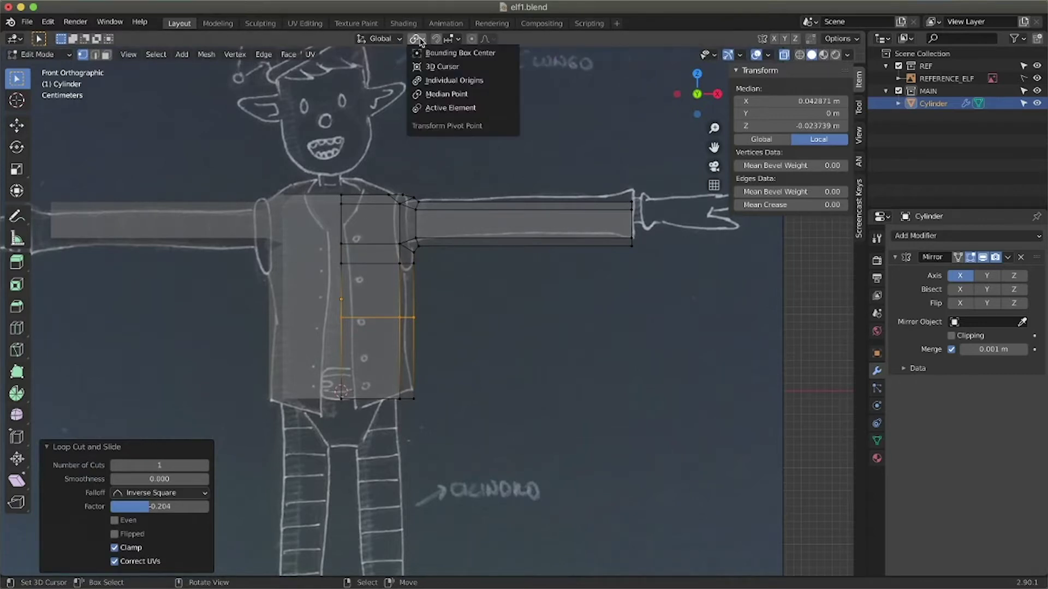
{"action": "left_click", "coordinate": [436, 81]}
{"action": "key", "text": "g"}
{"action": "key", "text": "x"}
{"action": "left_click", "coordinate": [423, 327]}
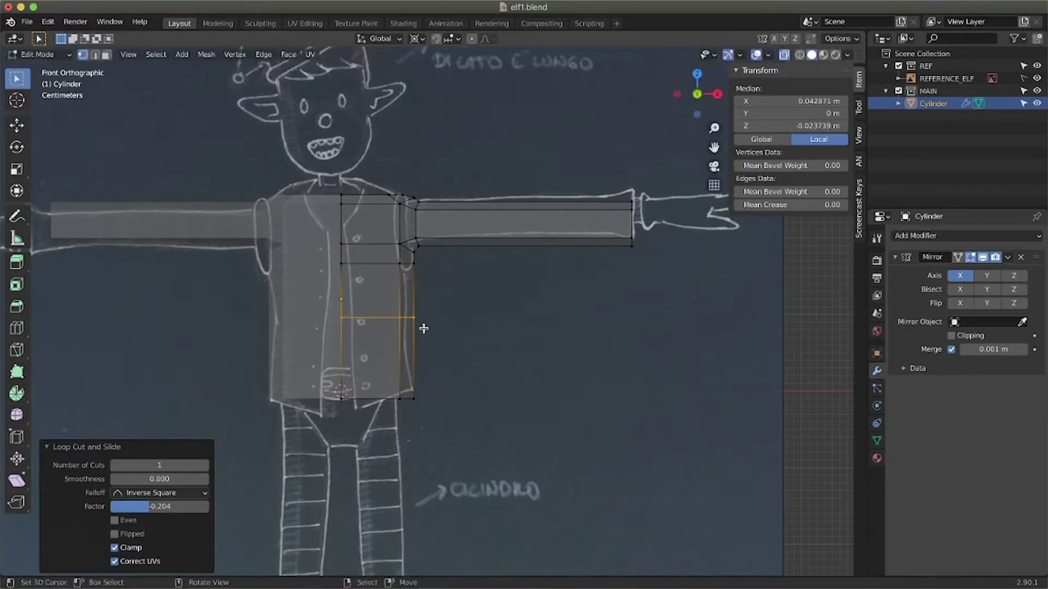
Move the side vertices of the torso's waist loop inward along X to match the sketched waist
{"action": "middle_click_drag", "start_coordinate": [397, 316], "coordinate": [376, 312]}
{"action": "right_click", "coordinate": [361, 312], "text": "shift"}
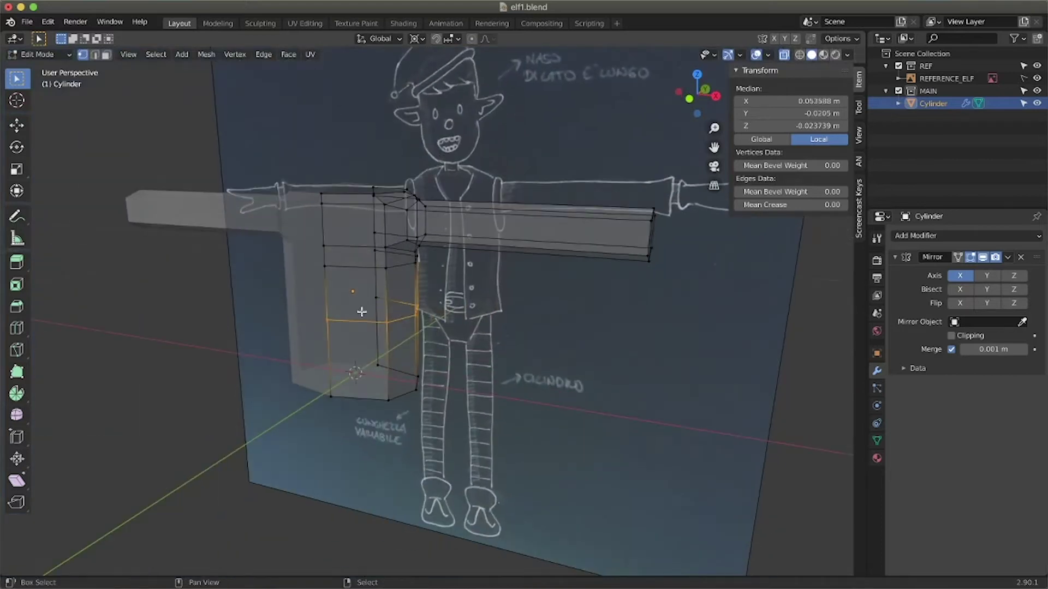
{"action": "right_click", "coordinate": [334, 320], "text": "shift"}
{"action": "key", "text": "KP_1"}
{"action": "key", "text": "g"}
{"action": "key", "text": "x"}
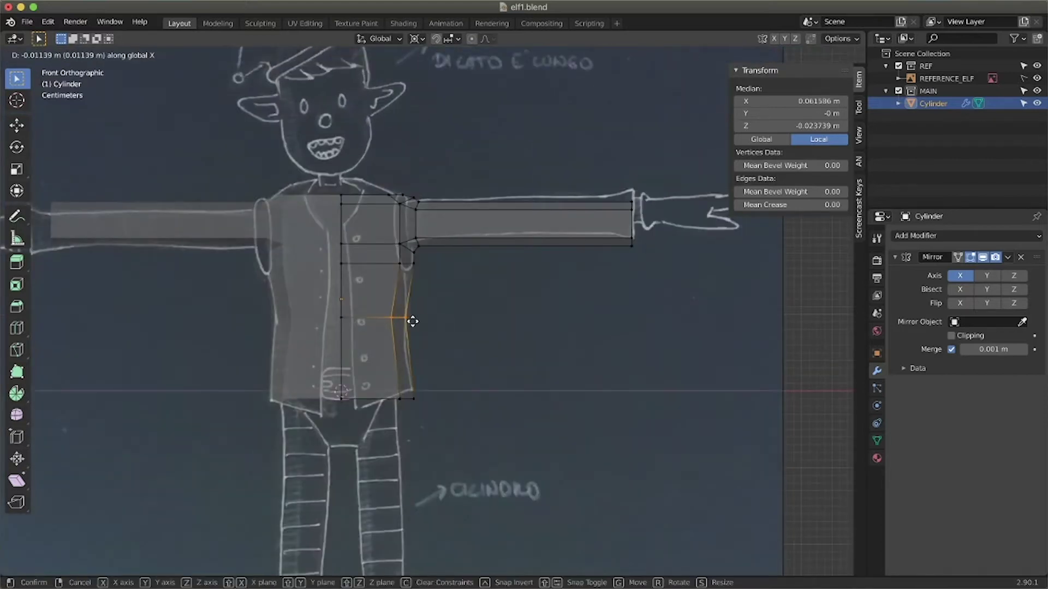
{"action": "left_click", "coordinate": [412, 320]}
Move the front waist and hem vertices of the torso backward along Y
{"action": "middle_click_drag", "start_coordinate": [400, 264], "coordinate": [394, 479]}
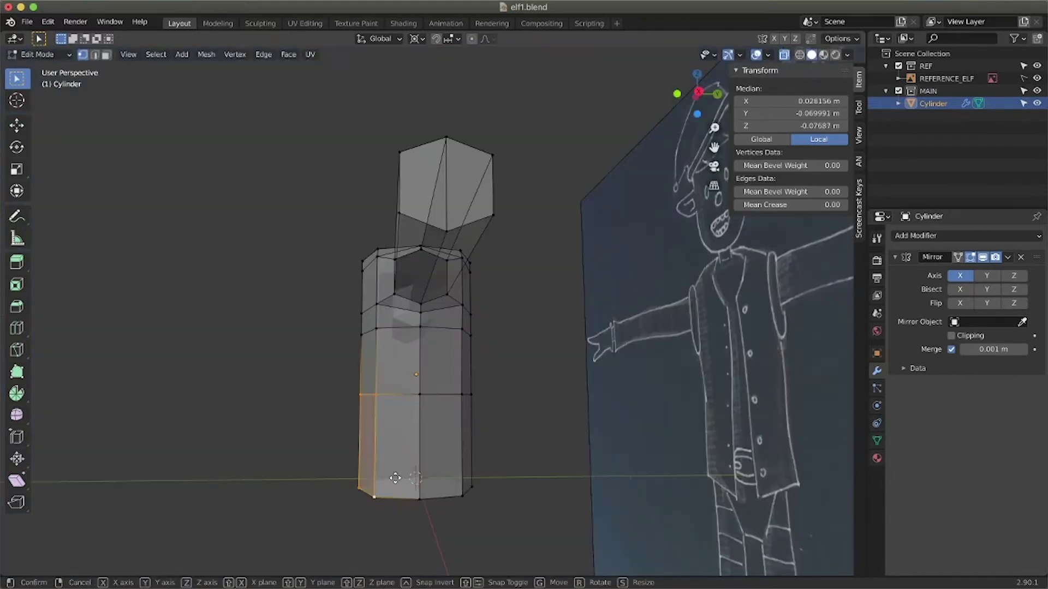
{"action": "key", "text": "g"}
{"action": "key", "text": "y"}
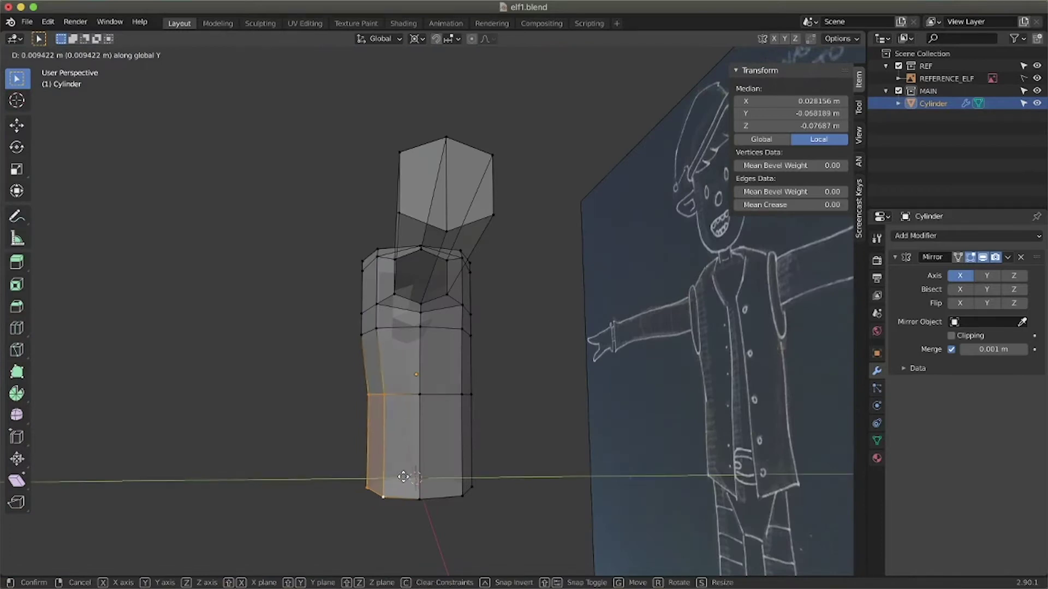
{"action": "left_click", "coordinate": [400, 479]}
Add three closely spaced loop cuts around the middle of the arm for the elbow, flattening the central one with an X scale of 0
{"action": "middle_click_drag", "start_coordinate": [400, 479], "coordinate": [359, 266]}
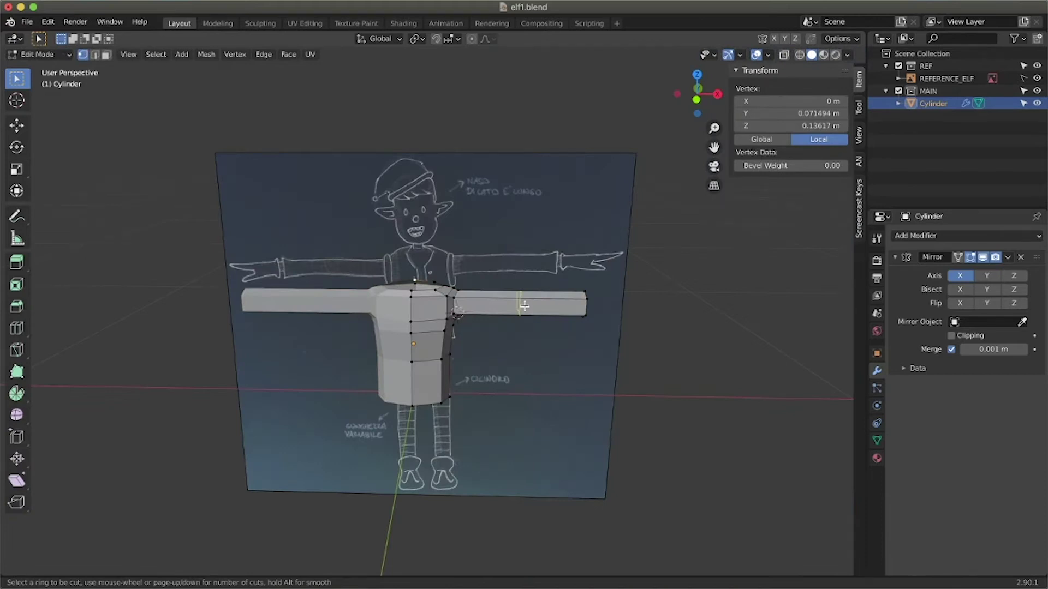
{"action": "left_click", "coordinate": [524, 306]}
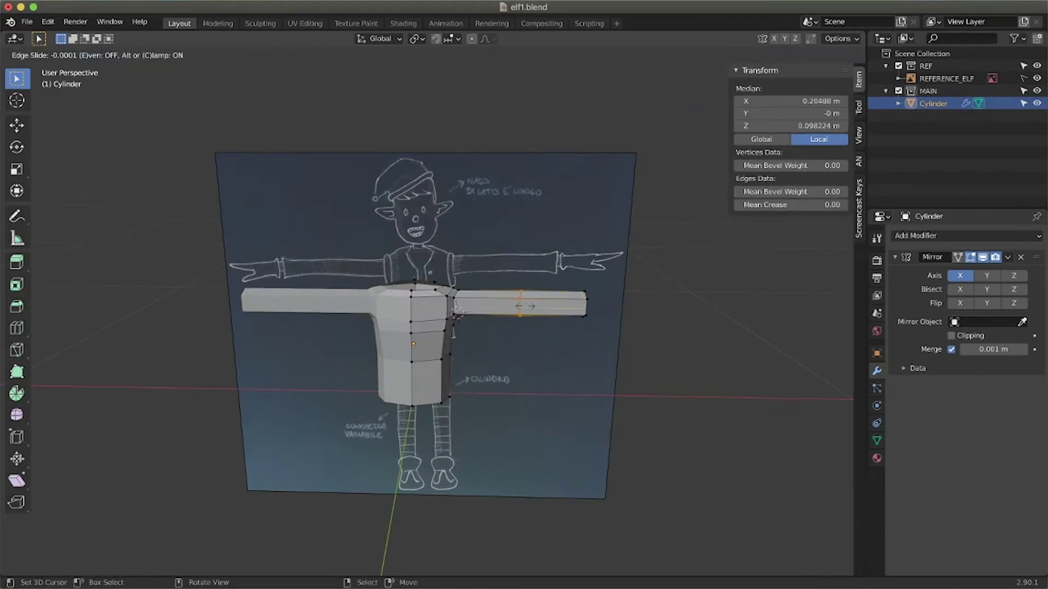
{"action": "left_click", "coordinate": [525, 306]}
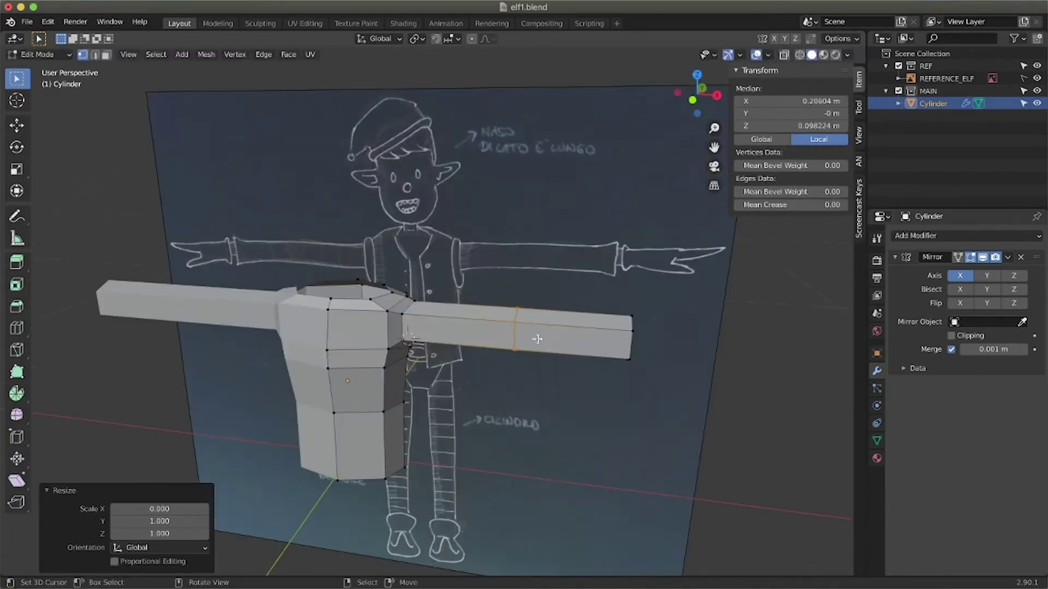
{"action": "key", "text": "g"}
{"action": "key", "text": "g"}
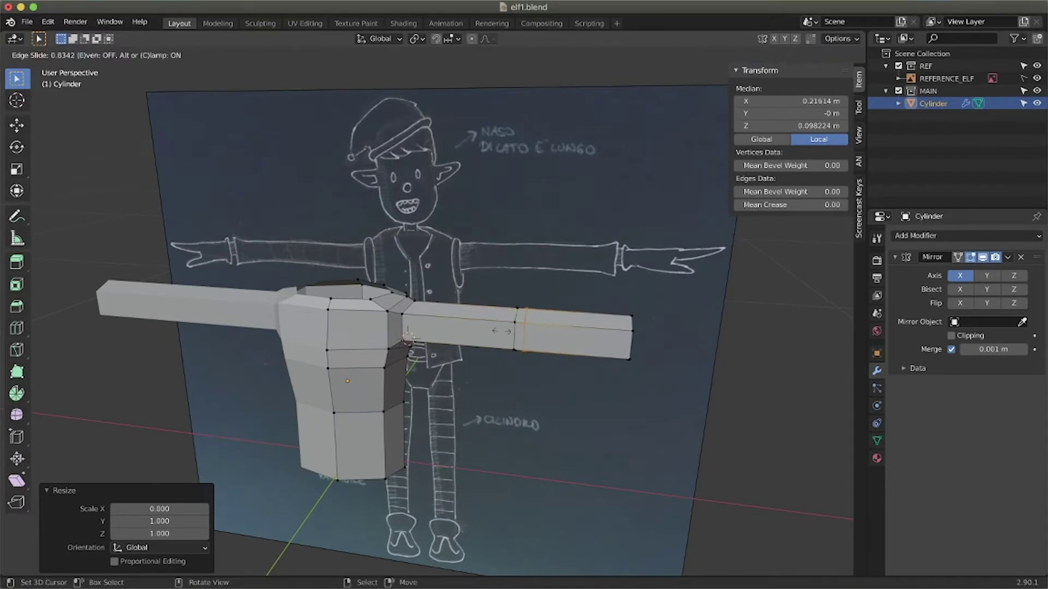
{"action": "left_click", "coordinate": [499, 330]}
{"action": "key", "text": "ctrl+r"}
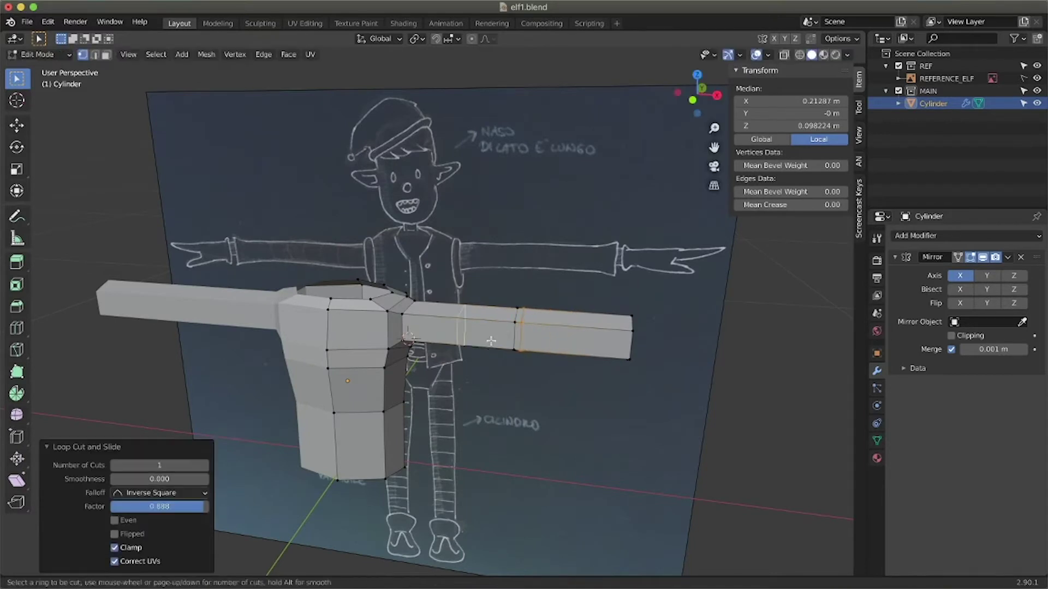
{"action": "left_click", "coordinate": [495, 334]}
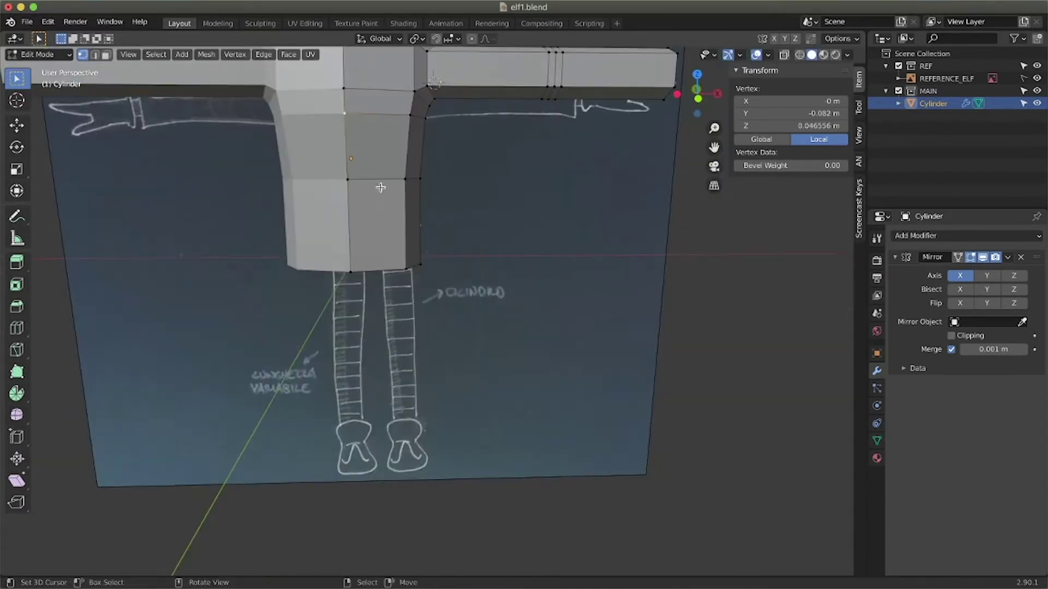
Add two loop cuts around the lower torso, one just below the waist loop and one midway between the waist and armpit loops
{"action": "key", "text": "alt+a"}
{"action": "key", "text": "ctrl+r"}
{"action": "left_click", "coordinate": [354, 189]}
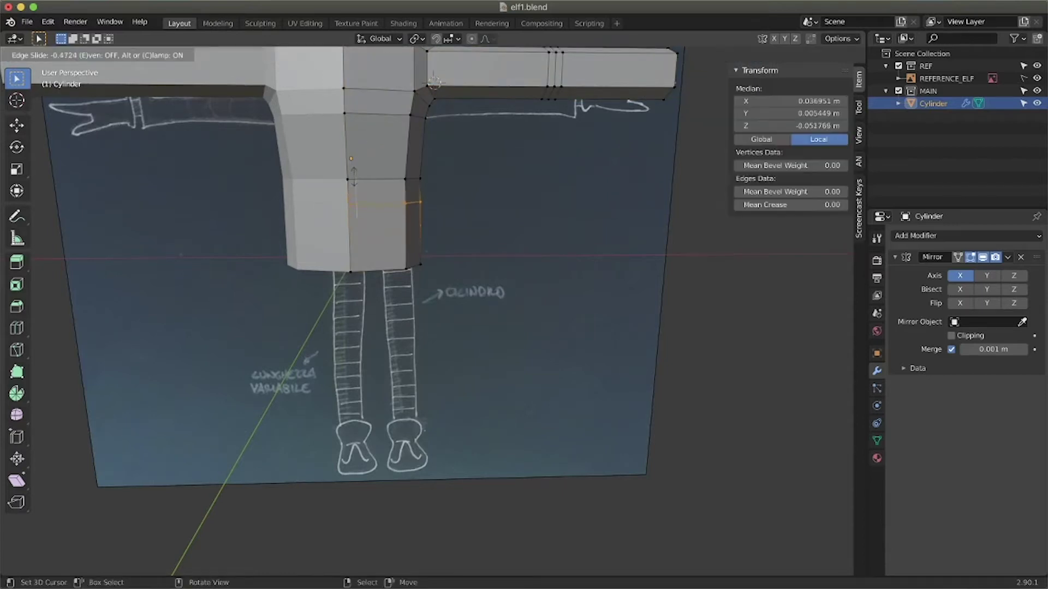
{"action": "left_click", "coordinate": [354, 176]}
{"action": "key", "text": "ctrl+r"}
{"action": "left_click", "coordinate": [352, 150]}
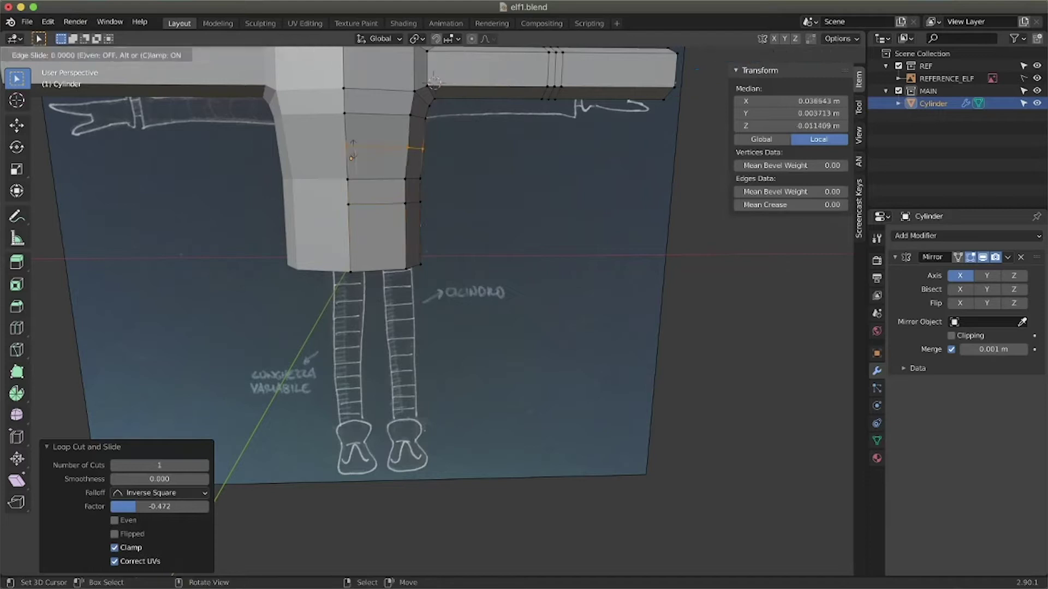
{"action": "left_click", "coordinate": [359, 153]}
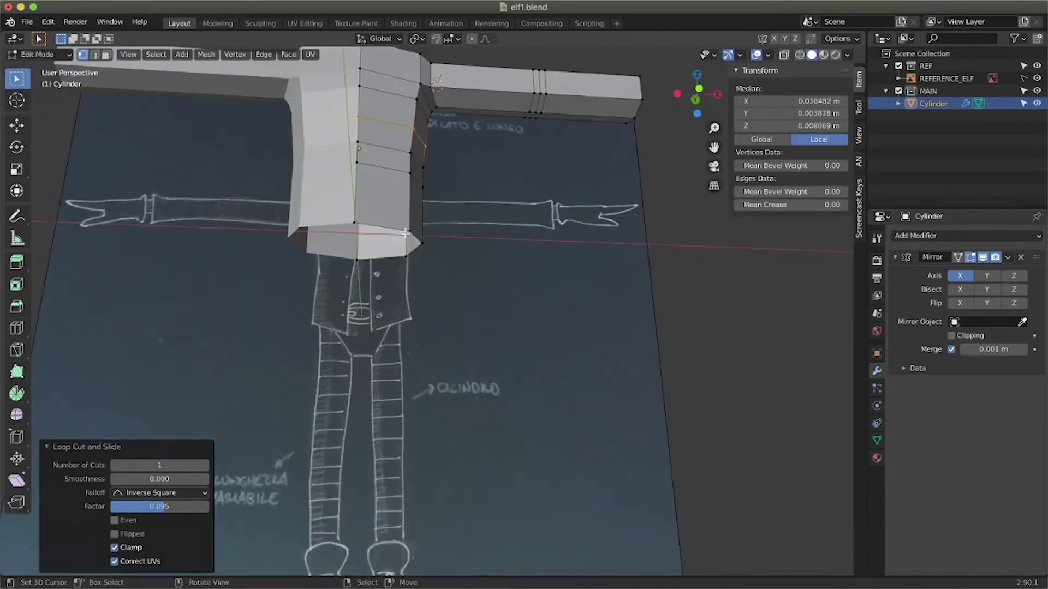
Move the front and back hem vertices next to the torso's side about 0.0126 m inward along X
{"action": "left_click", "coordinate": [405, 233]}
{"action": "key", "text": "g"}
{"action": "key", "text": "x"}
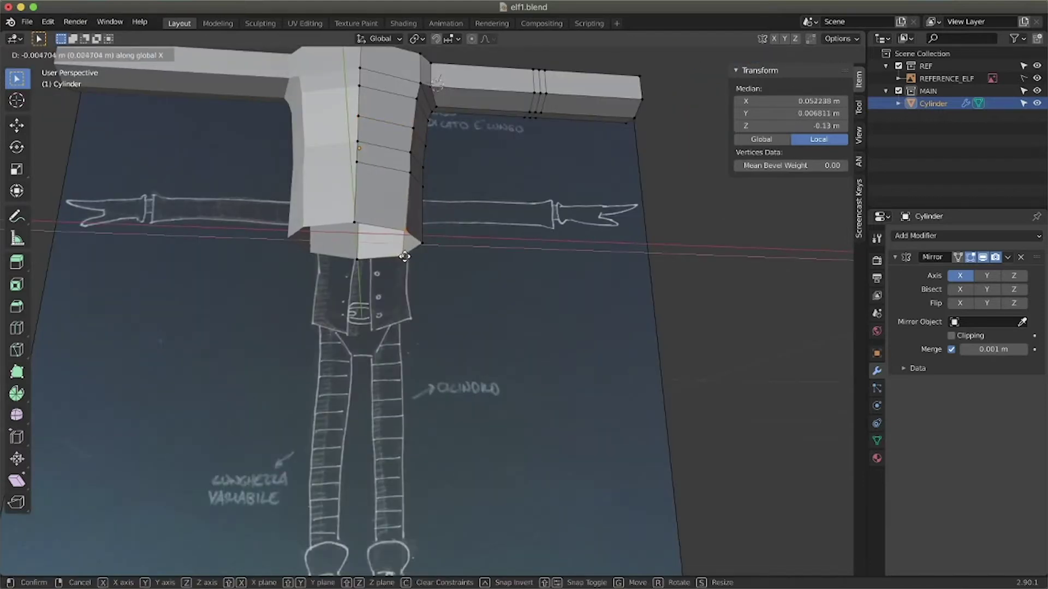
{"action": "left_click", "coordinate": [400, 257]}
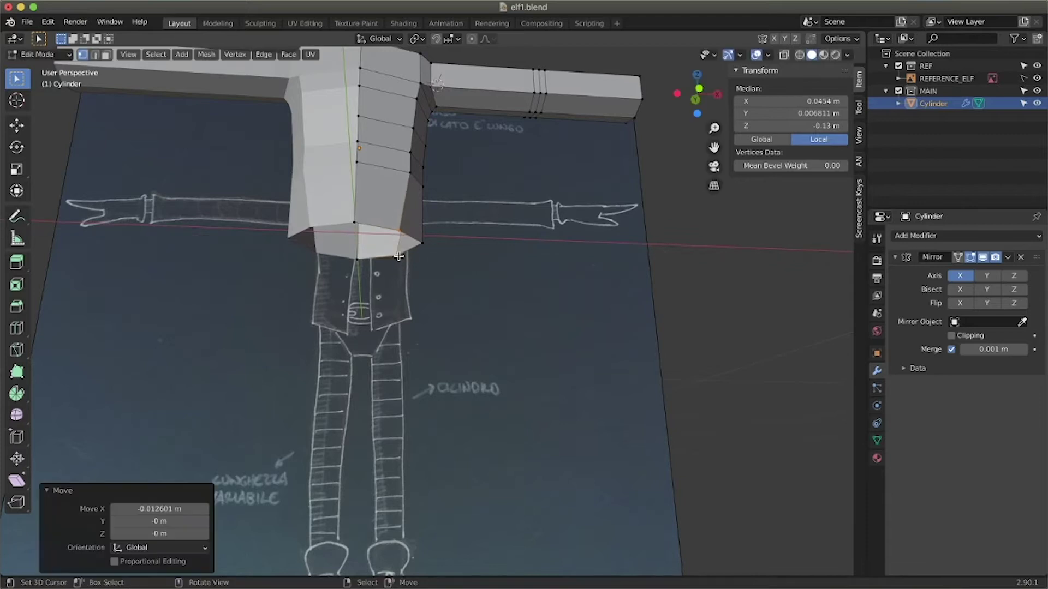
Move the torso's side hem vertex inward along X and raise it along Z to shape the hip
{"action": "left_click", "coordinate": [422, 242]}
{"action": "key", "text": "g"}
{"action": "key", "text": "y"}
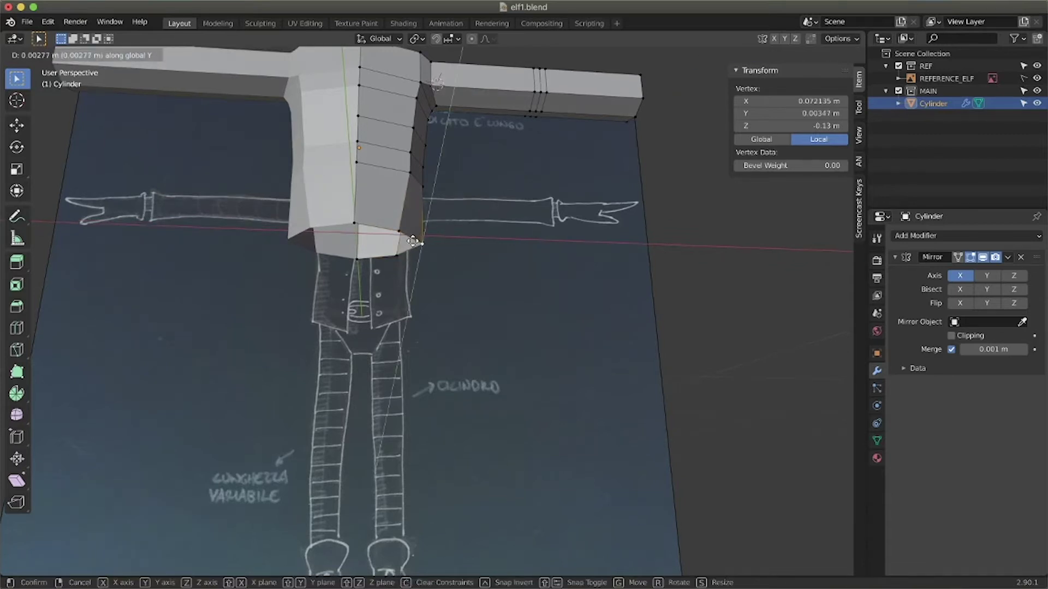
{"action": "right_click", "coordinate": [416, 241]}
{"action": "key", "text": "g"}
{"action": "key", "text": "x"}
{"action": "left_click", "coordinate": [449, 240]}
{"action": "key", "text": "KP_1"}
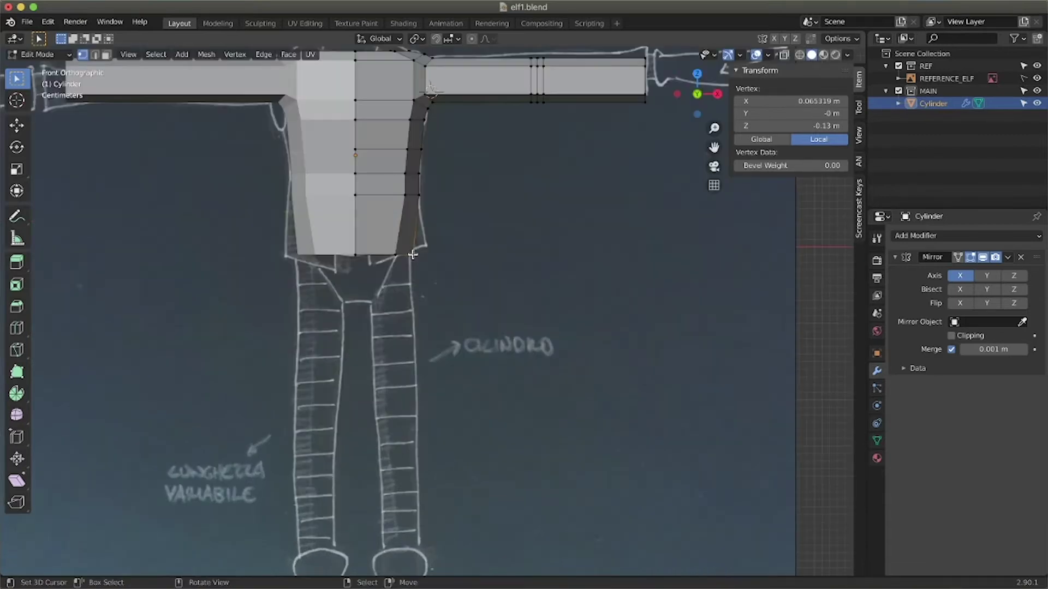
{"action": "key", "text": "g"}
{"action": "key", "text": "z"}
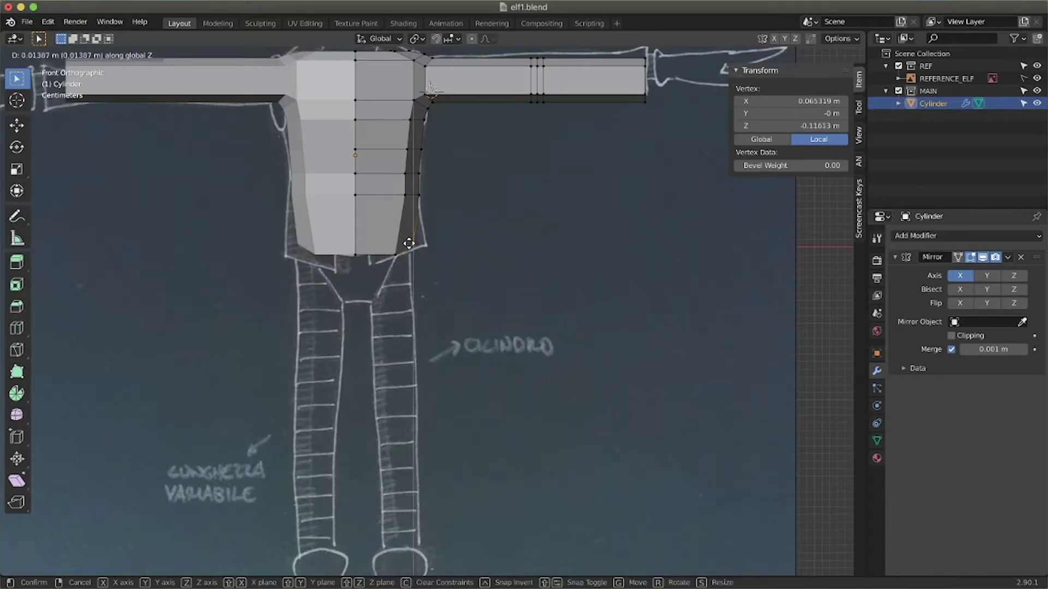
{"action": "left_click", "coordinate": [410, 243]}
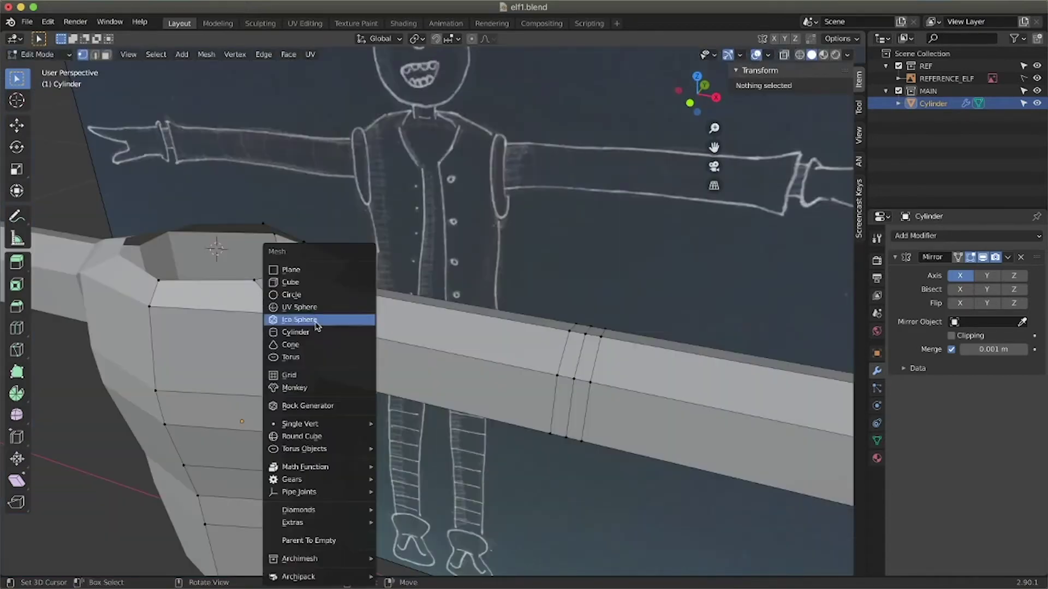
Add an 8-vertex cylinder with radius 0.016 m and depth 0.02 m, and raise it along Z to the sketched neck
{"action": "left_click", "coordinate": [315, 333]}
{"action": "left_click_drag", "start_coordinate": [163, 443], "coordinate": [138, 443]}
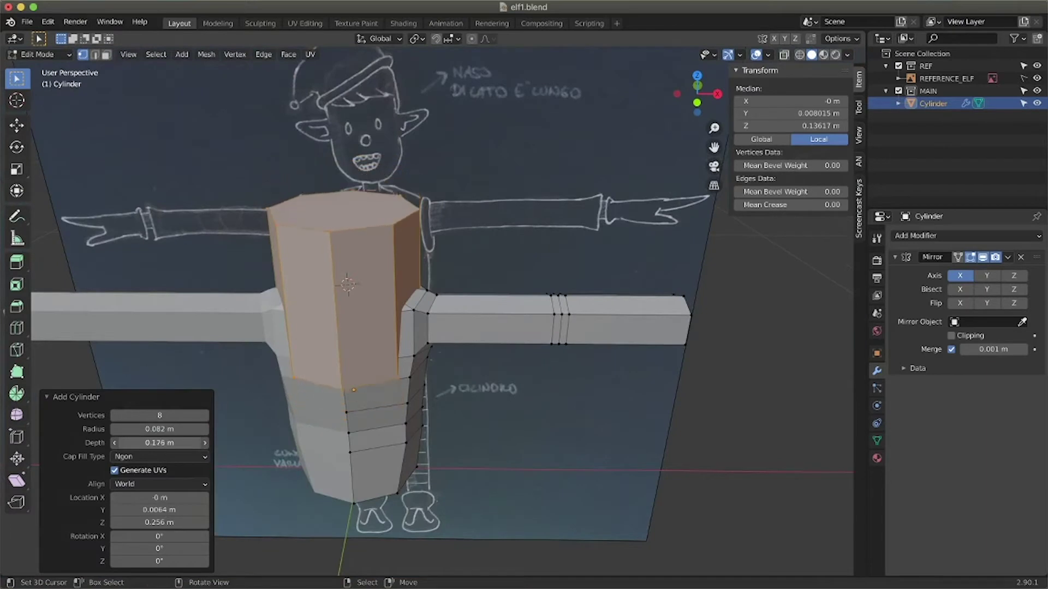
{"action": "left_click_drag", "start_coordinate": [163, 429], "coordinate": [153, 430]}
{"action": "key", "text": "KP_1"}
{"action": "key", "text": "g"}
{"action": "key", "text": "z"}
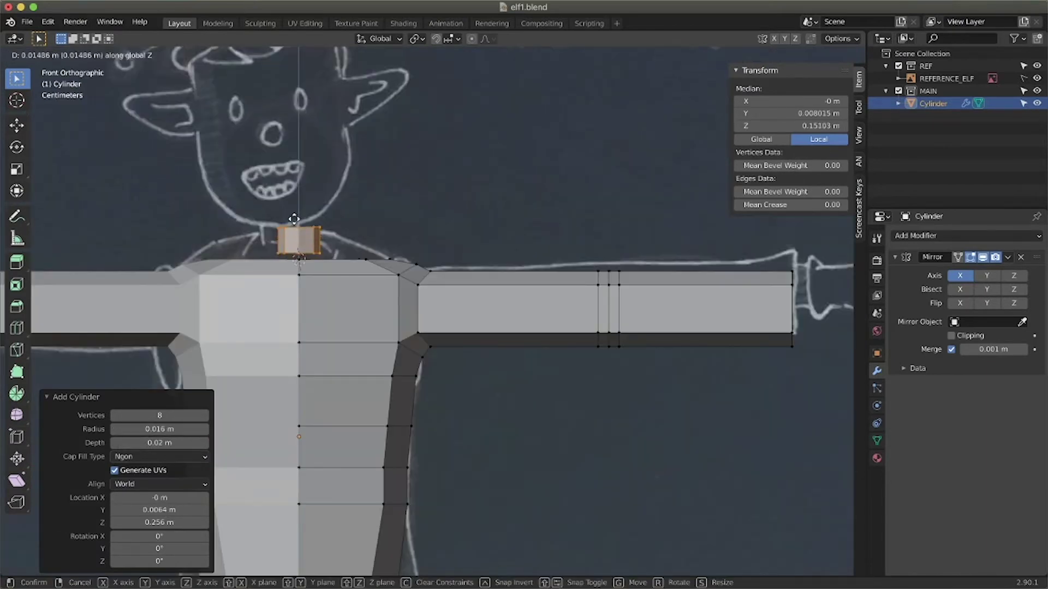
{"action": "left_click", "coordinate": [294, 219]}
Delete the unneeded geometry of the neck cylinder so it can join the mirrored torso
{"action": "middle_click_drag", "start_coordinate": [293, 219], "coordinate": [294, 327]}
{"action": "key", "text": "x"}
{"action": "left_click", "coordinate": [338, 365]}
{"action": "left_click", "coordinate": [350, 437]}
{"action": "key", "text": "x"}
{"action": "left_click", "coordinate": [352, 439]}
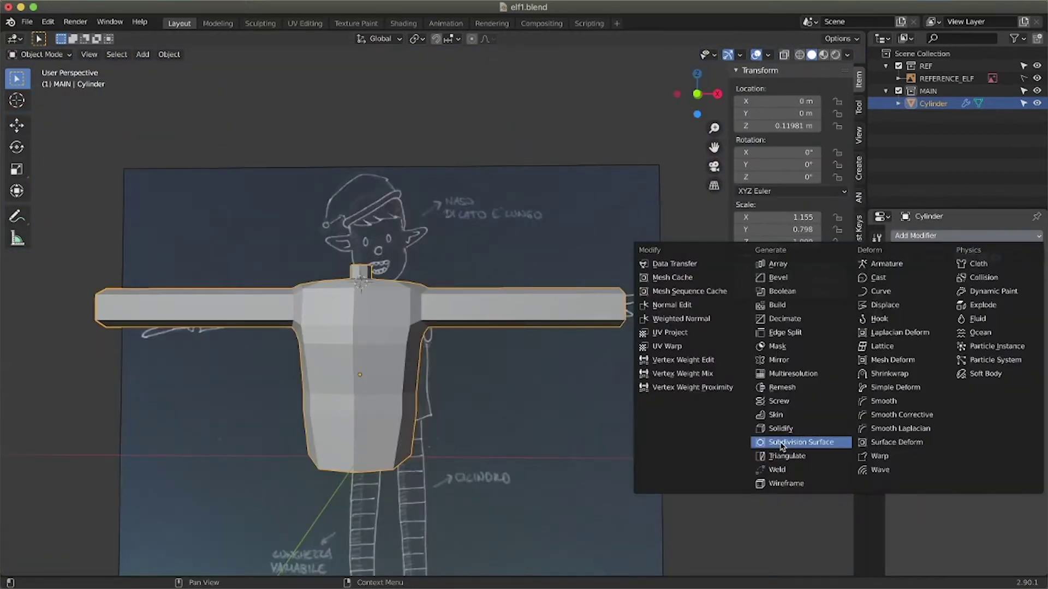
Add a Subdivision Surface modifier to the body and shade it smooth
{"action": "left_click", "coordinate": [780, 443]}
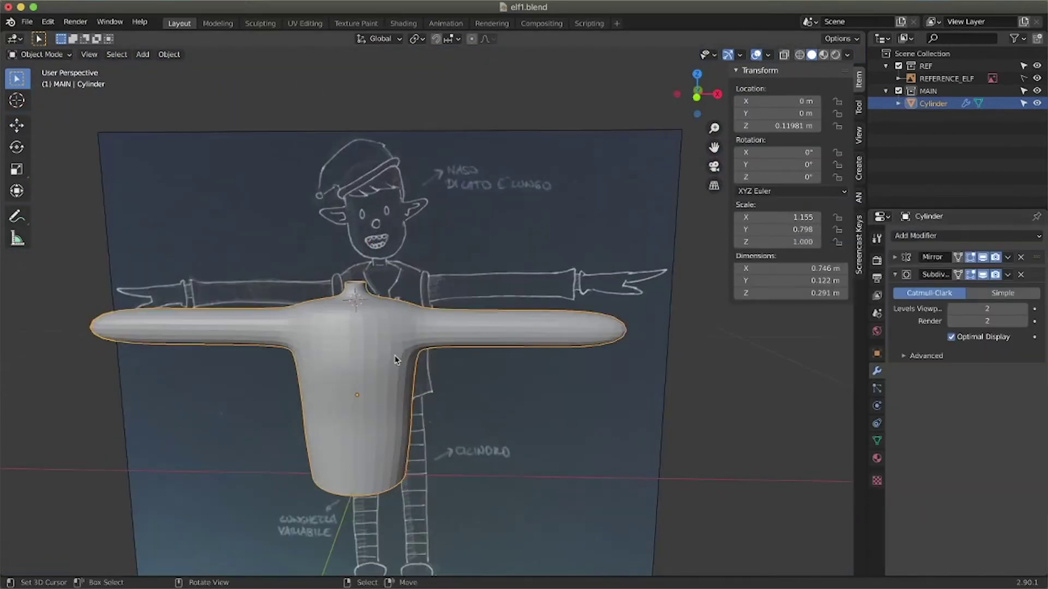
{"action": "key", "text": "q"}
{"action": "left_click", "coordinate": [396, 357]}
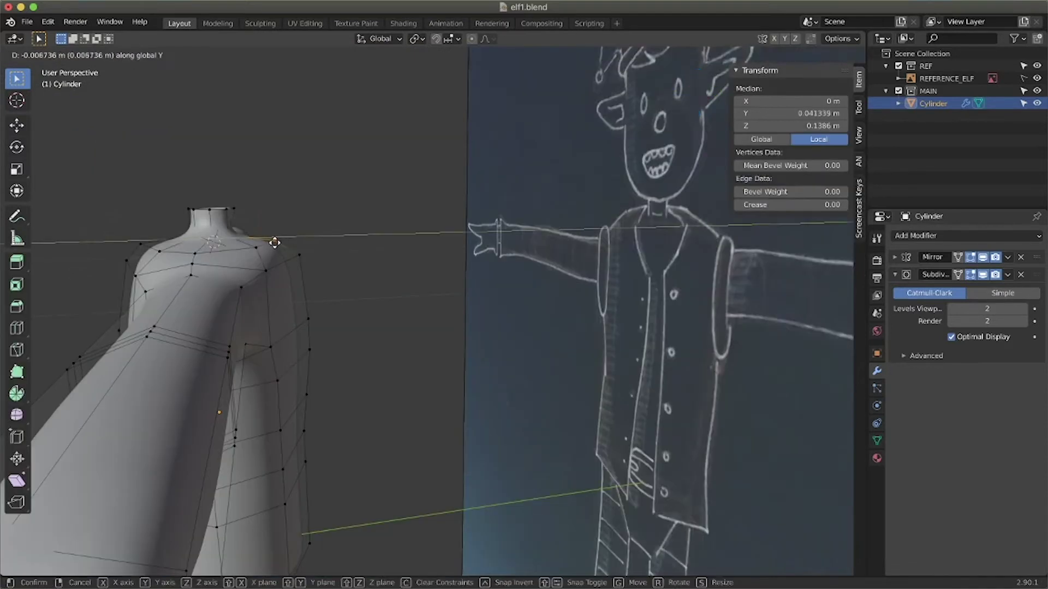
Move the centre vertices of the upper back forward along Y to flatten it
{"action": "left_click", "coordinate": [276, 240]}
{"action": "right_click", "coordinate": [307, 318]}
{"action": "key", "text": "g"}
{"action": "key", "text": "y"}
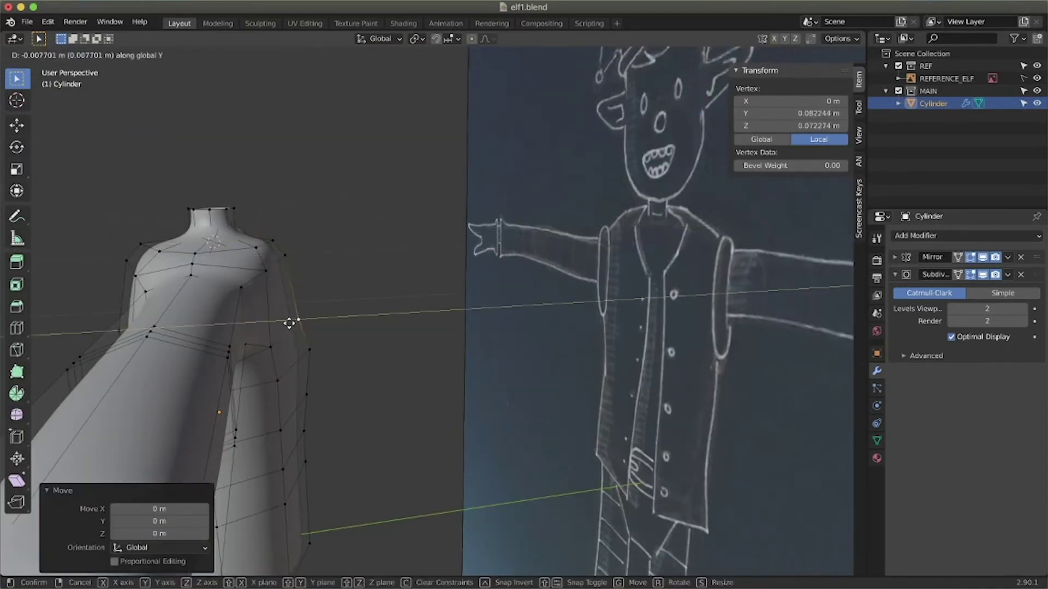
{"action": "left_click", "coordinate": [293, 322]}
{"action": "right_click", "coordinate": [309, 351]}
{"action": "key", "text": "g"}
{"action": "key", "text": "y"}
{"action": "left_click", "coordinate": [295, 354]}
Move the centre vertices of the lower back and rear hem forward along Y to follow the upper back
{"action": "right_click", "coordinate": [306, 395]}
{"action": "key", "text": "g"}
{"action": "key", "text": "y"}
{"action": "right_click", "coordinate": [305, 461]}
{"action": "key", "text": "g"}
{"action": "key", "text": "y"}
{"action": "left_click", "coordinate": [297, 465]}
{"action": "right_click", "coordinate": [305, 541]}
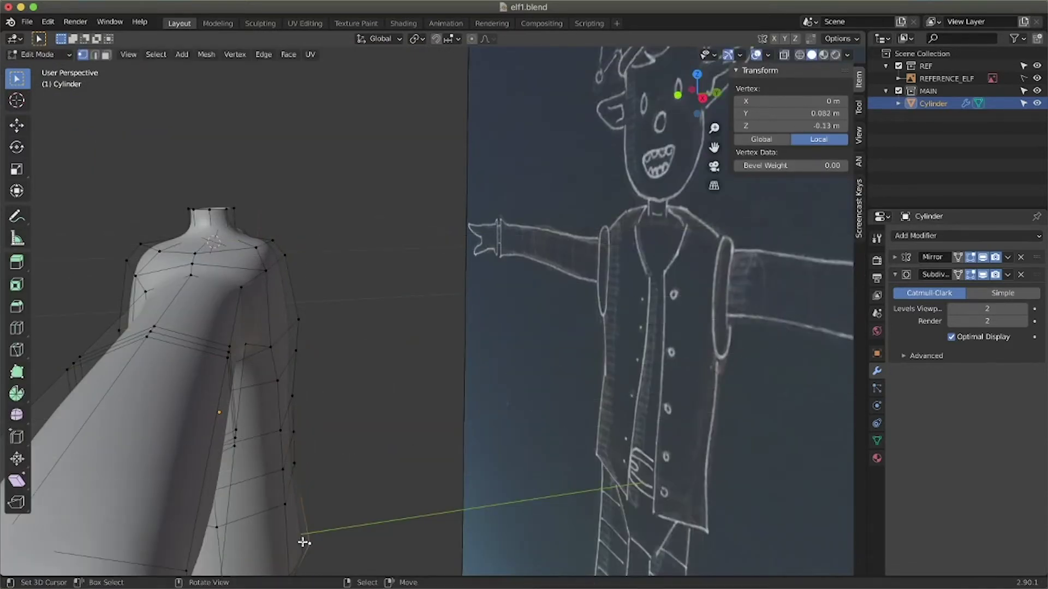
{"action": "key", "text": "g"}
{"action": "key", "text": "y"}
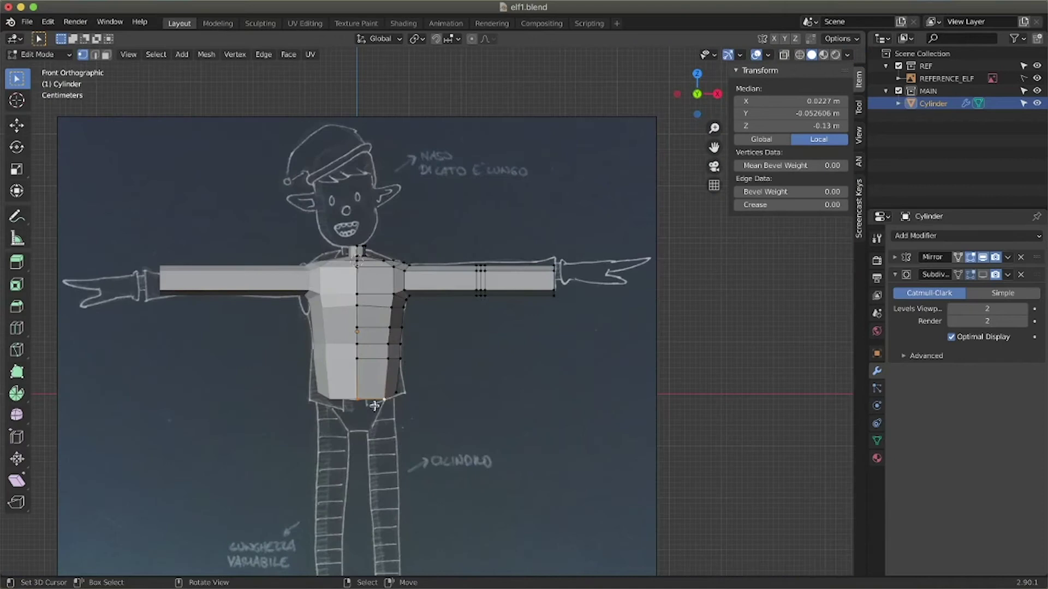
Extrude the front hem edge down to the sketched crotch and adjust the position of the new lower edge
{"action": "key", "text": "g"}
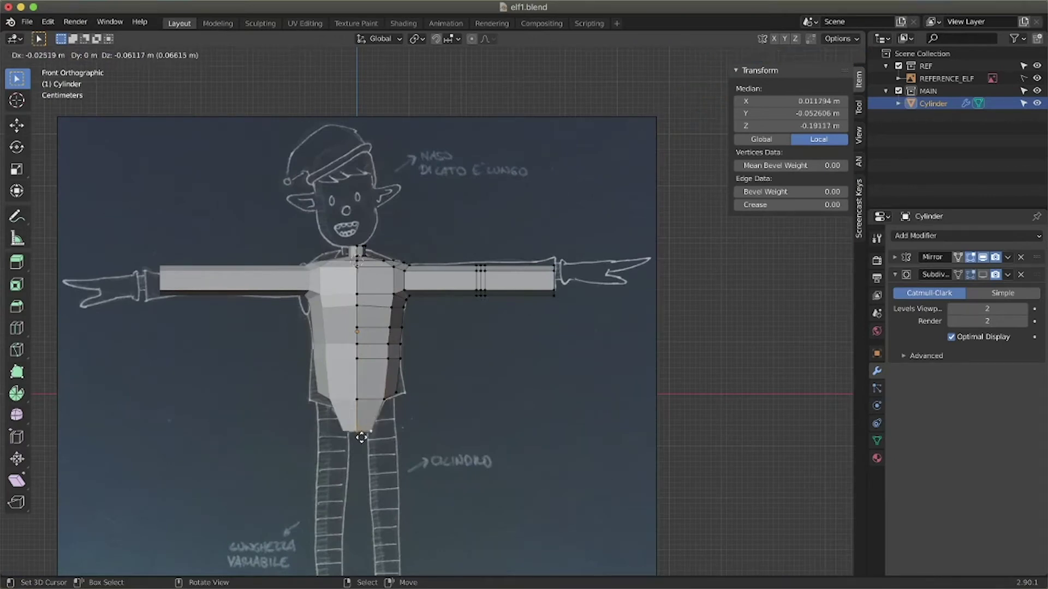
{"action": "left_click", "coordinate": [361, 440]}
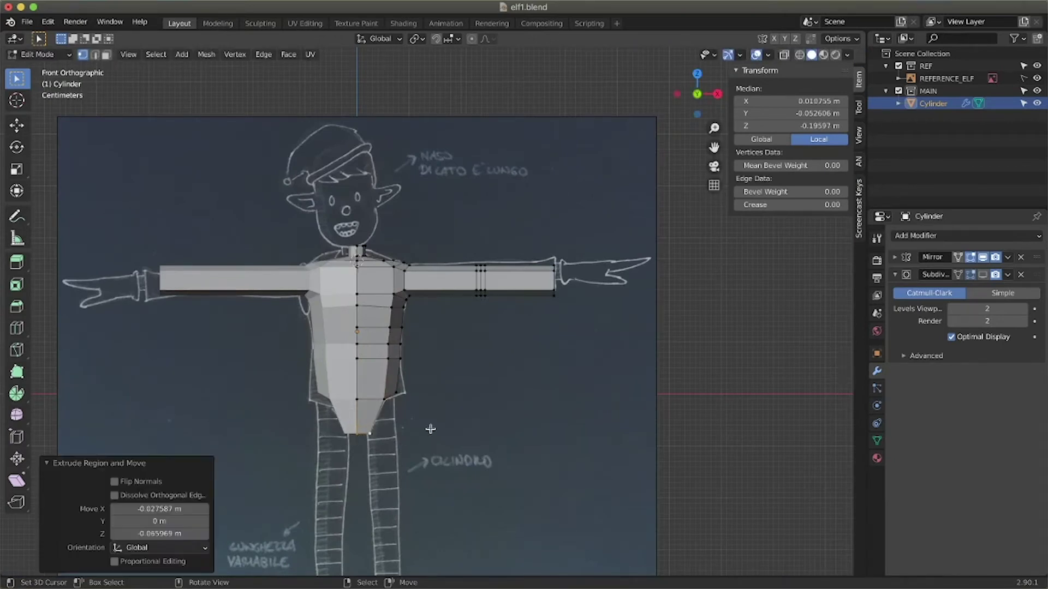
{"action": "key", "text": "g"}
{"action": "left_click", "coordinate": [364, 423]}
{"action": "key", "text": "g"}
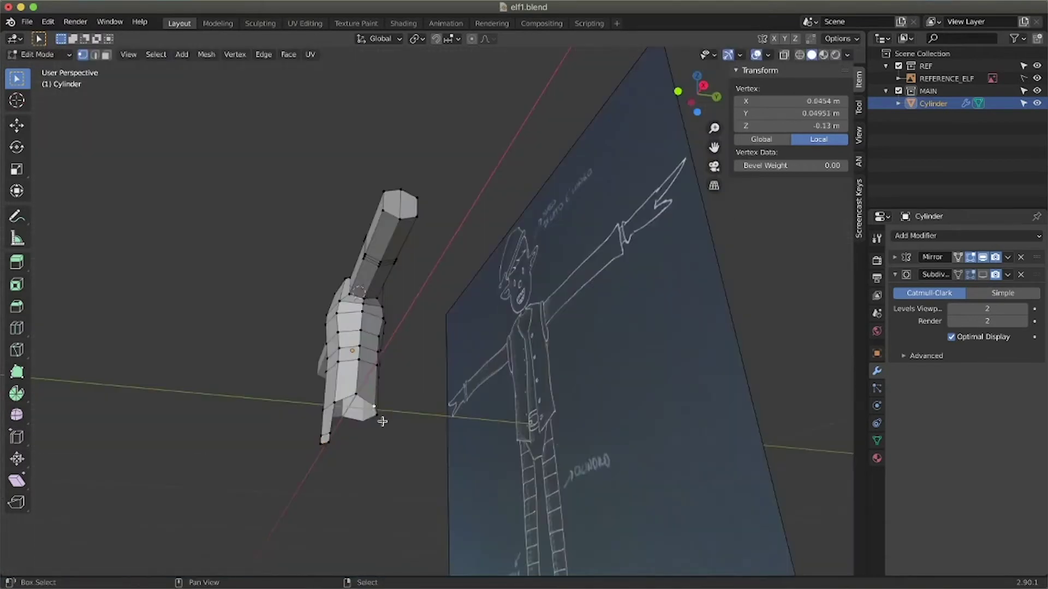
Extrude the back hem edge down and inward to the sketched crotch, with X-ray display on
{"action": "right_click", "coordinate": [383, 421], "text": "shift"}
{"action": "key", "text": "KP_1"}
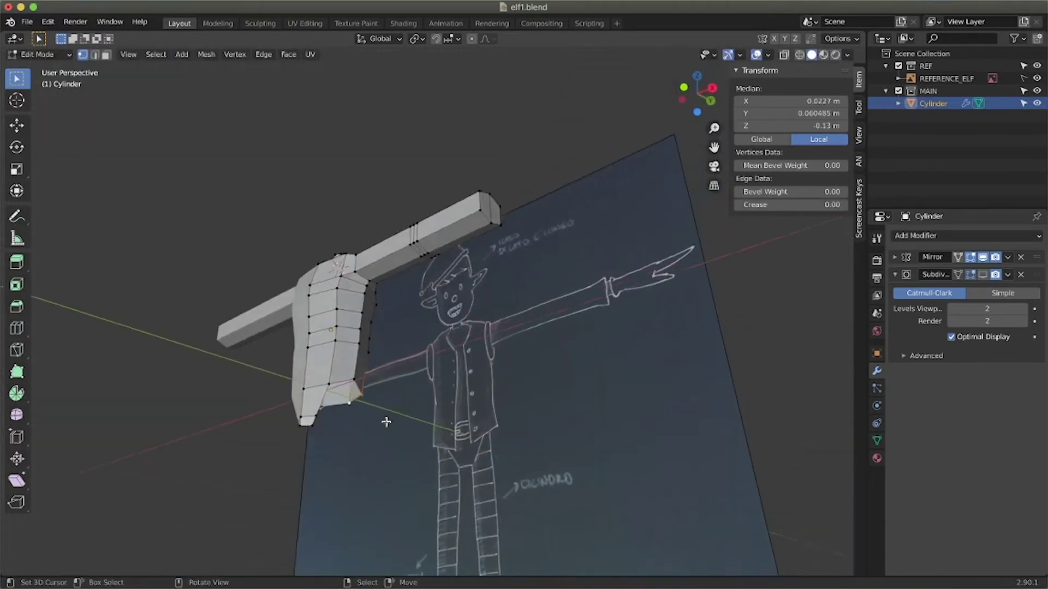
{"action": "key", "text": "alt+z"}
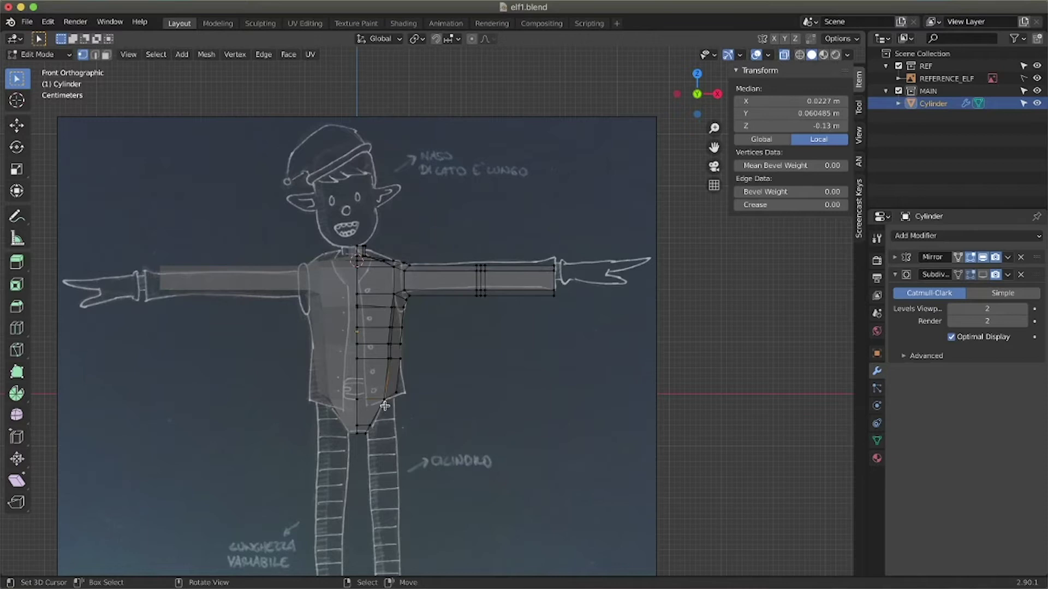
{"action": "key", "text": "g"}
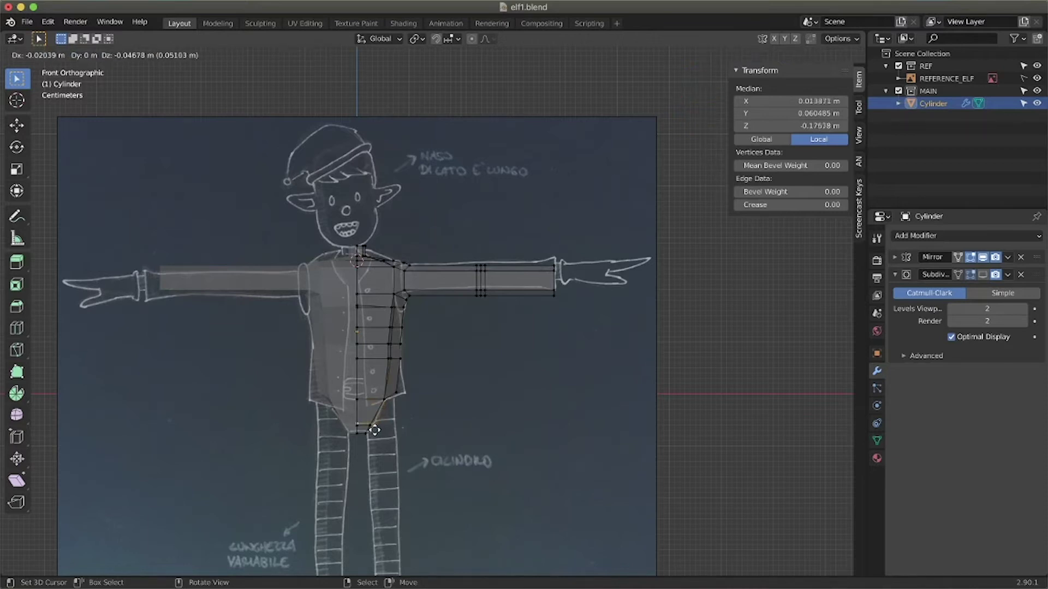
{"action": "left_click", "coordinate": [372, 430]}
Move the bottom edge of the back crotch flap about 0.025 m forward along Y toward the front flap
{"action": "key", "text": "g"}
{"action": "key", "text": "z"}
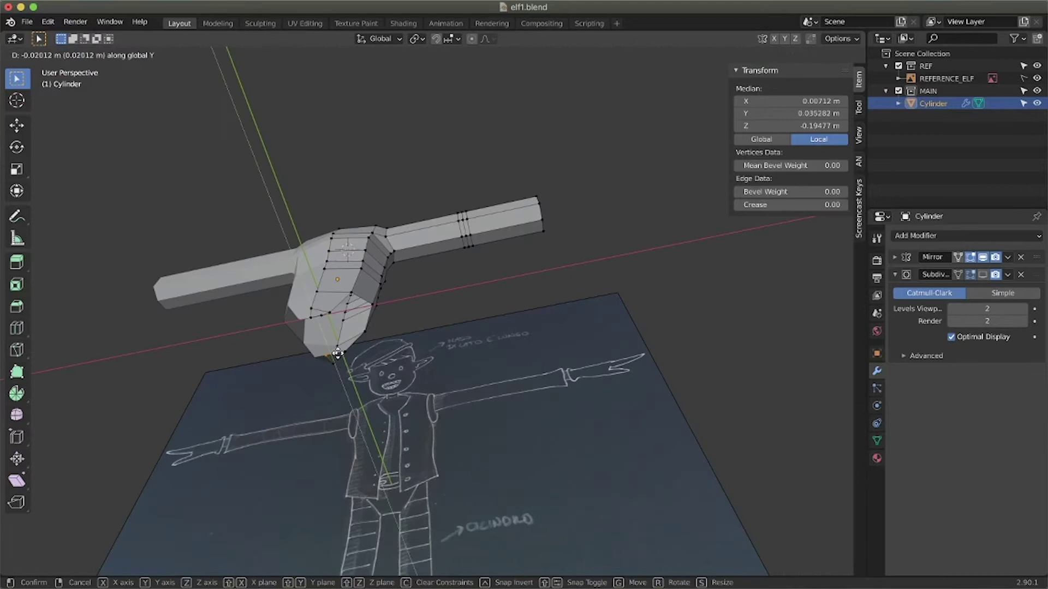
{"action": "left_click", "coordinate": [335, 349]}
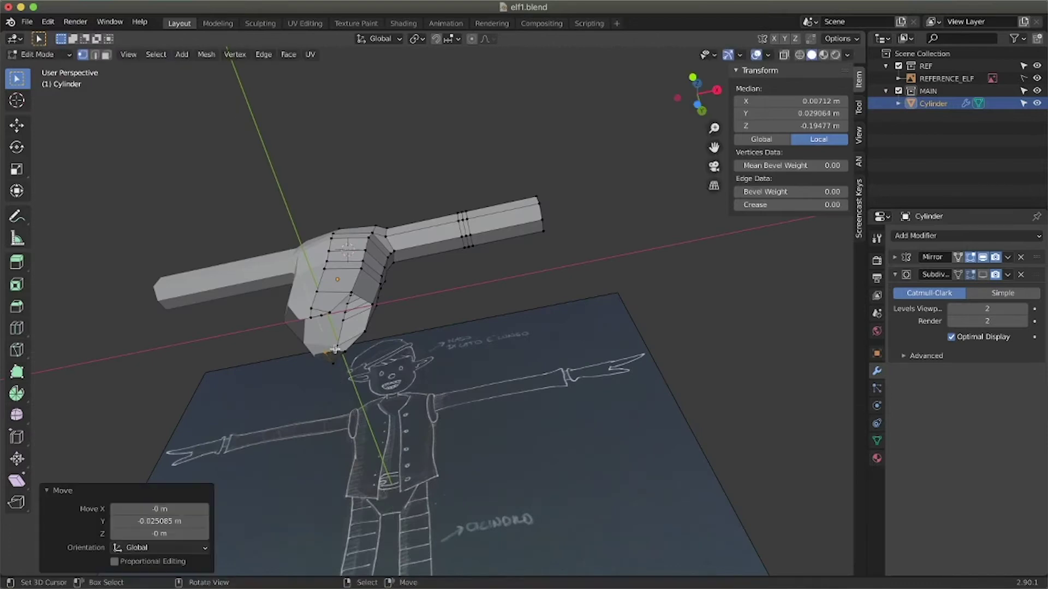
Select the two lower hem vertices beside the crotch and move them along Y
{"action": "right_click", "coordinate": [309, 316]}
{"action": "right_click", "coordinate": [321, 315], "text": "shift"}
{"action": "key", "text": "g"}
{"action": "key", "text": "y"}
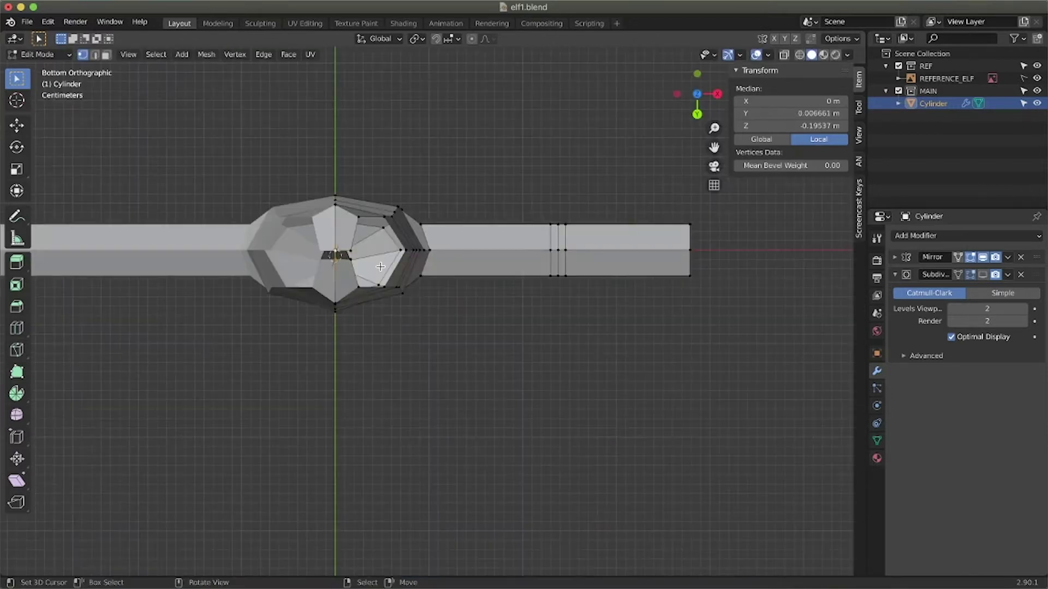
Merge the facing front and back crotch vertices at their center, first the middle pair, then the outer pair
{"action": "key", "text": "m"}
{"action": "left_click", "coordinate": [380, 267]}
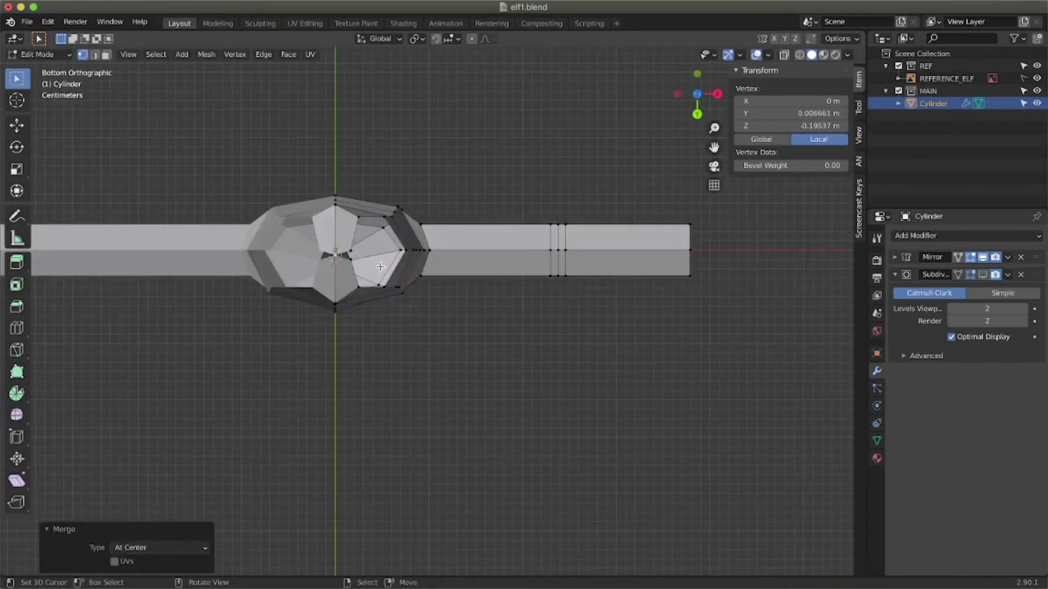
{"action": "right_click", "coordinate": [349, 260], "text": "shift"}
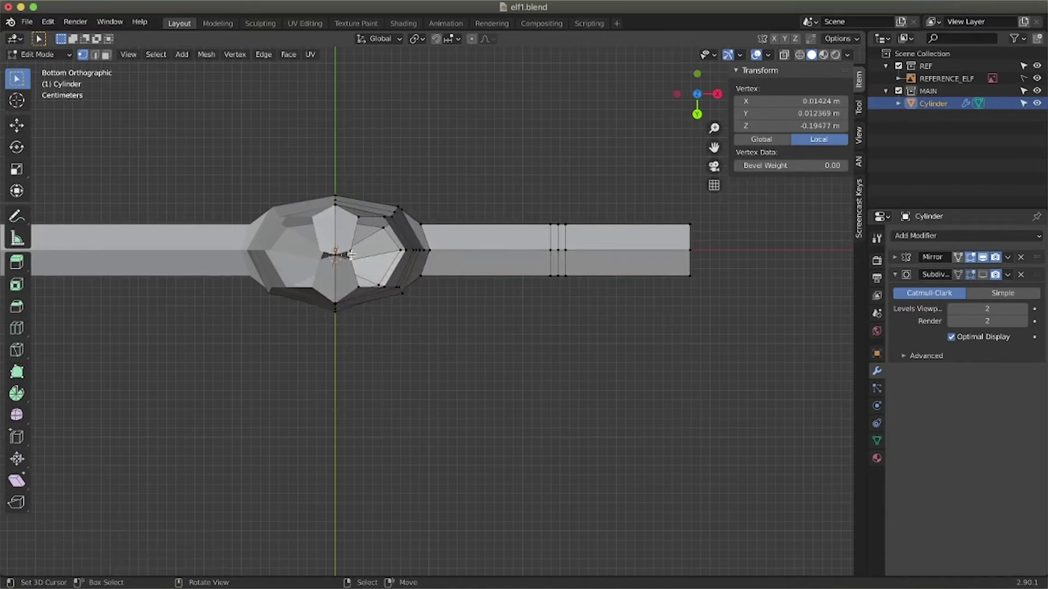
{"action": "key", "text": "m"}
{"action": "left_click", "coordinate": [390, 274]}
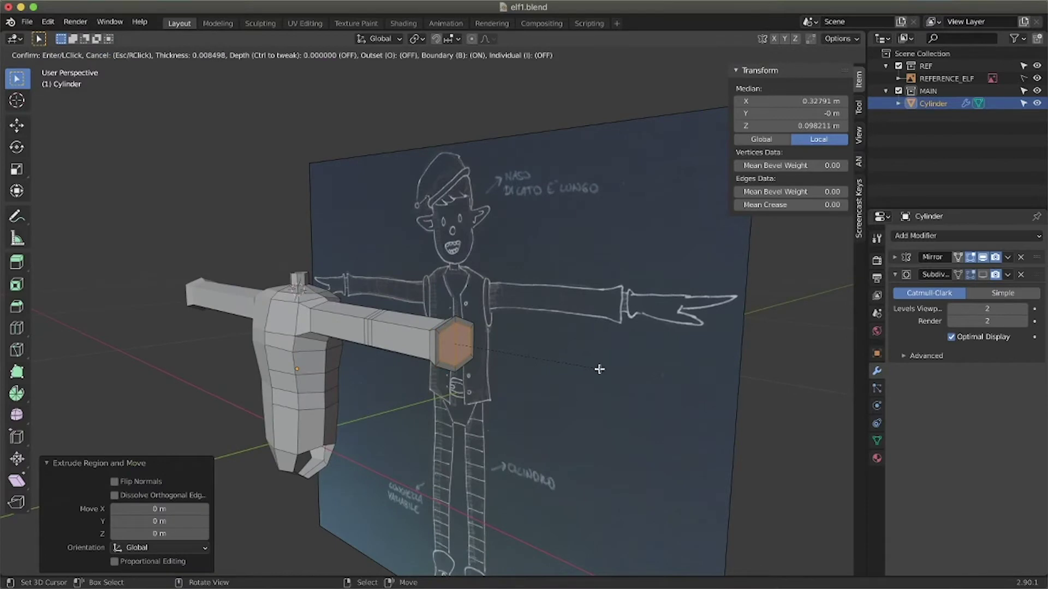
Inset the arm's flared end face by about 0.0085 m and extrude it inward to hollow the sleeve cuff
{"action": "left_click", "coordinate": [599, 369]}
{"action": "key", "text": "e"}
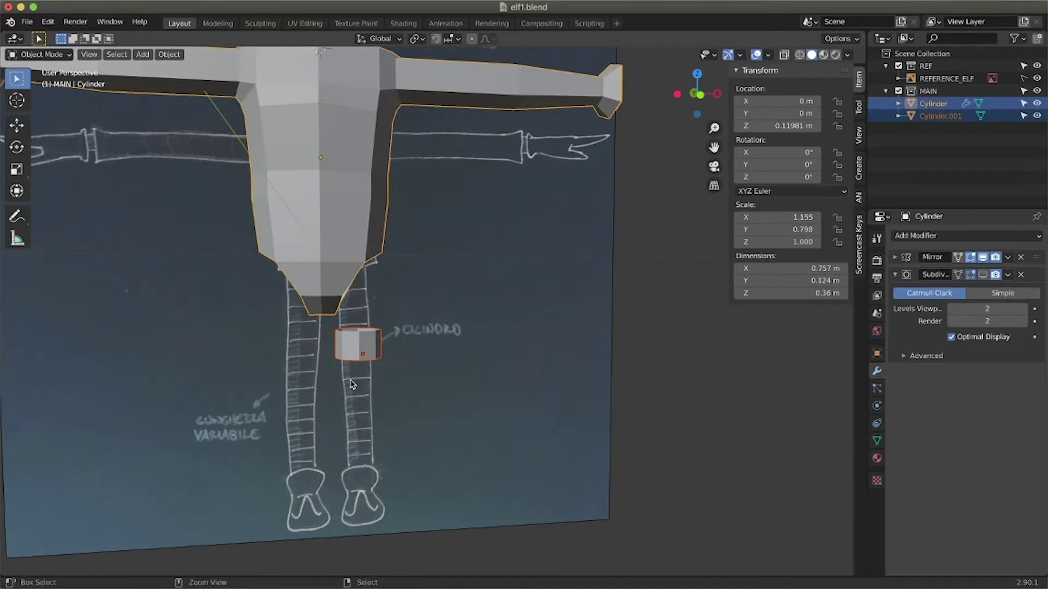
Join the separate leg cylinder to the body mesh so that it is mirrored
{"action": "key", "text": "ctrl+j"}
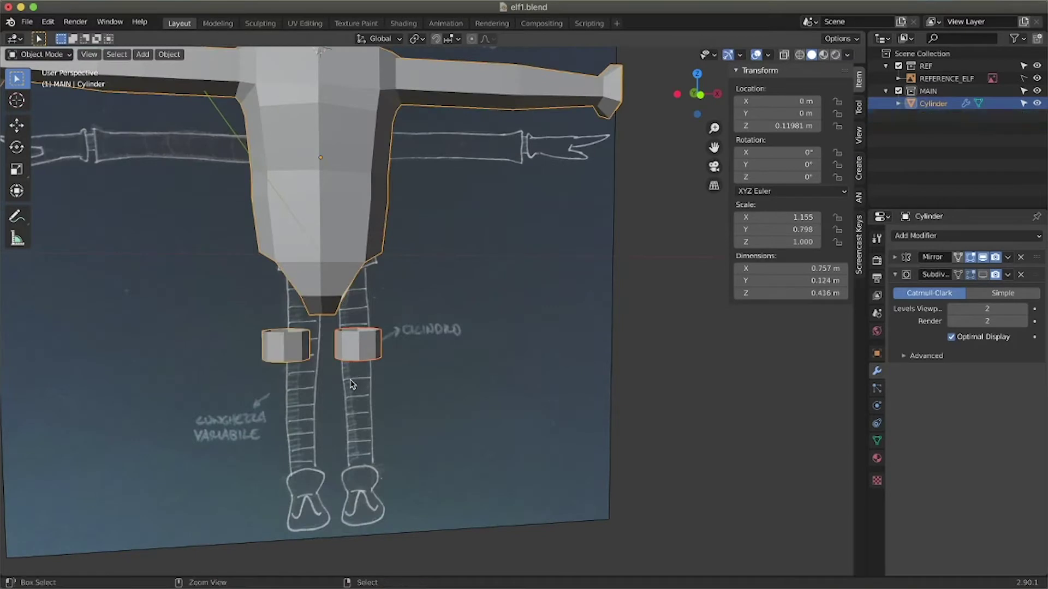
{"action": "middle_click_drag", "start_coordinate": [351, 385], "coordinate": [341, 376]}
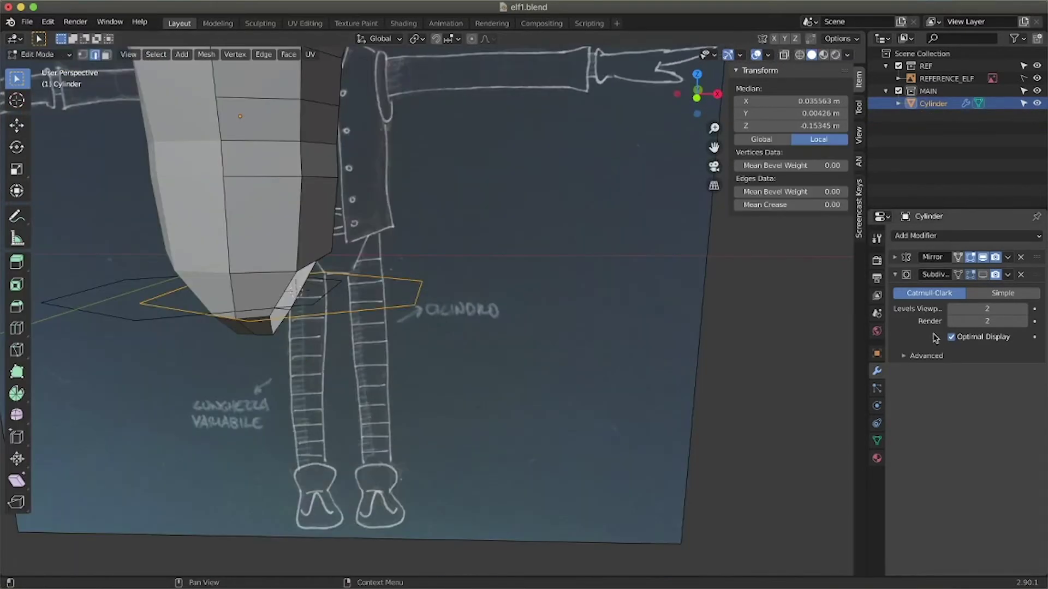
Scale the leg's hexagonal edge ring to about 0.178 and move it about 0.0665 m down along Z
{"action": "left_click", "coordinate": [895, 258]}
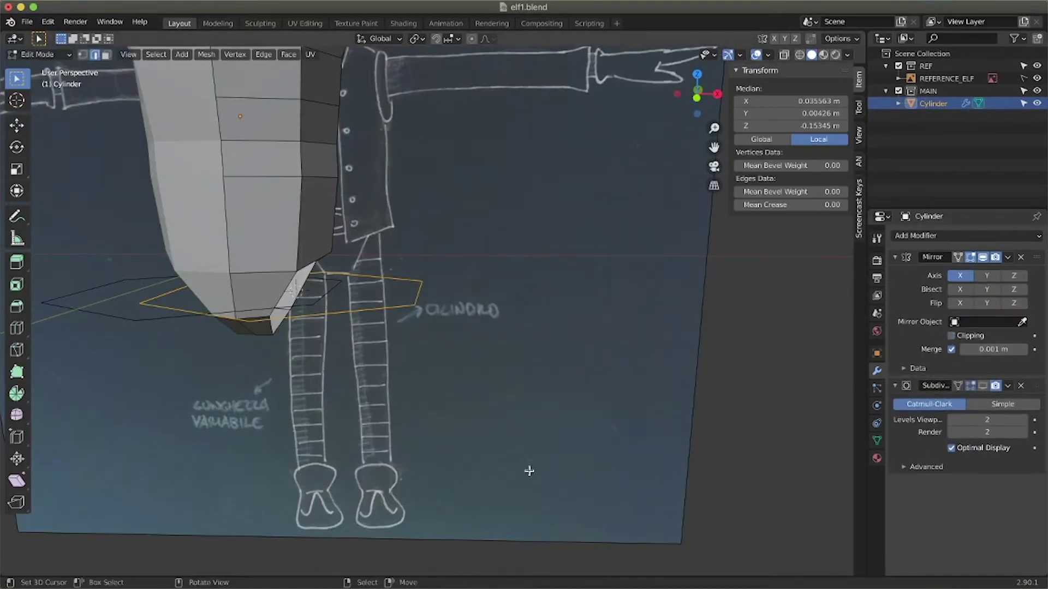
{"action": "key", "text": "s"}
{"action": "left_click", "coordinate": [334, 327]}
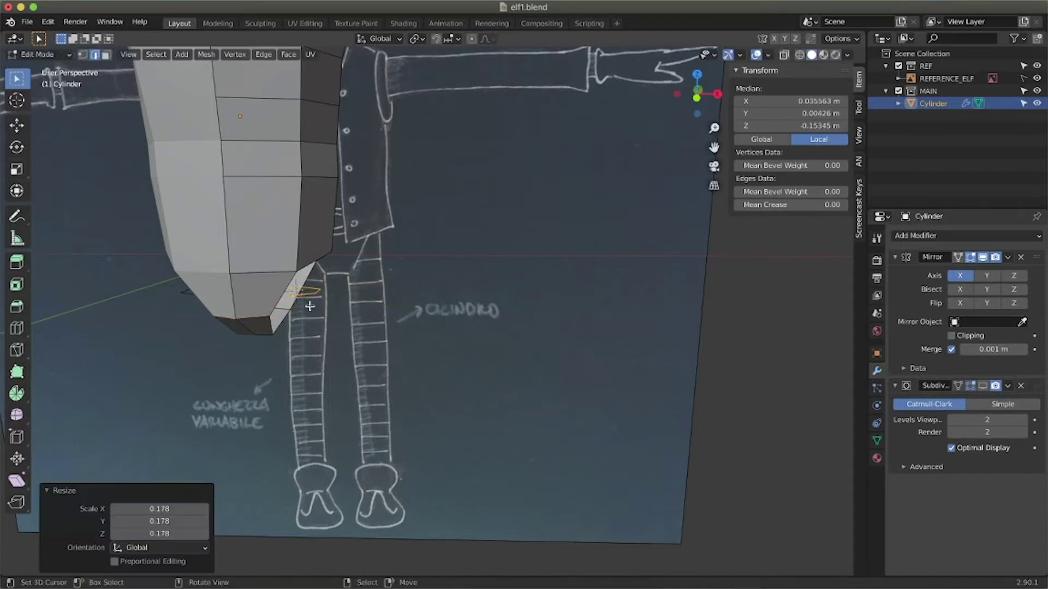
{"action": "key", "text": "g"}
{"action": "key", "text": "z"}
{"action": "left_click", "coordinate": [327, 373]}
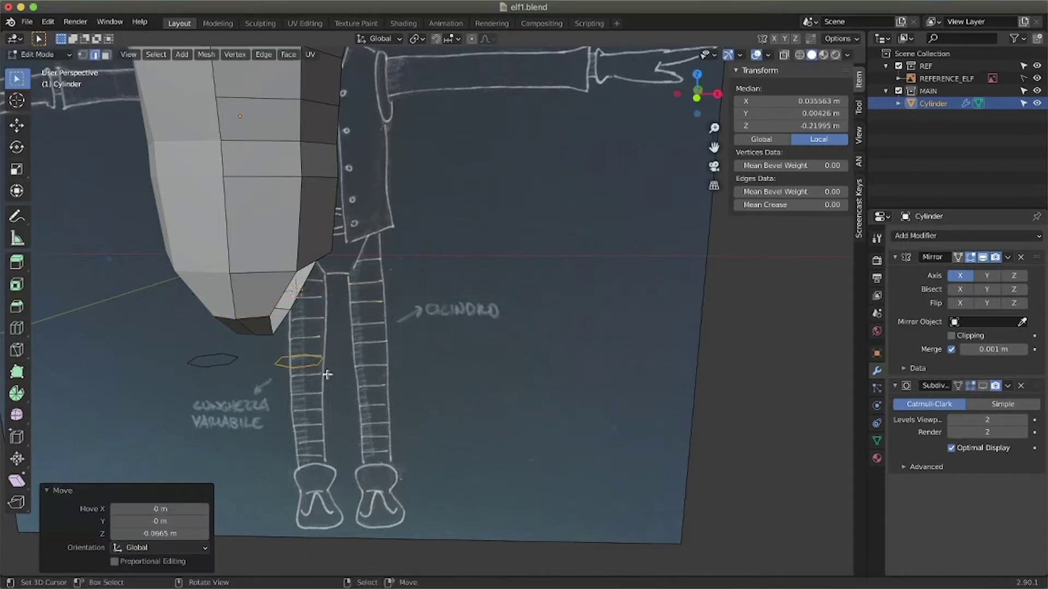
Extrude the leg ring about 0.014 m upward and enable clipping on the Mirror modifier
{"action": "key", "text": "e"}
{"action": "left_click", "coordinate": [348, 351]}
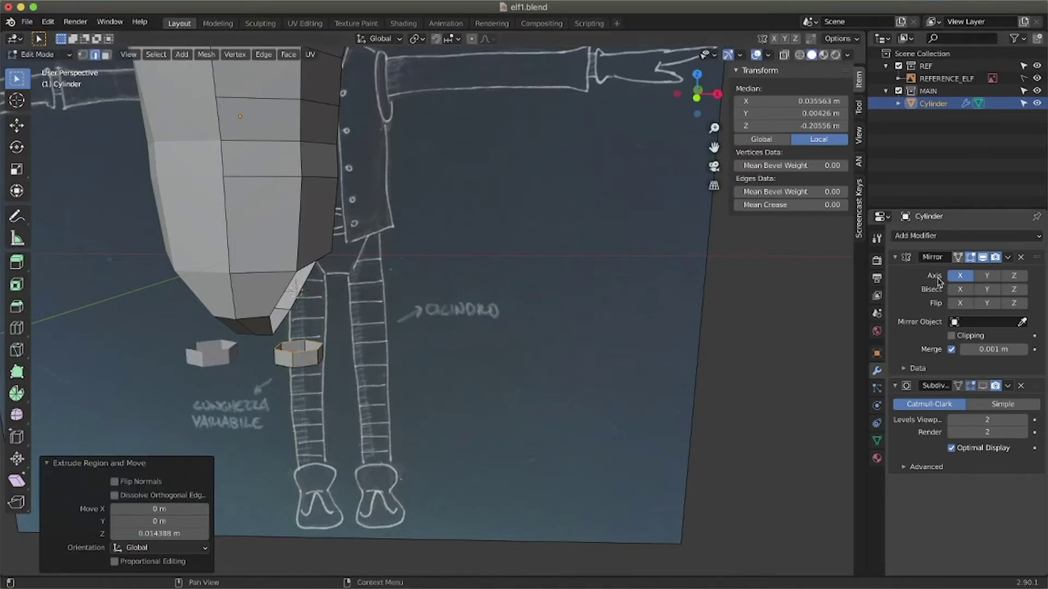
{"action": "left_click", "coordinate": [952, 336]}
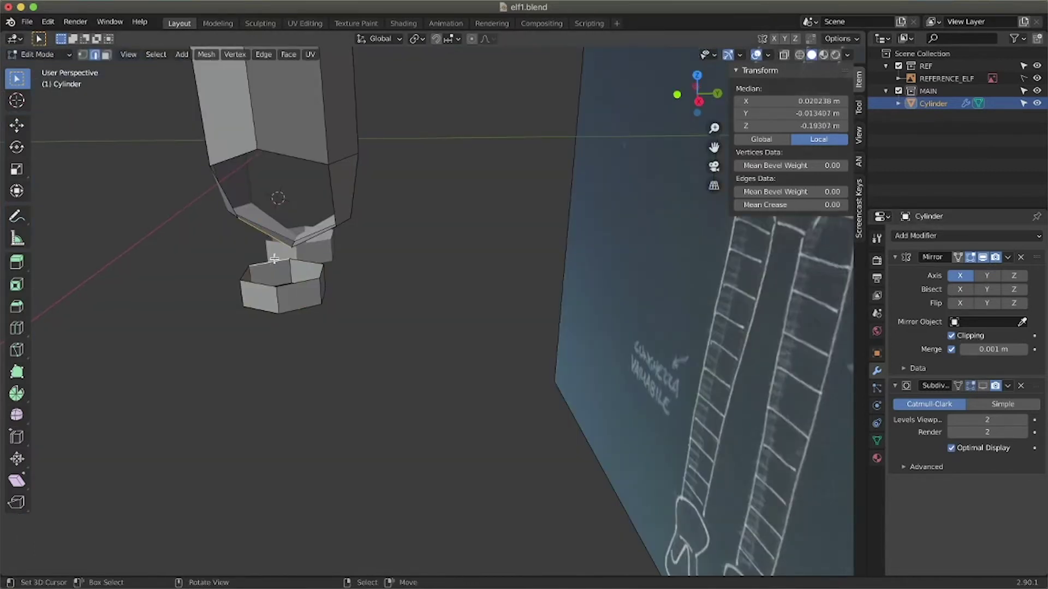
Bridge the leg ring's upper edge loop to the torso's leg opening with Bridge Edge Loops
{"action": "middle_click_drag", "start_coordinate": [274, 259], "coordinate": [260, 278]}
{"action": "right_click", "coordinate": [261, 277], "text": "alt"}
{"action": "right_click", "coordinate": [234, 209], "text": "alt+shift"}
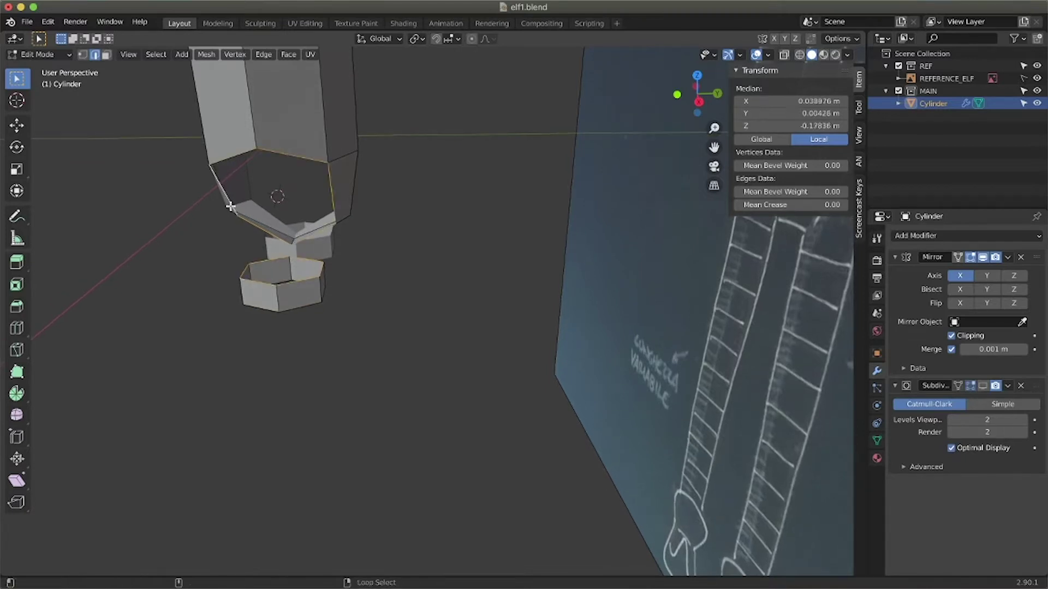
{"action": "key", "text": "F3"}
{"action": "type", "text": "bridg"}
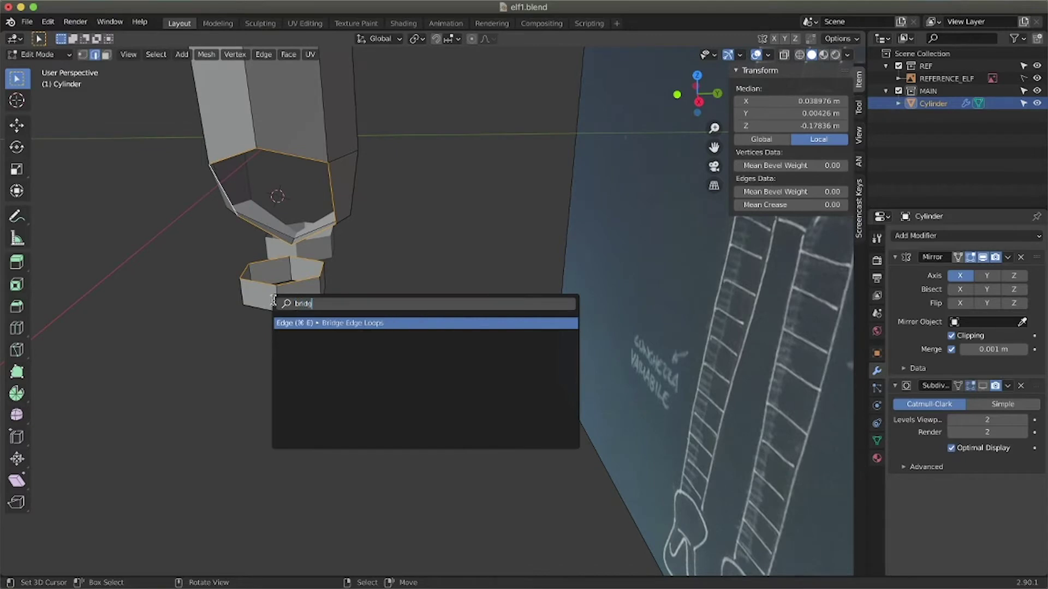
{"action": "key", "text": "Return"}
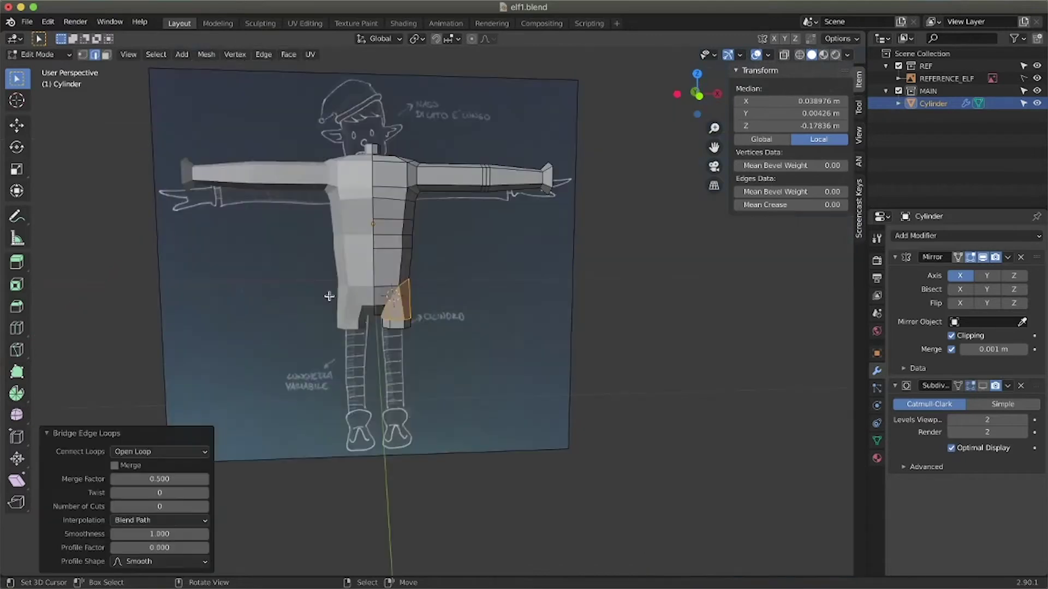
Extrude the leg's lower edge loop straight down to the sketched ankle in front view
{"action": "key", "text": "KP_1"}
{"action": "scroll", "coordinate": [401, 337], "scroll_direction": "up", "scroll_amount": 2}
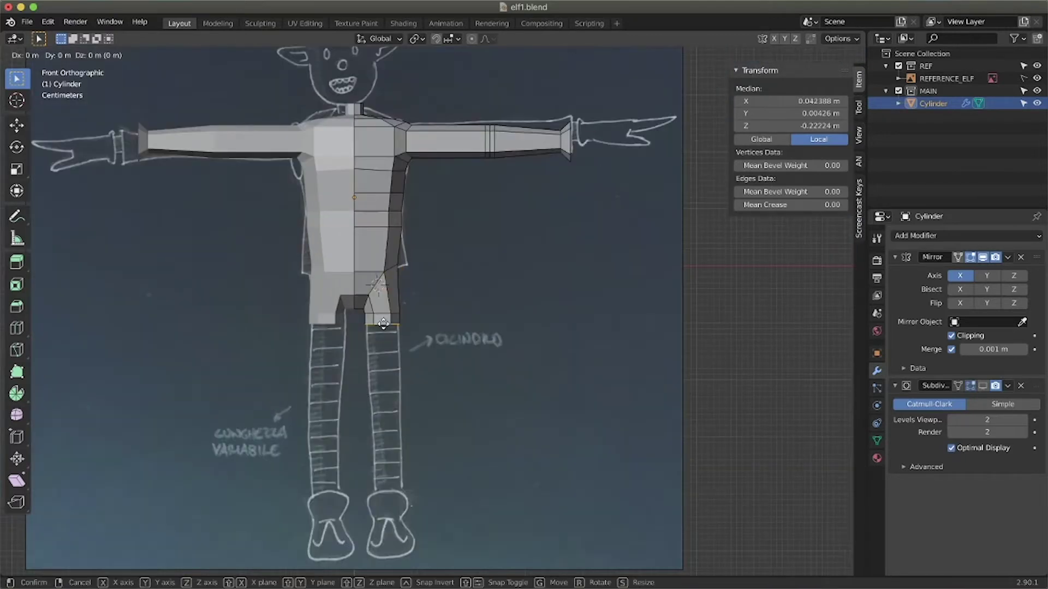
{"action": "key", "text": "e"}
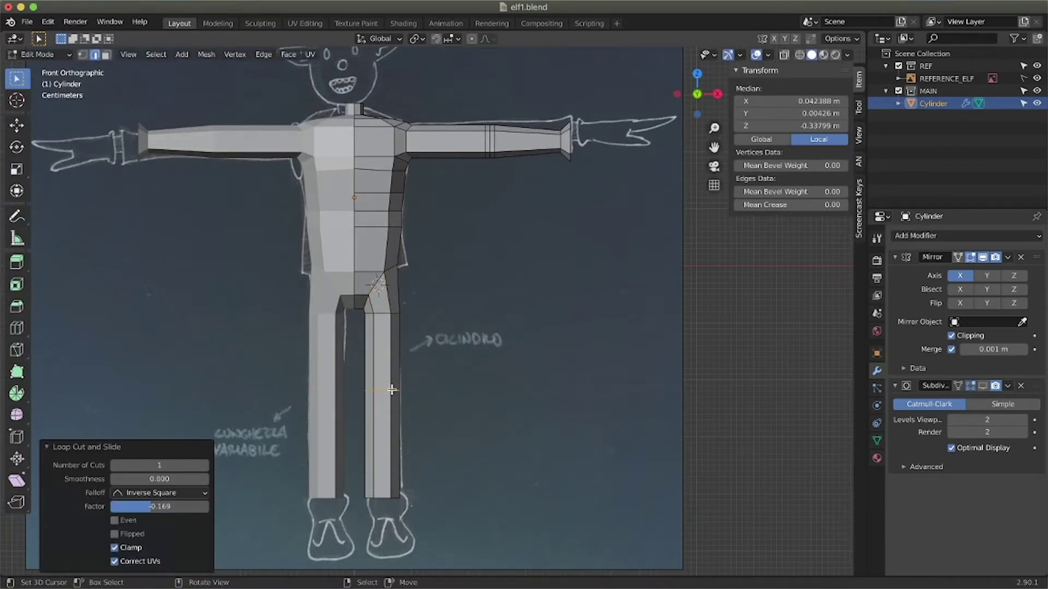
Bevel the knee edge loop into several close loops and add a centred loop cut around the upper thigh
{"action": "key", "text": "ctrl+b"}
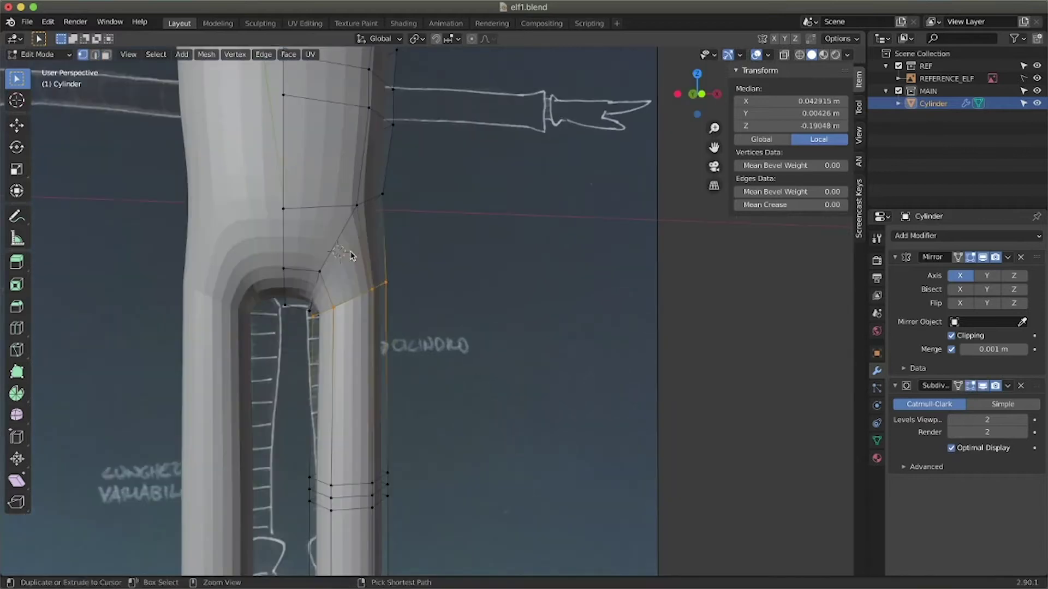
{"action": "key", "text": "ctrl+r"}
{"action": "left_click", "coordinate": [351, 256]}
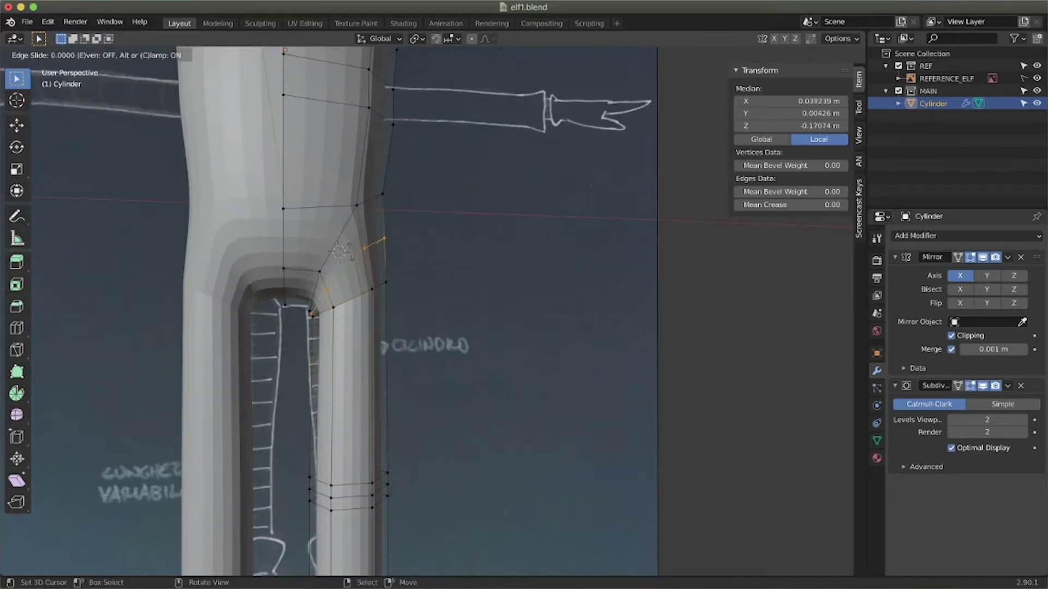
{"action": "left_click", "coordinate": [344, 250]}
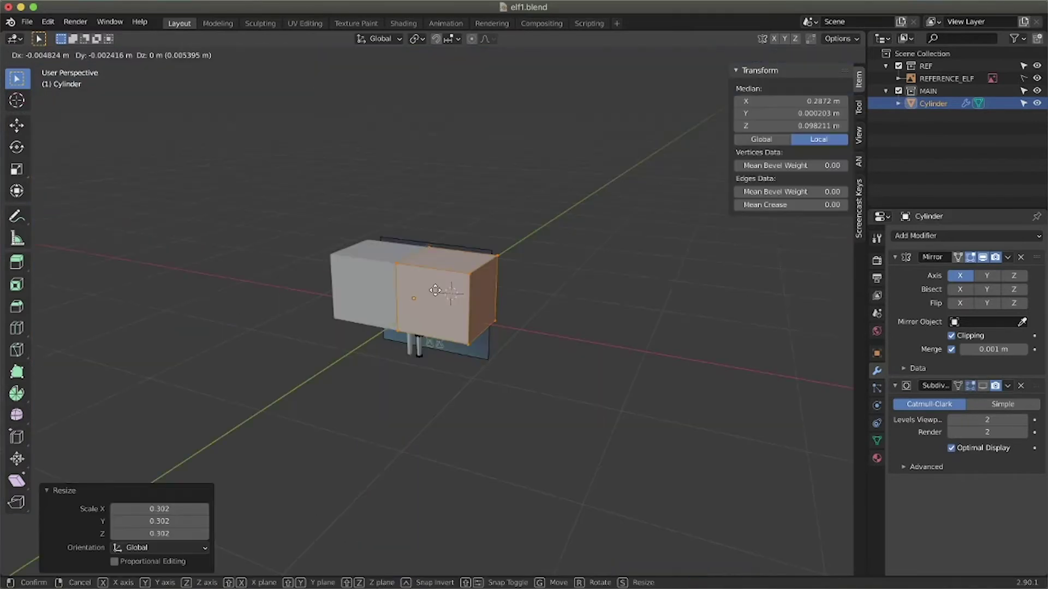
Move the new hand cube outward along X until it separates from its mirrored half and the body
{"action": "key", "text": "x"}
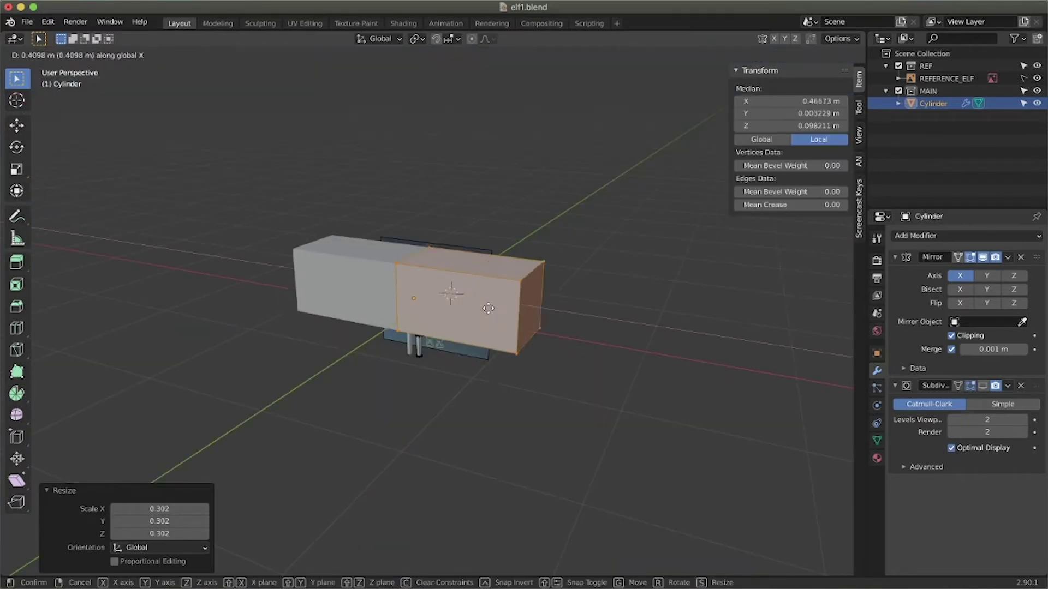
{"action": "left_click", "coordinate": [493, 297]}
{"action": "left_click", "coordinate": [960, 336]}
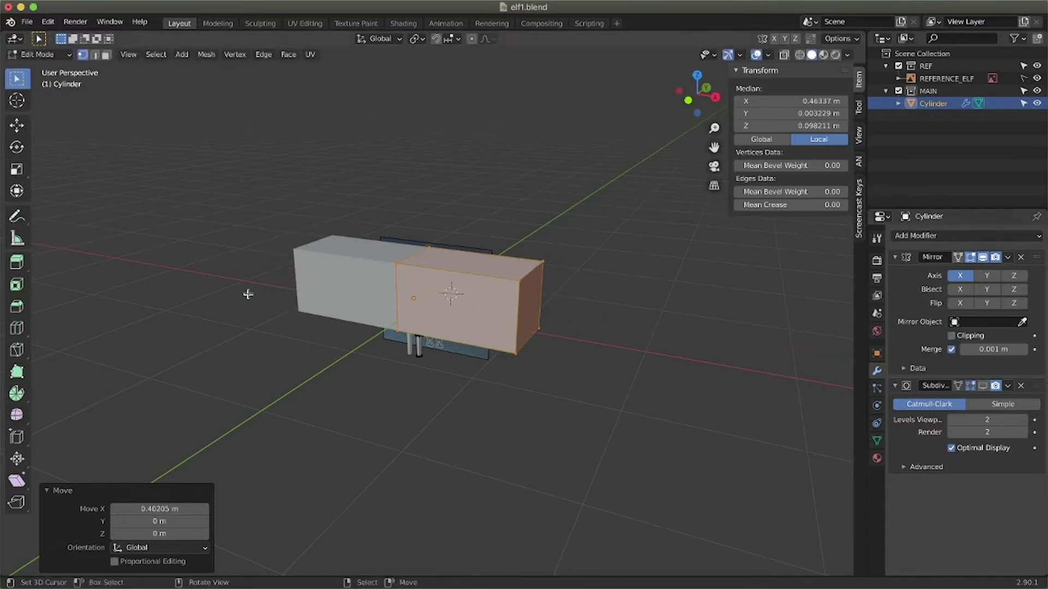
{"action": "key", "text": "g"}
{"action": "key", "text": "x"}
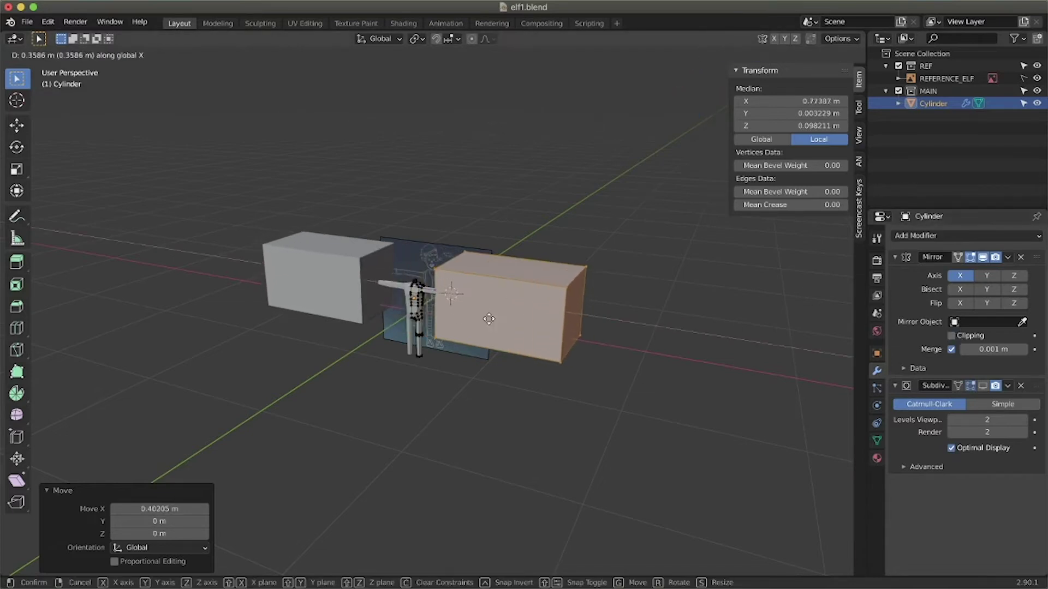
{"action": "left_click", "coordinate": [587, 315]}
Scale the hand cube to about 0.239 and move it about 0.318 m along X back toward the arm
{"action": "key", "text": "s"}
{"action": "left_click", "coordinate": [526, 309]}
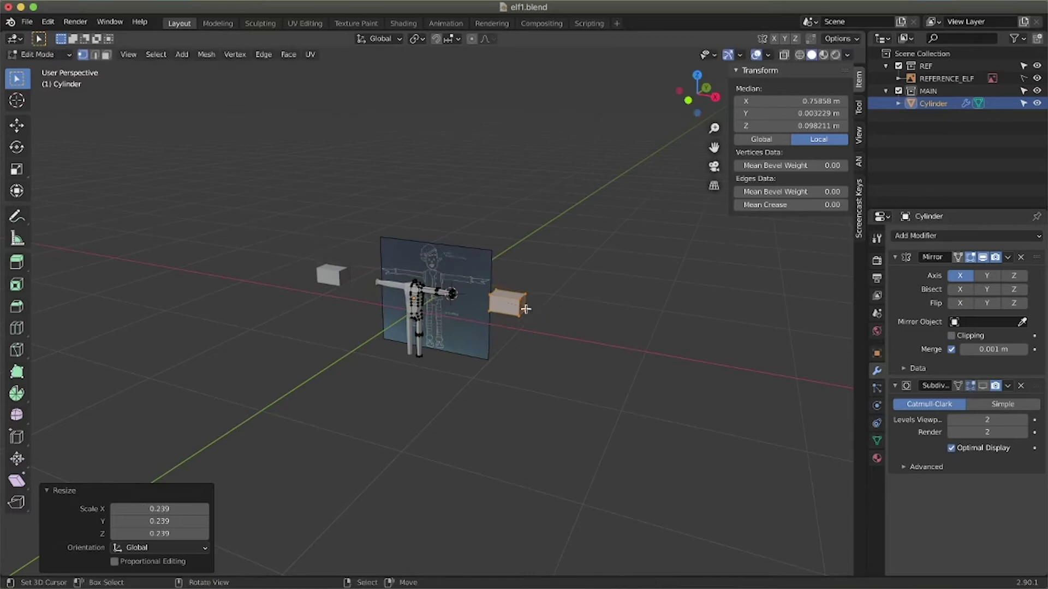
{"action": "scroll", "coordinate": [524, 323], "scroll_direction": "up", "scroll_amount": 5}
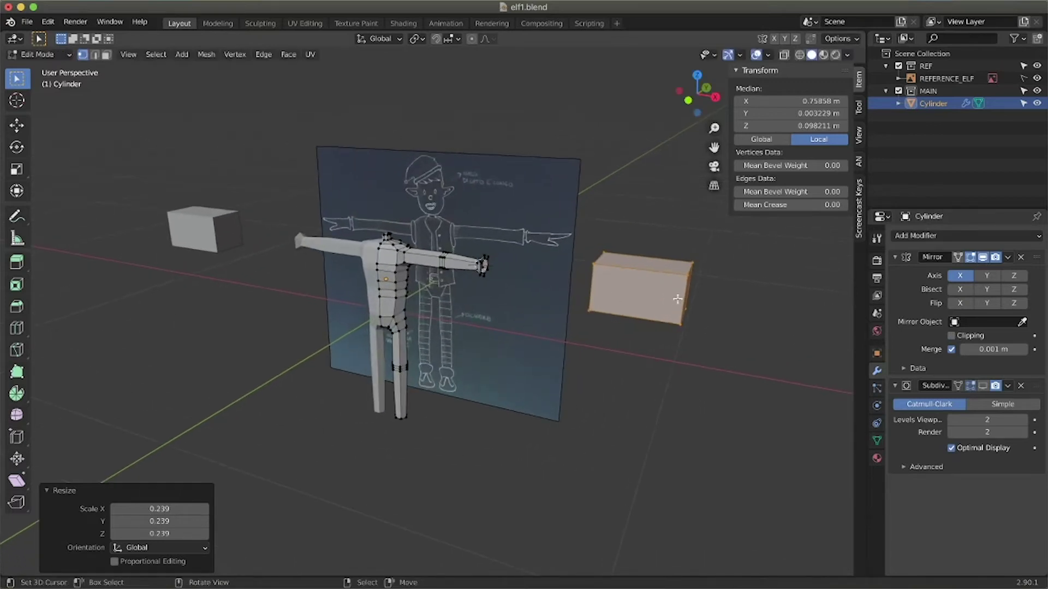
{"action": "key", "text": "g"}
{"action": "key", "text": "x"}
{"action": "left_click", "coordinate": [575, 288]}
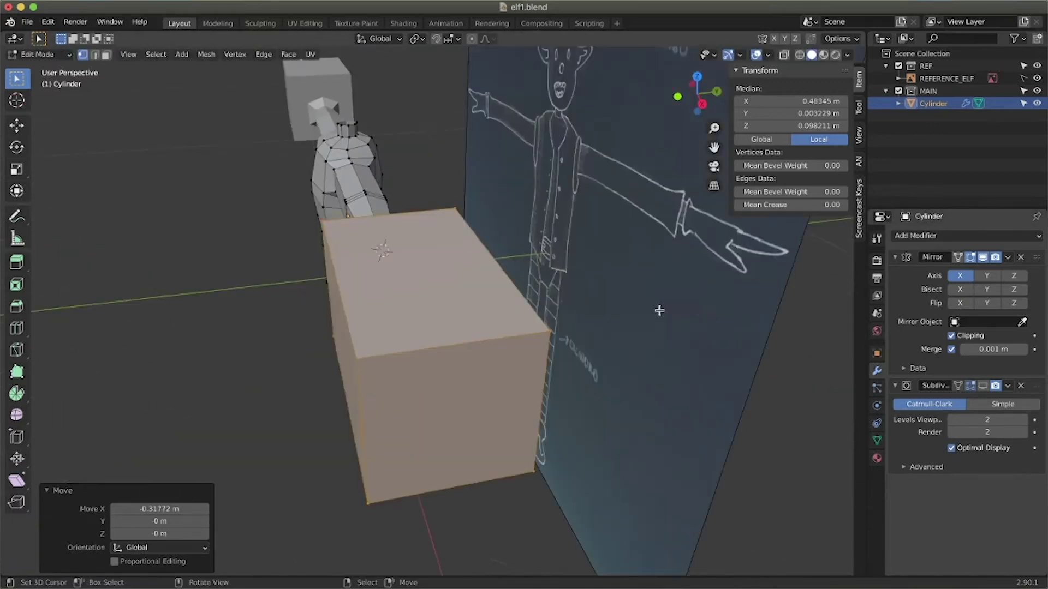
Scale the hand cube down to about 0.272 and flatten it to about 0.31 along Z
{"action": "key", "text": "s"}
{"action": "left_click", "coordinate": [468, 291]}
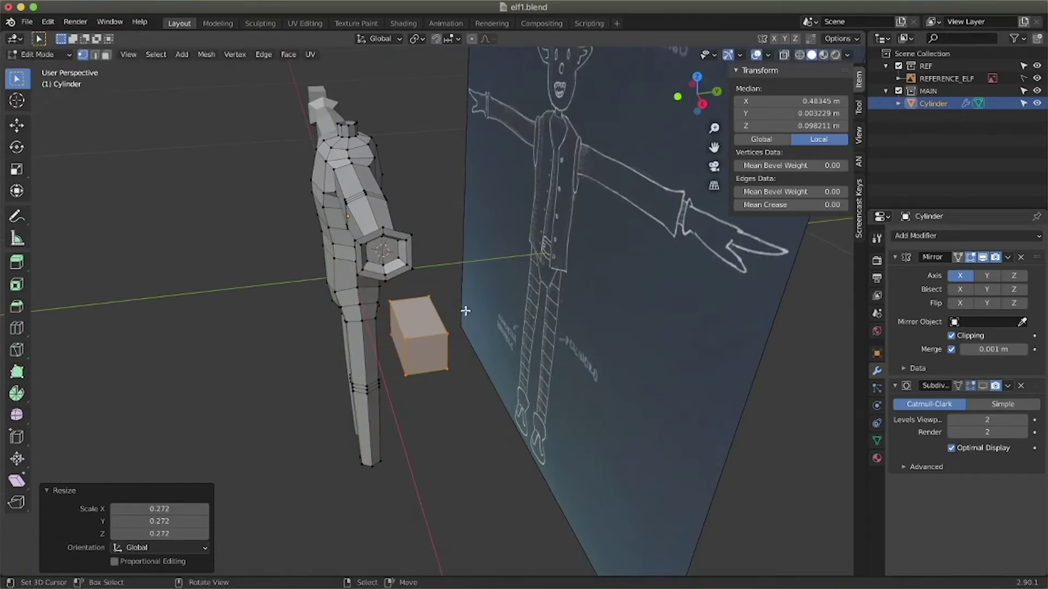
{"action": "key", "text": "s"}
{"action": "key", "text": "z"}
{"action": "left_click", "coordinate": [433, 325]}
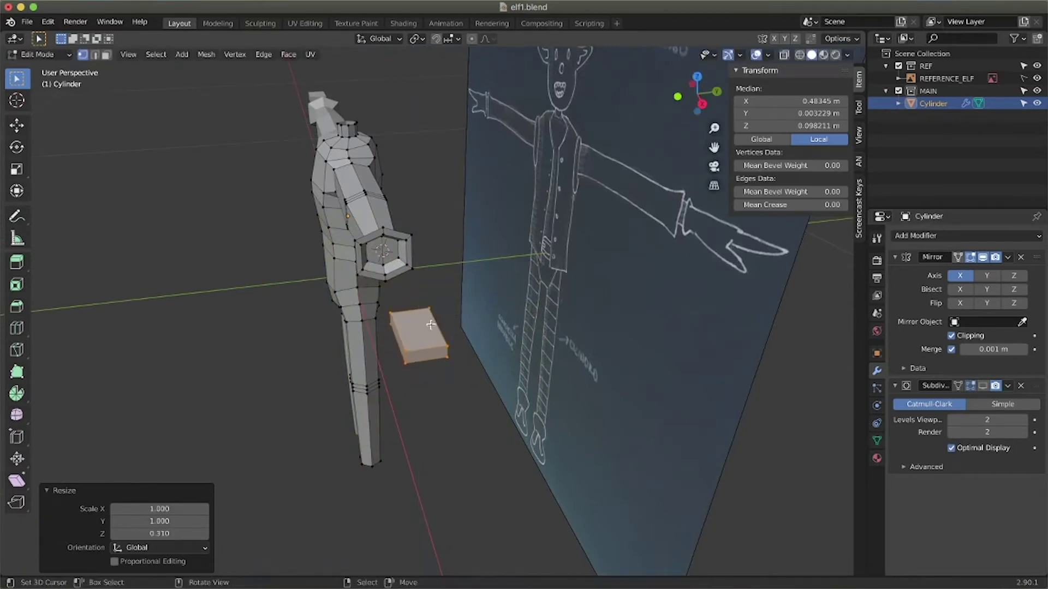
Move the flattened hand block inward along X onto the sketched palm, just beyond the sleeve cuff, in front view
{"action": "key", "text": "KP_1"}
{"action": "key", "text": "g"}
{"action": "key", "text": "x"}
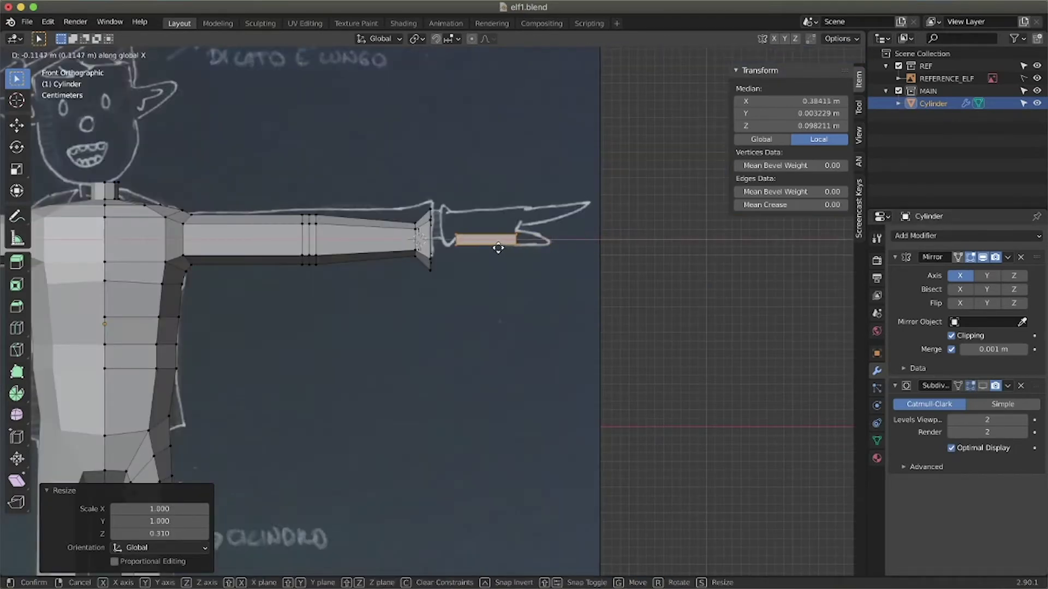
{"action": "left_click", "coordinate": [497, 248]}
Add evenly spaced lengthwise loop cuts to the palm block and scale its two outer sides to 0.75 along Z
{"action": "middle_click_drag", "start_coordinate": [497, 248], "coordinate": [311, 341]}
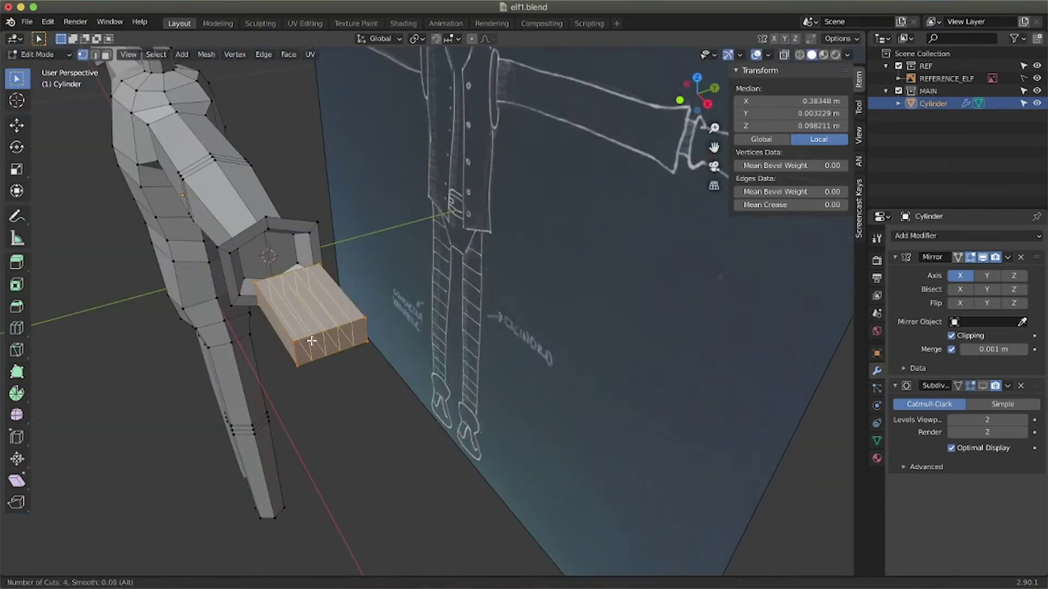
{"action": "left_click", "coordinate": [312, 341]}
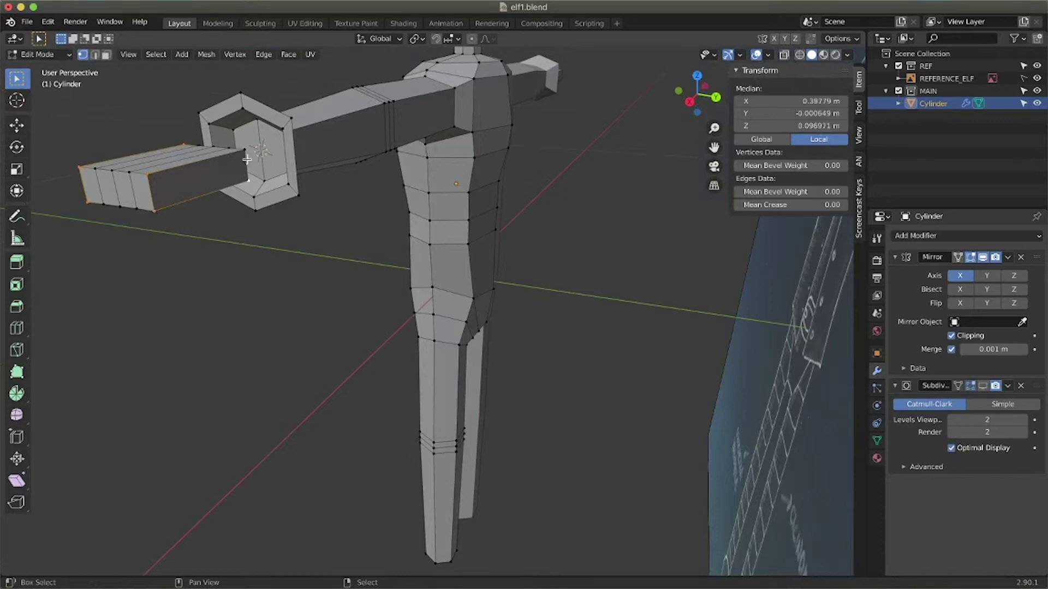
{"action": "key", "text": "s"}
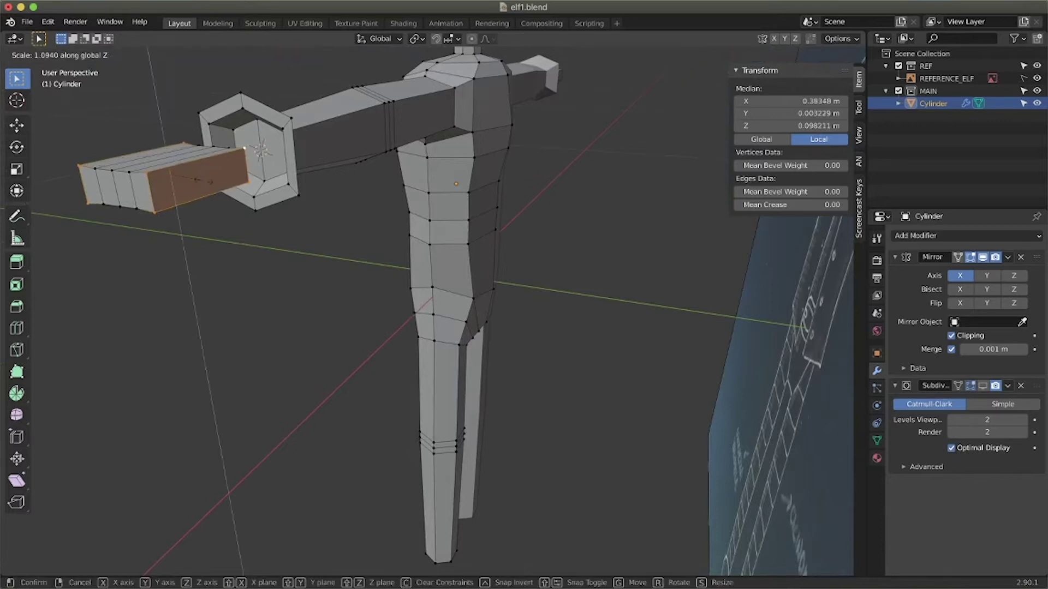
{"action": "key", "text": "Return"}
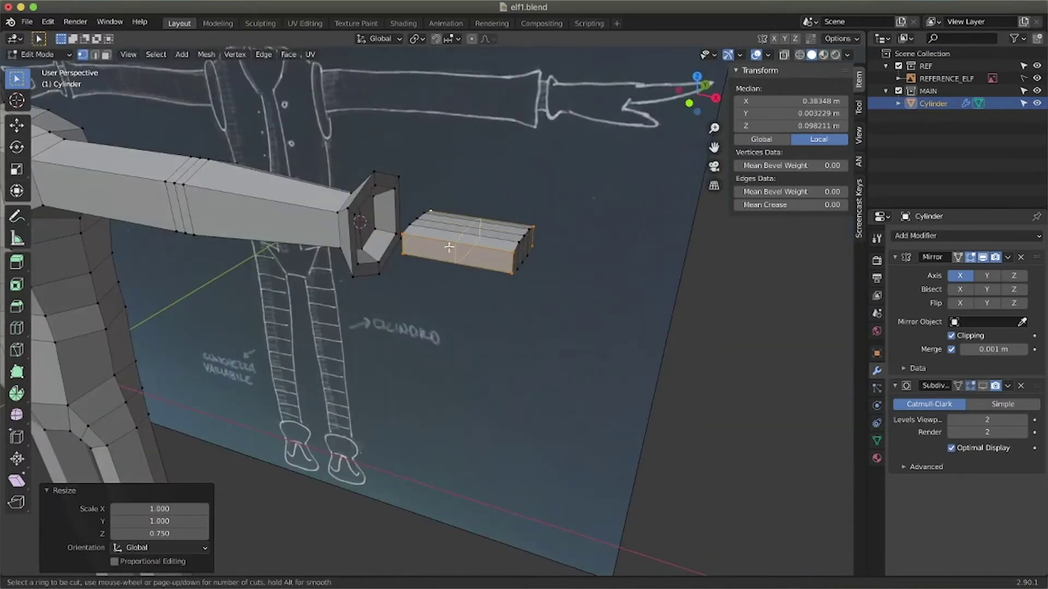
Add a loop cut across the middle of the palm block and inset its four fingertip-end faces individually by about 0.0015 m
{"action": "left_click", "coordinate": [452, 245]}
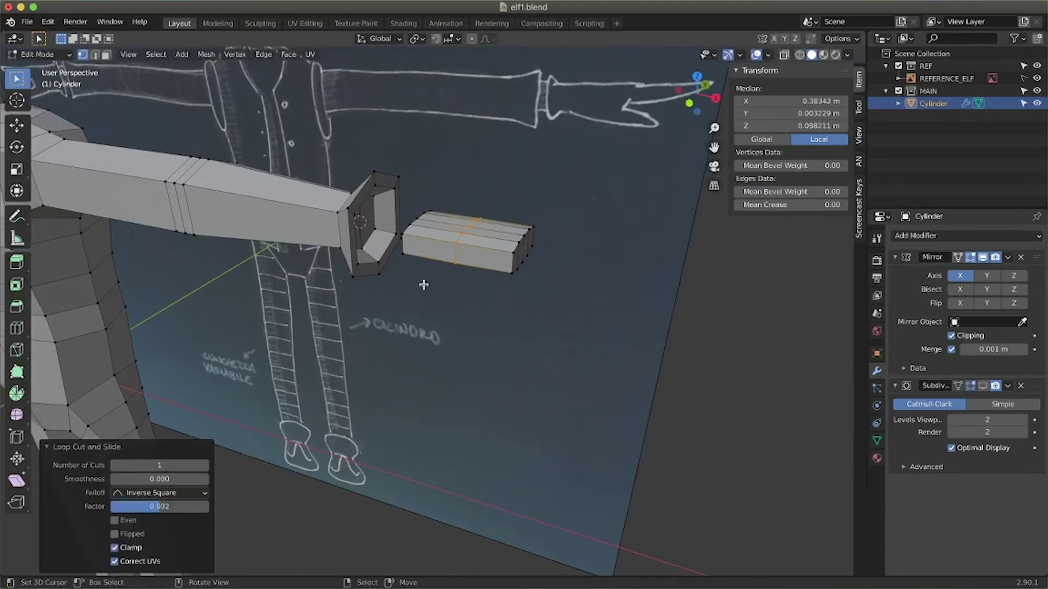
{"action": "middle_click_drag", "start_coordinate": [420, 286], "coordinate": [518, 306]}
{"action": "left_click", "coordinate": [418, 38]}
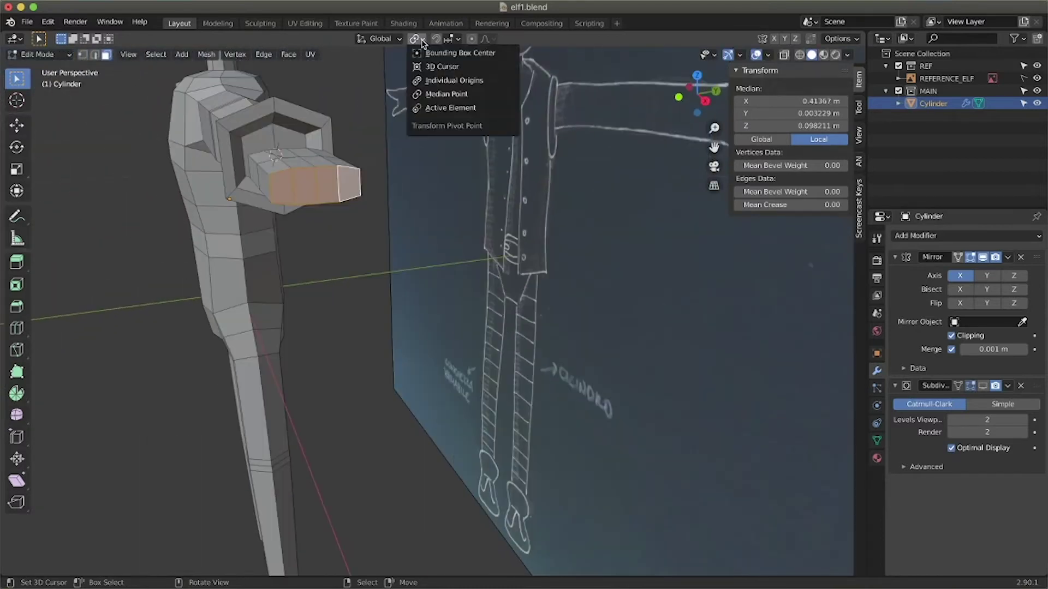
{"action": "left_click", "coordinate": [431, 81]}
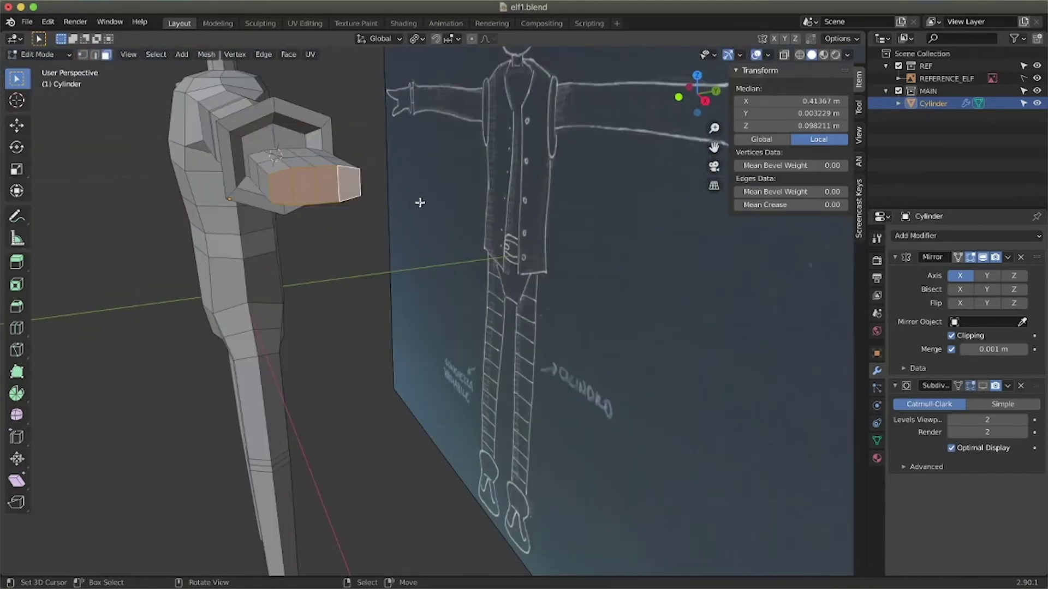
{"action": "key", "text": "i"}
{"action": "left_click", "coordinate": [419, 201]}
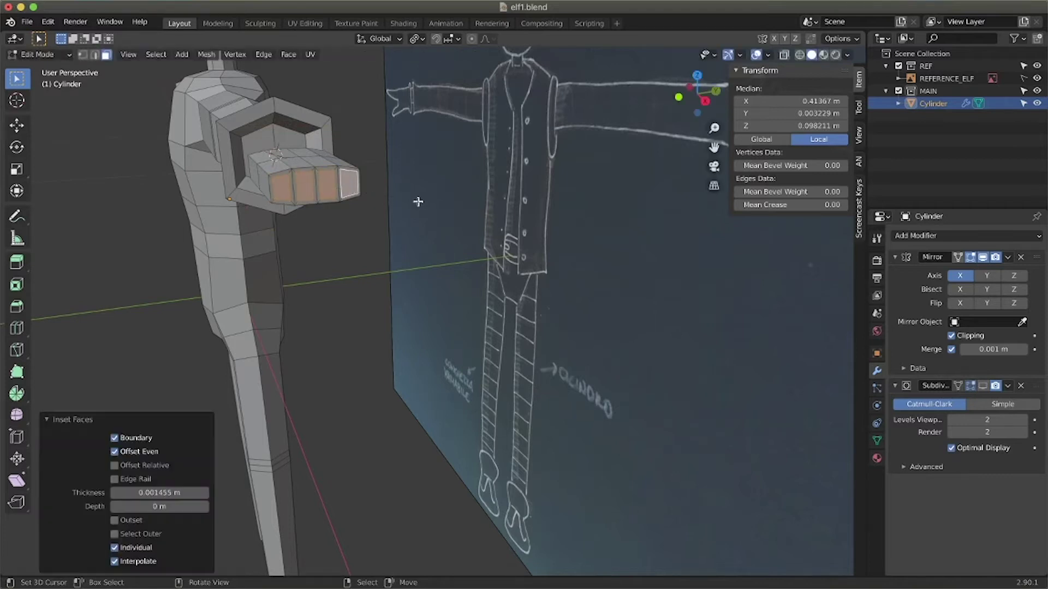
Move the four inset end faces about 0.017 m along X, then farther out in front view to lengthen the fingers
{"action": "middle_click_drag", "start_coordinate": [414, 215], "coordinate": [515, 186]}
{"action": "key", "text": "g"}
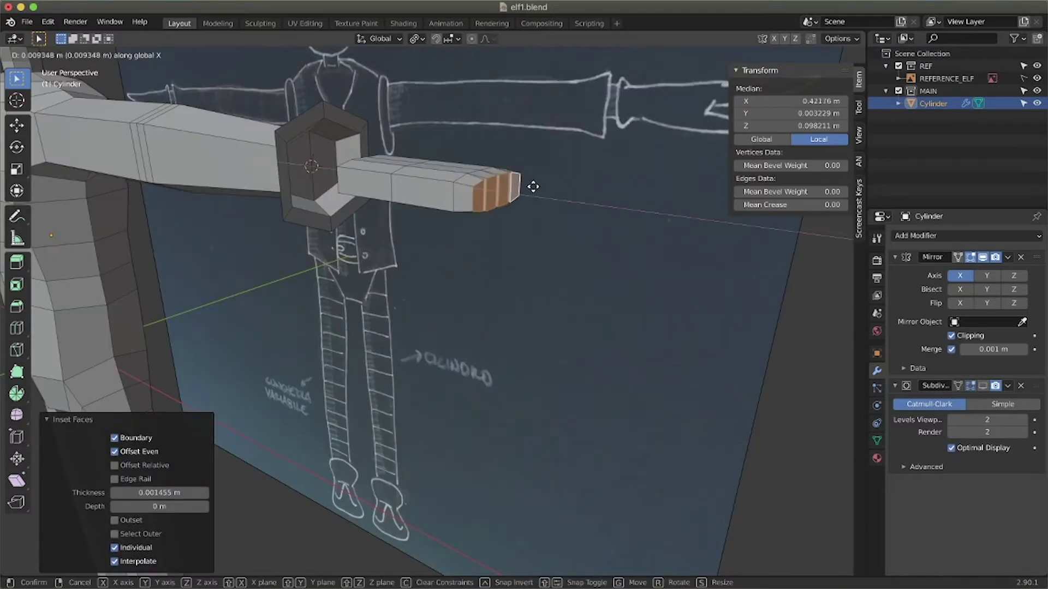
{"action": "left_click", "coordinate": [547, 189]}
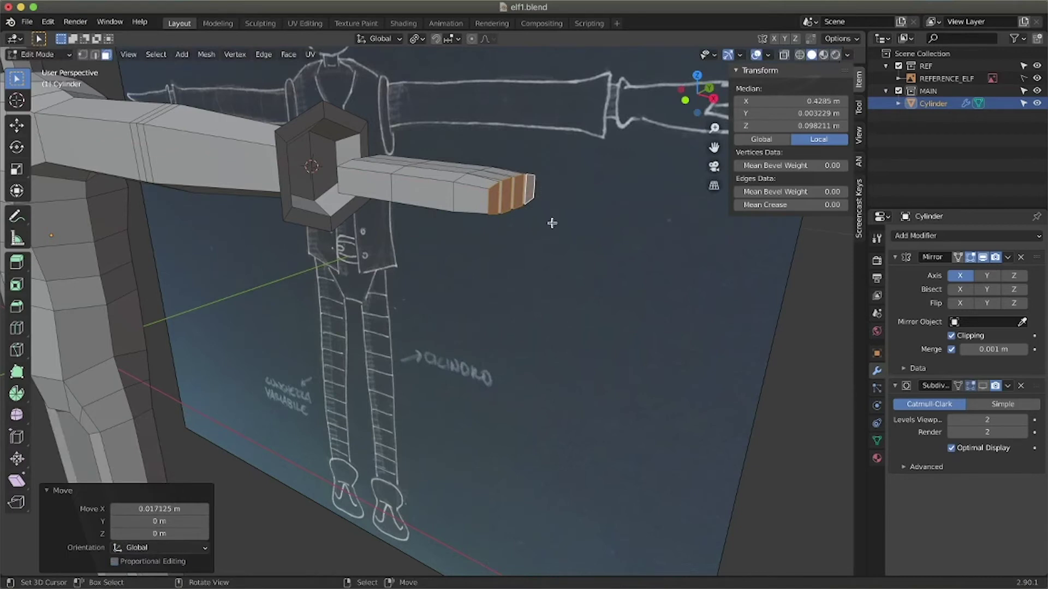
{"action": "key", "text": "KP_1"}
{"action": "key", "text": "KP_5"}
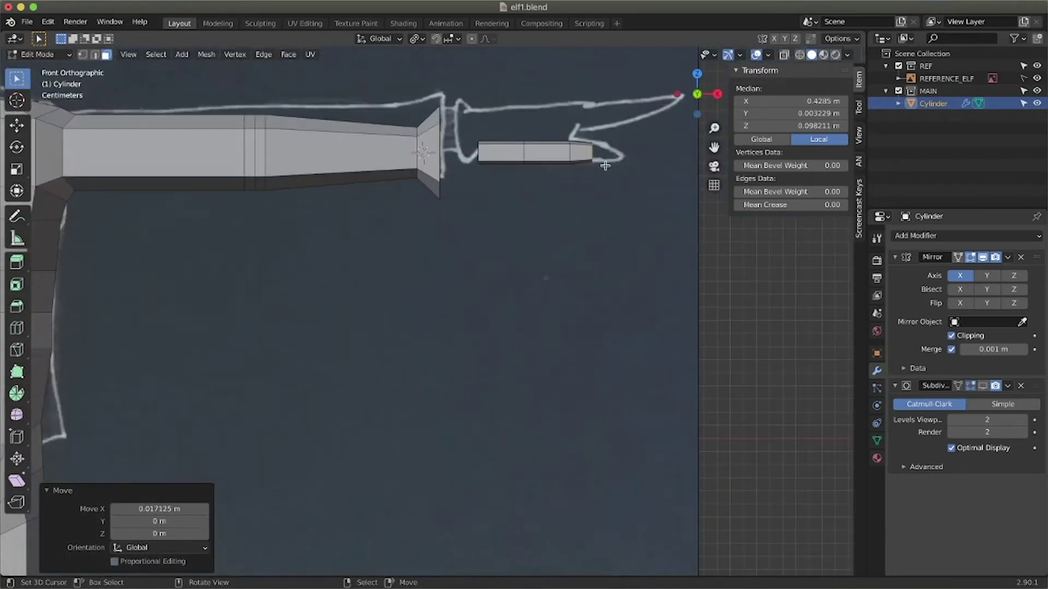
{"action": "key", "text": "g"}
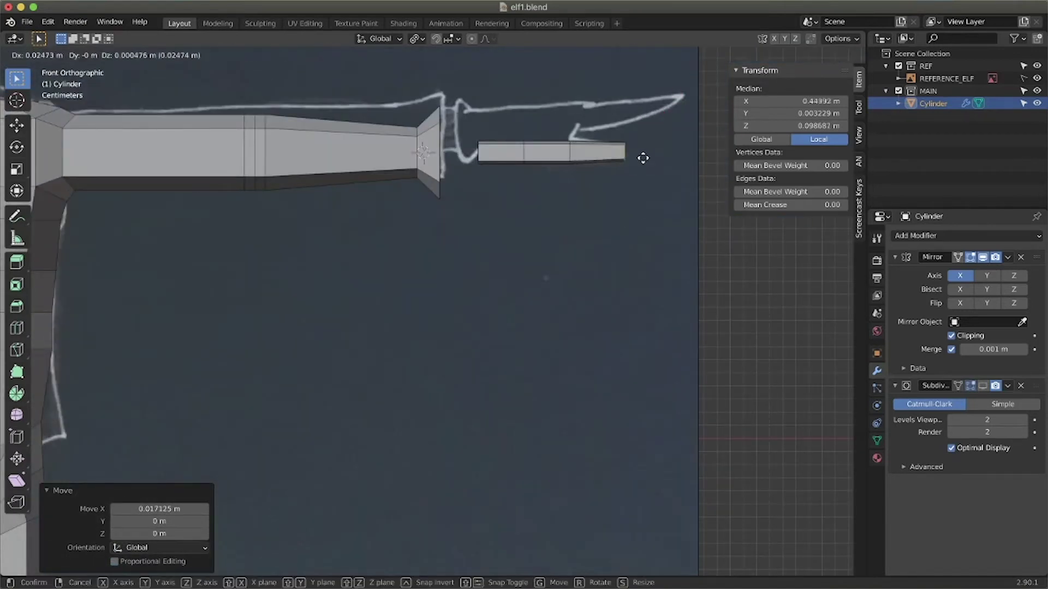
{"action": "left_click", "coordinate": [687, 158]}
In top view, extrude the palm's side face near the wrist, angle it toward the fingers and scale it down as the thumb base
{"action": "key", "text": "KP_7"}
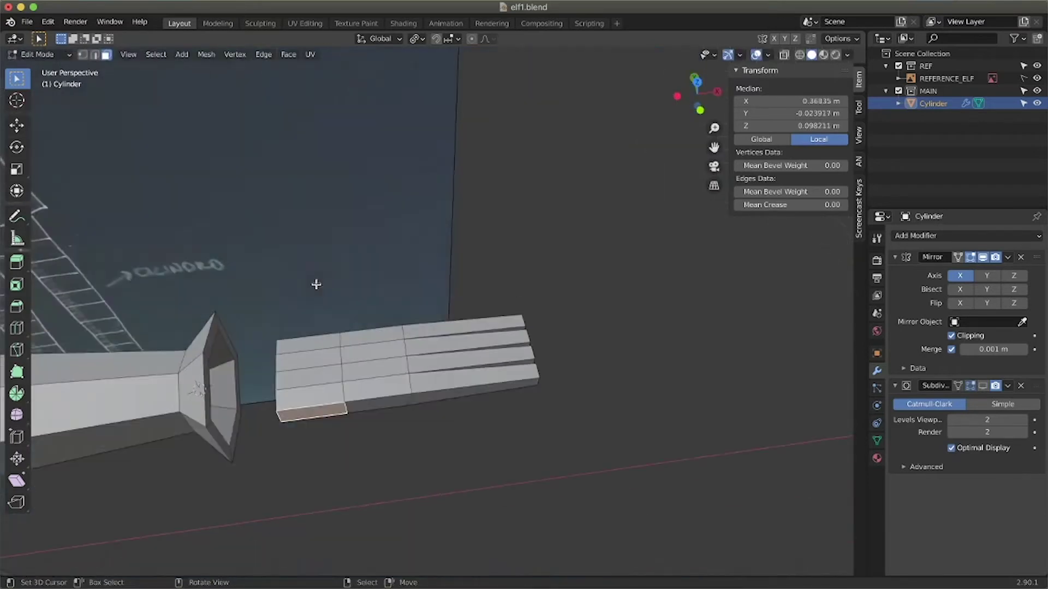
{"action": "key", "text": "e"}
{"action": "left_click", "coordinate": [316, 479]}
{"action": "key", "text": "r"}
{"action": "left_click", "coordinate": [296, 491]}
{"action": "key", "text": "g"}
{"action": "left_click", "coordinate": [507, 490]}
{"action": "key", "text": "s"}
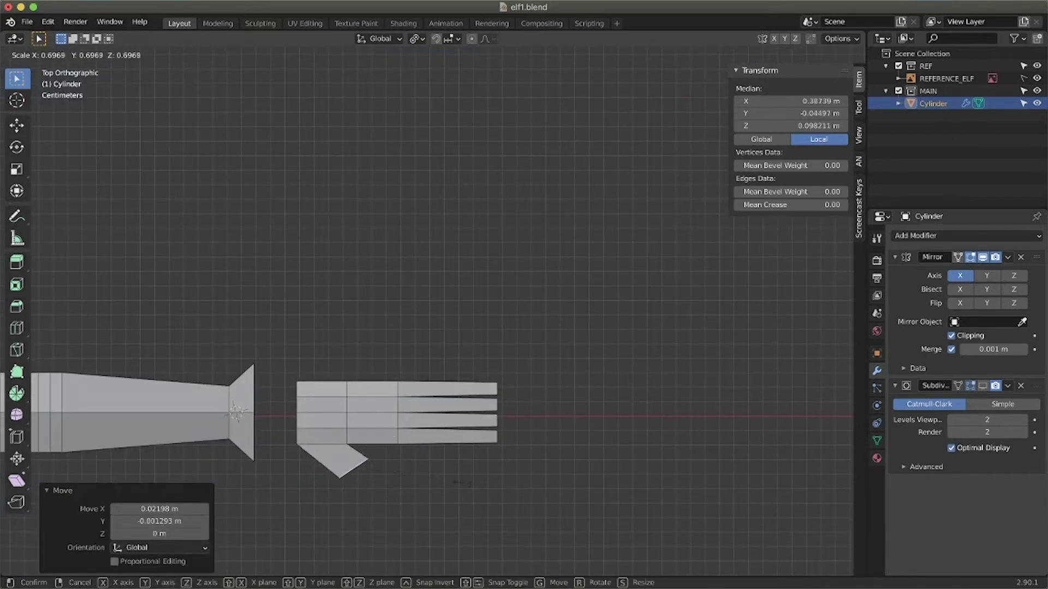
{"action": "left_click", "coordinate": [419, 476]}
Extrude the thumb's end face about 0.019 m, then rotate, shift and shrink it so the tip bends toward the fingers
{"action": "key", "text": "e"}
{"action": "left_click", "coordinate": [440, 479]}
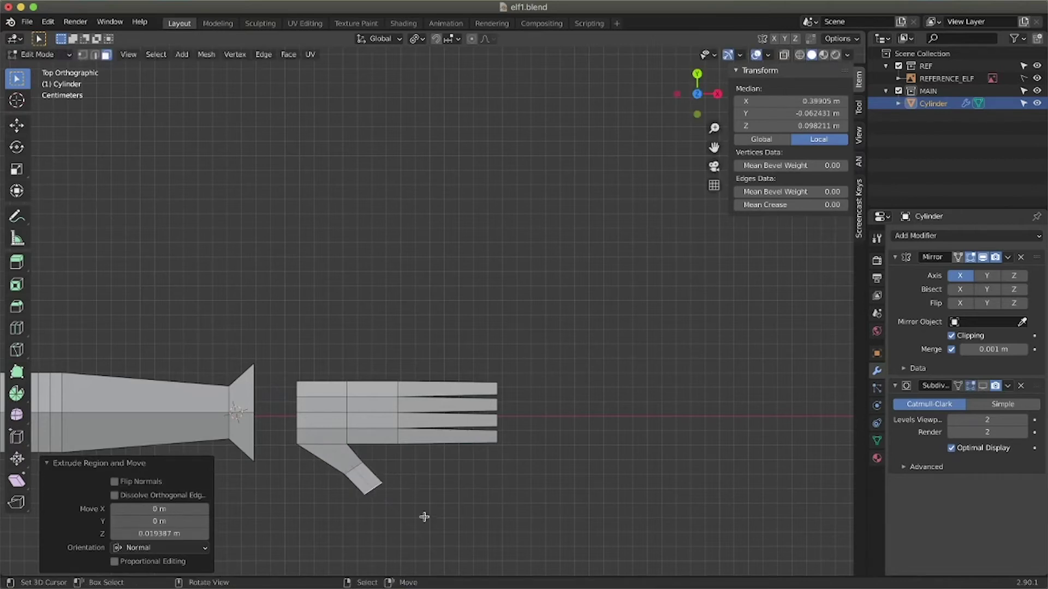
{"action": "key", "text": "KP_1"}
{"action": "key", "text": "KP_7"}
{"action": "key", "text": "r"}
{"action": "left_click", "coordinate": [376, 494]}
{"action": "key", "text": "g"}
{"action": "left_click", "coordinate": [395, 480]}
{"action": "key", "text": "s"}
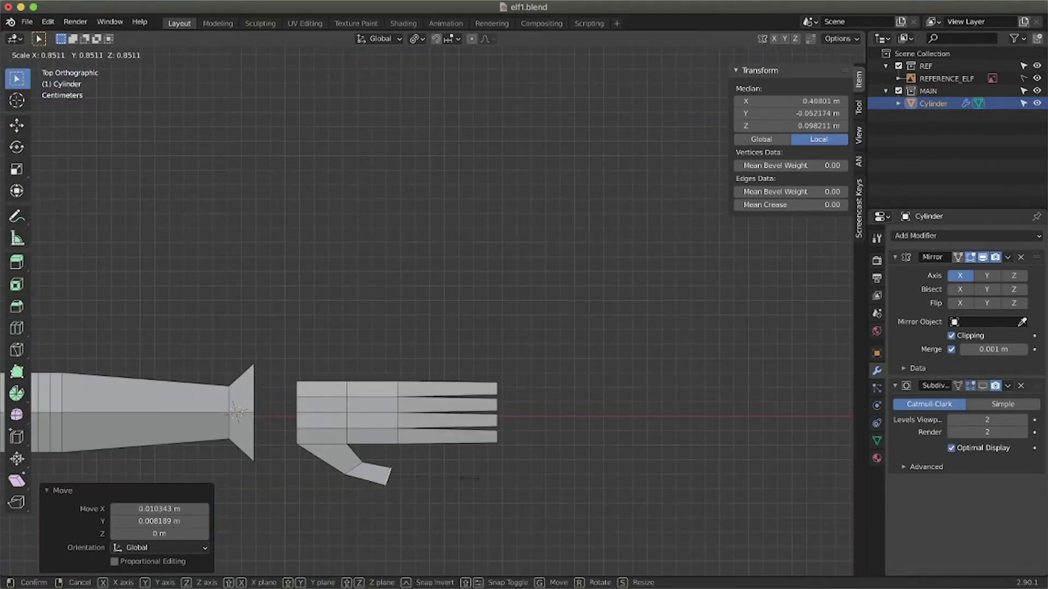
{"action": "left_click", "coordinate": [394, 480]}
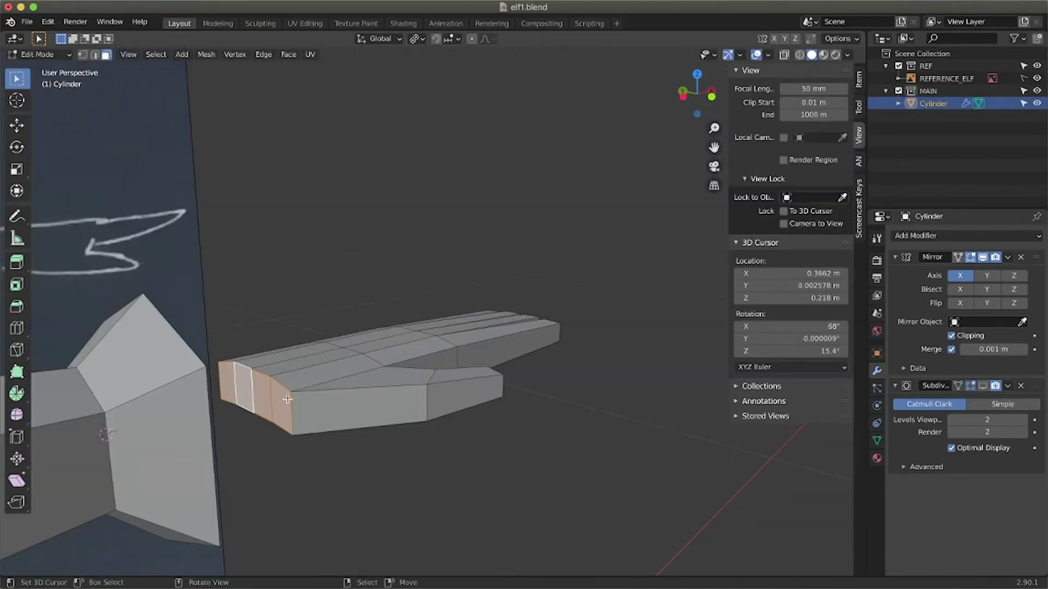
Extrude the palm's wrist-end faces about 0.011 m toward the sleeve cuff and scale them down to form the wrist
{"action": "middle_click_drag", "start_coordinate": [360, 377], "coordinate": [284, 400]}
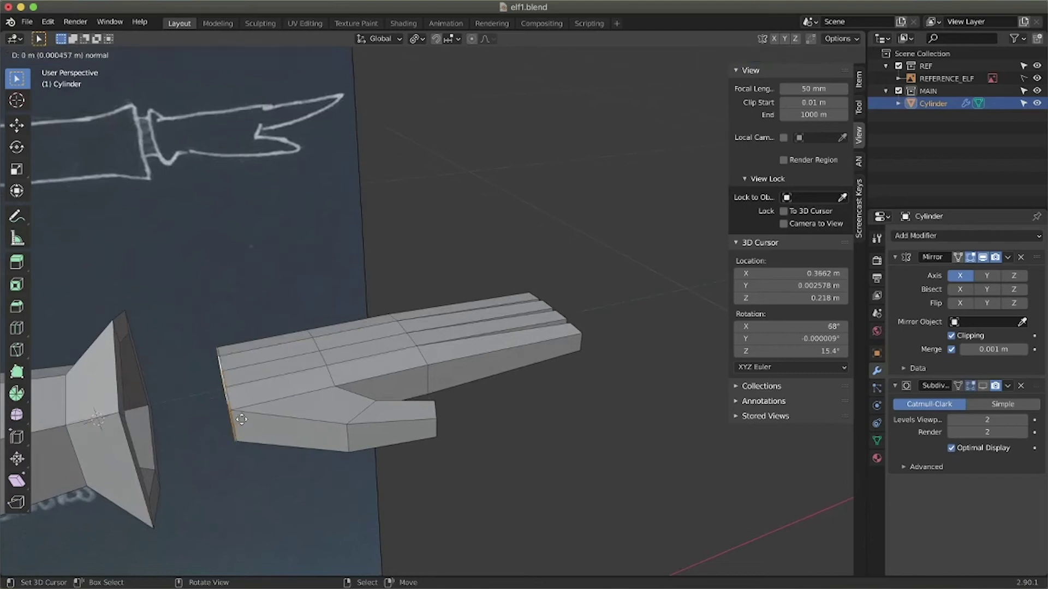
{"action": "left_click", "coordinate": [217, 423]}
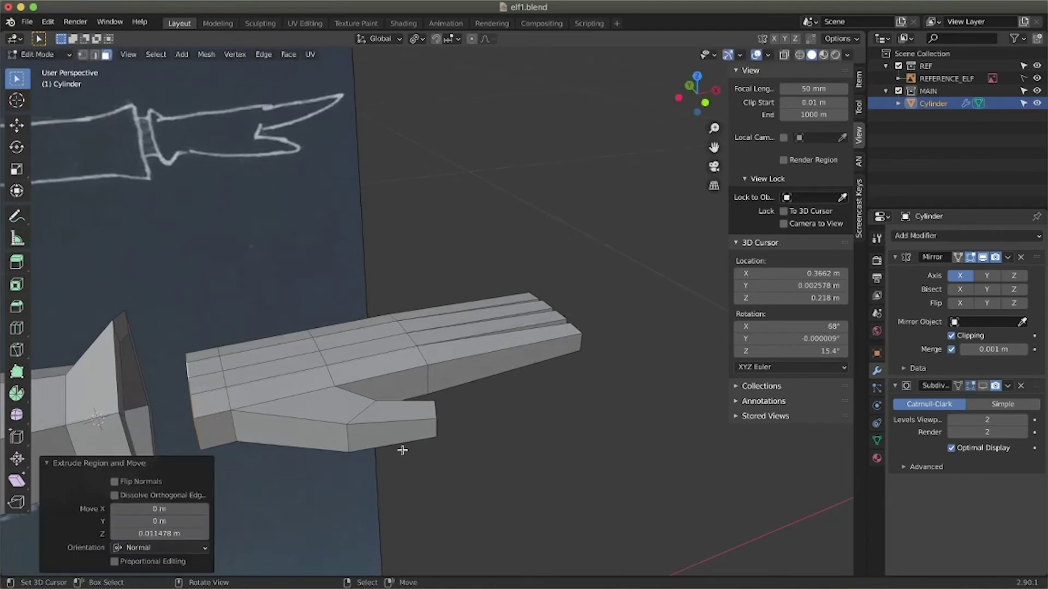
{"action": "key", "text": "s"}
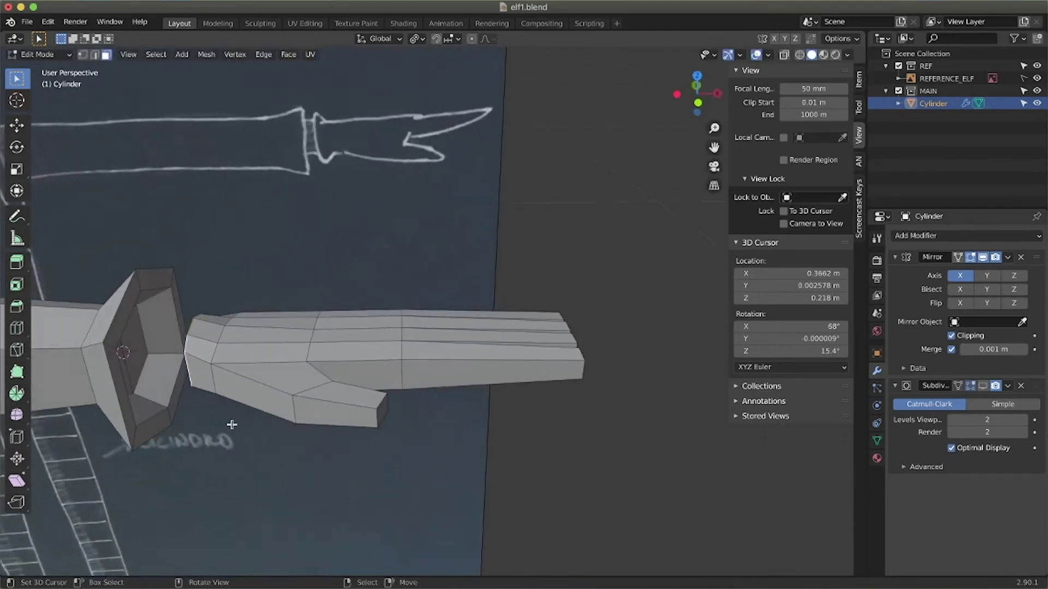
{"action": "key", "text": "e"}
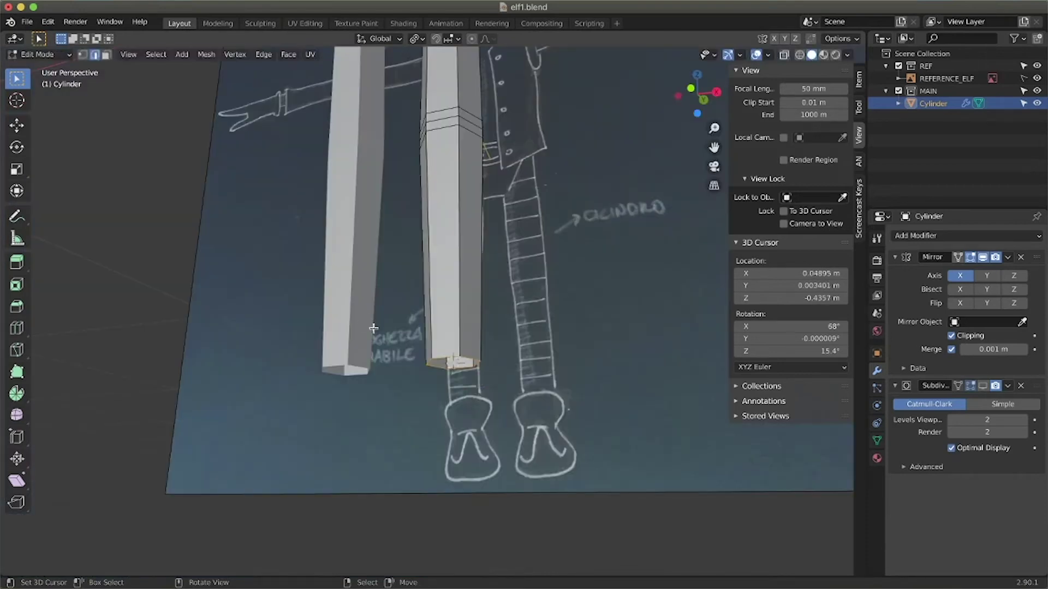
Extrude the leg's bottom edge loop scaled out to 1.24 as the shoe opening and remove the faces joining it to the leg
{"action": "key", "text": "e"}
{"action": "key", "text": "s"}
{"action": "left_click", "coordinate": [472, 366]}
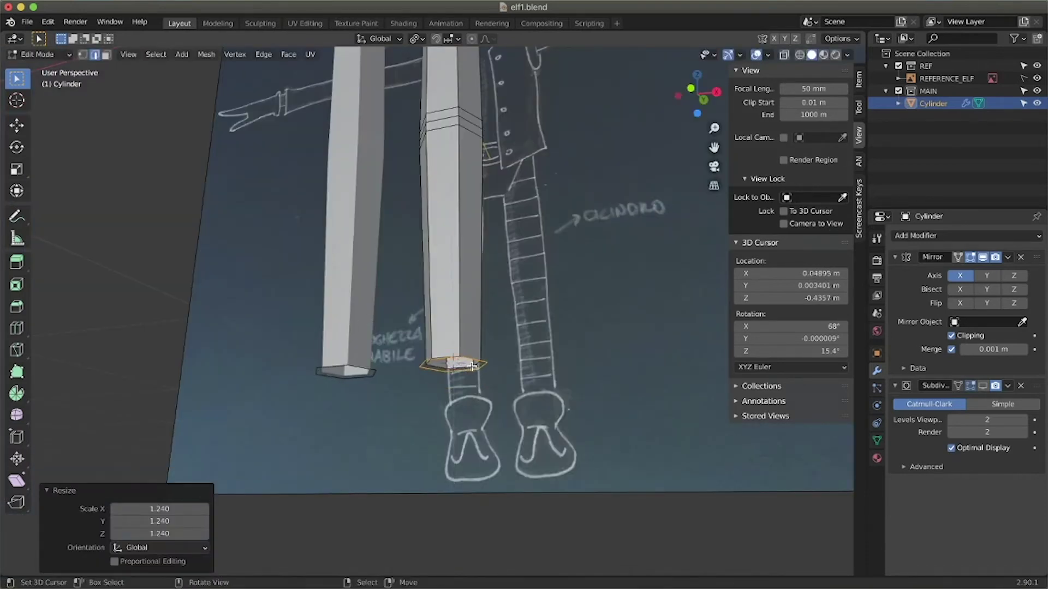
{"action": "key", "text": "x"}
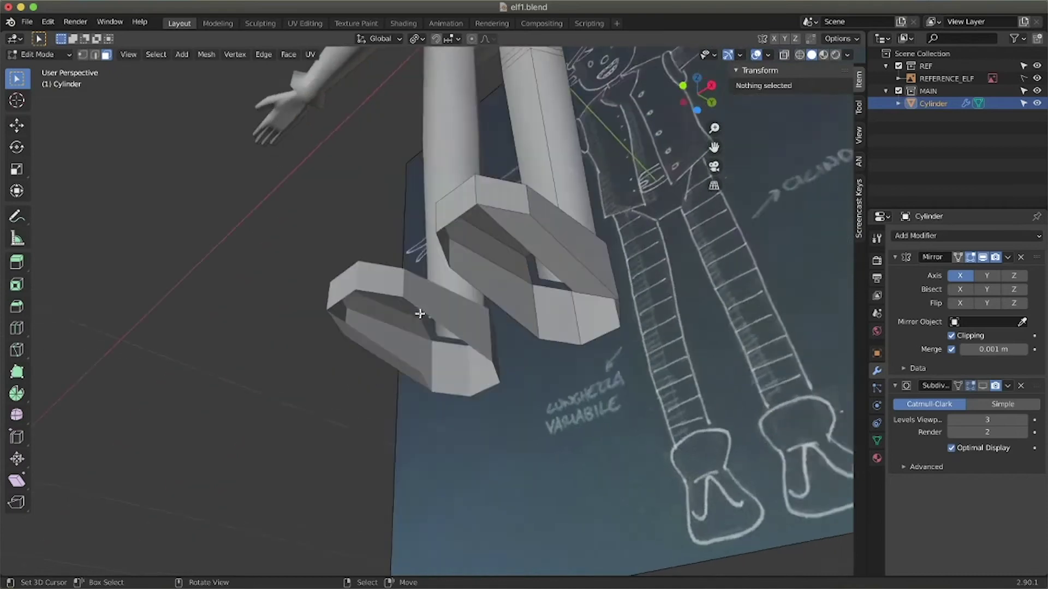
Close the shoe's open underside with faces between its bottom vertices and add a loop cut to the sole
{"action": "key", "text": "x"}
{"action": "left_click", "coordinate": [538, 253]}
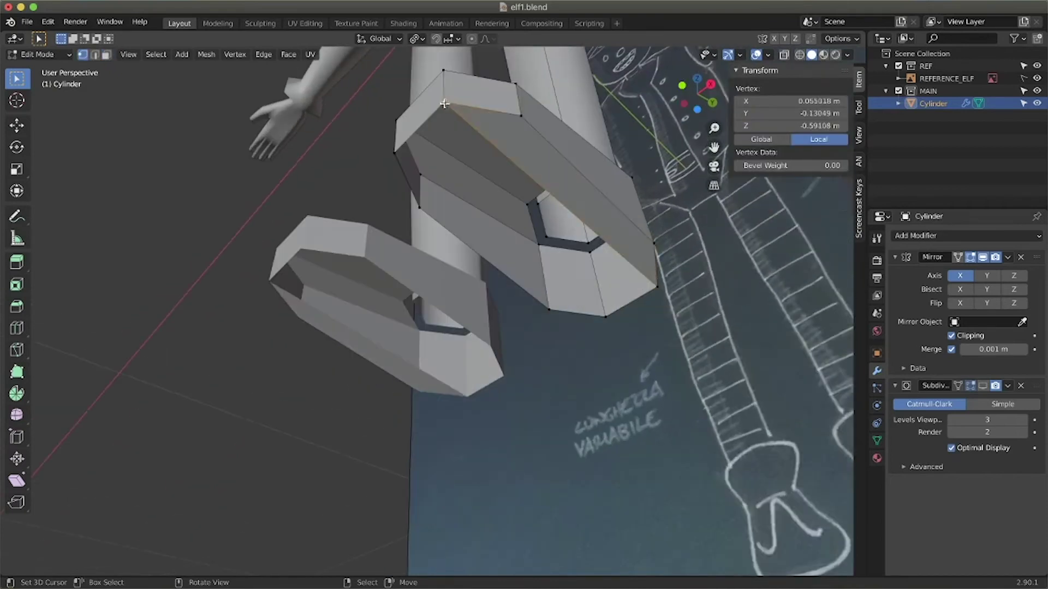
{"action": "left_click", "coordinate": [652, 288]}
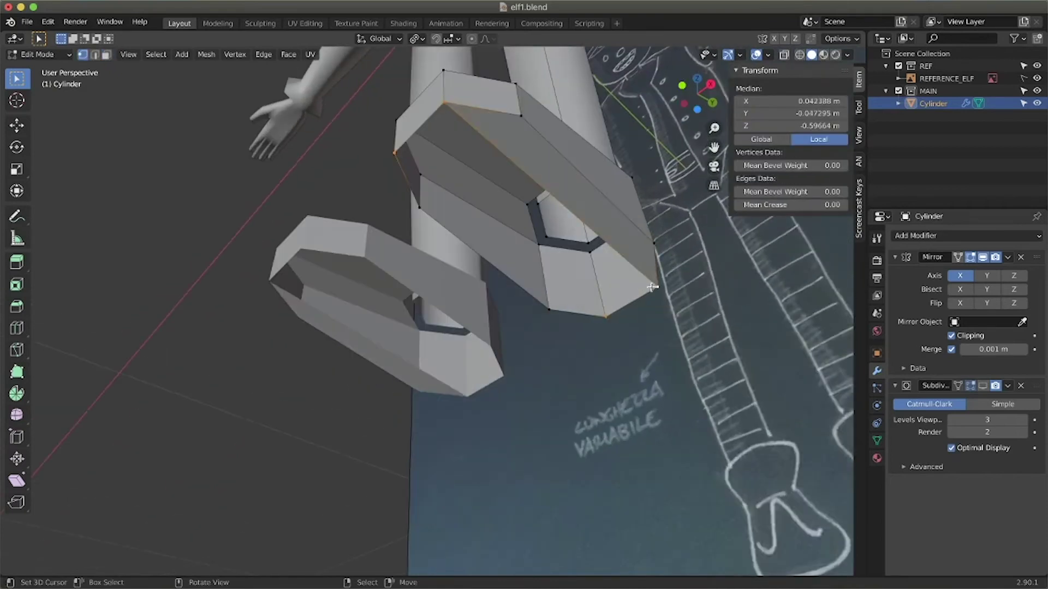
{"action": "key", "text": "ctrl+r"}
{"action": "left_click", "coordinate": [396, 484]}
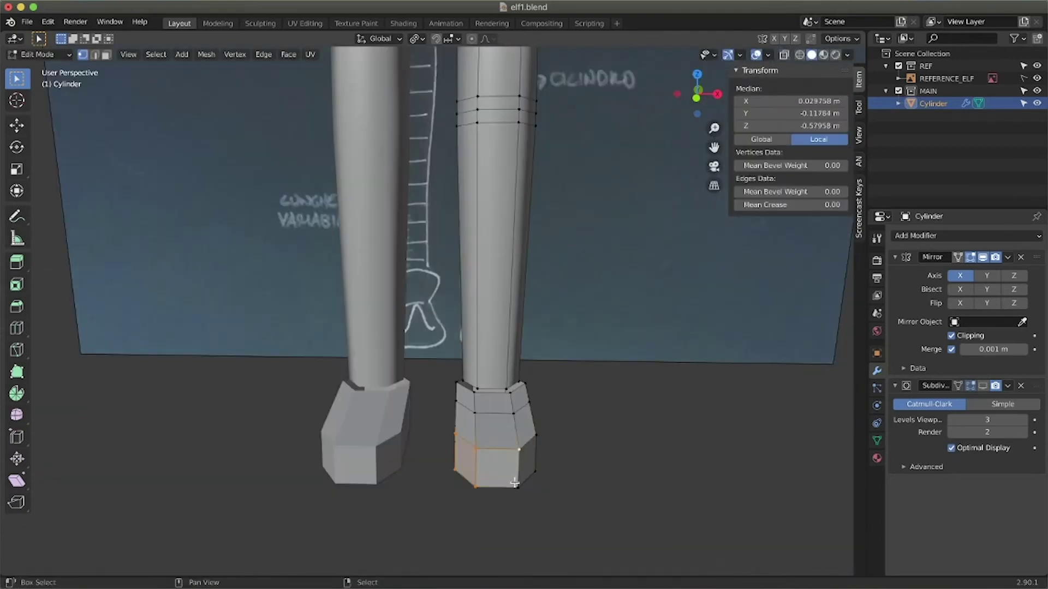
Narrow the shoe's toe vertices to 0.726 along X and adjust them vertically along Z
{"action": "left_click", "coordinate": [496, 457]}
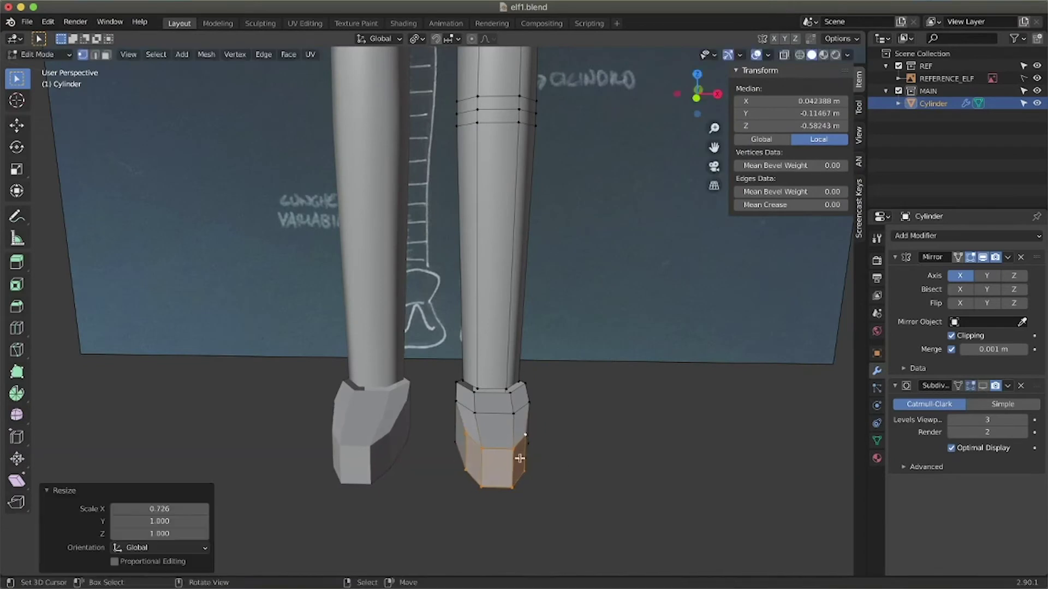
{"action": "key", "text": "g"}
{"action": "key", "text": "z"}
Scale the shoe's mid-section vertices along X around the median point and slide the vertices on the instep
{"action": "left_click", "coordinate": [417, 38]}
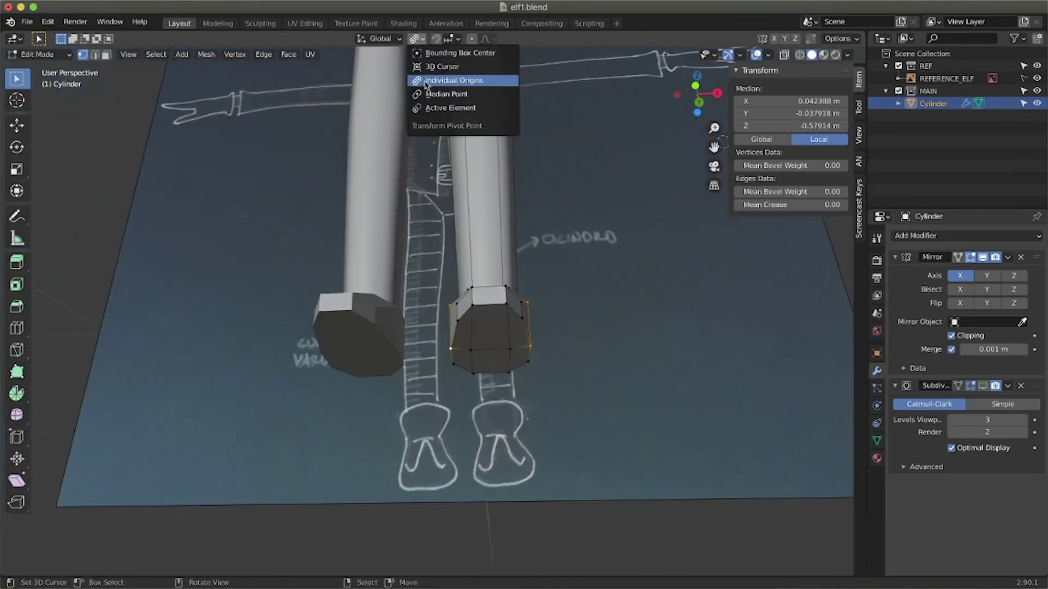
{"action": "left_click", "coordinate": [429, 91]}
{"action": "key", "text": "s"}
{"action": "key", "text": "x"}
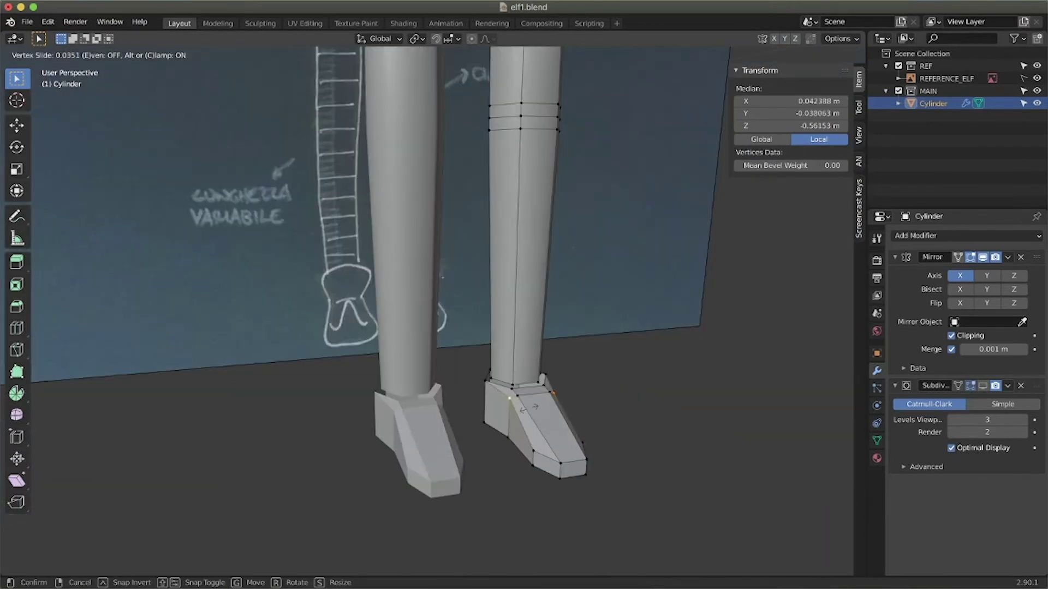
{"action": "left_click", "coordinate": [511, 415]}
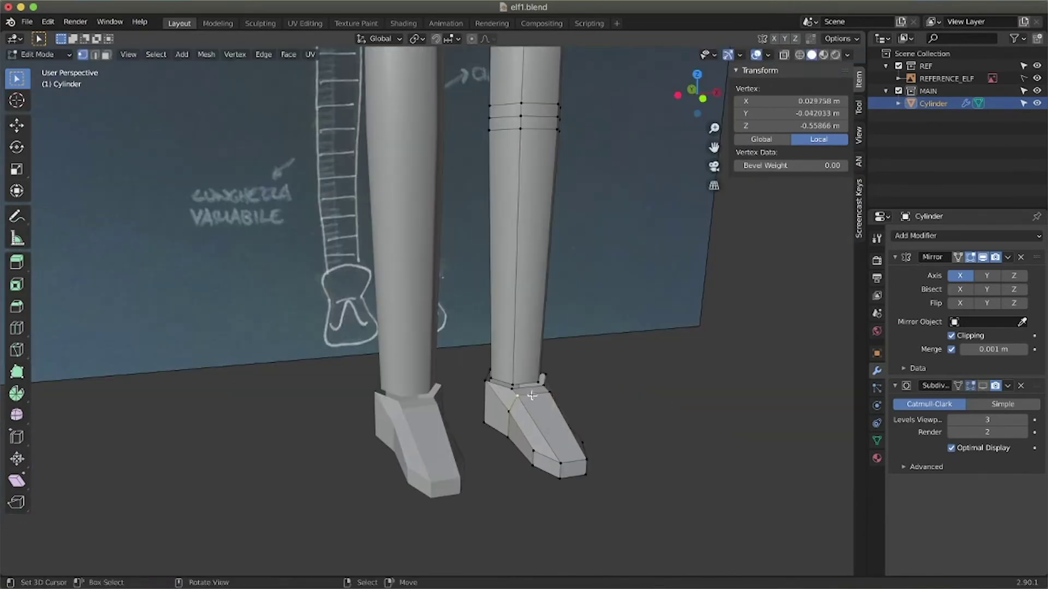
In side view, extrude the toe end about 0.026 m and raise and rotate it into an upward-bending tip
{"action": "key", "text": "g"}
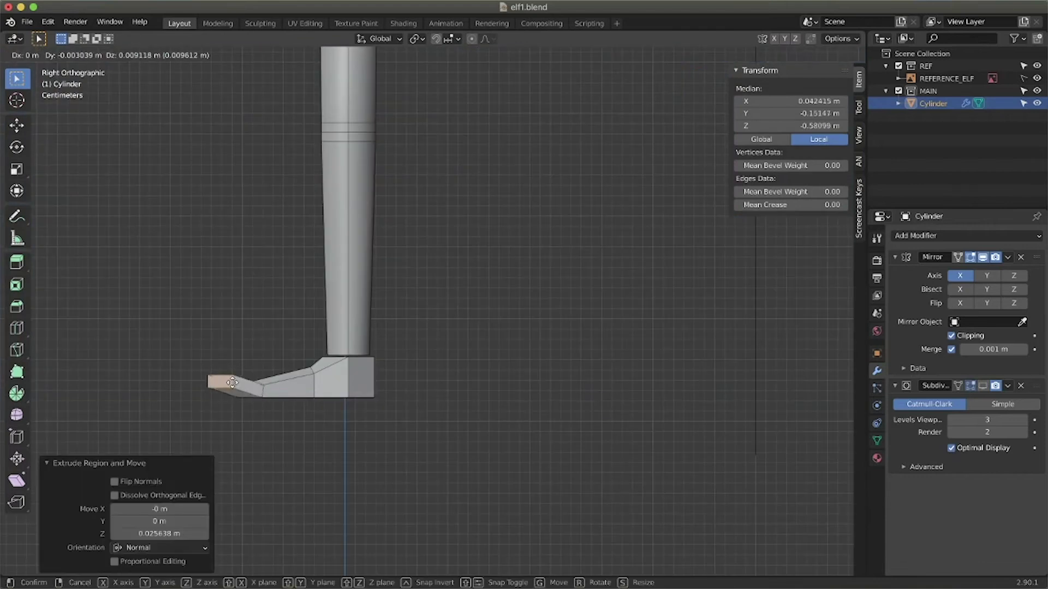
{"action": "key", "text": "r"}
{"action": "left_click", "coordinate": [419, 274]}
{"action": "key", "text": "g"}
{"action": "left_click", "coordinate": [458, 229]}
{"action": "key", "text": "r"}
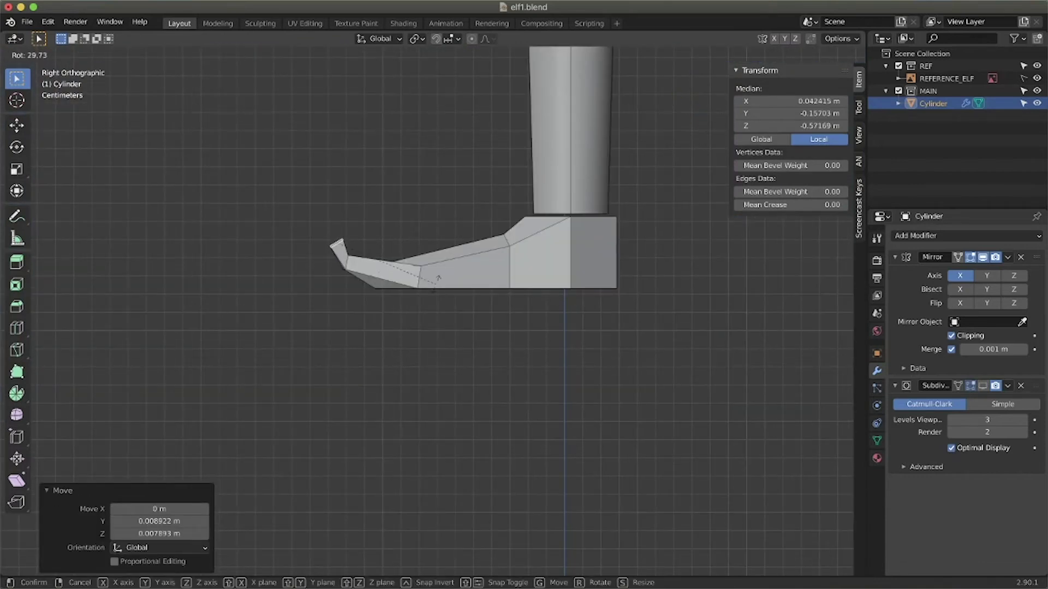
{"action": "left_click", "coordinate": [431, 280]}
Extrude the raised toe tip once more and rotate its end to continue the curl
{"action": "key", "text": "e"}
{"action": "left_click", "coordinate": [402, 233]}
{"action": "key", "text": "r"}
{"action": "left_click", "coordinate": [400, 266]}
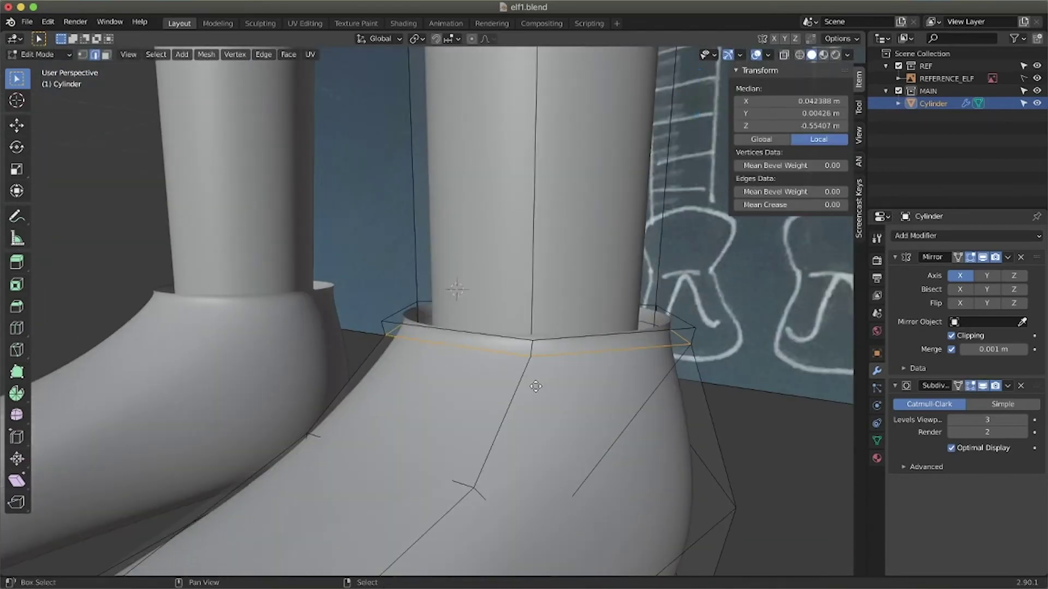
Duplicate the edge loop around the shoe's ankle opening and move the copy up about 0.0086 m along Z
{"action": "key", "text": "shift+d"}
{"action": "right_click", "coordinate": [559, 329]}
{"action": "key", "text": "g"}
{"action": "key", "text": "z"}
{"action": "left_click", "coordinate": [530, 333]}
{"action": "middle_click_drag", "start_coordinate": [531, 306], "coordinate": [519, 329]}
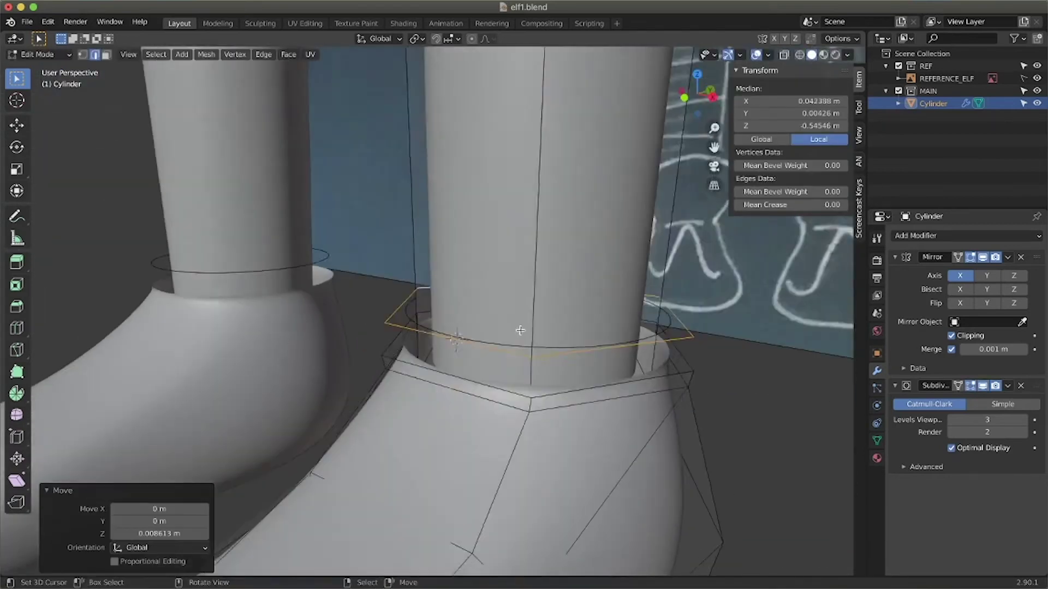
Extrude the duplicated loop's front edges upward, scale them to about 1.5 and move them forward as a flared front flap
{"action": "right_click", "coordinate": [480, 353]}
{"action": "right_click", "coordinate": [431, 320], "text": "shift"}
{"action": "right_click", "coordinate": [618, 361], "text": "shift"}
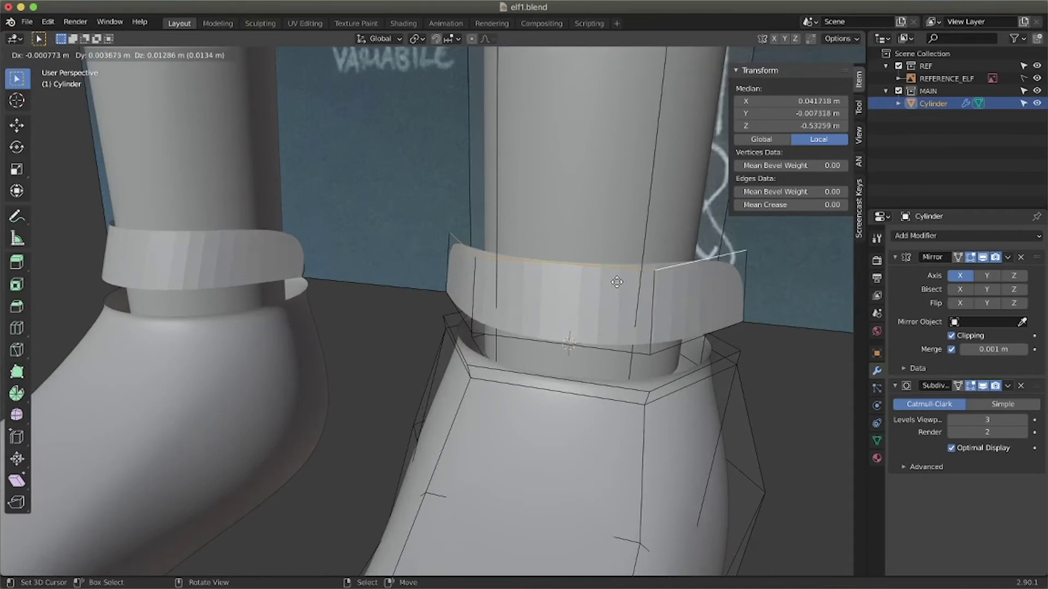
{"action": "key", "text": "Return"}
{"action": "key", "text": "s"}
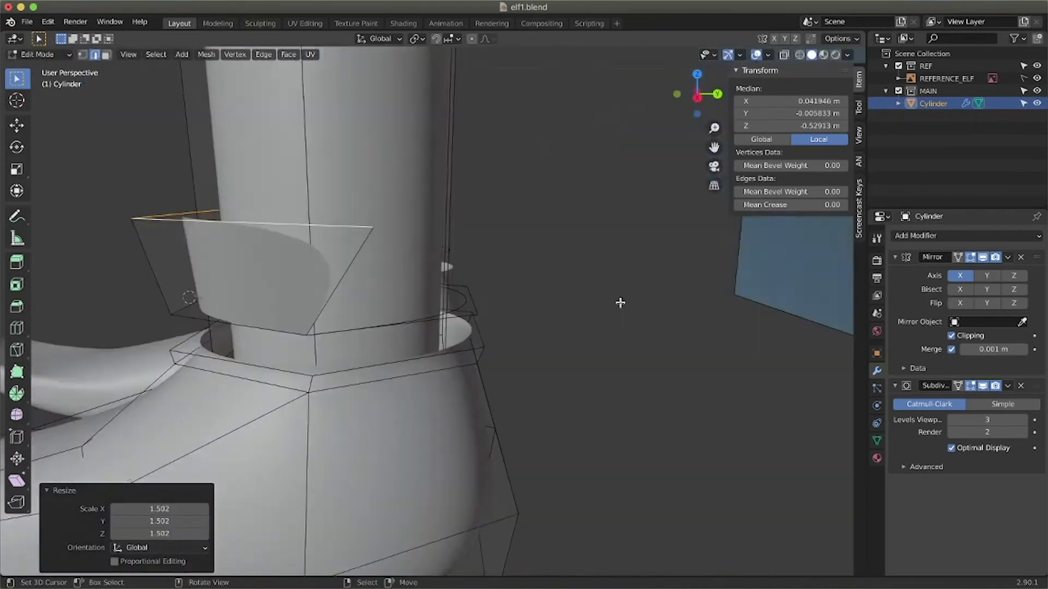
{"action": "key", "text": "g"}
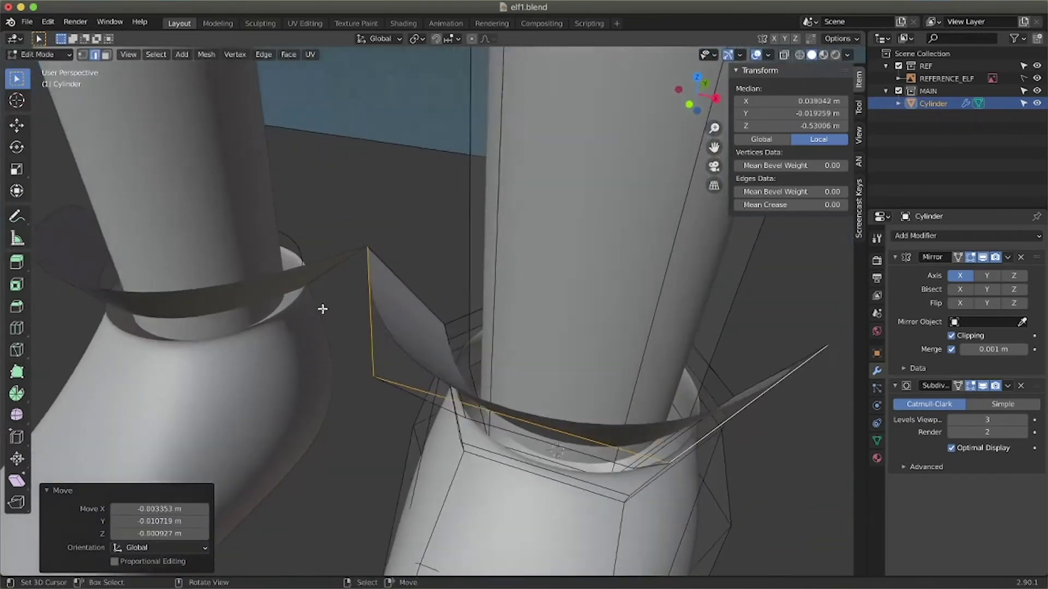
{"action": "key", "text": "g"}
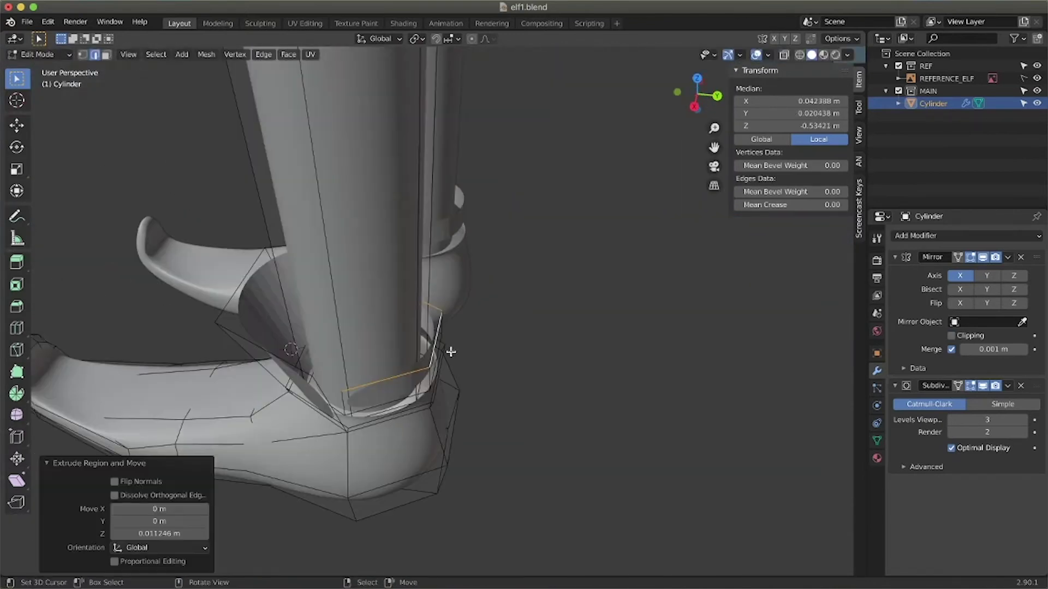
Extrude the collar loop's heel-side edges up about 0.011 m and scale them outward into a flared rear flap
{"action": "key", "text": "s"}
{"action": "left_click", "coordinate": [460, 350]}
{"action": "middle_click_drag", "start_coordinate": [463, 354], "coordinate": [398, 290]}
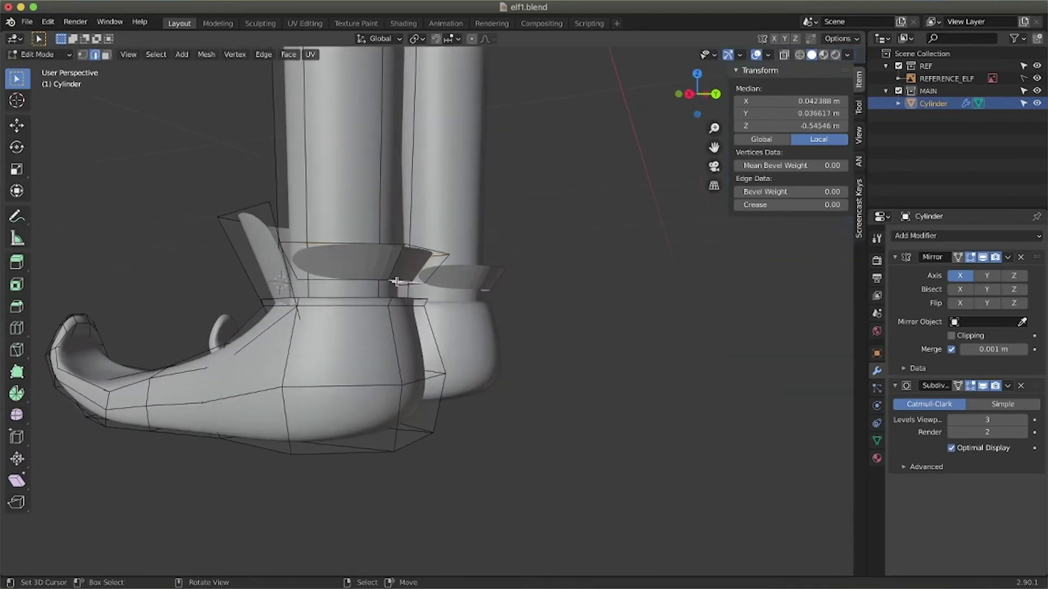
{"action": "key", "text": "g"}
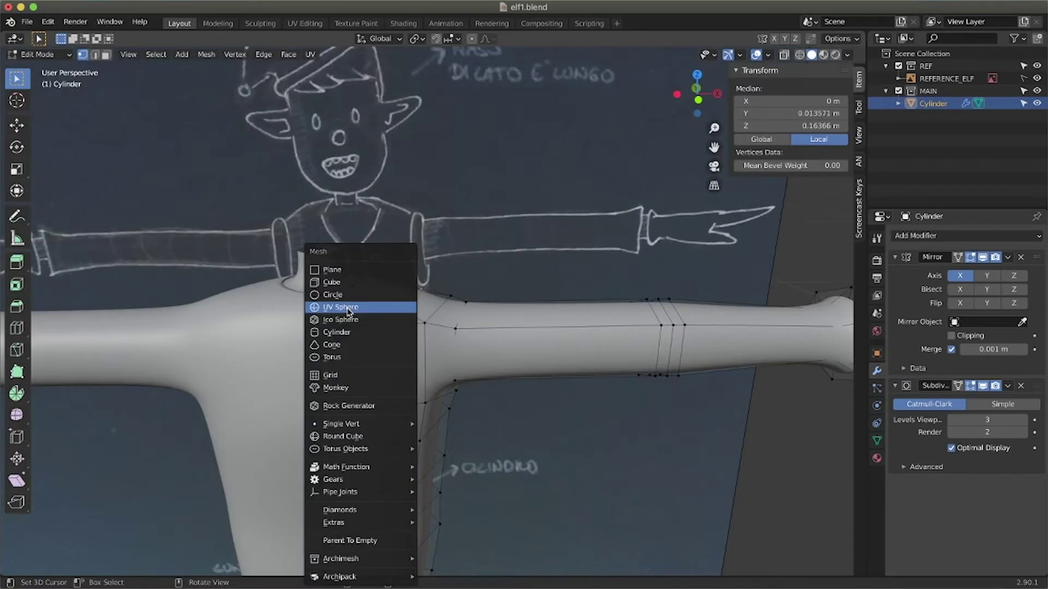
Add a UV sphere with 8 segments, 8 rings and 0.05 m radius, and raise it about 0.04 m along Z above the neck
{"action": "left_click", "coordinate": [348, 308]}
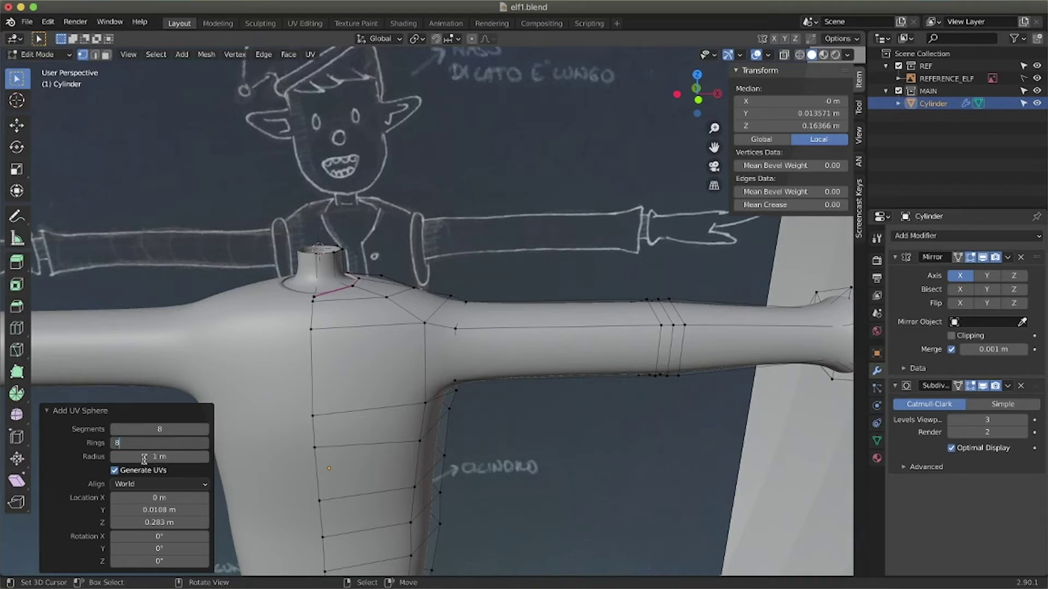
{"action": "left_click_drag", "start_coordinate": [159, 457], "coordinate": [129, 457]}
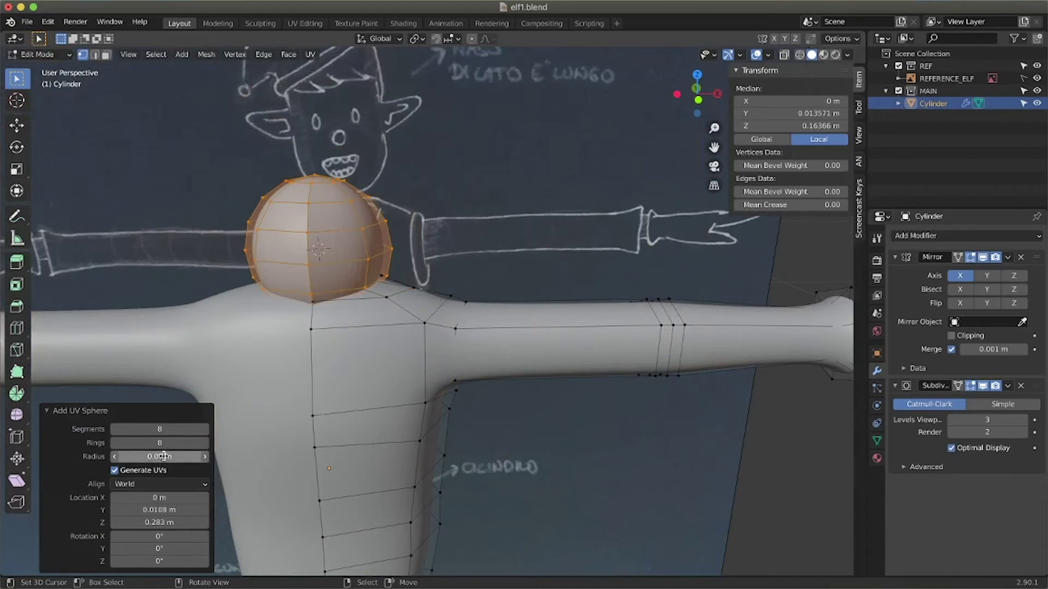
{"action": "key", "text": "g"}
{"action": "key", "text": "z"}
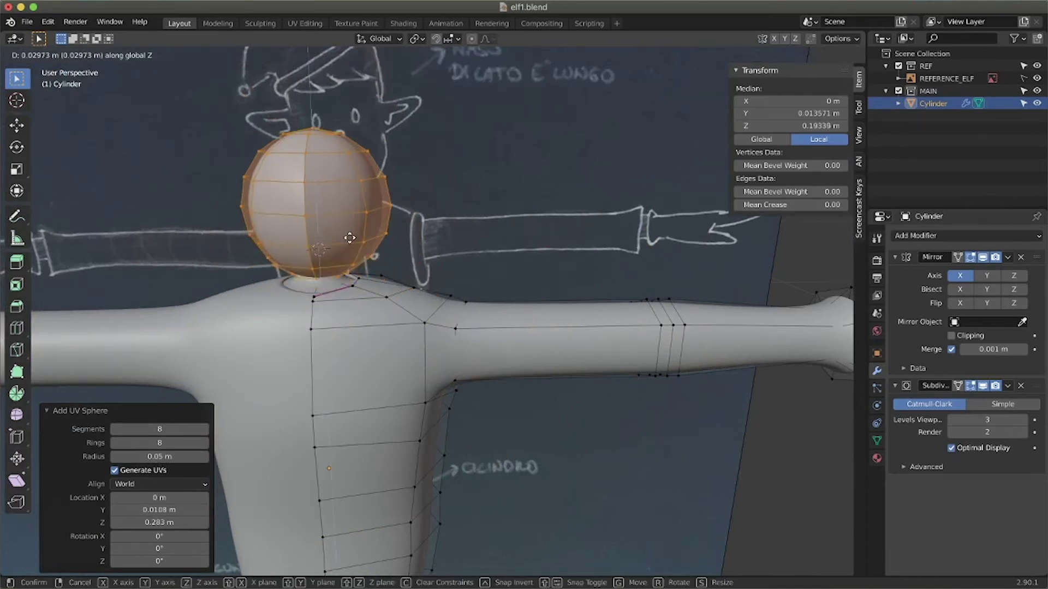
{"action": "left_click", "coordinate": [346, 223]}
Dissolve the head sphere's middle edge loop and move its upper half up along Z to lengthen the head
{"action": "scroll", "coordinate": [347, 222], "scroll_direction": "down", "scroll_amount": 3}
{"action": "left_click", "coordinate": [349, 239], "text": "alt"}
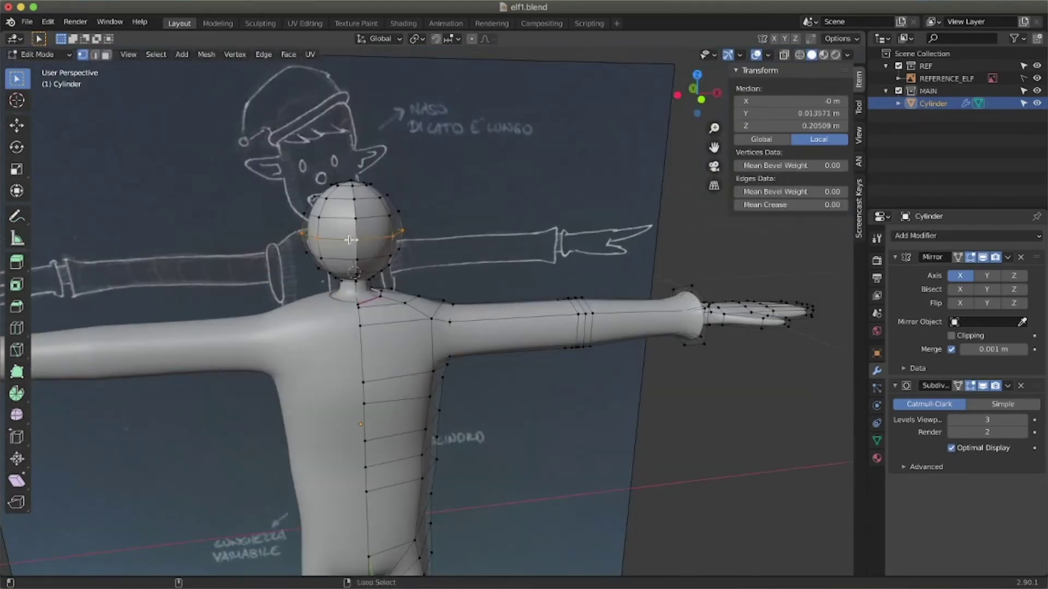
{"action": "key", "text": "x"}
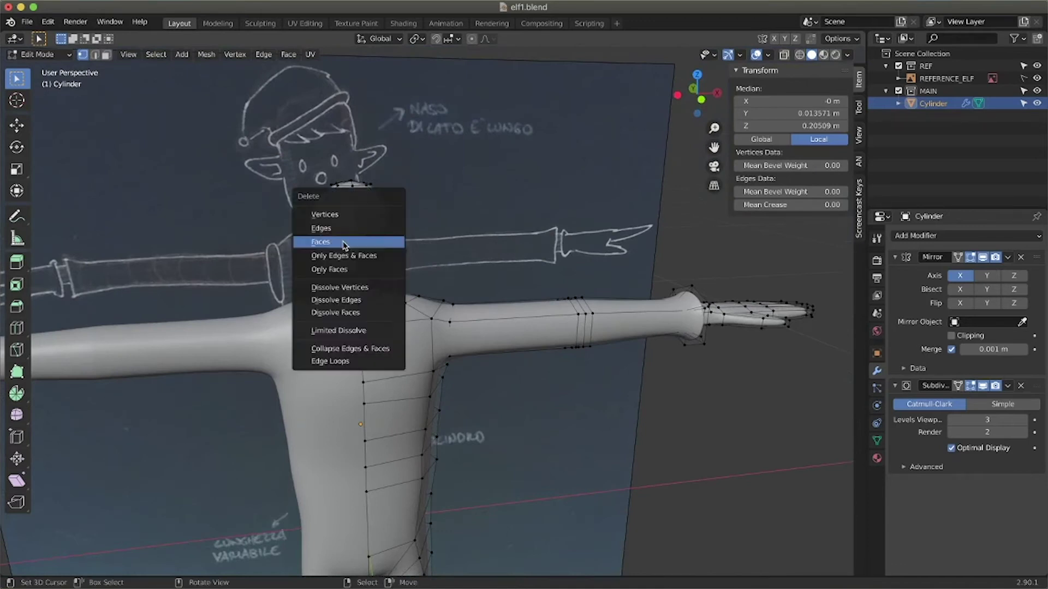
{"action": "left_click", "coordinate": [352, 301]}
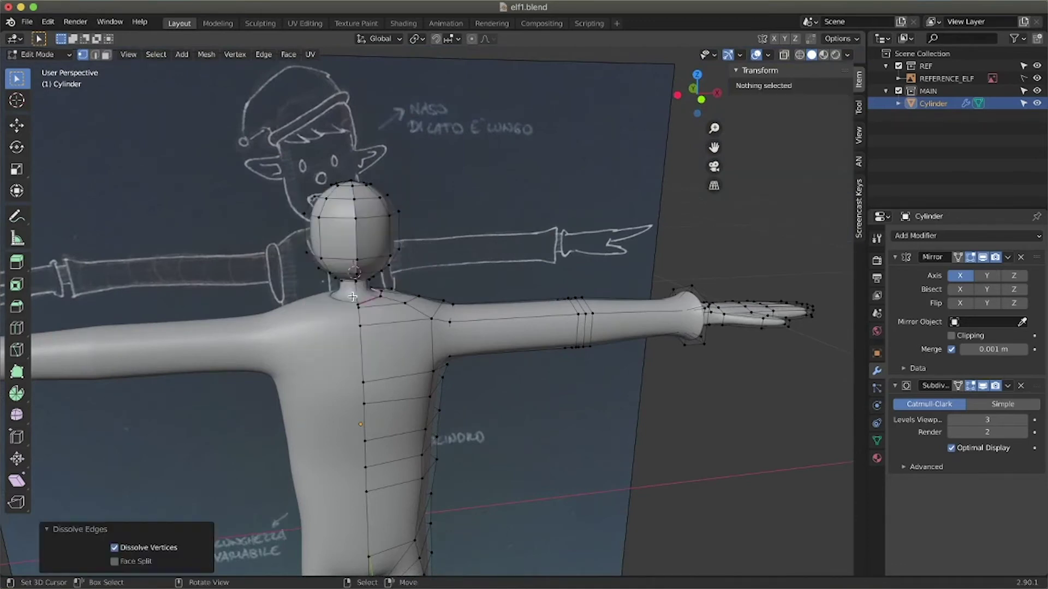
{"action": "middle_click_drag", "start_coordinate": [352, 297], "coordinate": [334, 274]}
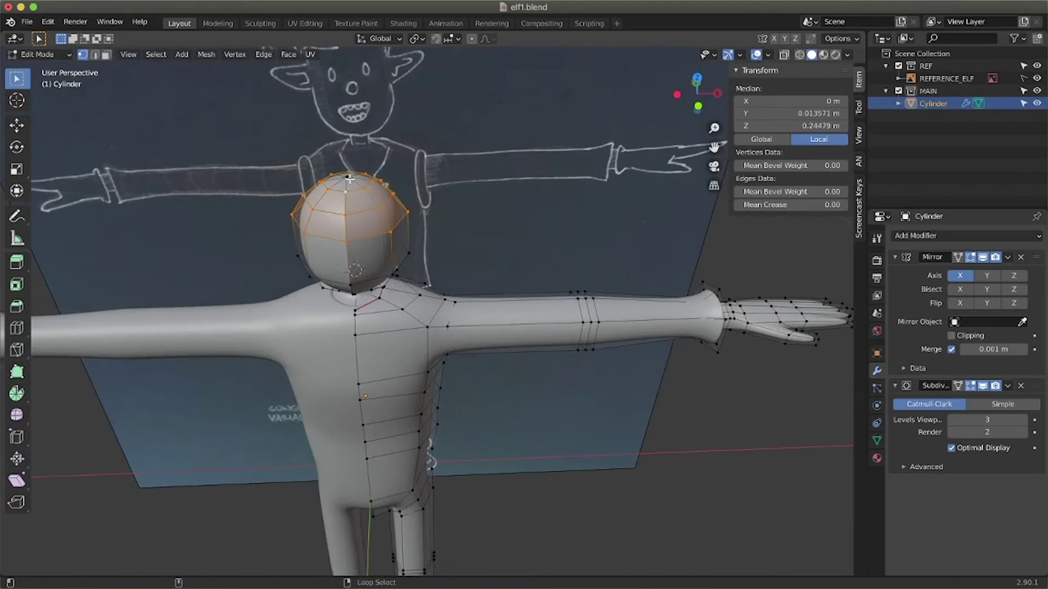
{"action": "key", "text": "z"}
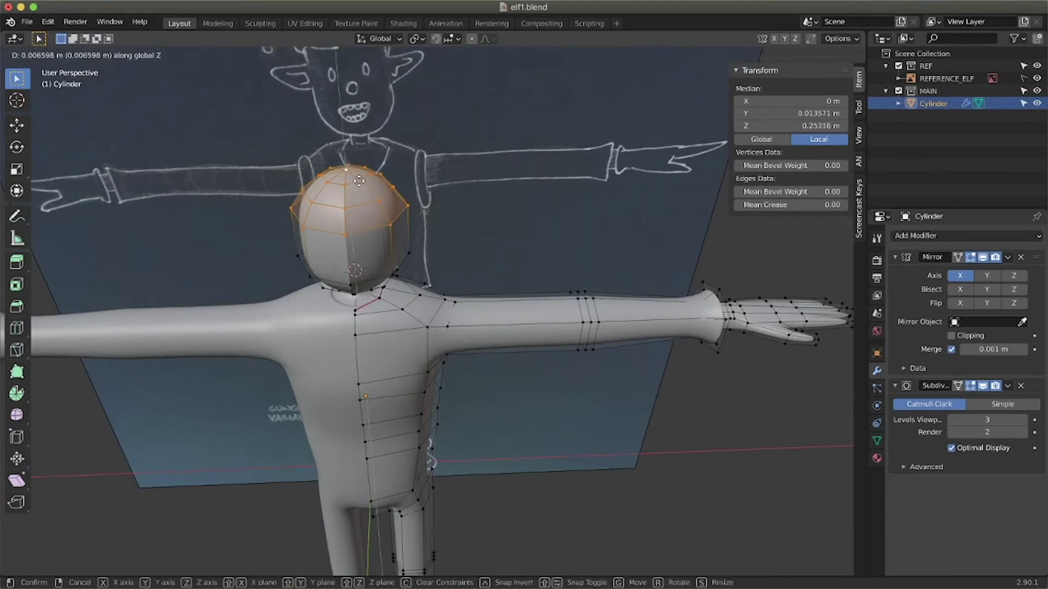
{"action": "left_click", "coordinate": [360, 162]}
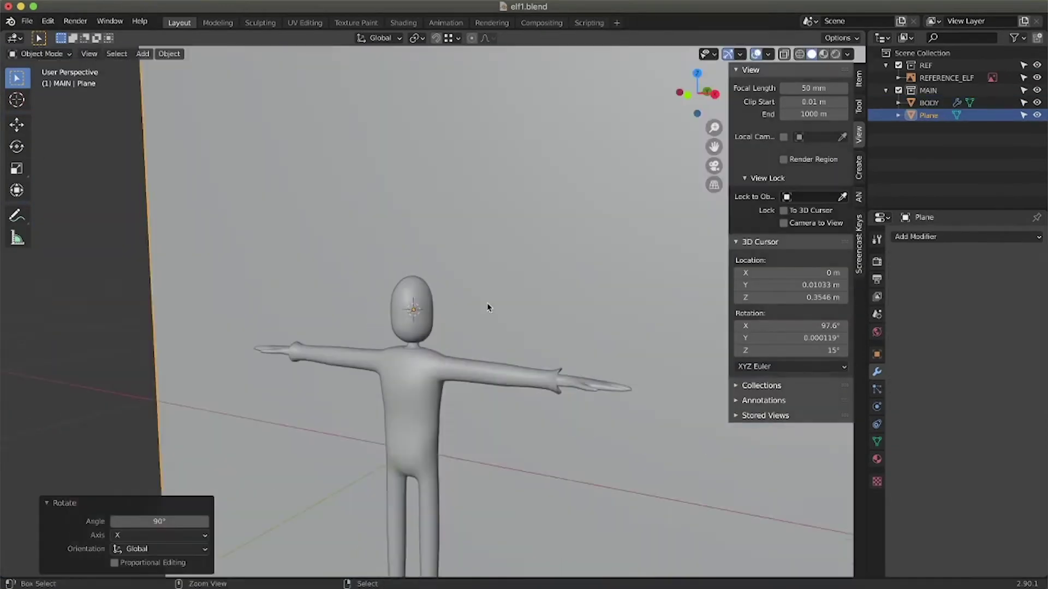
Duplicate the small upright face plane and add a Mirror modifier on X to the copy with BODY as the mirror object
{"action": "key", "text": "KP_1"}
{"action": "scroll", "coordinate": [472, 272], "scroll_direction": "up", "scroll_amount": 5}
{"action": "key", "text": "shift+d"}
{"action": "key", "text": "x"}
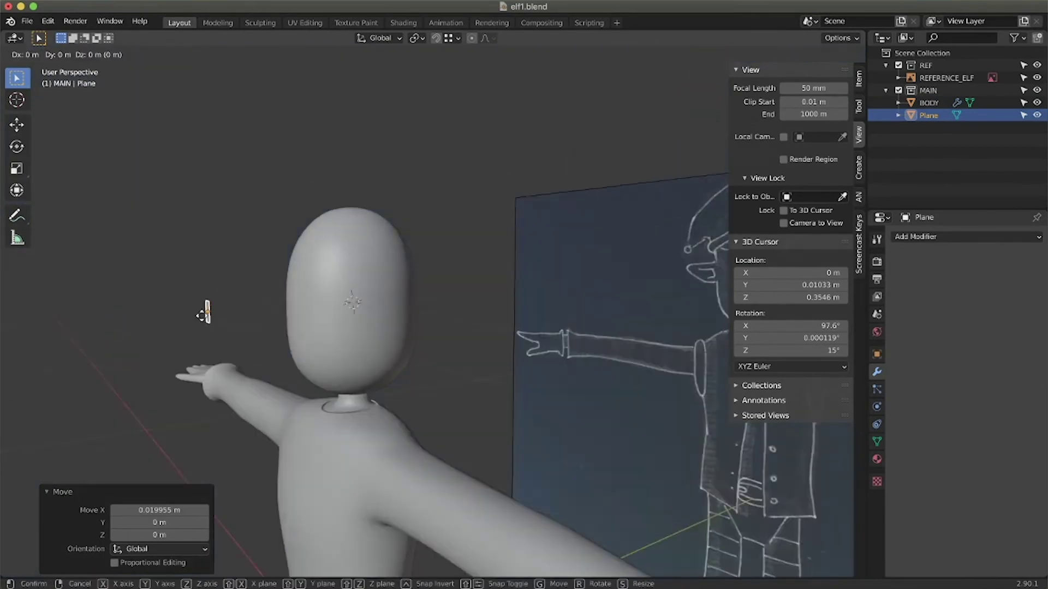
{"action": "key", "text": "KP_1"}
{"action": "left_click", "coordinate": [928, 236]}
{"action": "left_click", "coordinate": [802, 364]}
{"action": "left_click", "coordinate": [987, 323]}
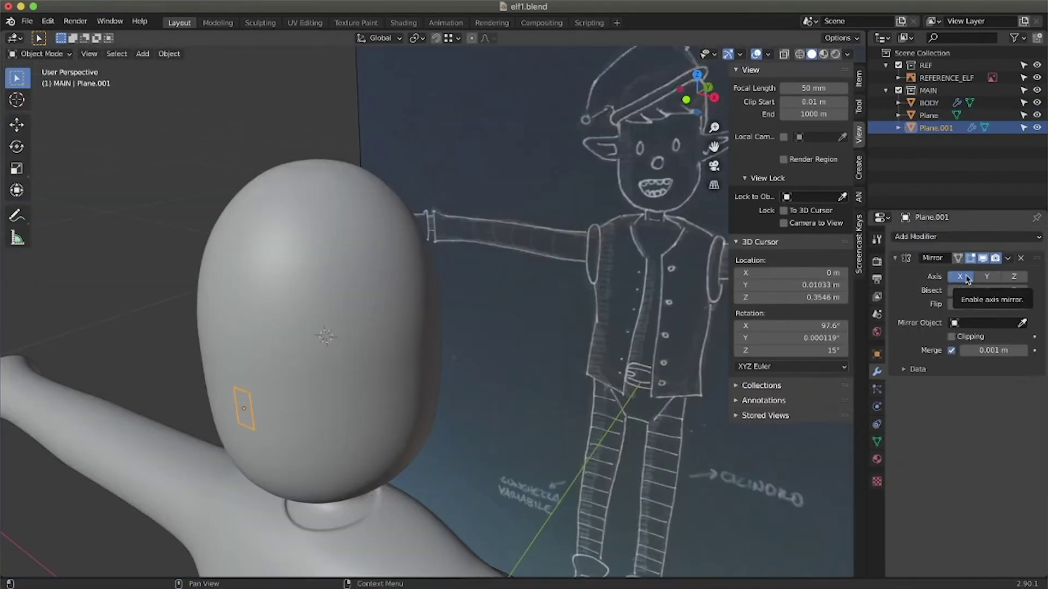
{"action": "left_click", "coordinate": [977, 290]}
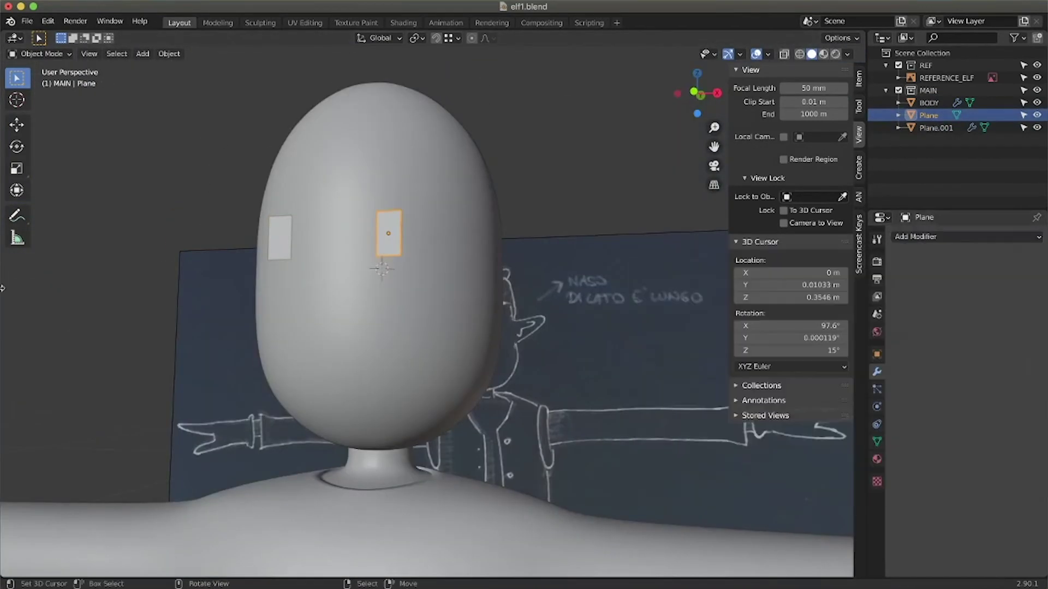
Copy the eye plane's Mirror modifier to the other face plane and move that plane down towards the mouth area
{"action": "left_click", "coordinate": [388, 224], "text": "shift"}
{"action": "key", "text": "ctrl+l"}
{"action": "left_click", "coordinate": [300, 337]}
{"action": "left_click", "coordinate": [928, 115]}
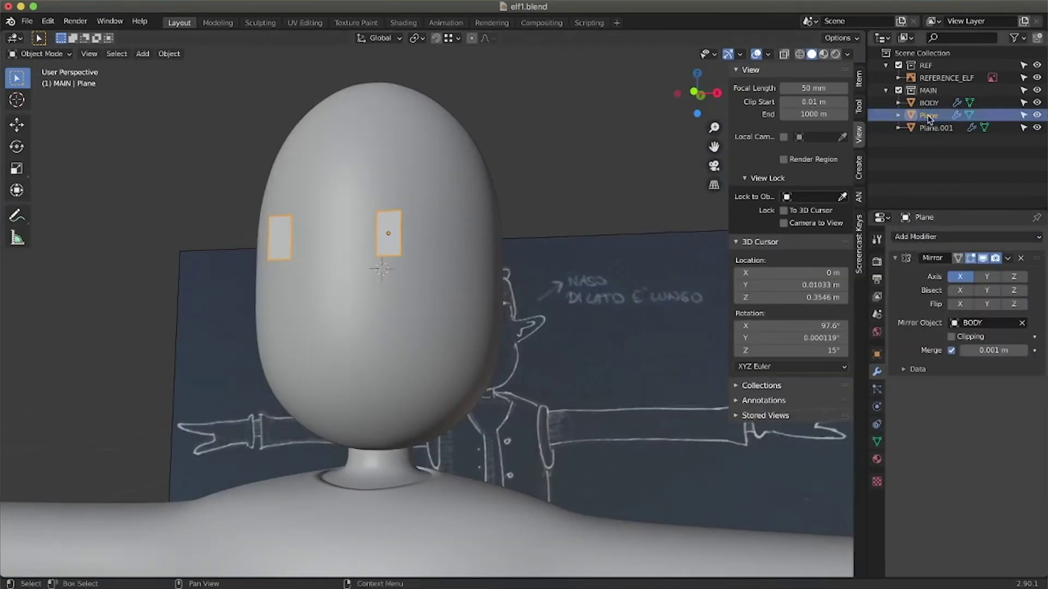
{"action": "key", "text": "g"}
{"action": "left_click", "coordinate": [391, 376]}
Move the mouth plane's mesh to the mirror centre so both halves meet, and lower its top edge about 0.008 m along Z
{"action": "key", "text": "Tab"}
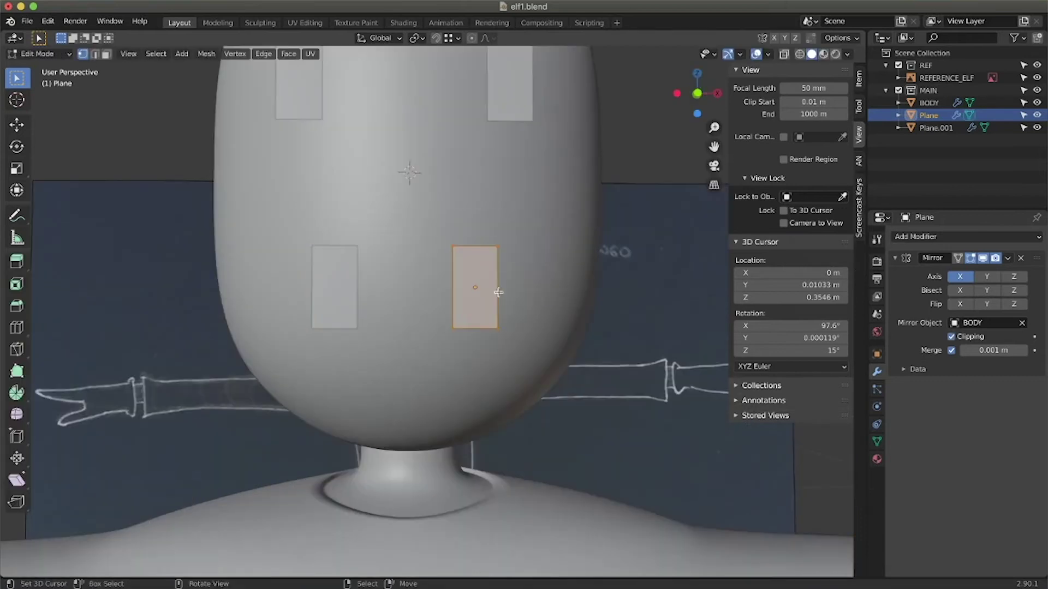
{"action": "key", "text": "g"}
{"action": "left_click", "coordinate": [444, 293]}
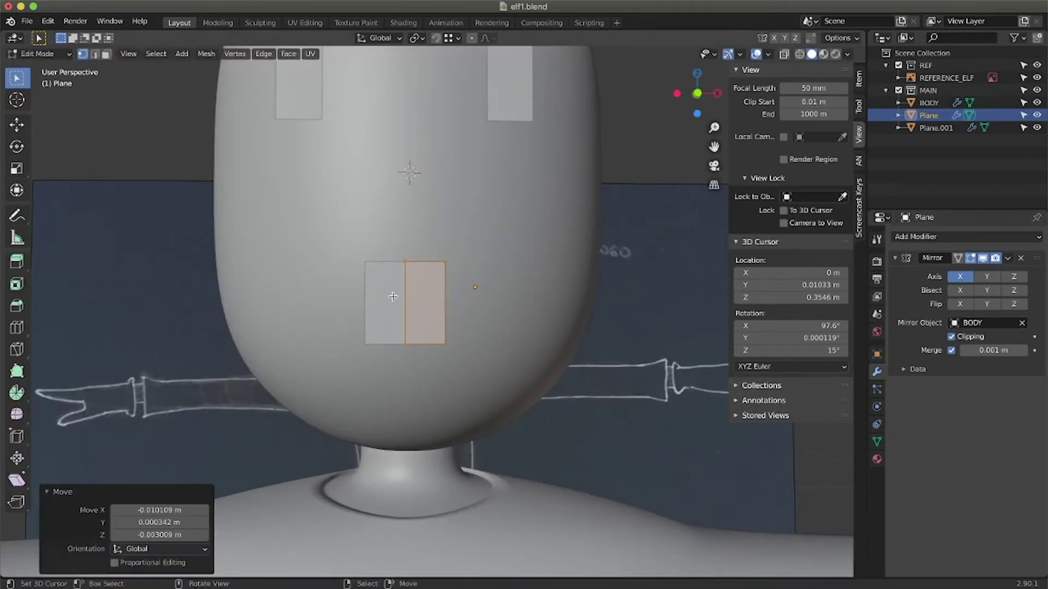
{"action": "key", "text": "KP_1"}
{"action": "scroll", "coordinate": [423, 299], "scroll_direction": "up", "scroll_amount": 2}
{"action": "right_click", "coordinate": [428, 298]}
{"action": "right_click", "coordinate": [407, 297], "text": "shift"}
{"action": "key", "text": "g"}
{"action": "key", "text": "z"}
{"action": "left_click", "coordinate": [456, 334]}
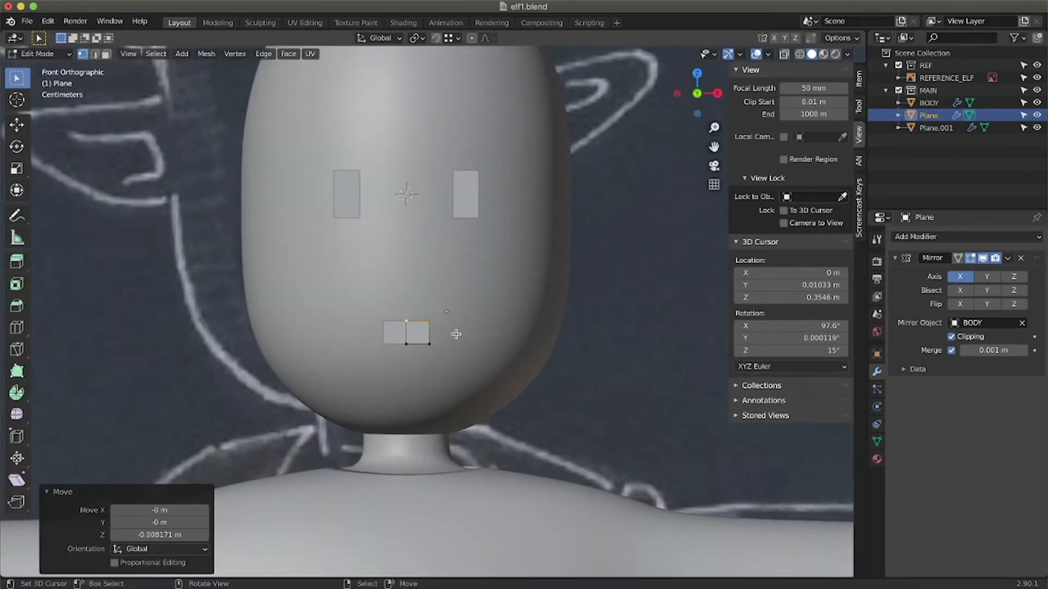
Extrude the mouth's outer side edge outward along X and raise its lower outer corner along Z
{"action": "right_click", "coordinate": [428, 321]}
{"action": "right_click", "coordinate": [429, 343], "text": "shift"}
{"action": "key", "text": "e"}
{"action": "key", "text": "x"}
{"action": "left_click", "coordinate": [449, 336]}
{"action": "right_click", "coordinate": [448, 344]}
{"action": "key", "text": "g"}
{"action": "key", "text": "z"}
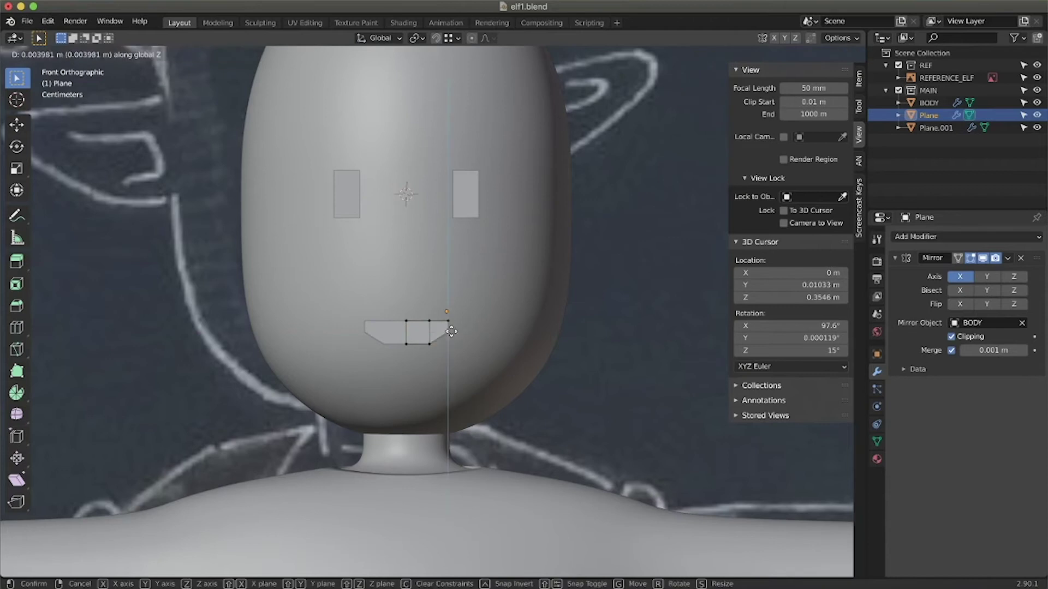
{"action": "left_click", "coordinate": [449, 334]}
{"action": "left_click", "coordinate": [408, 345]}
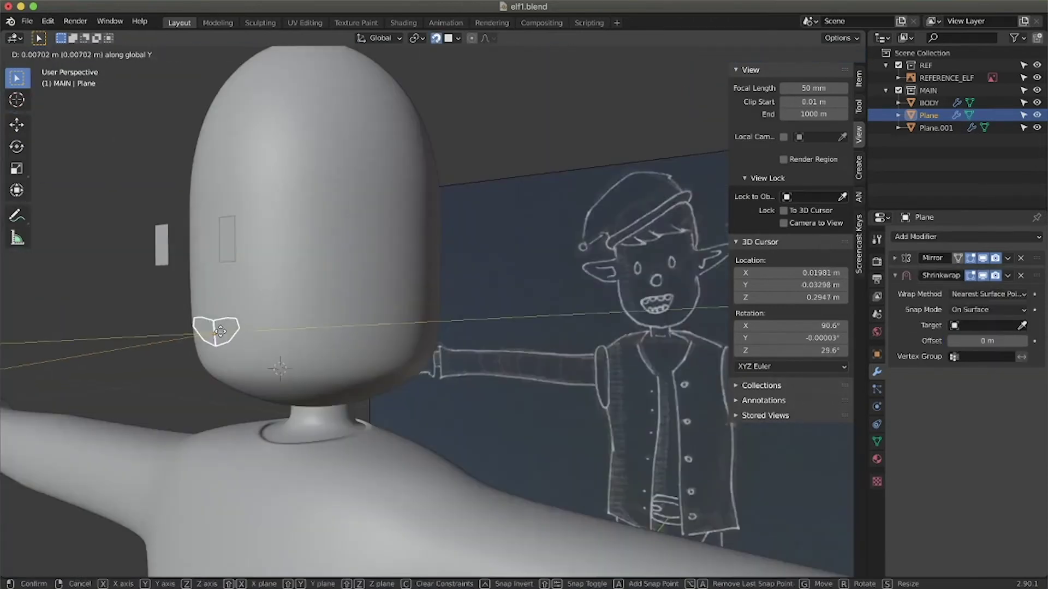
Move the mouth object about 0.007 m along Y onto the front of the head
{"action": "left_click", "coordinate": [217, 331]}
{"action": "middle_click_drag", "start_coordinate": [216, 332], "coordinate": [215, 339]}
{"action": "scroll", "coordinate": [217, 339], "scroll_direction": "up", "scroll_amount": 5}
{"action": "scroll", "coordinate": [218, 339], "scroll_direction": "down", "scroll_amount": 5}
In the mouth's mesh, shift a lower vertex and the upper outer corner along Y to follow the head's surface
{"action": "key", "text": "Tab"}
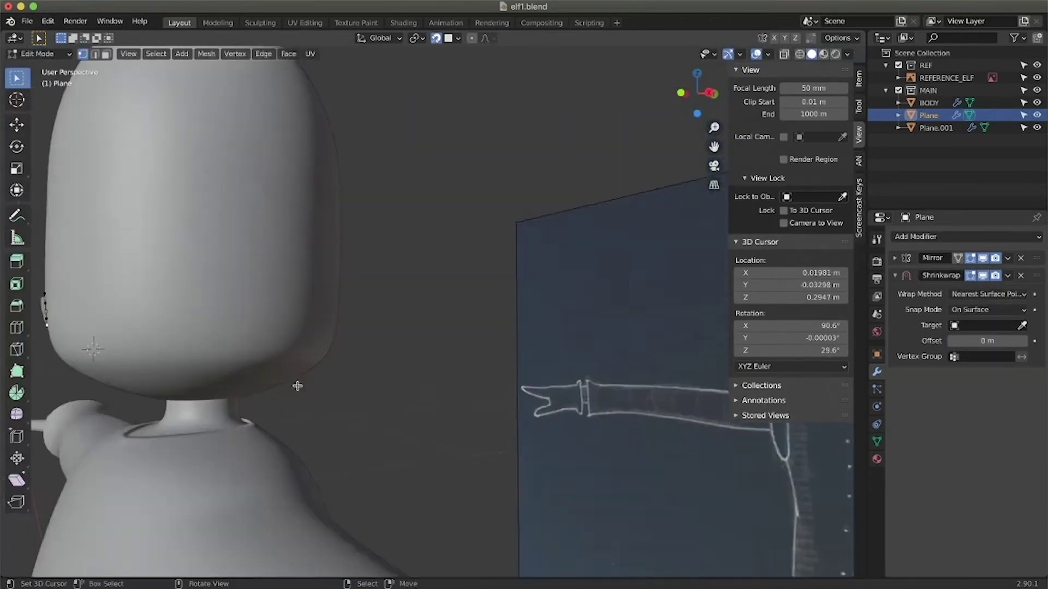
{"action": "middle_click_drag", "start_coordinate": [297, 386], "coordinate": [317, 379]}
{"action": "right_click", "coordinate": [71, 321]}
{"action": "key", "text": "g"}
{"action": "key", "text": "y"}
{"action": "left_click", "coordinate": [71, 319]}
{"action": "middle_click_drag", "start_coordinate": [72, 319], "coordinate": [245, 272]}
{"action": "middle_click_drag", "start_coordinate": [245, 273], "coordinate": [297, 305], "text": "shift"}
{"action": "right_click", "coordinate": [323, 212]}
{"action": "key", "text": "g"}
{"action": "key", "text": "y"}
{"action": "left_click", "coordinate": [330, 243]}
Shift the mouth's lower outer corner and bottom centre vertex along Y to fit the curve of the head
{"action": "right_click", "coordinate": [328, 231]}
{"action": "key", "text": "g"}
{"action": "key", "text": "y"}
{"action": "left_click", "coordinate": [335, 234]}
{"action": "key", "text": "g"}
{"action": "key", "text": "y"}
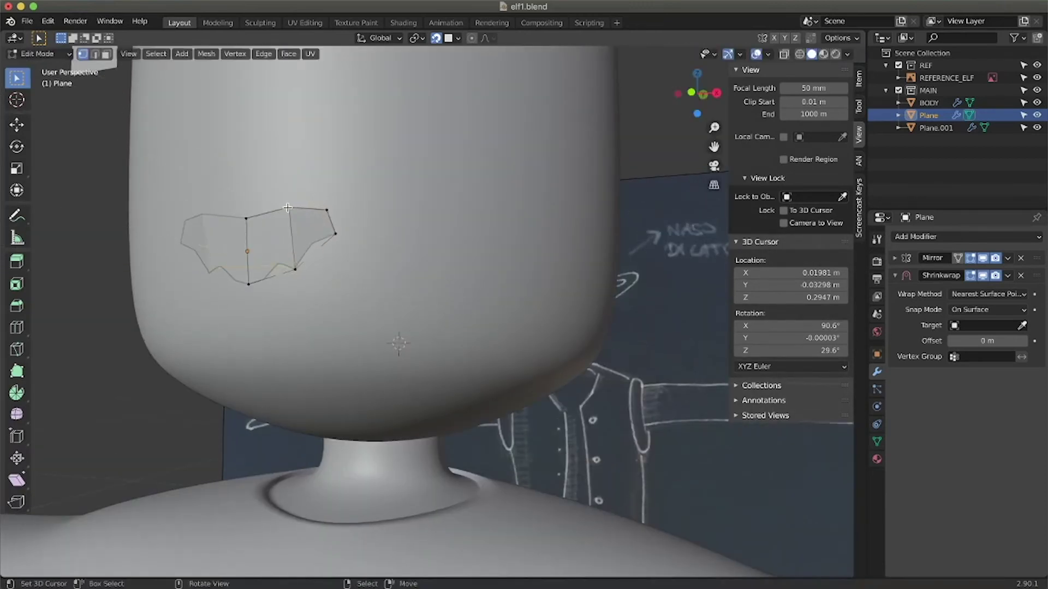
{"action": "right_click", "coordinate": [250, 284]}
{"action": "key", "text": "g"}
{"action": "key", "text": "y"}
{"action": "left_click", "coordinate": [252, 281]}
{"action": "middle_click_drag", "start_coordinate": [297, 249], "coordinate": [314, 249]}
{"action": "scroll", "coordinate": [314, 248], "scroll_direction": "down", "scroll_amount": 3}
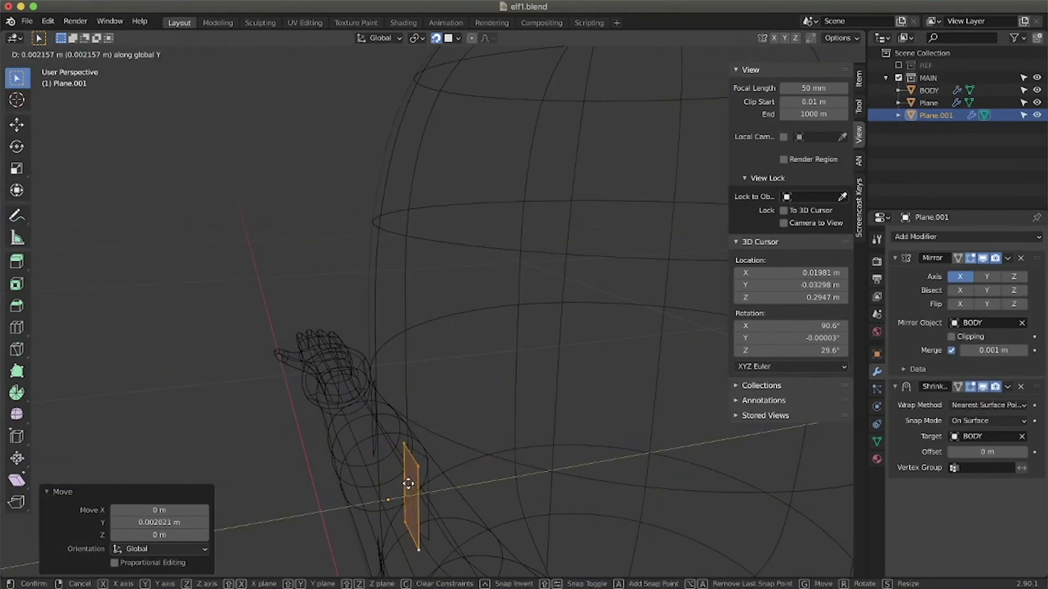
Move the eye plane's mesh along Y towards the head, and shift its inner-edge vertices about 0.003 m forward along Y
{"action": "left_click", "coordinate": [420, 491]}
{"action": "scroll", "coordinate": [428, 218], "scroll_direction": "up", "scroll_amount": 3}
{"action": "right_click", "coordinate": [431, 227]}
{"action": "right_click", "coordinate": [431, 255], "text": "shift"}
{"action": "key", "text": "g"}
{"action": "key", "text": "y"}
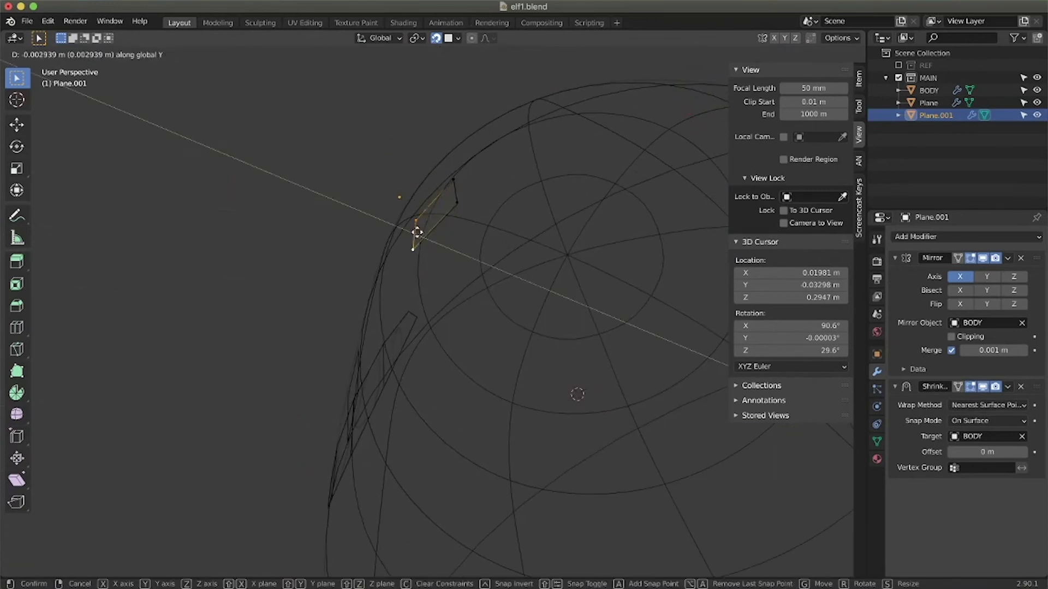
{"action": "left_click", "coordinate": [415, 233]}
{"action": "middle_click_drag", "start_coordinate": [415, 233], "coordinate": [484, 299]}
{"action": "scroll", "coordinate": [512, 309], "scroll_direction": "down", "scroll_amount": 6}
{"action": "scroll", "coordinate": [512, 309], "scroll_direction": "up", "scroll_amount": 4}
{"action": "right_click", "coordinate": [497, 359]}
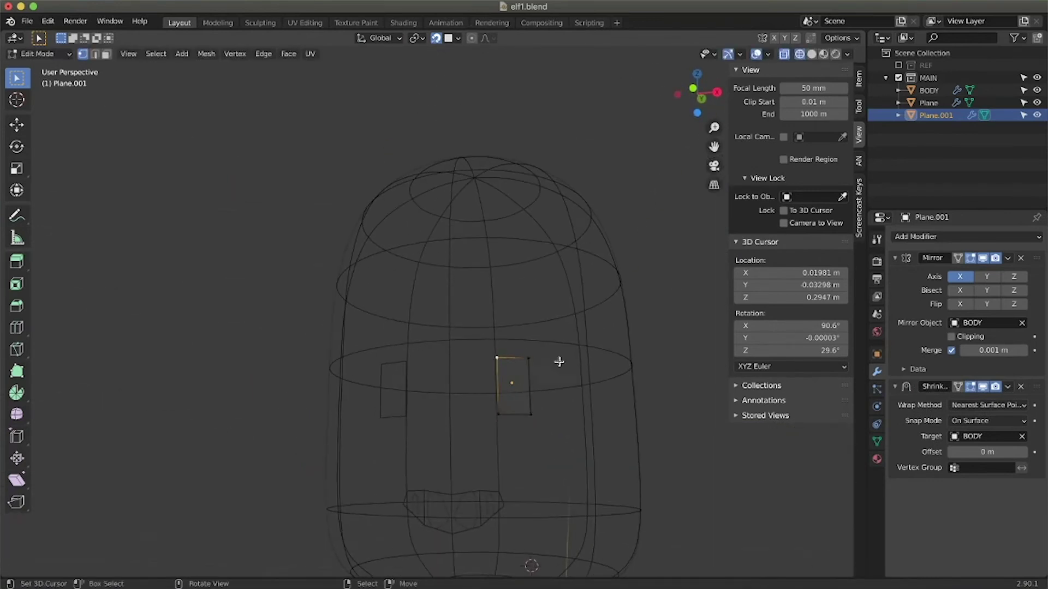
Add a nose cylinder at the 3D cursor with 8 vertices, a reduced radius and depth, and a 90° rotation on X
{"action": "key", "text": "a"}
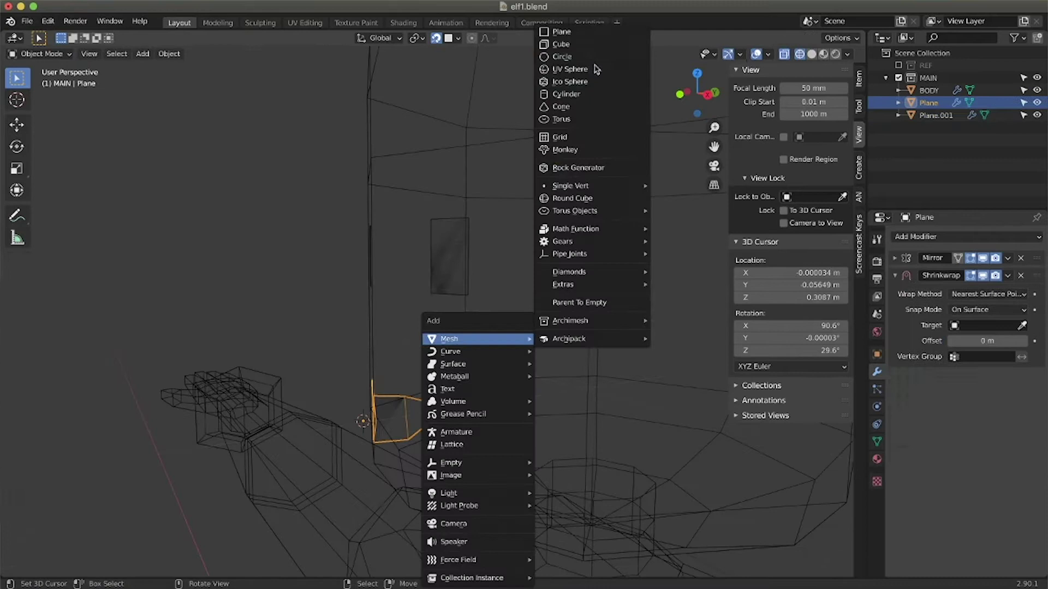
{"action": "left_click", "coordinate": [573, 99]}
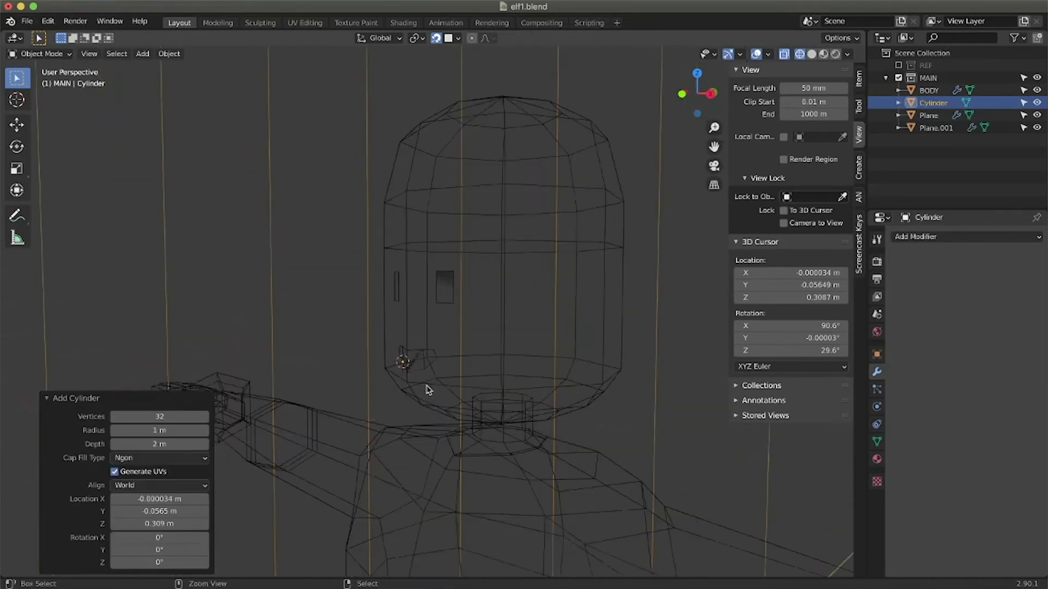
{"action": "scroll", "coordinate": [428, 391], "scroll_direction": "down", "scroll_amount": 5}
{"action": "left_click", "coordinate": [161, 416]}
{"action": "type", "text": "8"}
{"action": "key", "text": "Return"}
{"action": "left_click_drag", "start_coordinate": [161, 430], "coordinate": [109, 431]}
{"action": "left_click_drag", "start_coordinate": [161, 444], "coordinate": [56, 444]}
{"action": "left_click", "coordinate": [159, 538]}
{"action": "type", "text": "90"}
{"action": "key", "text": "Return"}
{"action": "scroll", "coordinate": [429, 320], "scroll_direction": "up", "scroll_amount": 5}
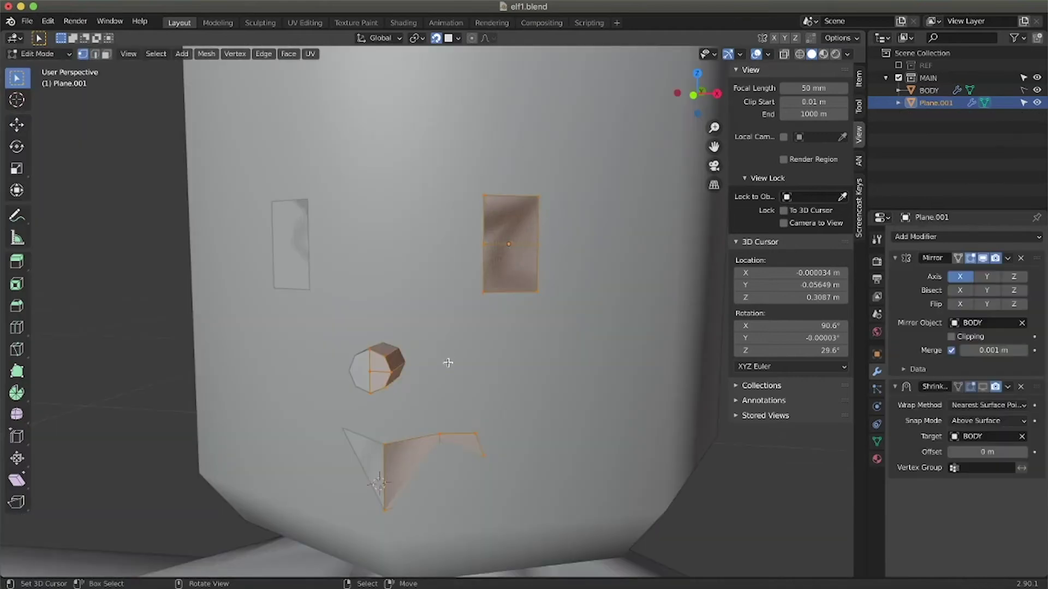
Inset the eye's faces to form a narrow border inside its outline
{"action": "key", "text": "a"}
{"action": "key", "text": "i"}
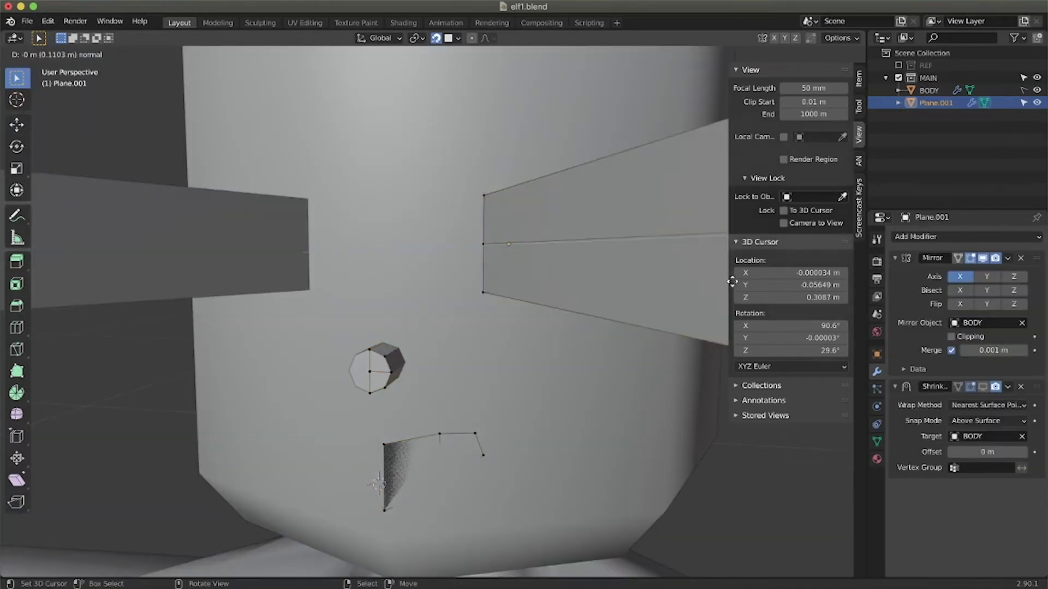
{"action": "left_click", "coordinate": [546, 219]}
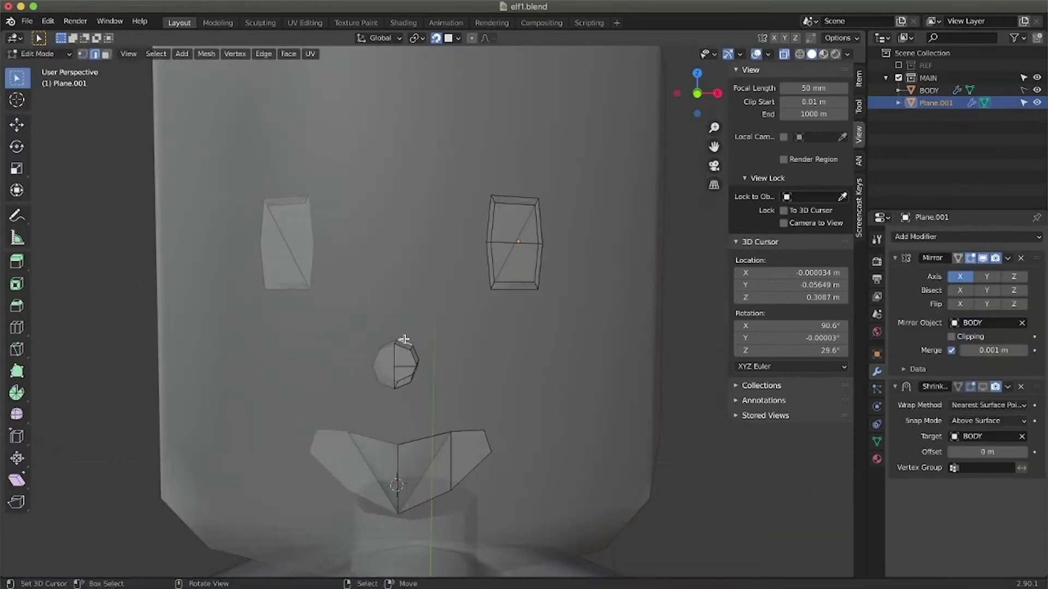
Extrude the upper edge of the nose's base upward and move its vertices to form a strip against the face
{"action": "key", "text": "e"}
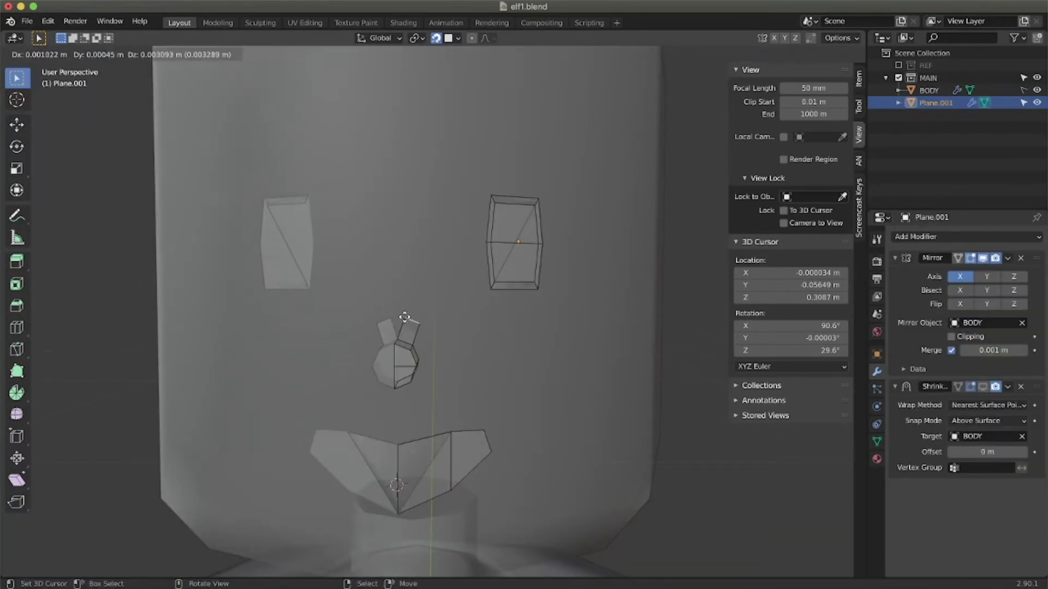
{"action": "left_click", "coordinate": [405, 316]}
{"action": "middle_click_drag", "start_coordinate": [405, 316], "coordinate": [261, 304]}
{"action": "key", "text": "g"}
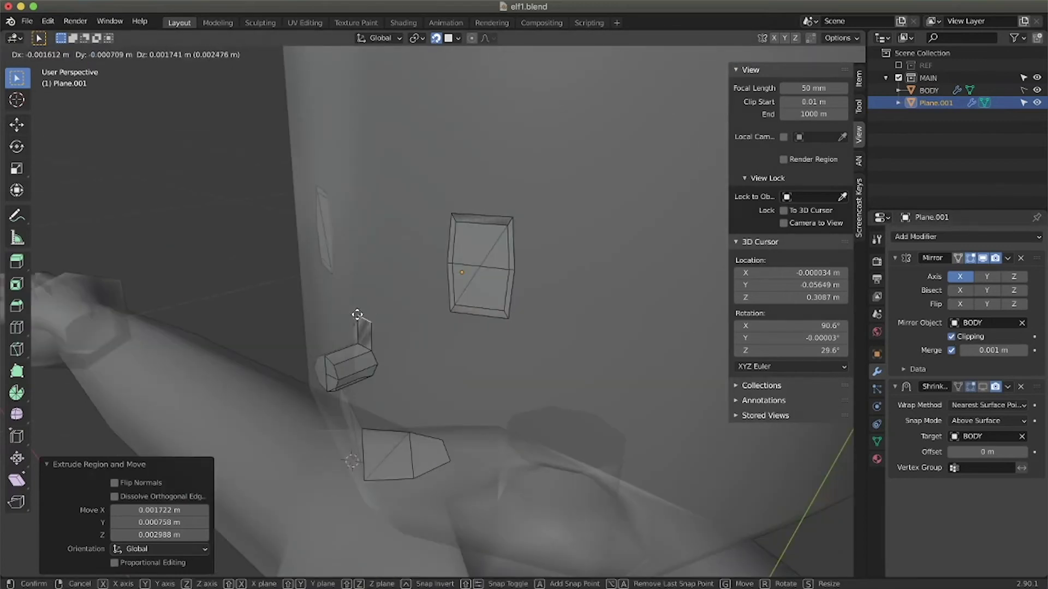
{"action": "left_click", "coordinate": [357, 314]}
{"action": "middle_click_drag", "start_coordinate": [357, 314], "coordinate": [374, 355]}
{"action": "right_click", "coordinate": [419, 305]}
{"action": "key", "text": "g"}
{"action": "left_click", "coordinate": [433, 314]}
Extrude the side vertex of the nose's base outward and fill a face between it and the upper strip
{"action": "right_click", "coordinate": [381, 355]}
{"action": "key", "text": "g"}
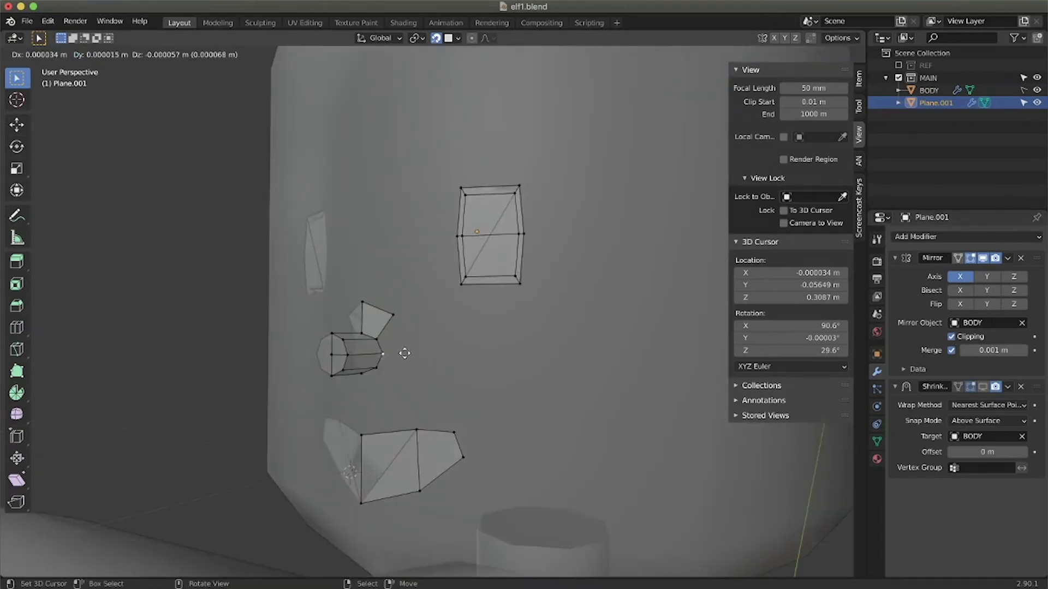
{"action": "left_click", "coordinate": [413, 354]}
{"action": "right_click", "coordinate": [394, 315], "text": "shift"}
{"action": "right_click", "coordinate": [377, 340], "text": "shift"}
{"action": "right_click", "coordinate": [384, 354], "text": "shift"}
{"action": "key", "text": "f"}
Extrude the mouth's top edges upward and adjust the new upper centre vertex
{"action": "middle_click_drag", "start_coordinate": [352, 439], "coordinate": [368, 414]}
{"action": "key", "text": "e"}
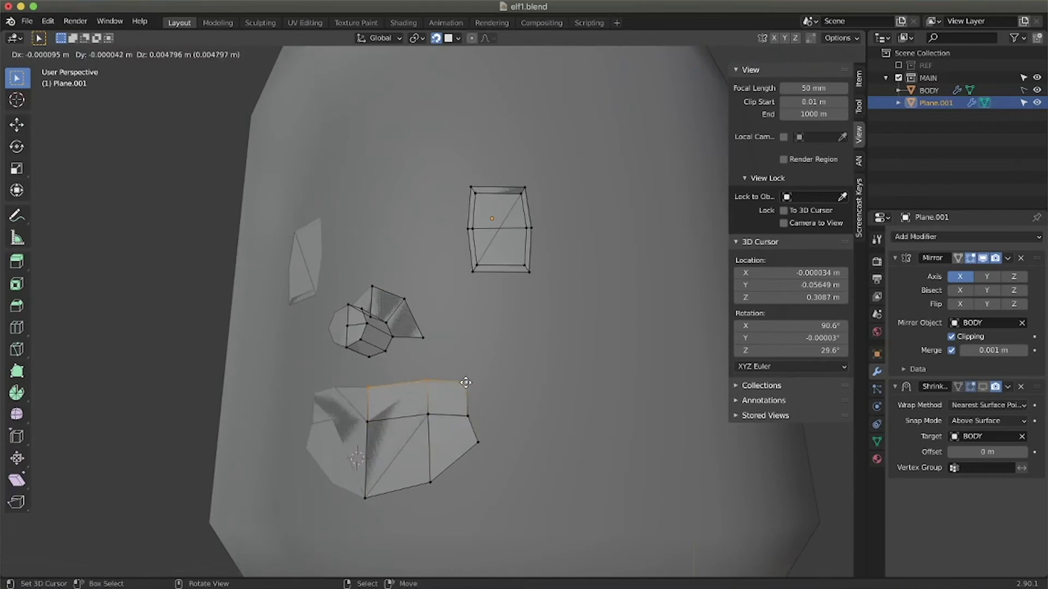
{"action": "left_click", "coordinate": [463, 392]}
{"action": "right_click", "coordinate": [366, 397]}
{"action": "key", "text": "g"}
{"action": "left_click", "coordinate": [370, 392]}
Extrude the lower edge of the nose's base downward to continue the surrounding strip
{"action": "right_click", "coordinate": [385, 354]}
{"action": "right_click", "coordinate": [370, 359], "text": "shift"}
{"action": "key", "text": "e"}
{"action": "left_click", "coordinate": [395, 373]}
{"action": "middle_click_drag", "start_coordinate": [415, 374], "coordinate": [377, 457]}
Shift the vertices around the nose's base along Y to line them up with the head's surface
{"action": "key", "text": "g"}
{"action": "key", "text": "y"}
{"action": "left_click", "coordinate": [382, 380]}
{"action": "key", "text": "g"}
{"action": "key", "text": "y"}
{"action": "left_click", "coordinate": [416, 285]}
{"action": "key", "text": "g"}
{"action": "key", "text": "y"}
{"action": "left_click", "coordinate": [379, 463]}
Fill the gap between the side and lower strips around the nose with a face
{"action": "right_click", "coordinate": [413, 346]}
{"action": "right_click", "coordinate": [395, 379], "text": "shift"}
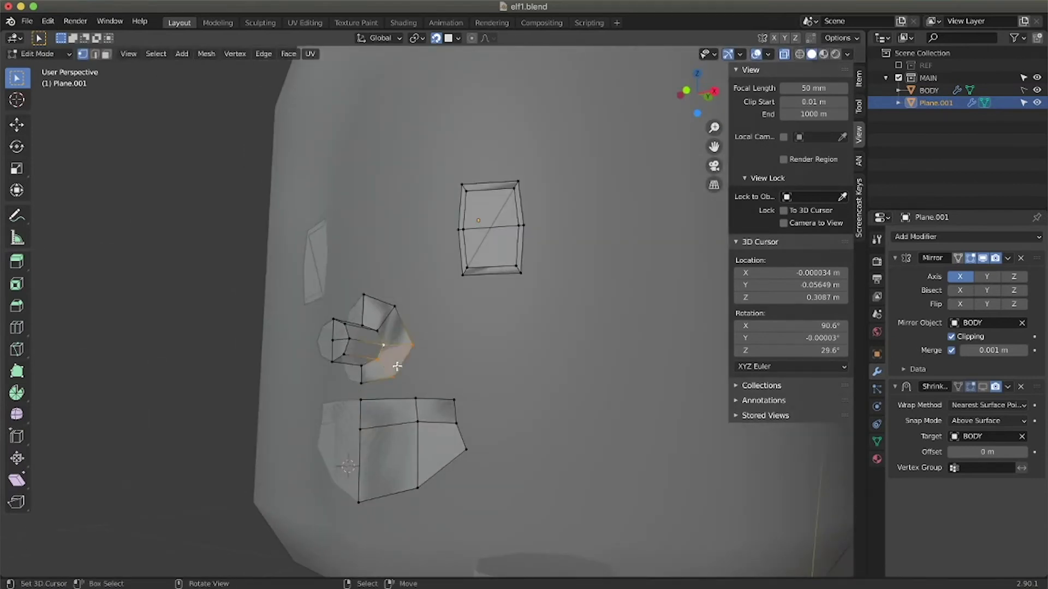
{"action": "middle_click_drag", "start_coordinate": [397, 366], "coordinate": [429, 355]}
Move the eye's outer corner and side vertices outward to widen its border and round its outline
{"action": "right_click_drag", "start_coordinate": [470, 286], "coordinate": [460, 302]}
{"action": "right_click_drag", "start_coordinate": [530, 284], "coordinate": [546, 300]}
{"action": "right_click_drag", "start_coordinate": [531, 189], "coordinate": [544, 177]}
{"action": "right_click_drag", "start_coordinate": [536, 236], "coordinate": [554, 234]}
{"action": "right_click_drag", "start_coordinate": [472, 190], "coordinate": [460, 179]}
{"action": "right_click_drag", "start_coordinate": [467, 237], "coordinate": [457, 236]}
{"action": "middle_click_drag", "start_coordinate": [418, 358], "coordinate": [451, 328]}
Extrude the mouth's bottom edges downward and nudge the new lower vertices along Y to fit the face
{"action": "right_click", "coordinate": [394, 505]}
{"action": "middle_click_drag", "start_coordinate": [470, 492], "coordinate": [362, 400], "text": "shift"}
{"action": "right_click", "coordinate": [468, 358], "text": "shift"}
{"action": "right_click", "coordinate": [508, 322], "text": "shift"}
{"action": "key", "text": "e"}
{"action": "left_click", "coordinate": [522, 337]}
{"action": "right_click", "coordinate": [361, 389]}
{"action": "key", "text": "g"}
{"action": "key", "text": "y"}
{"action": "left_click", "coordinate": [365, 384]}
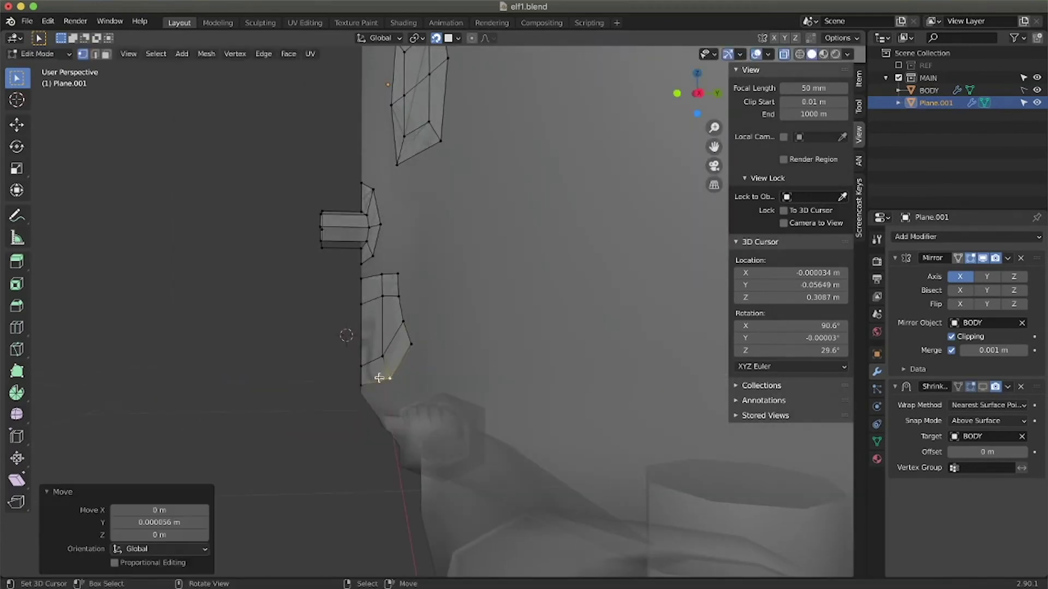
Shift the mouth border's outer vertex along Y and move its upper and side corners slightly outward
{"action": "right_click", "coordinate": [411, 345]}
{"action": "key", "text": "g"}
{"action": "key", "text": "y"}
{"action": "left_click", "coordinate": [410, 346]}
{"action": "middle_click_drag", "start_coordinate": [408, 346], "coordinate": [554, 313]}
{"action": "right_click_drag", "start_coordinate": [512, 284], "coordinate": [518, 279]}
{"action": "right_click_drag", "start_coordinate": [522, 338], "coordinate": [527, 332]}
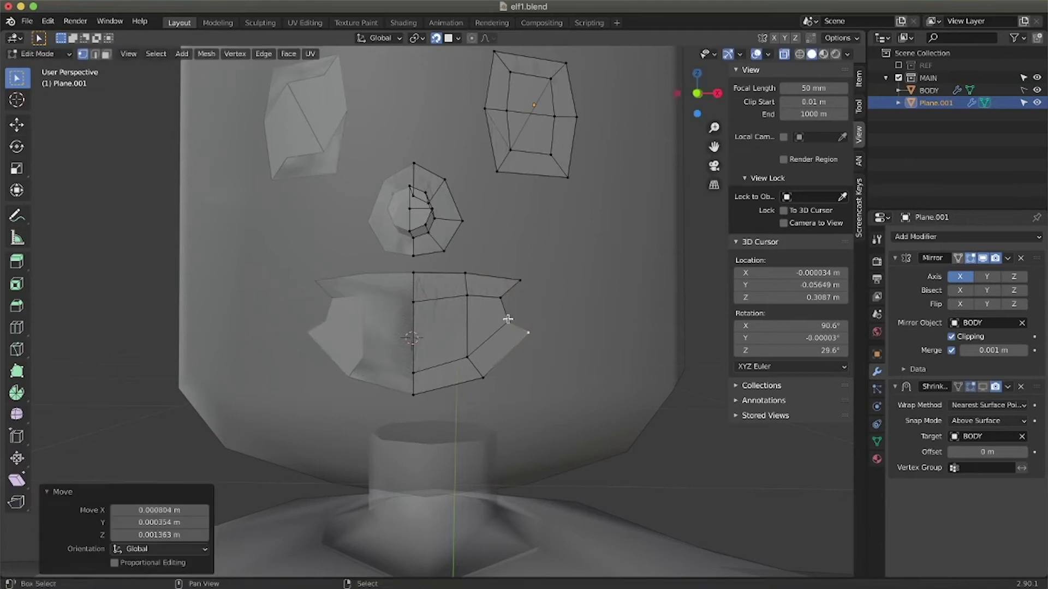
Fill the gap between the upper and lower strips at the mouth's outer corner with a face
{"action": "right_click", "coordinate": [501, 299]}
{"action": "right_click", "coordinate": [519, 282], "text": "shift"}
{"action": "right_click", "coordinate": [520, 282], "text": "shift"}
{"action": "key", "text": "f"}
{"action": "middle_click_drag", "start_coordinate": [520, 282], "coordinate": [470, 282]}
Fill faces connecting the mouth's top edge to the nose base and the nose's side to the eye's inner edge
{"action": "right_click", "coordinate": [434, 278]}
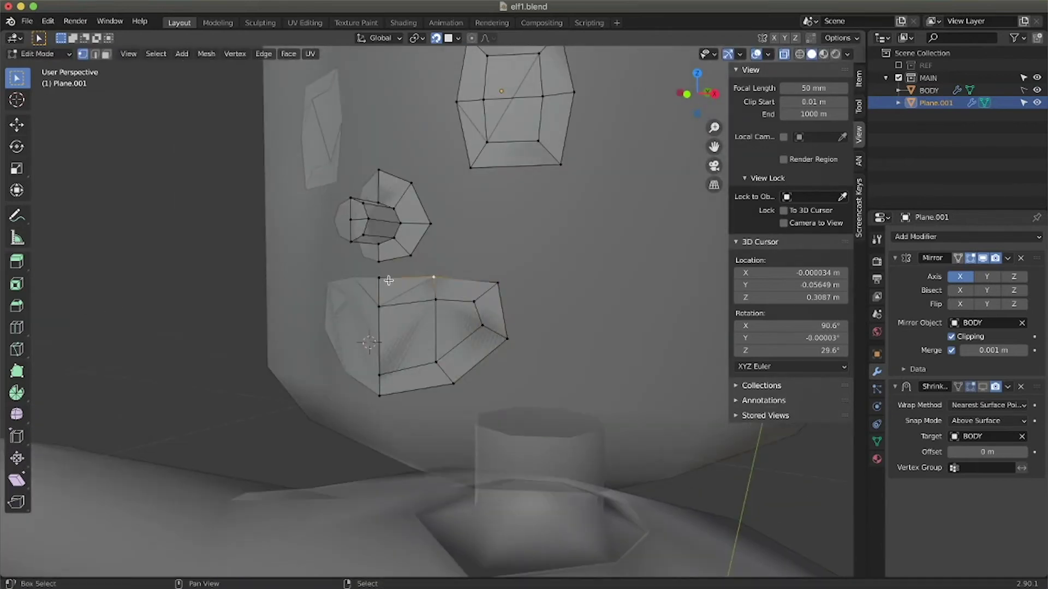
{"action": "middle_click_drag", "start_coordinate": [410, 257], "coordinate": [431, 264]}
{"action": "right_click", "coordinate": [465, 226]}
{"action": "middle_click_drag", "start_coordinate": [475, 196], "coordinate": [464, 317]}
{"action": "key", "text": "f"}
Extrude the nose's top centre vertex up along Z, fill the face across to the inner eye, and nudge the centre vertex onto the surface
{"action": "right_click", "coordinate": [416, 279]}
{"action": "key", "text": "e"}
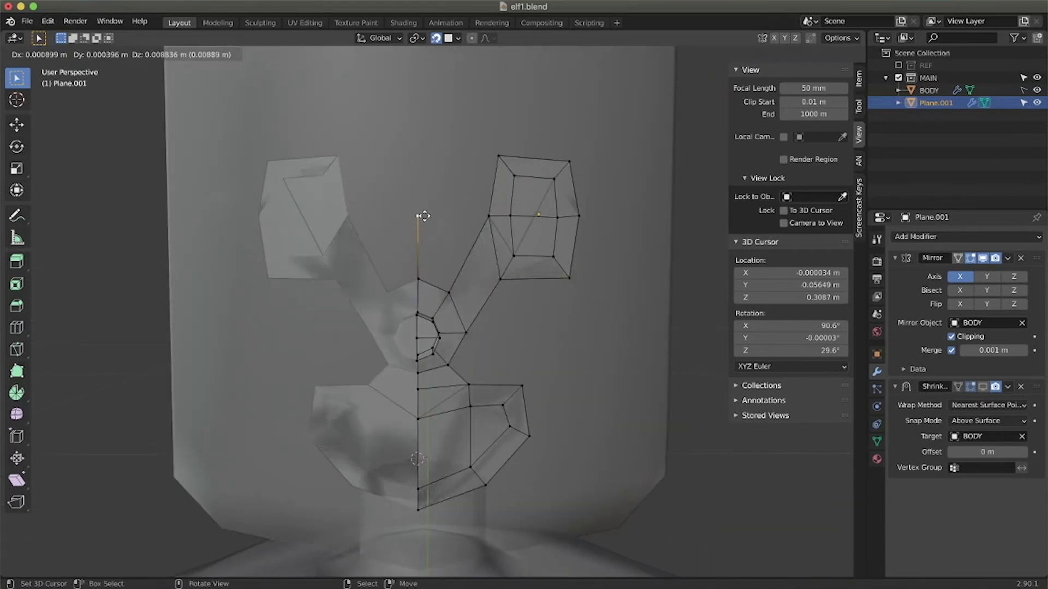
{"action": "key", "text": "z"}
{"action": "left_click", "coordinate": [424, 213]}
{"action": "middle_click_drag", "start_coordinate": [521, 221], "coordinate": [464, 279]}
{"action": "right_click", "coordinate": [472, 214], "text": "shift"}
{"action": "key", "text": "f"}
{"action": "right_click", "coordinate": [435, 277]}
{"action": "key", "text": "g"}
{"action": "left_click", "coordinate": [434, 279]}
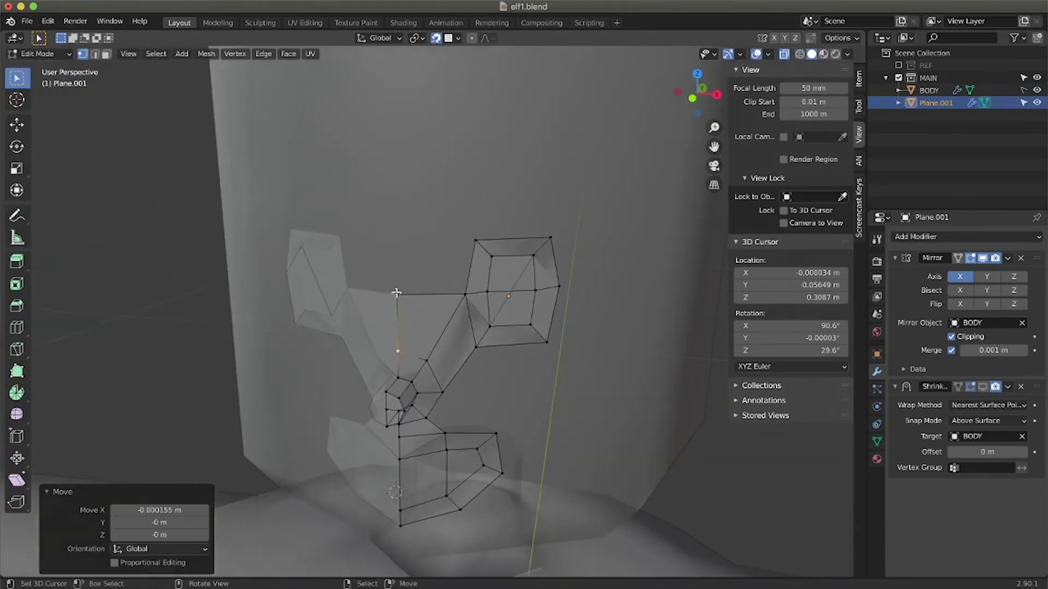
Extrude the top centreline vertex upward and fill the face between it and the eye's upper inner corner
{"action": "right_click", "coordinate": [397, 292]}
{"action": "key", "text": "e"}
{"action": "left_click", "coordinate": [400, 229]}
{"action": "right_click", "coordinate": [478, 239], "text": "shift"}
{"action": "right_click", "coordinate": [395, 294], "text": "shift"}
{"action": "key", "text": "f"}
{"action": "middle_click_drag", "start_coordinate": [396, 292], "coordinate": [522, 416]}
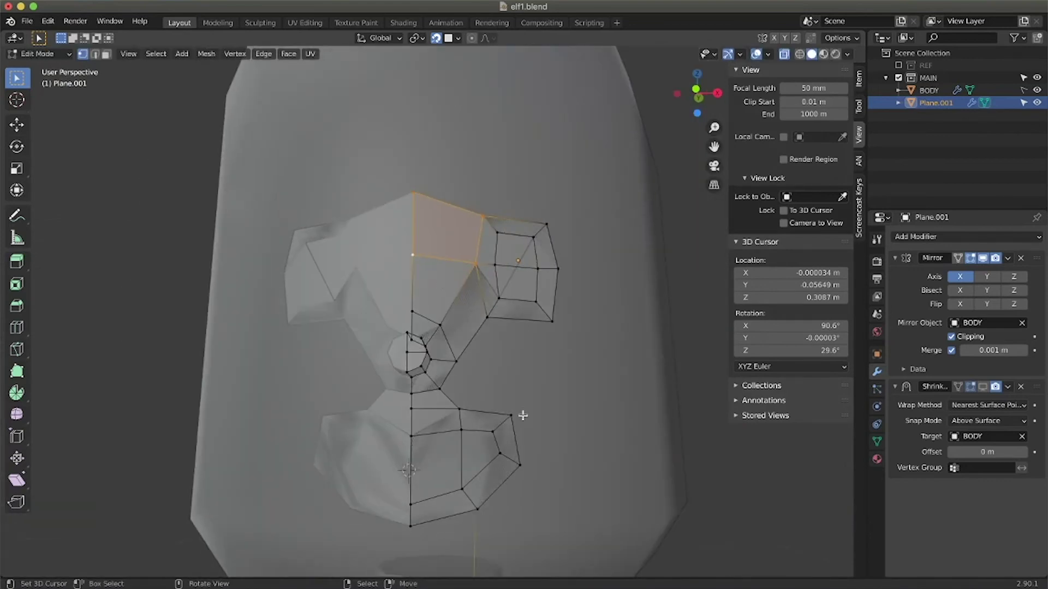
Extrude the nose's outer side vertex outward beneath the eye and fill the face up to the eye's bottom edge
{"action": "right_click", "coordinate": [456, 363]}
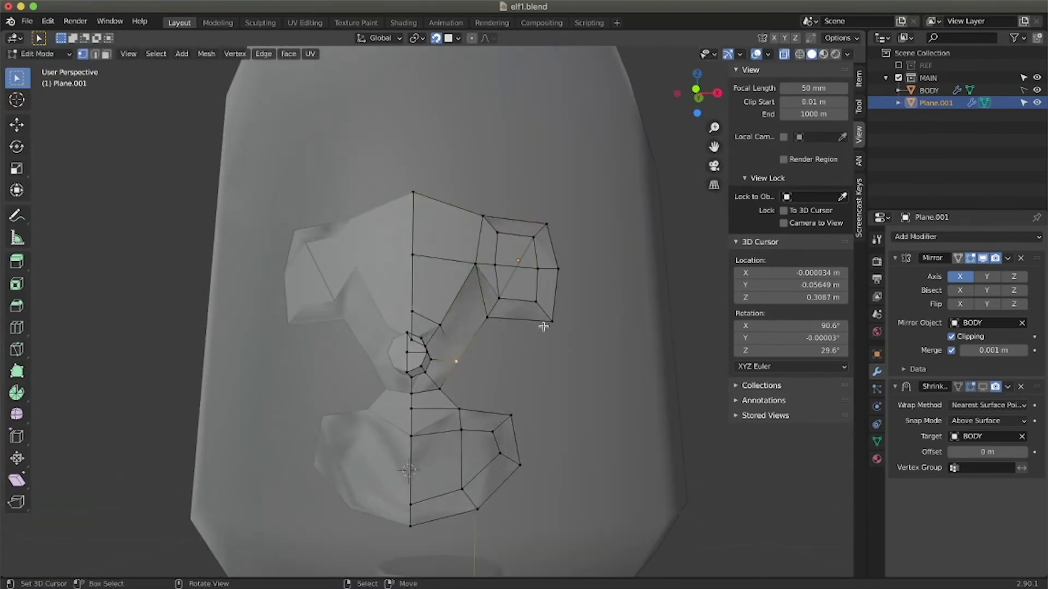
{"action": "key", "text": "e"}
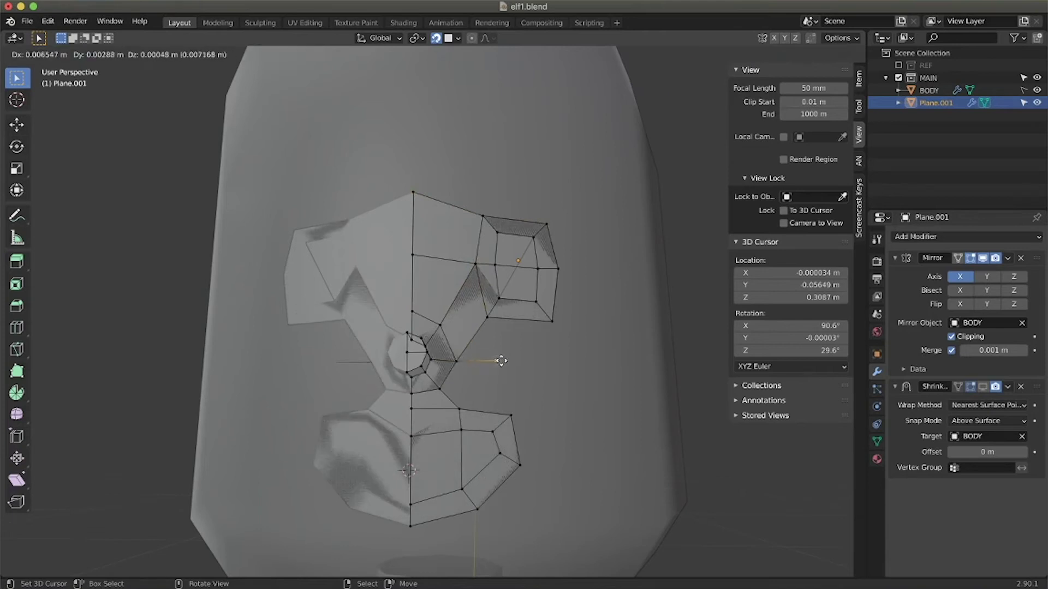
{"action": "left_click", "coordinate": [569, 364]}
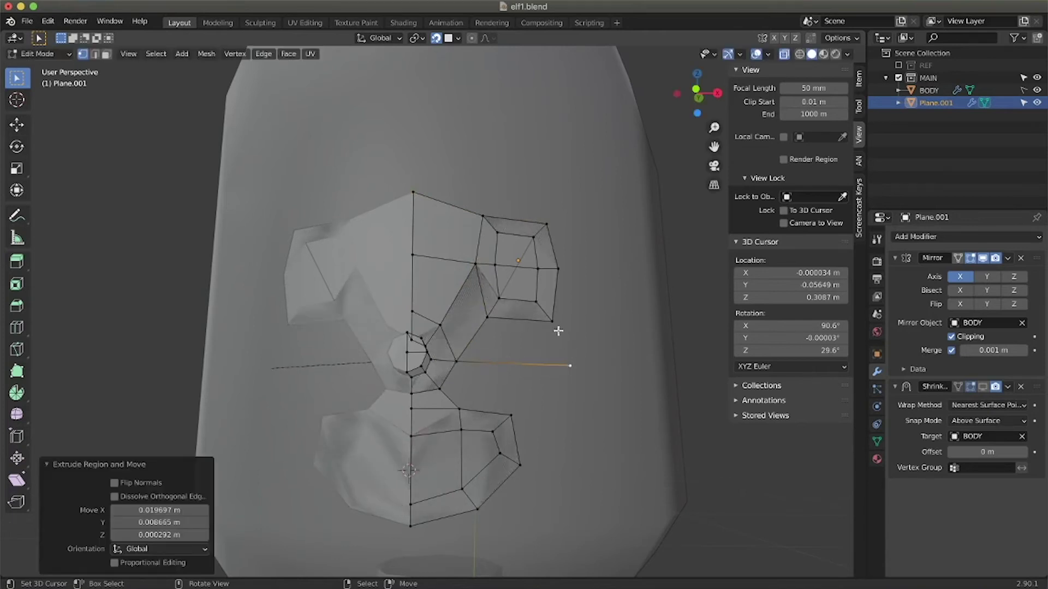
{"action": "left_click", "coordinate": [552, 322]}
{"action": "left_click", "coordinate": [487, 319], "text": "shift"}
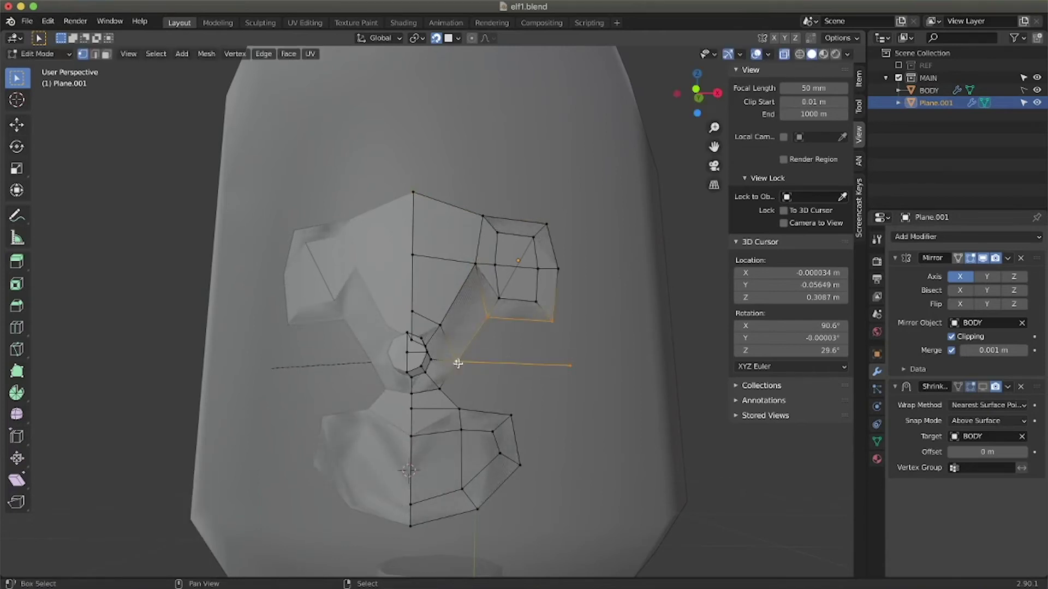
{"action": "key", "text": "f"}
{"action": "middle_click_drag", "start_coordinate": [514, 384], "coordinate": [516, 372]}
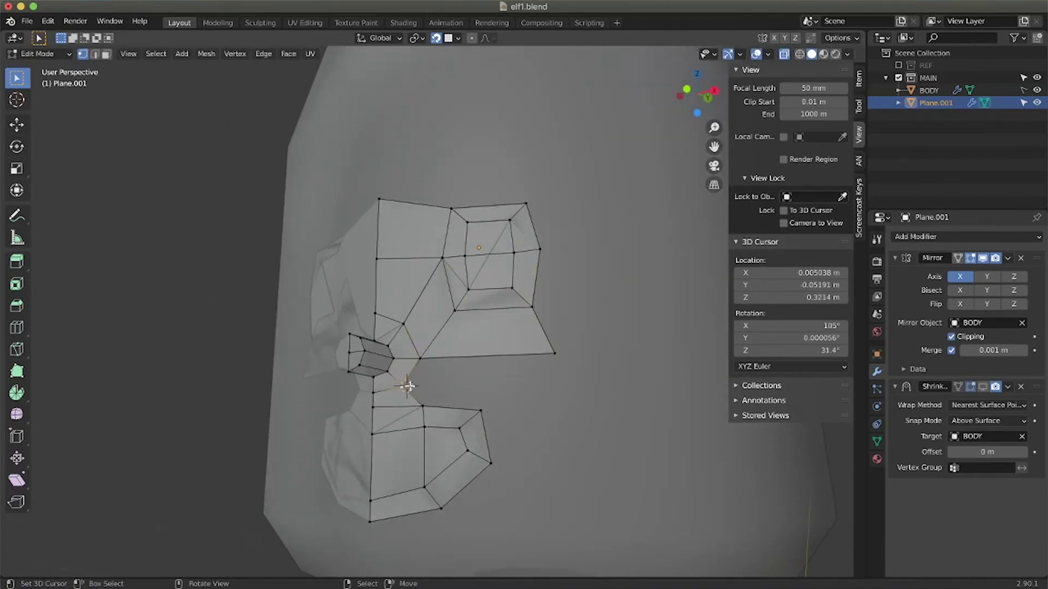
Extrude the nose's lower side vertex outward across the cheek and fill the faces between the cheek and mouth edges
{"action": "key", "text": "g"}
{"action": "left_click", "coordinate": [556, 385]}
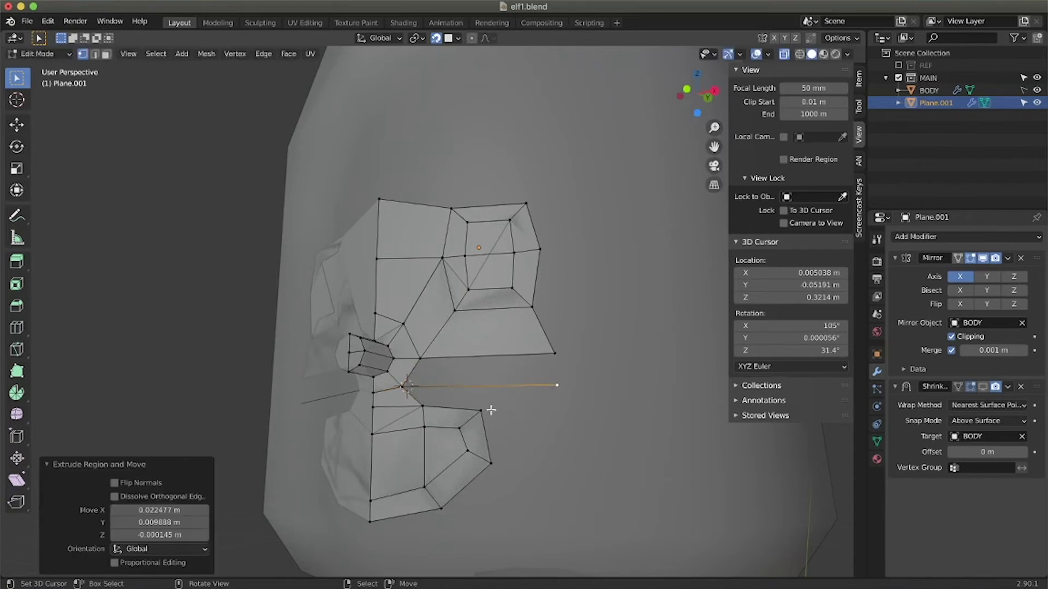
{"action": "left_click", "coordinate": [424, 407], "text": "shift"}
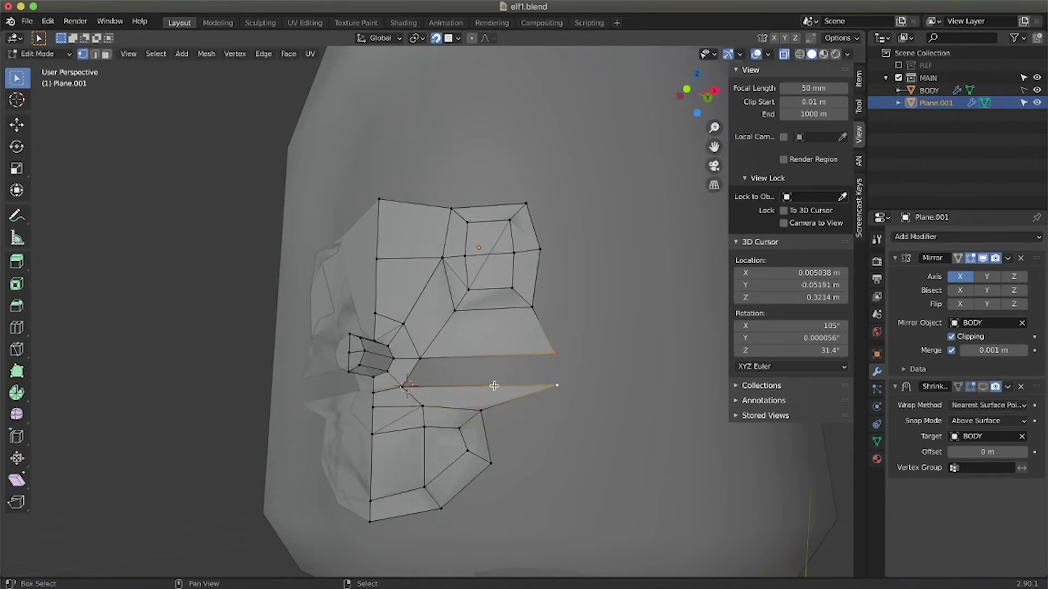
{"action": "key", "text": "f"}
{"action": "scroll", "coordinate": [518, 382], "scroll_direction": "down", "scroll_amount": 3}
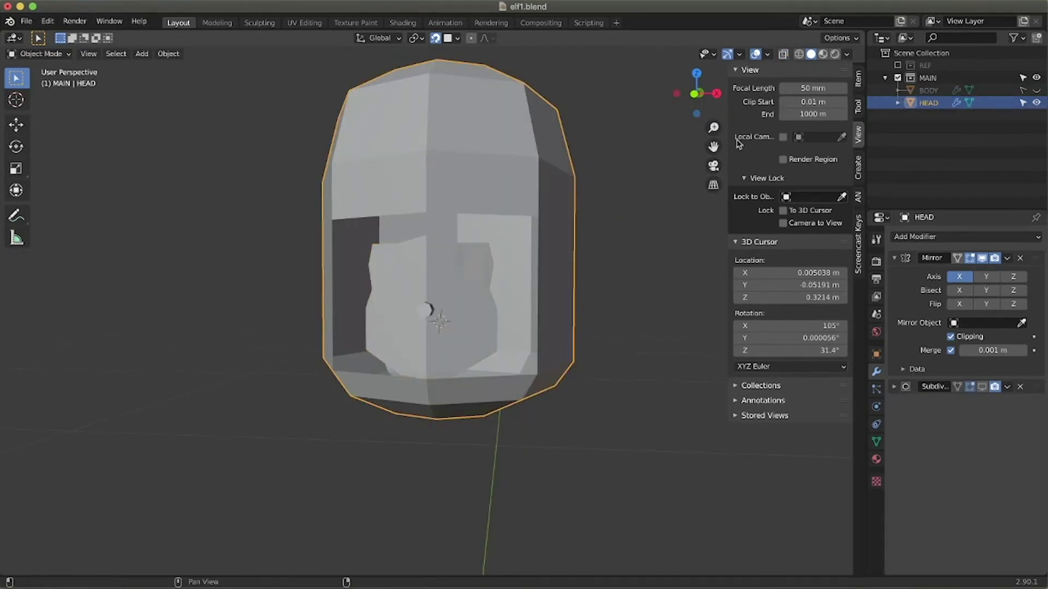
Enter Edit Mode on the HEAD object and select the facial faces around the eye and mouth
{"action": "scroll", "coordinate": [460, 276], "scroll_direction": "up", "scroll_amount": 3}
{"action": "key", "text": "ctrl+Tab"}
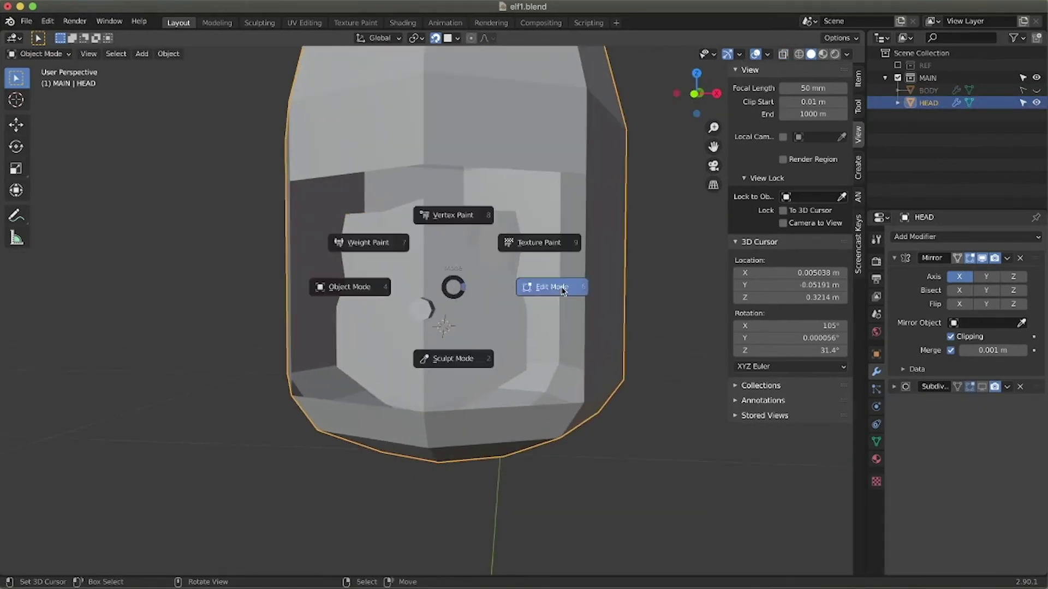
{"action": "left_click", "coordinate": [533, 287]}
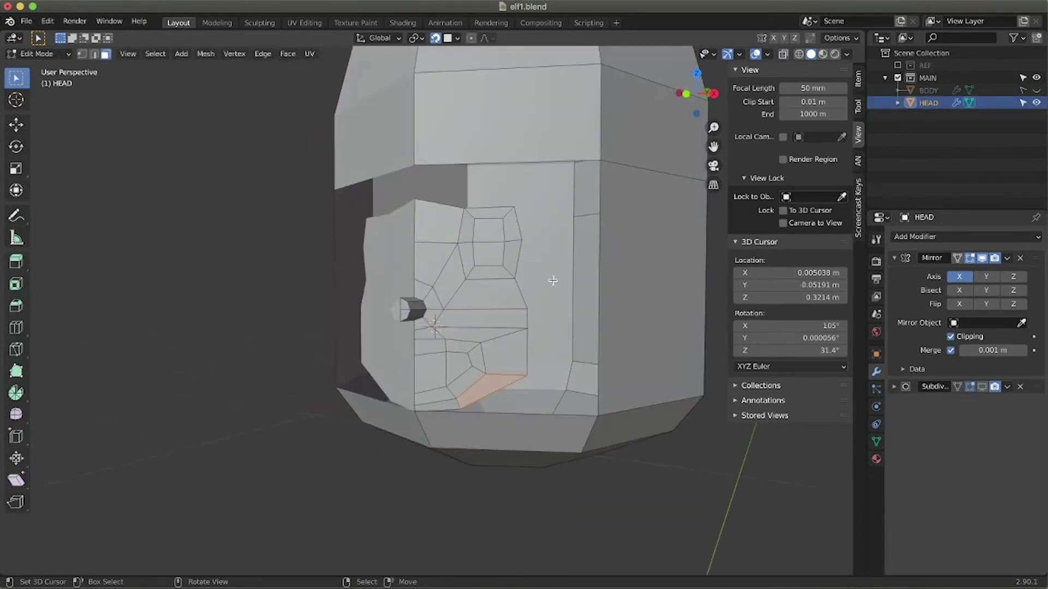
{"action": "mouse_move", "coordinate": [498, 251]}
{"action": "middle_mouse_down"}
{"action": "mouse_move", "coordinate": [489, 270]}
{"action": "mouse_move", "coordinate": [495, 238]}
{"action": "middle_mouse_up"}
{"action": "left_click", "coordinate": [492, 261]}
{"action": "right_click", "coordinate": [462, 364]}
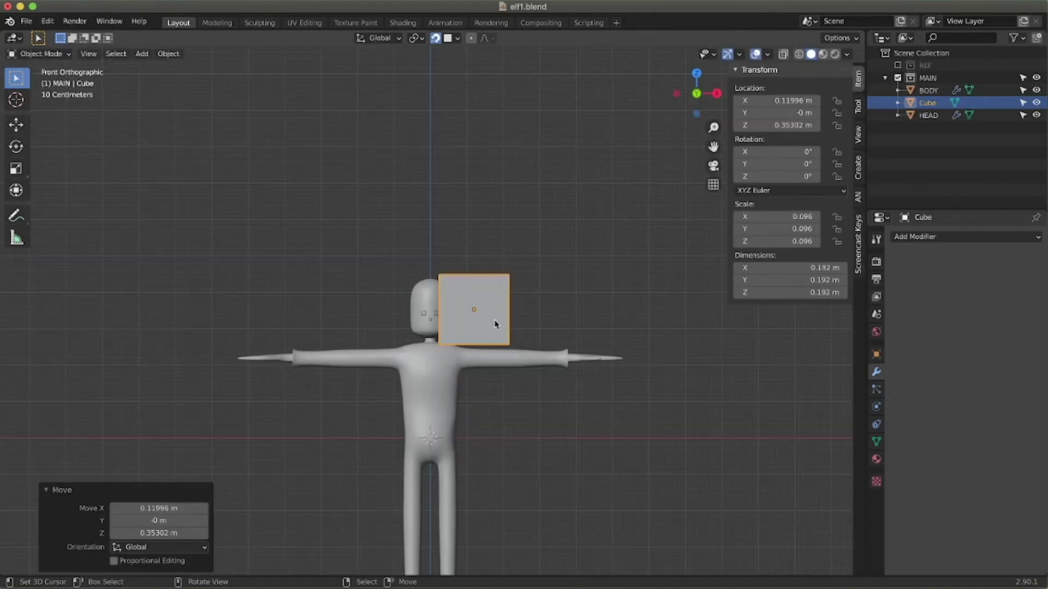
Place the new cube beside the head and scale it down to about 0.015
{"action": "left_click", "coordinate": [493, 325]}
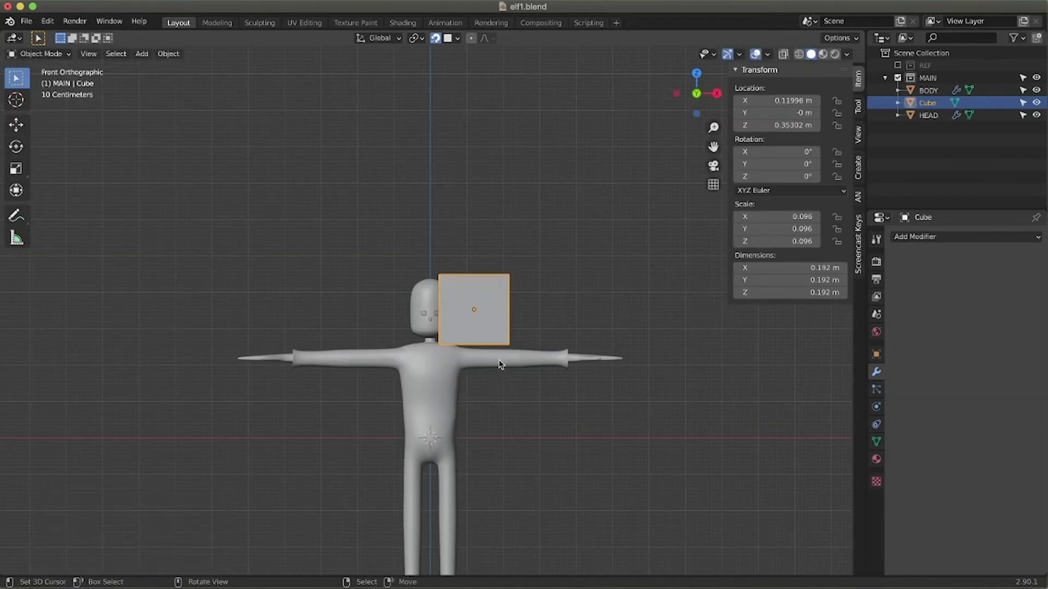
{"action": "scroll", "coordinate": [513, 301], "scroll_direction": "up", "scroll_amount": 7}
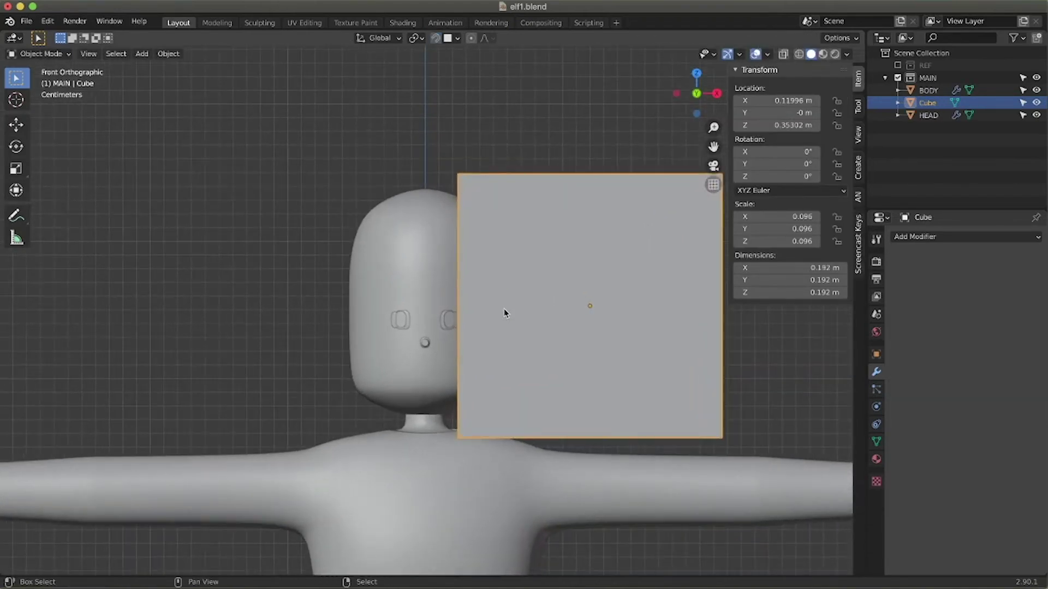
{"action": "key", "text": "s"}
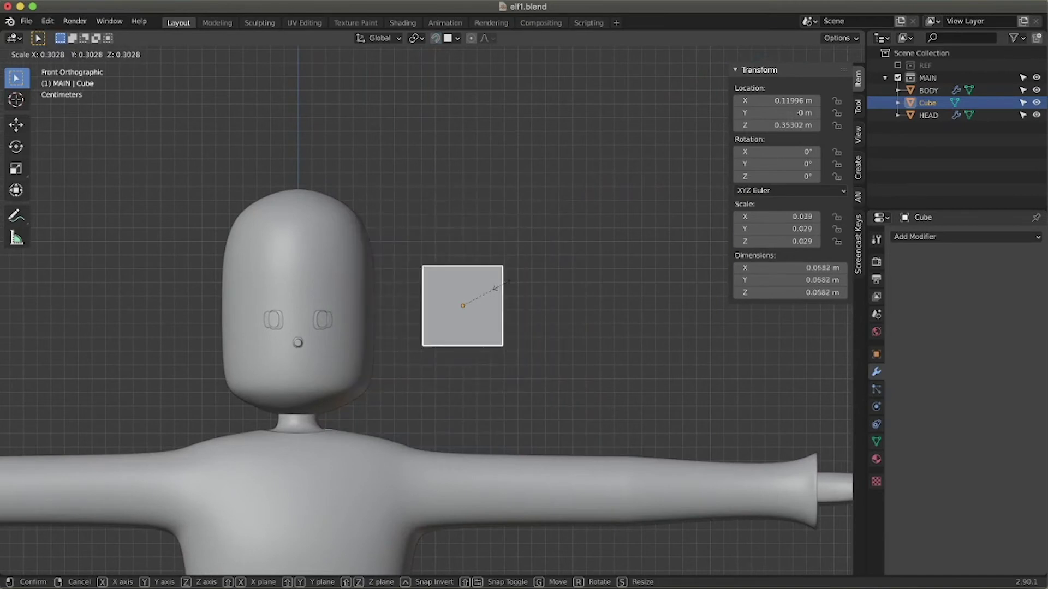
{"action": "left_click", "coordinate": [478, 299]}
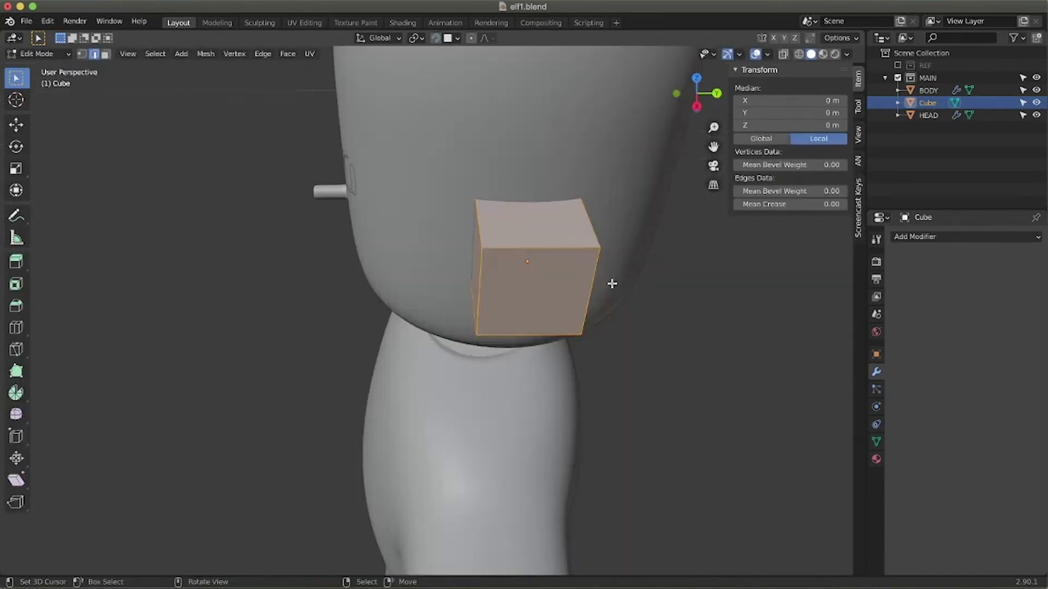
Isolate the cube in local view and delete one of its side faces to leave an open end
{"action": "key", "text": "KP_Divide"}
{"action": "left_click", "coordinate": [105, 54]}
{"action": "right_click", "coordinate": [321, 327]}
{"action": "key", "text": "x"}
{"action": "left_click", "coordinate": [338, 353]}
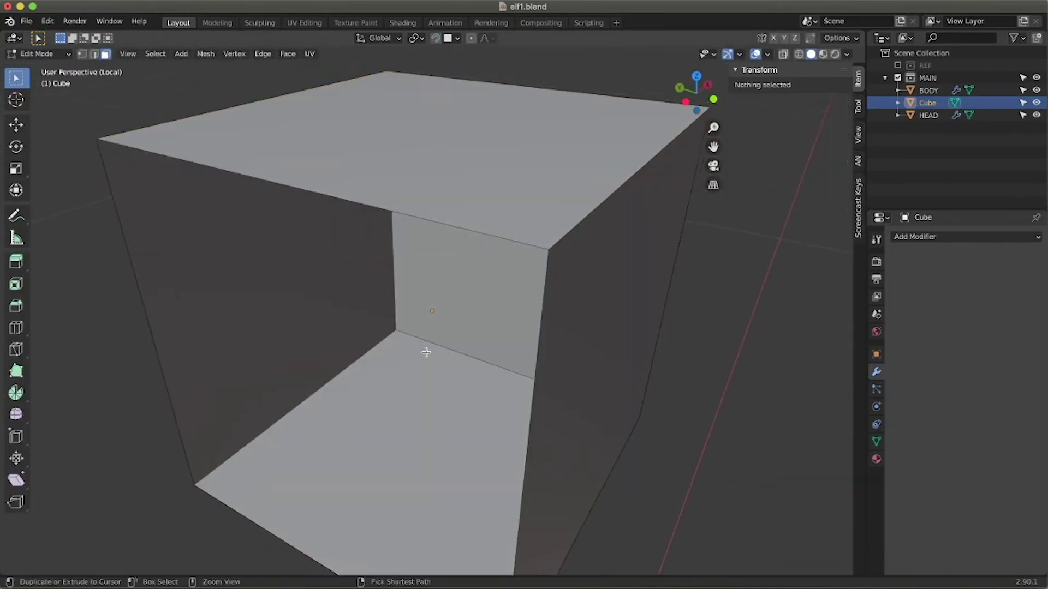
Scale the whole cube down along Y into a thin block
{"action": "scroll", "coordinate": [427, 351], "scroll_direction": "down", "scroll_amount": 8, "text": "ctrl"}
{"action": "key", "text": "a"}
{"action": "key", "text": "s"}
{"action": "key", "text": "y"}
{"action": "left_click", "coordinate": [443, 321]}
Raise the bottom edge of the block's outer end along Z to start the ear's taper
{"action": "middle_click_drag", "start_coordinate": [445, 322], "coordinate": [480, 420]}
{"action": "scroll", "coordinate": [433, 318], "scroll_direction": "up", "scroll_amount": 5, "text": "ctrl"}
{"action": "right_click", "coordinate": [482, 427]}
{"action": "key", "text": "g"}
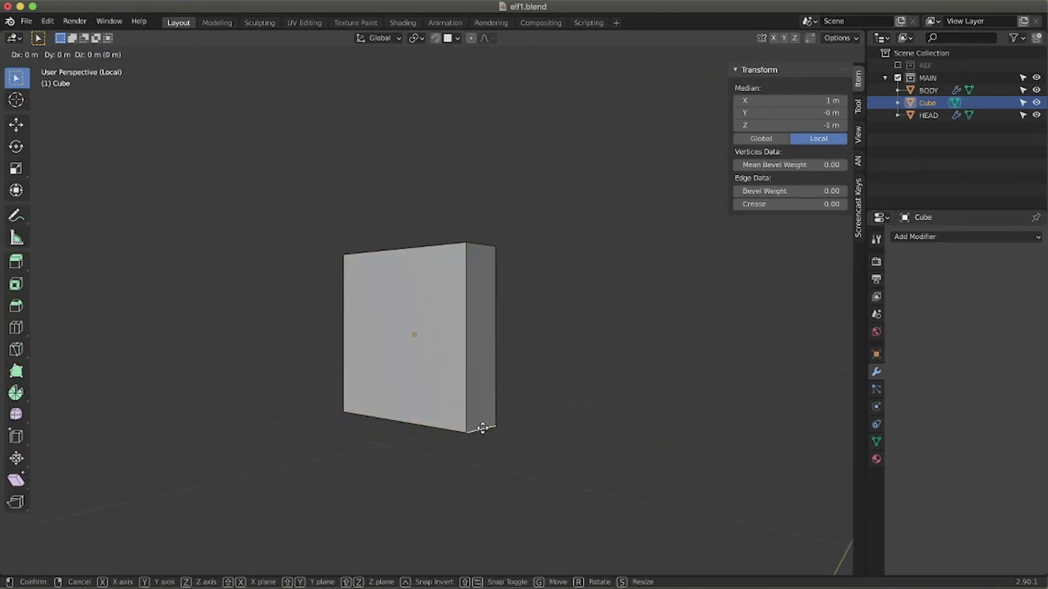
{"action": "key", "text": "z"}
{"action": "left_click", "coordinate": [481, 316]}
Lower the top edge of the block's outer end along Z by about 0.0035 m
{"action": "middle_click_drag", "start_coordinate": [481, 316], "coordinate": [494, 305]}
{"action": "right_click", "coordinate": [484, 244]}
{"action": "key", "text": "g"}
{"action": "key", "text": "z"}
{"action": "left_click", "coordinate": [485, 266]}
{"action": "middle_click_drag", "start_coordinate": [484, 266], "coordinate": [379, 334]}
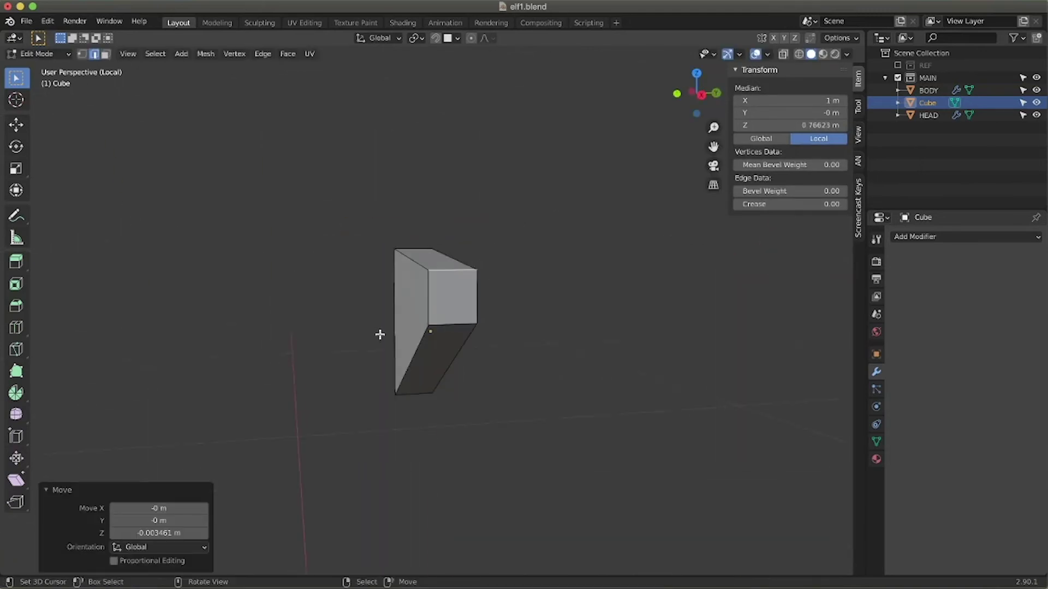
Scale the two vertical edges of the ear's outer end together, then return to Object Mode with the full scene shown
{"action": "right_click", "coordinate": [427, 306]}
{"action": "right_click", "coordinate": [480, 302], "text": "shift"}
{"action": "key", "text": "s"}
{"action": "left_click", "coordinate": [475, 299]}
{"action": "middle_click_drag", "start_coordinate": [473, 299], "coordinate": [479, 297]}
{"action": "key", "text": "Tab"}
{"action": "key", "text": "KP_Divide"}
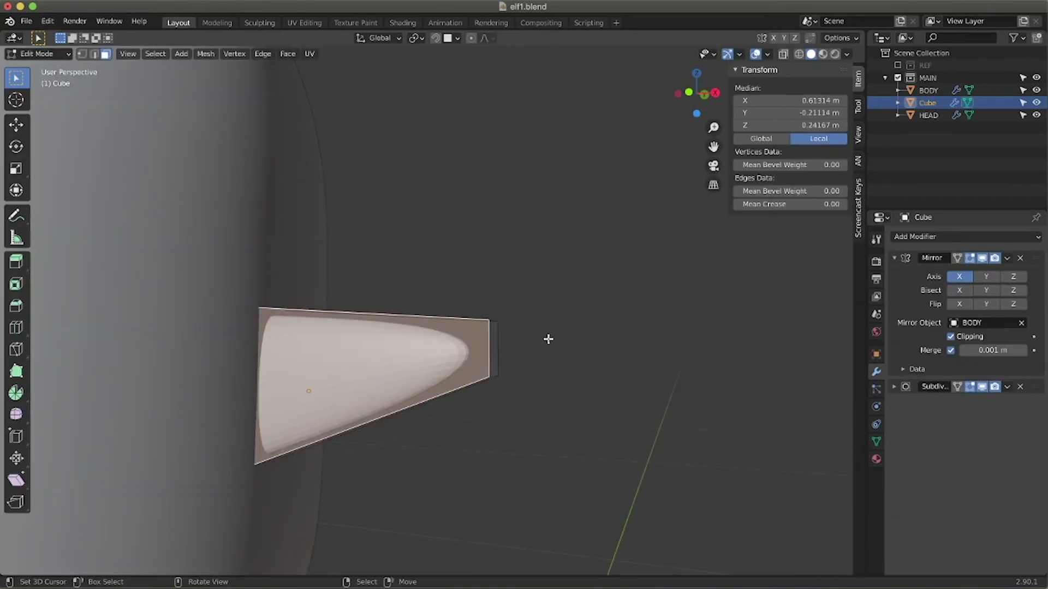
Inset the ear's front face by about 0.228 m and extrude it to form the ear's hollow
{"action": "key", "text": "i"}
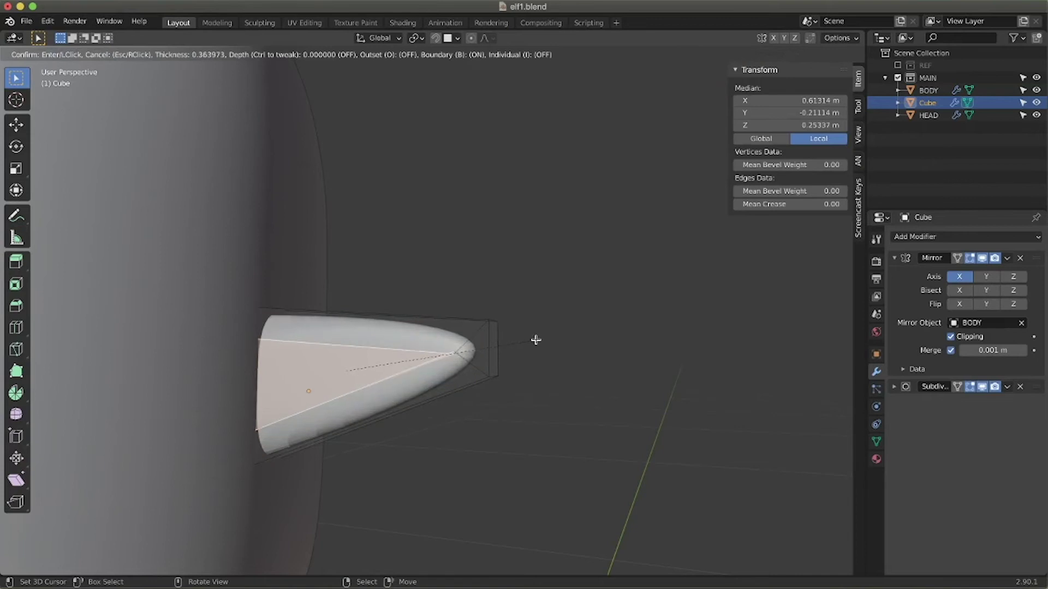
{"action": "left_click", "coordinate": [442, 352]}
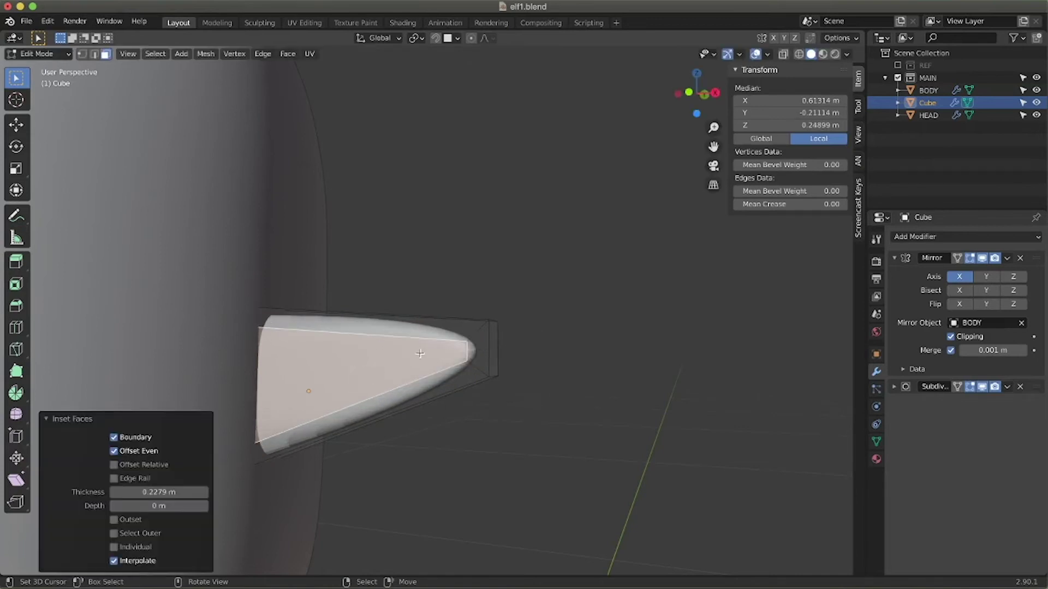
{"action": "key", "text": "e"}
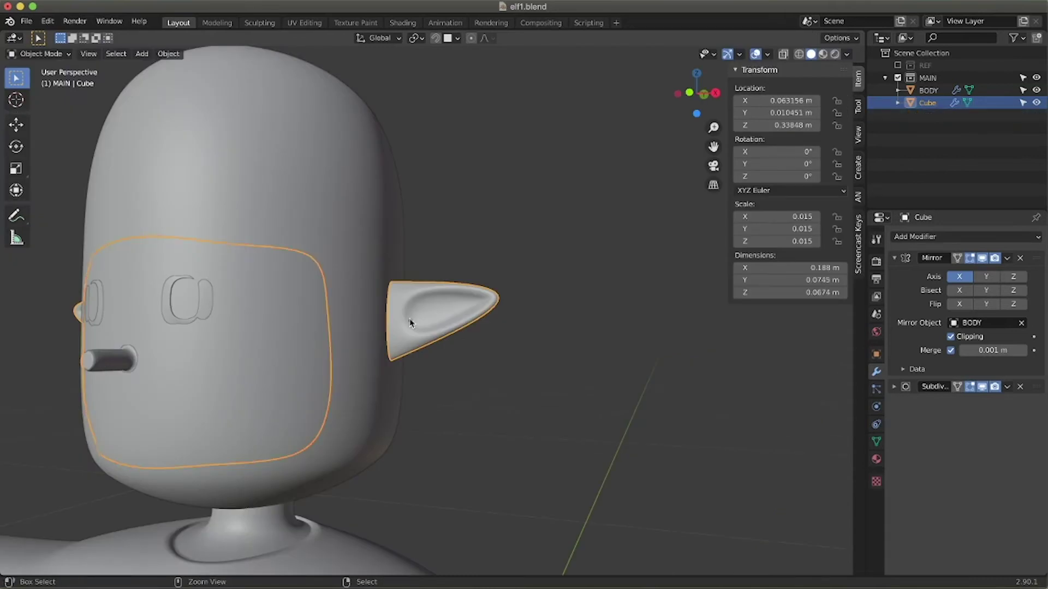
Extrude the ear's upper front vertex upward and fill the face between it and the side of the face
{"action": "scroll", "coordinate": [424, 321], "scroll_direction": "up", "scroll_amount": 5}
{"action": "scroll", "coordinate": [421, 323], "scroll_direction": "down", "scroll_amount": 3}
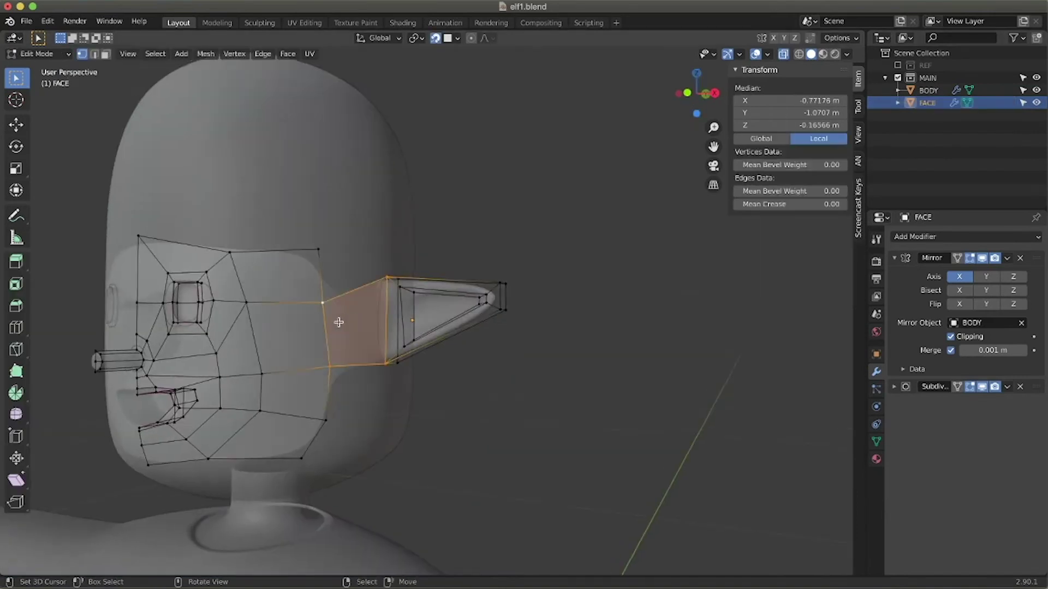
{"action": "middle_click_drag", "start_coordinate": [382, 257], "coordinate": [400, 248]}
{"action": "key", "text": "g"}
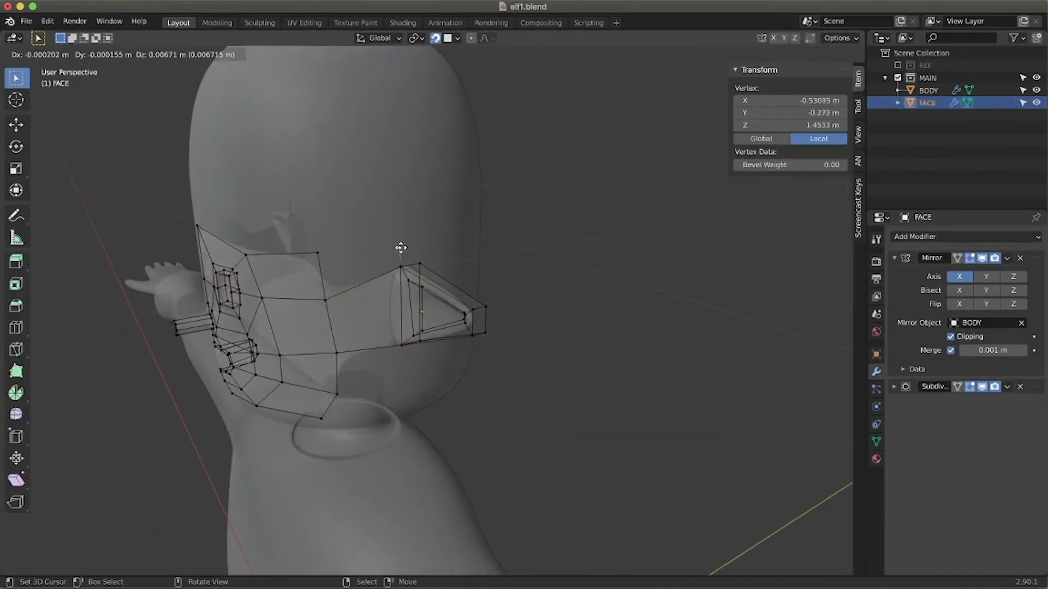
{"action": "left_click", "coordinate": [321, 297]}
{"action": "right_click", "coordinate": [321, 298], "text": "shift"}
{"action": "right_click", "coordinate": [399, 267], "text": "shift"}
{"action": "key", "text": "f"}
{"action": "middle_click_drag", "start_coordinate": [323, 299], "coordinate": [309, 321]}
{"action": "scroll", "coordinate": [455, 254], "scroll_direction": "up", "scroll_amount": 4}
Extrude the ear's upper rear vertex upward and fill the face between it and the front vertices above the ear
{"action": "right_click", "coordinate": [453, 220]}
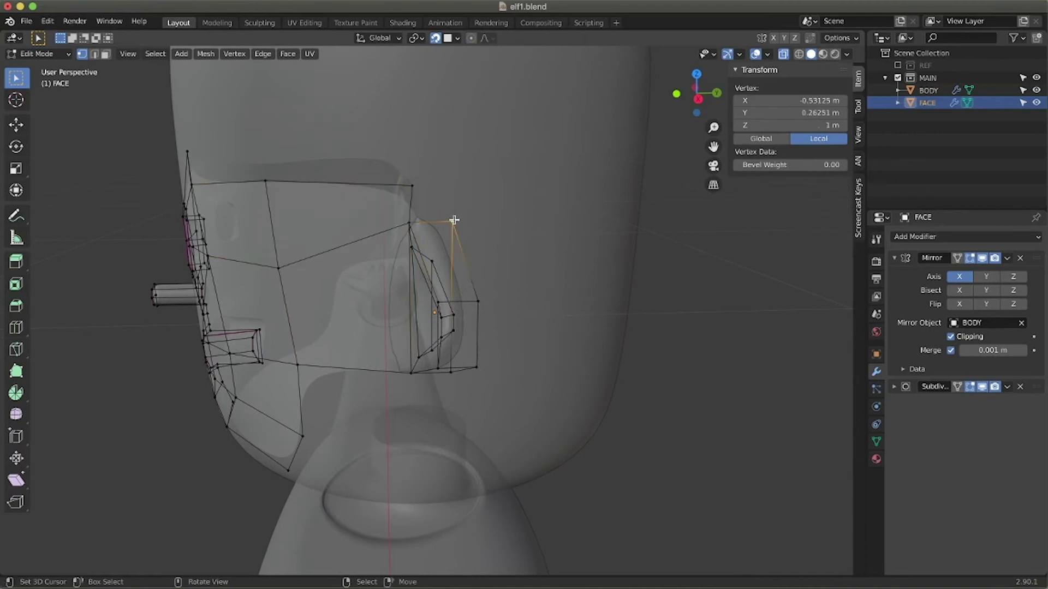
{"action": "key", "text": "e"}
{"action": "left_click", "coordinate": [452, 188]}
{"action": "right_click", "coordinate": [412, 186], "text": "shift"}
{"action": "right_click", "coordinate": [410, 222], "text": "shift"}
{"action": "right_click", "coordinate": [451, 222], "text": "shift"}
{"action": "key", "text": "f"}
{"action": "middle_click_drag", "start_coordinate": [443, 507], "coordinate": [440, 456]}
Extrude the ear's lower front vertex downward and fill the face between it and the cheek
{"action": "right_click", "coordinate": [415, 310]}
{"action": "key", "text": "e"}
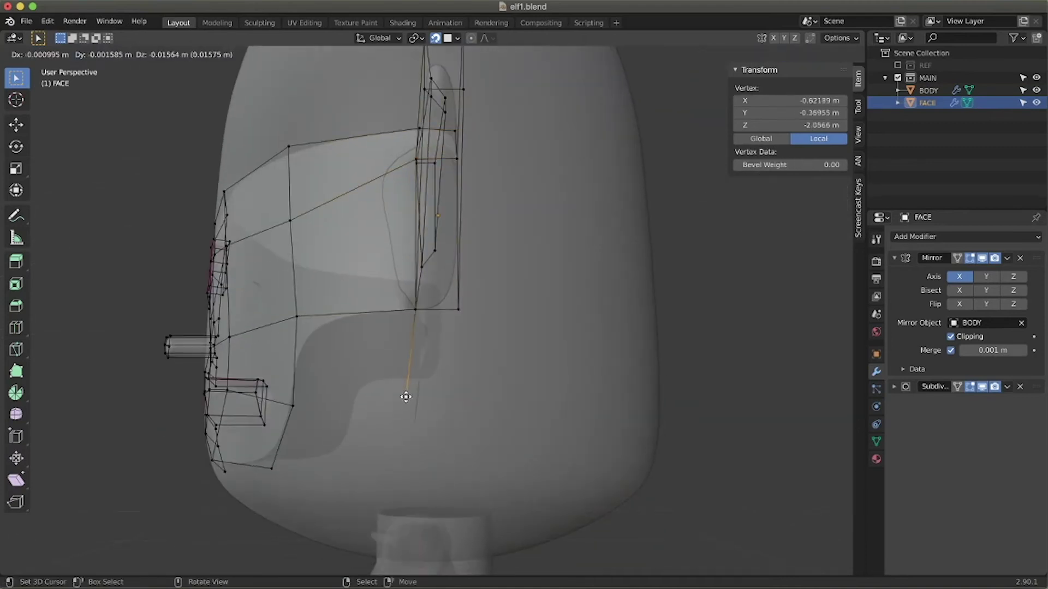
{"action": "left_click", "coordinate": [407, 404]}
{"action": "right_click", "coordinate": [415, 310], "text": "shift"}
{"action": "key", "text": "f"}
Extrude the ear's lower rear vertex downward and fill the face between it and the front vertices below the ear
{"action": "right_click", "coordinate": [459, 309]}
{"action": "key", "text": "e"}
{"action": "left_click", "coordinate": [485, 407]}
{"action": "right_click", "coordinate": [407, 403], "text": "shift"}
{"action": "right_click", "coordinate": [415, 310], "text": "shift"}
{"action": "right_click", "coordinate": [459, 309], "text": "shift"}
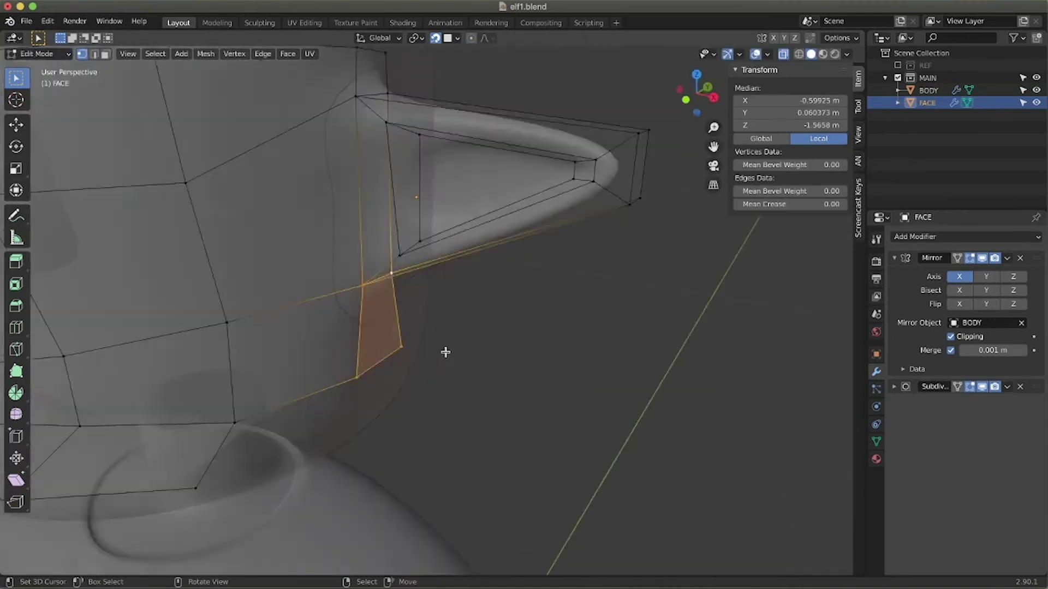
{"action": "middle_click_drag", "start_coordinate": [559, 297], "coordinate": [529, 290]}
{"action": "middle_click_drag", "start_coordinate": [463, 185], "coordinate": [339, 243]}
Extend the rear edge of the strip behind the ear, then show BODY with X-ray on and switch to vertex selection
{"action": "key", "text": "g"}
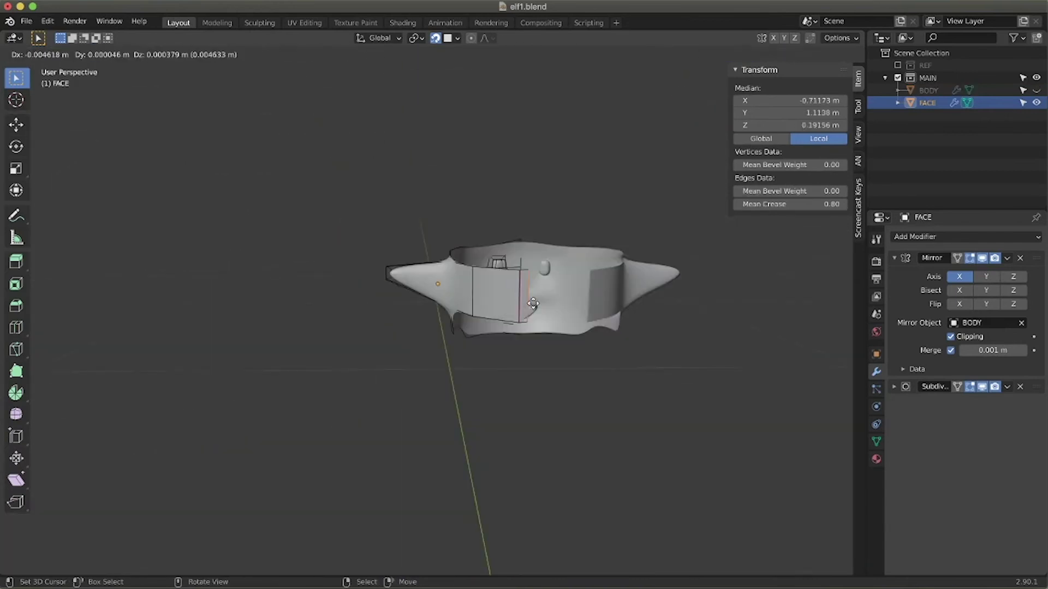
{"action": "middle_click_drag", "start_coordinate": [538, 303], "coordinate": [621, 310]}
{"action": "left_click", "coordinate": [1036, 90]}
{"action": "left_click", "coordinate": [783, 54]}
{"action": "key", "text": "1"}
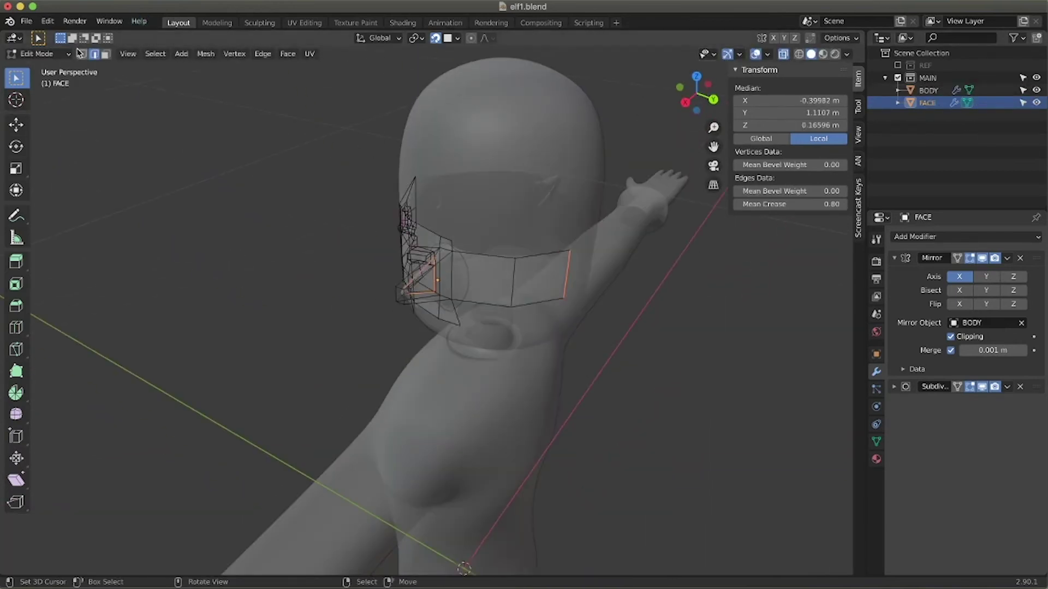
Reposition the middle and rear vertices of the strip behind the ear, snapping them to the head surface
{"action": "right_click", "coordinate": [505, 259]}
{"action": "key", "text": "g"}
{"action": "left_click", "coordinate": [568, 249]}
{"action": "key", "text": "g"}
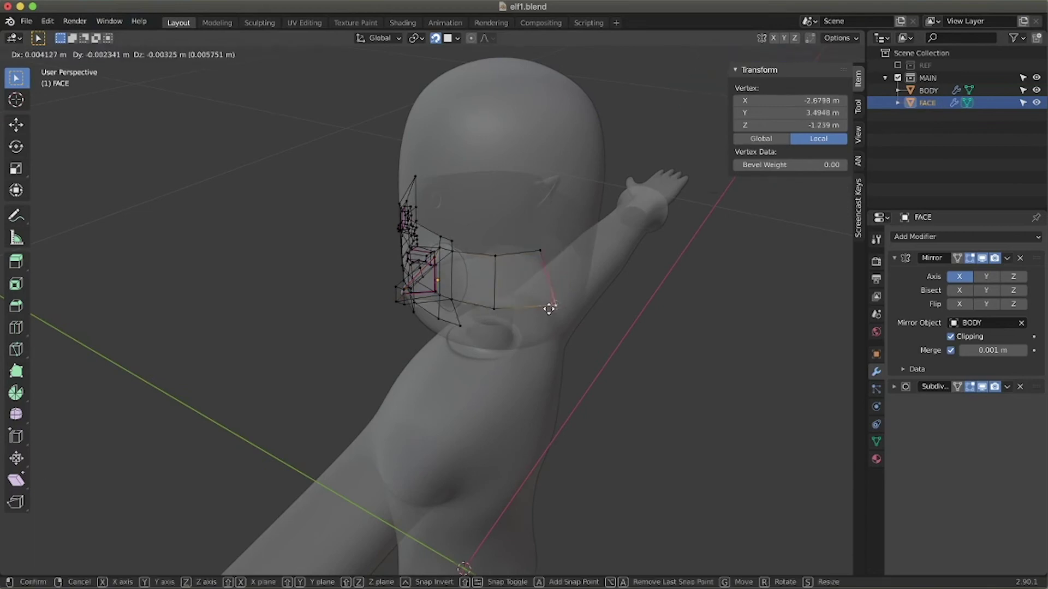
{"action": "left_click", "coordinate": [551, 304]}
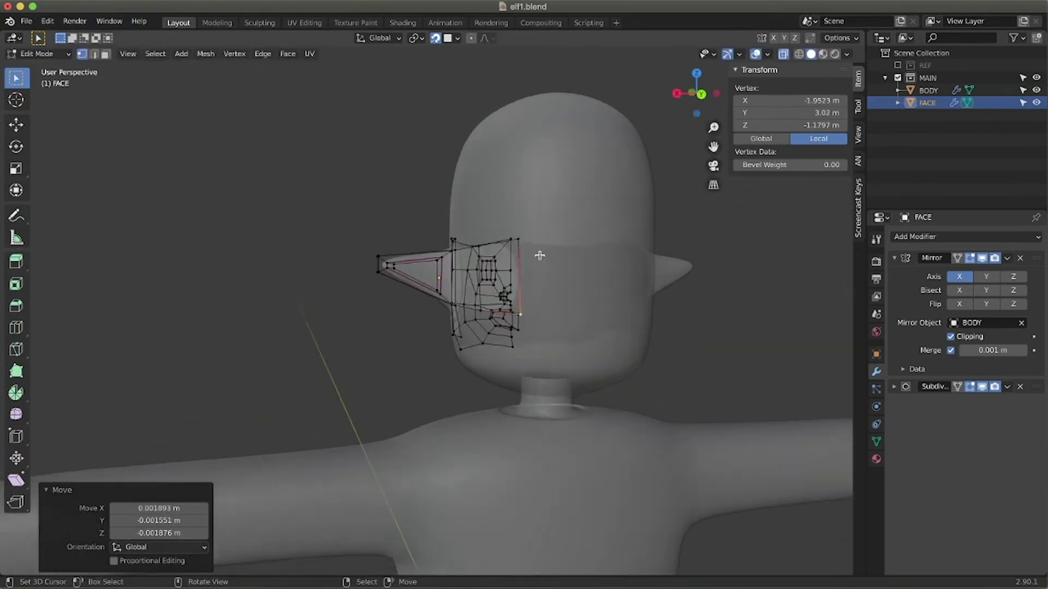
Extrude the strip's rear edge further around the back of the head to its centreline
{"action": "middle_click_drag", "start_coordinate": [540, 257], "coordinate": [568, 267]}
{"action": "right_click", "coordinate": [534, 261], "text": "alt"}
{"action": "key", "text": "alt+a"}
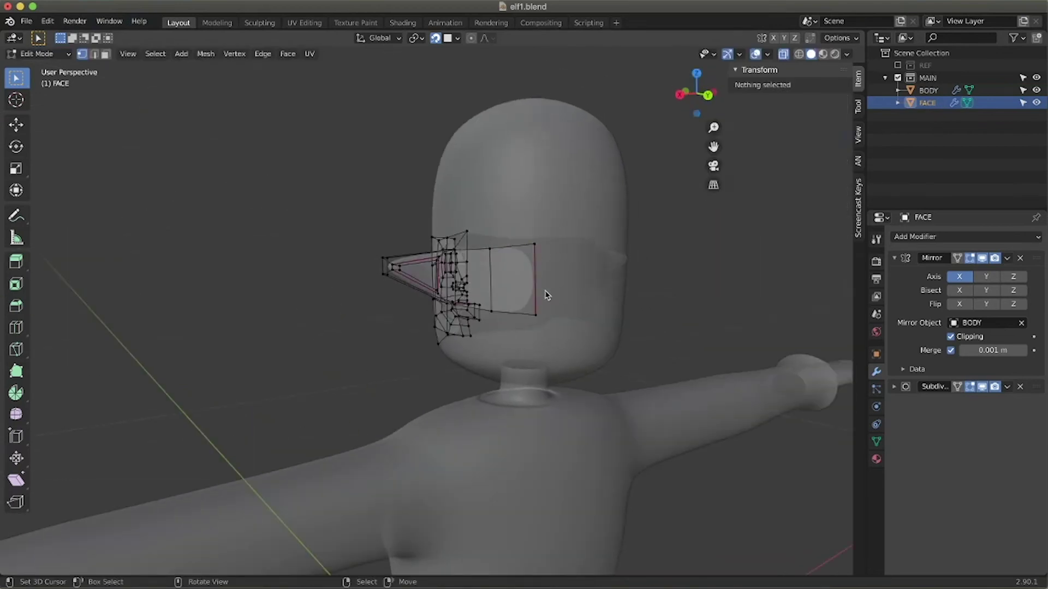
{"action": "right_click", "coordinate": [545, 293], "text": "alt"}
{"action": "key", "text": "e"}
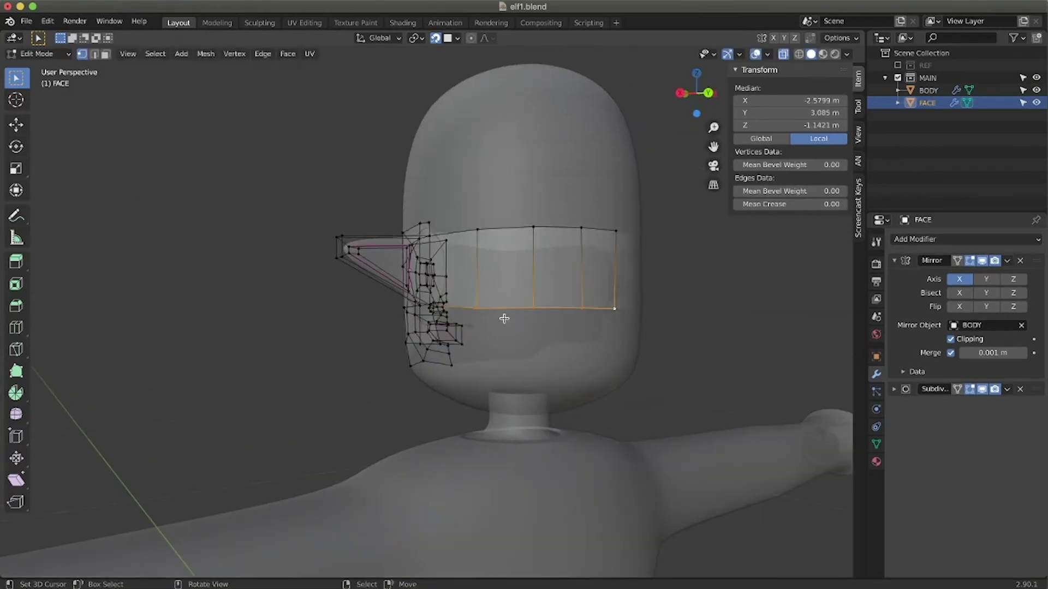
Extrude the strip's lower edges at the back of the head downward along Z by about 0.014 m
{"action": "left_click", "coordinate": [503, 318]}
{"action": "middle_click_drag", "start_coordinate": [615, 308], "coordinate": [549, 337]}
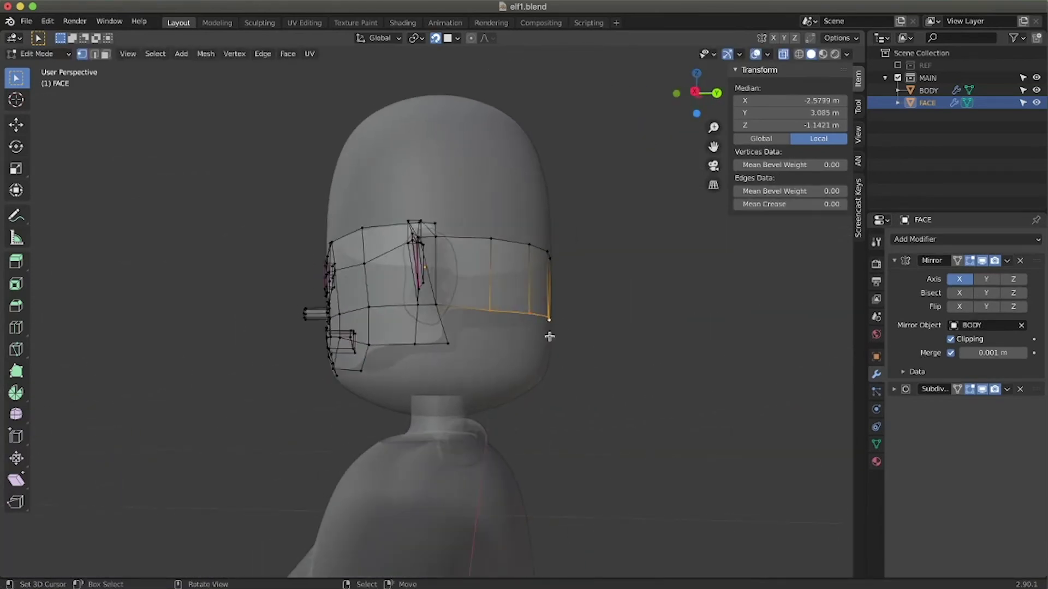
{"action": "key", "text": "g"}
{"action": "key", "text": "z"}
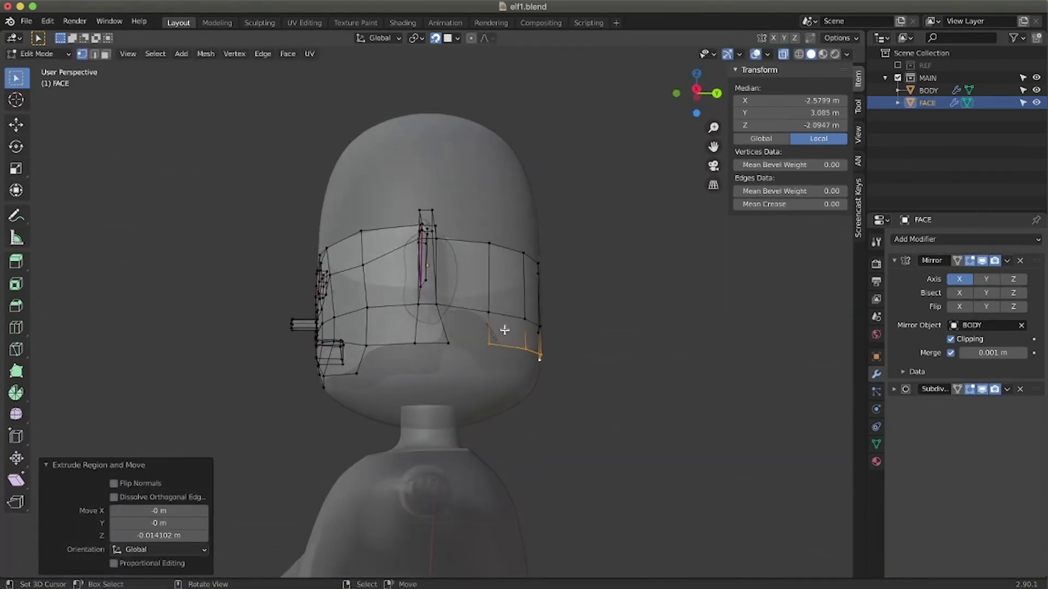
Fill the face between the vertices below the ear and the lowered rear strip, and extrude the lower edge loop under the jaw
{"action": "left_click", "coordinate": [473, 307]}
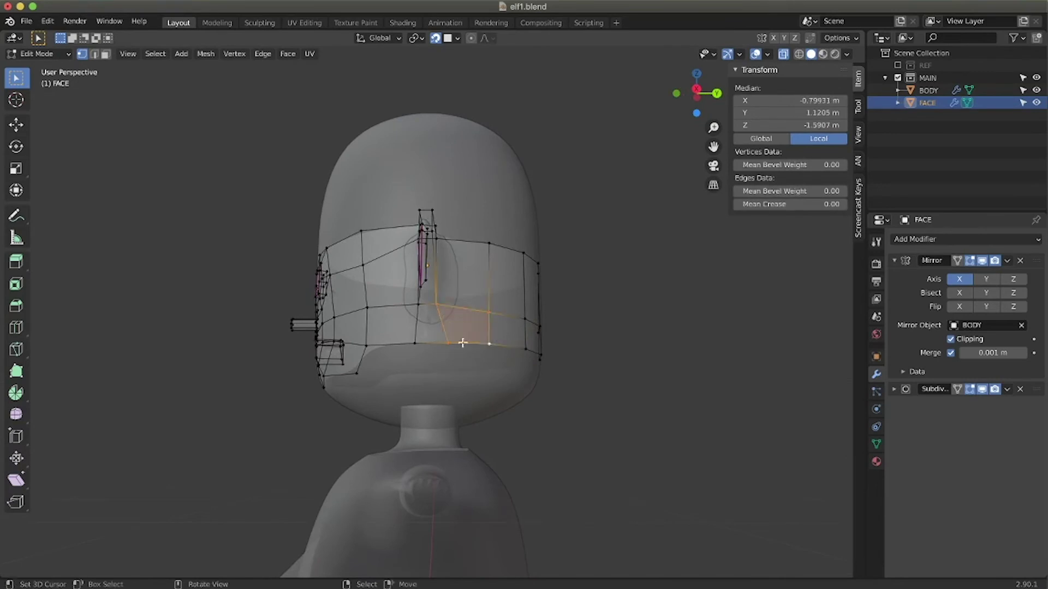
{"action": "left_click", "coordinate": [480, 343], "text": "alt"}
{"action": "middle_click_drag", "start_coordinate": [480, 343], "coordinate": [448, 372]}
{"action": "key", "text": "e"}
{"action": "left_click", "coordinate": [434, 344]}
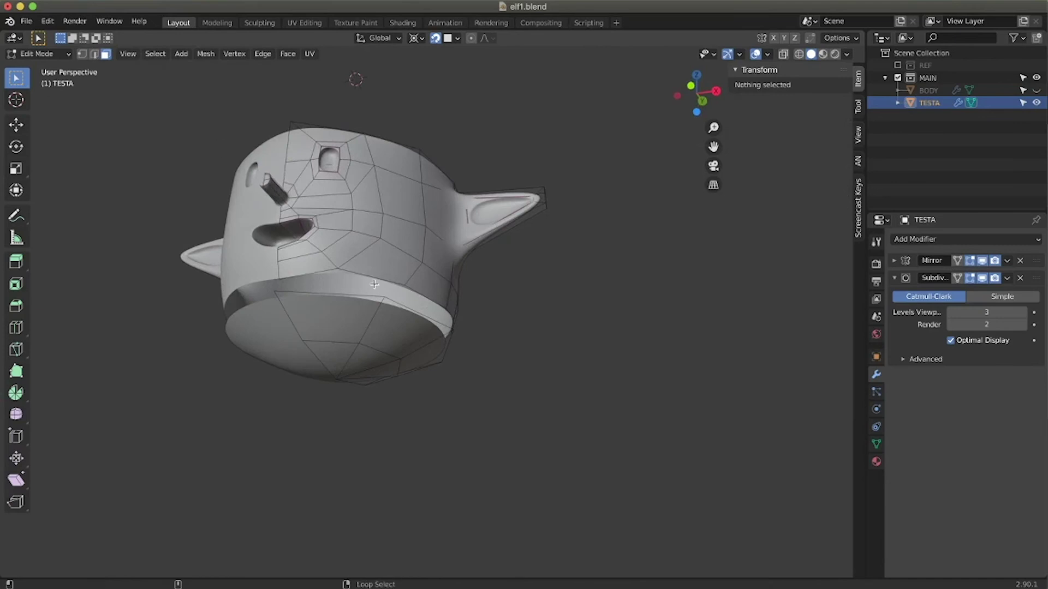
Bridge the gap between the face's lower rim and the underside of the head on TESTA
{"action": "middle_click_drag", "start_coordinate": [374, 283], "coordinate": [363, 305]}
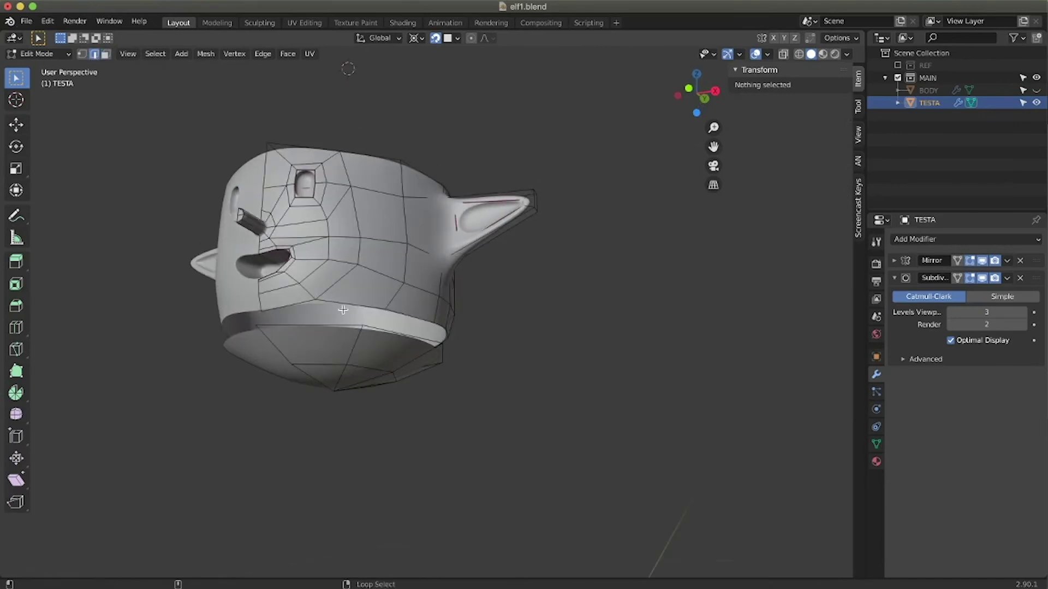
{"action": "left_click", "coordinate": [343, 310], "text": "alt"}
{"action": "key", "text": "F3"}
{"action": "left_click", "coordinate": [468, 339]}
Scale the edge loop along the jaw to about 0.89, excluding the Z axis
{"action": "middle_click_drag", "start_coordinate": [468, 339], "coordinate": [391, 385]}
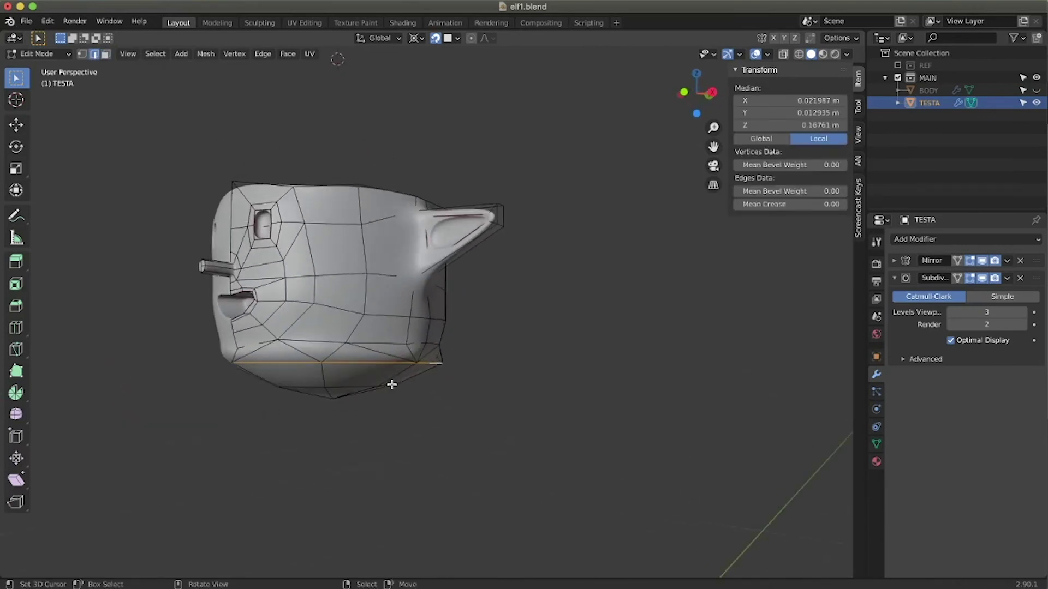
{"action": "key", "text": "s"}
{"action": "key", "text": "shift+z"}
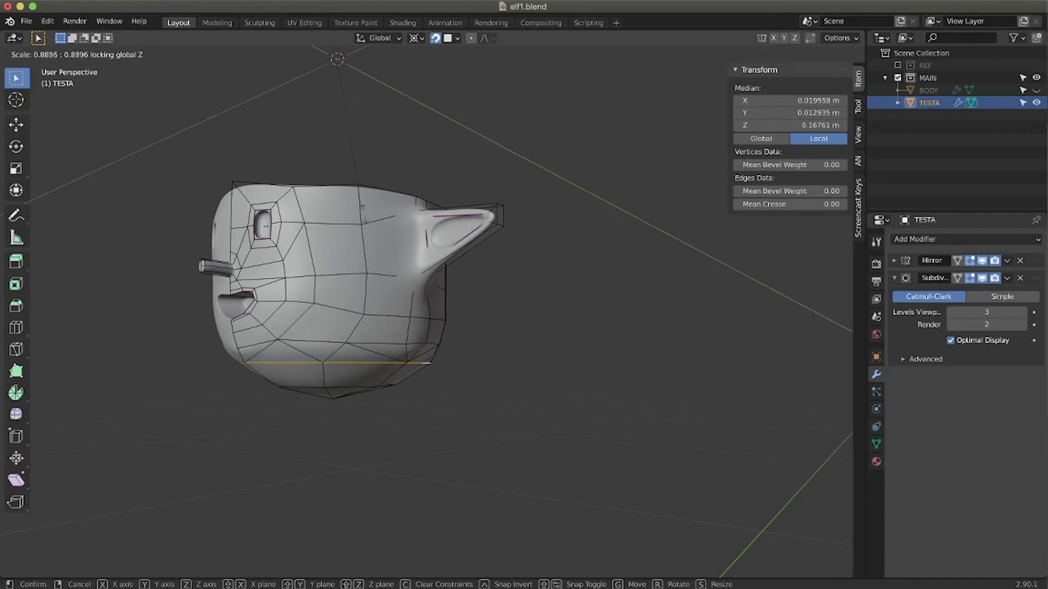
{"action": "left_click", "coordinate": [374, 216]}
Slide the selected edge loop on the lower head by a factor of about -0.412
{"action": "middle_click_drag", "start_coordinate": [382, 327], "coordinate": [351, 294]}
{"action": "key", "text": "g"}
{"action": "key", "text": "g"}
{"action": "left_click", "coordinate": [427, 308]}
{"action": "left_click", "coordinate": [351, 294]}
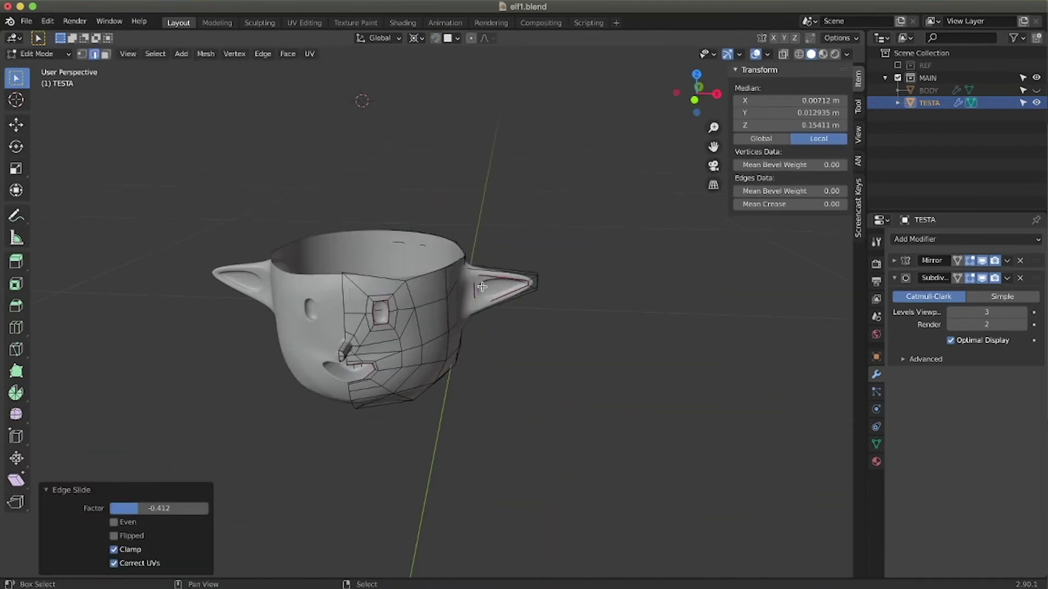
Add a 16-vertex circle above the open head and fit it around the head's upper rim
{"action": "key", "text": "shift+a"}
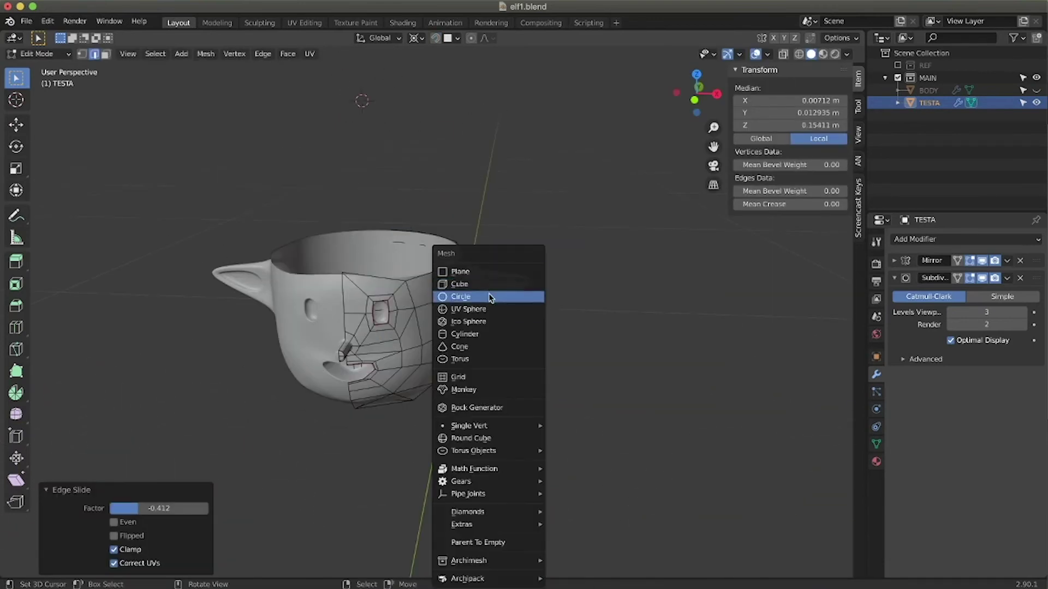
{"action": "left_click", "coordinate": [489, 293]}
{"action": "scroll", "coordinate": [452, 222], "scroll_direction": "down", "scroll_amount": 8}
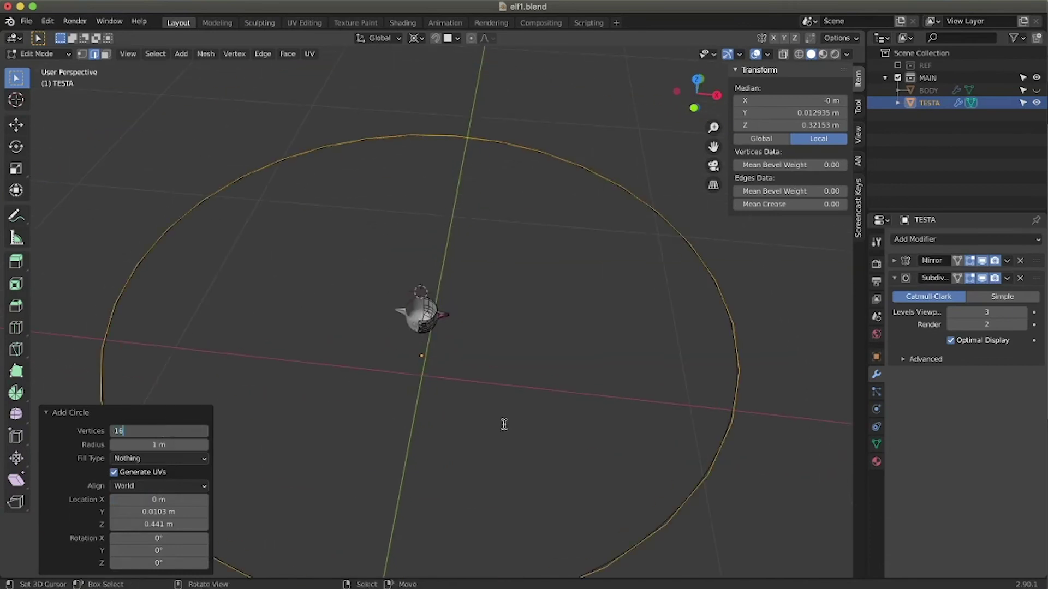
{"action": "key", "text": "Return"}
{"action": "key", "text": "KP_7"}
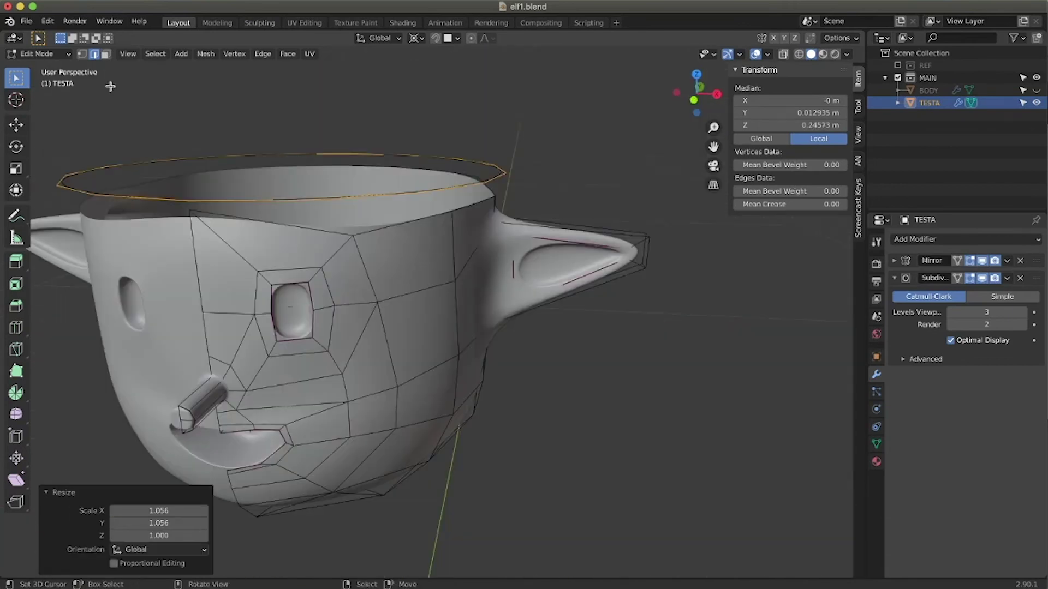
Switch snapping to Vertex and snap the front centre vertex of the head's upper rim onto the circle
{"action": "left_click", "coordinate": [189, 210]}
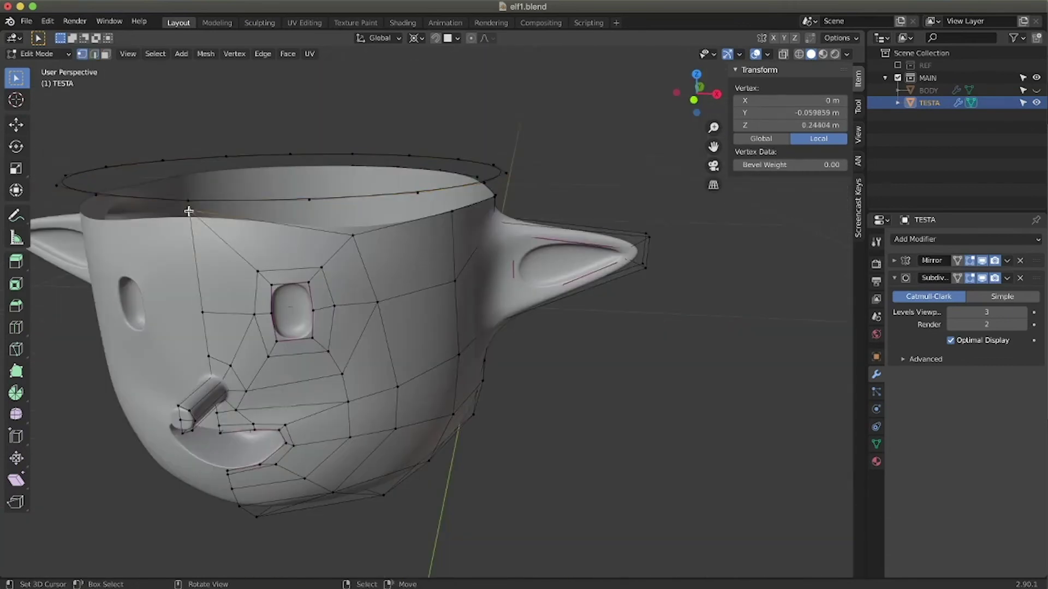
{"action": "left_click", "coordinate": [452, 39]}
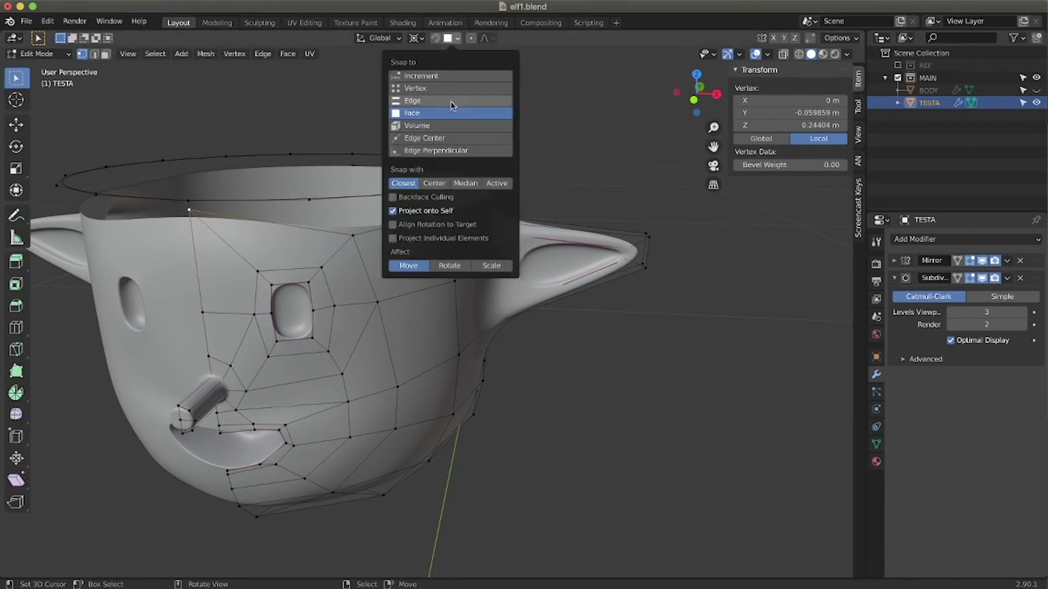
{"action": "left_click", "coordinate": [451, 88]}
{"action": "key", "text": "g"}
{"action": "left_click", "coordinate": [310, 201]}
Snap the upper rim vertices from the forehead to above the ear onto the nearest circle vertices
{"action": "middle_click_drag", "start_coordinate": [380, 222], "coordinate": [327, 218]}
{"action": "right_click", "coordinate": [316, 206]}
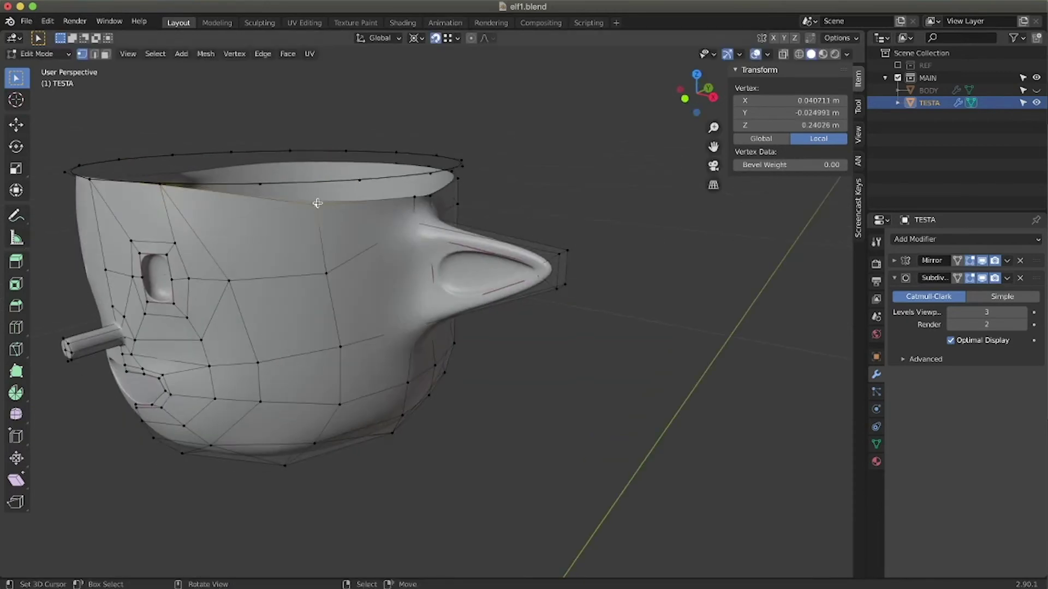
{"action": "key", "text": "g"}
{"action": "left_click", "coordinate": [273, 186]}
{"action": "middle_click_drag", "start_coordinate": [377, 192], "coordinate": [333, 192]}
{"action": "right_click", "coordinate": [336, 190]}
{"action": "key", "text": "g"}
{"action": "left_click", "coordinate": [263, 172]}
{"action": "right_click", "coordinate": [352, 189]}
{"action": "key", "text": "g"}
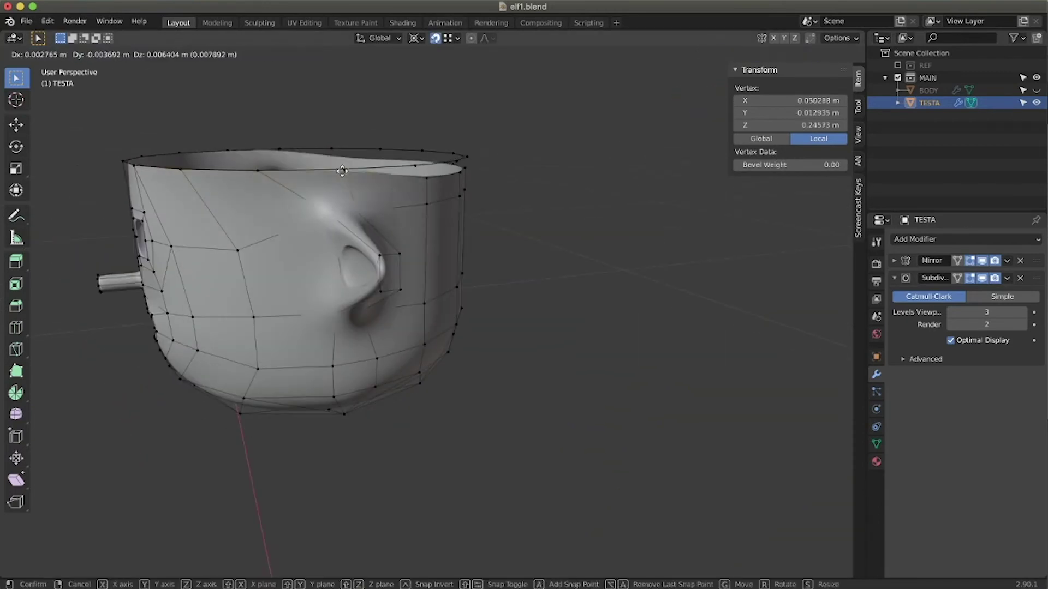
{"action": "left_click", "coordinate": [343, 170]}
Snap the remaining upper rim vertices behind the ear and across the back of the head onto the circle
{"action": "right_click", "coordinate": [416, 178]}
{"action": "mouse_move", "coordinate": [442, 179]}
{"action": "middle_mouse_down"}
{"action": "mouse_move", "coordinate": [411, 179]}
{"action": "mouse_move", "coordinate": [431, 180]}
{"action": "middle_mouse_up"}
{"action": "key", "text": "g"}
{"action": "right_click_drag", "start_coordinate": [437, 178], "coordinate": [412, 163]}
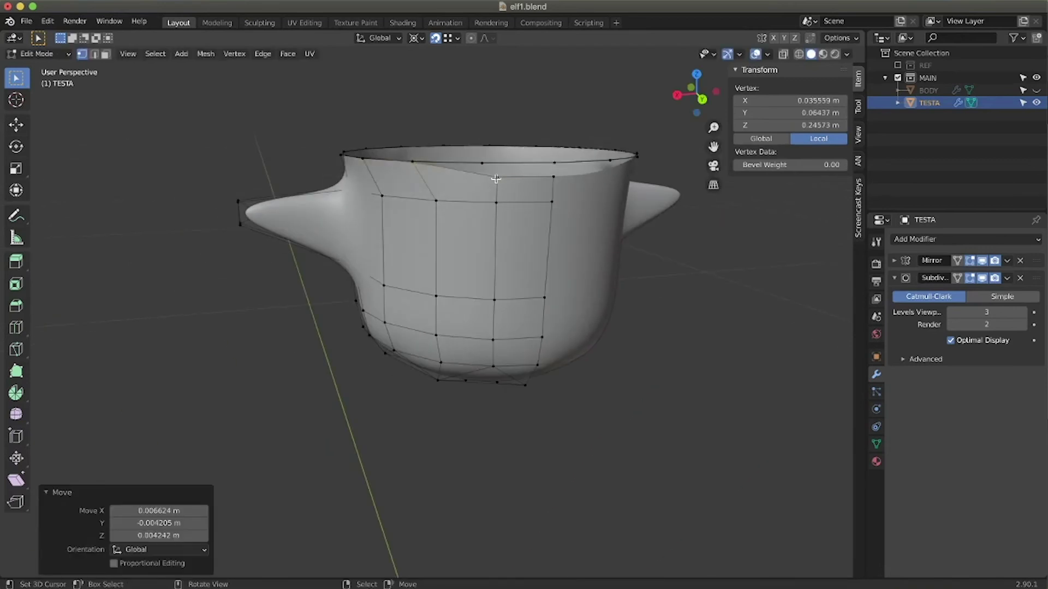
{"action": "right_click_drag", "start_coordinate": [495, 179], "coordinate": [481, 164]}
{"action": "right_click_drag", "start_coordinate": [553, 177], "coordinate": [554, 166]}
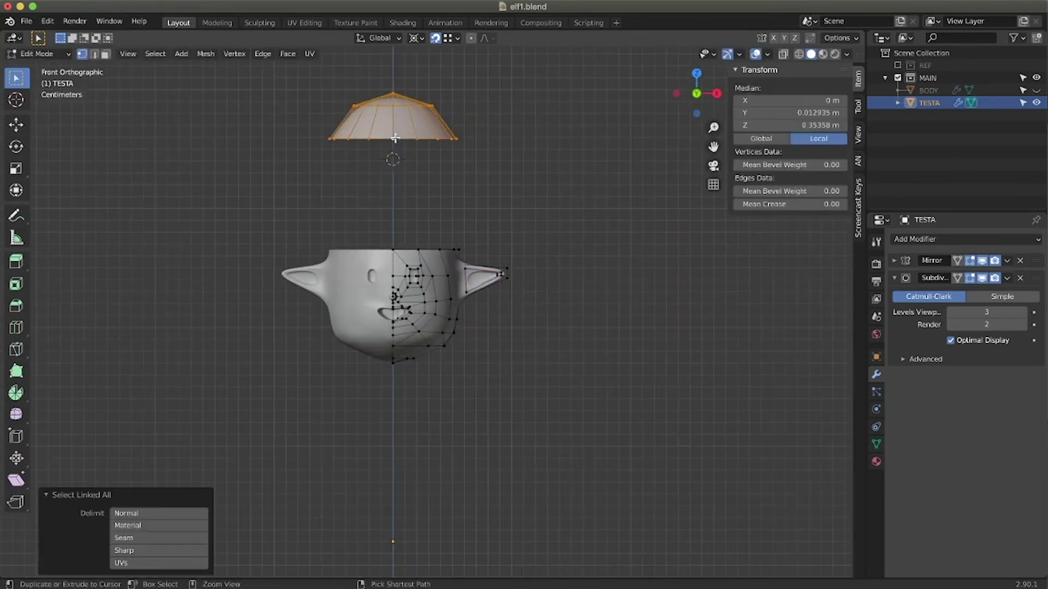
Lower the skull cap toward the head and bridge its lower edge loop with the head's upper rim
{"action": "key", "text": "g"}
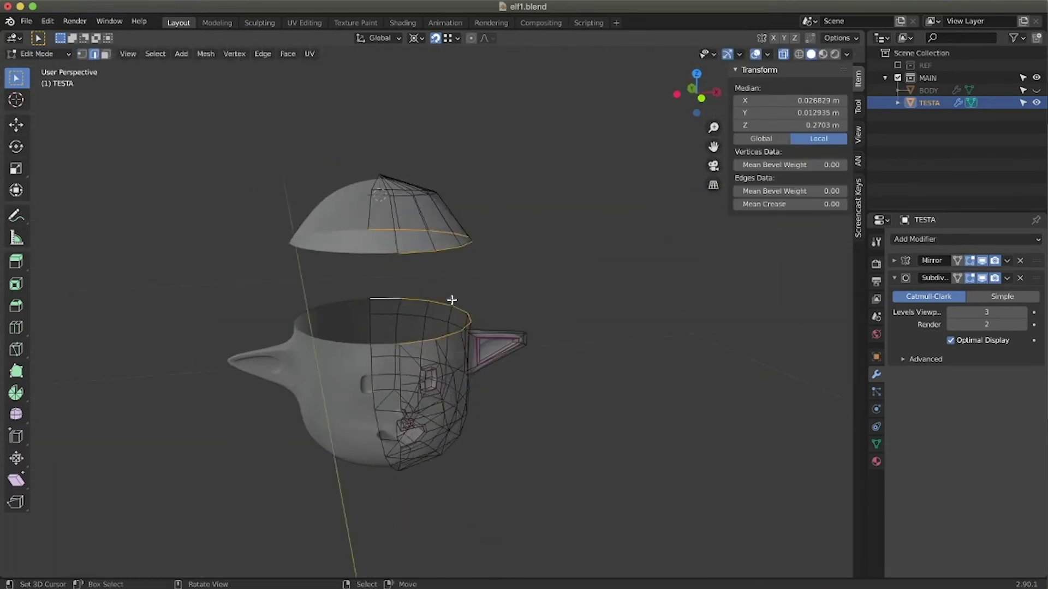
{"action": "key", "text": "F3"}
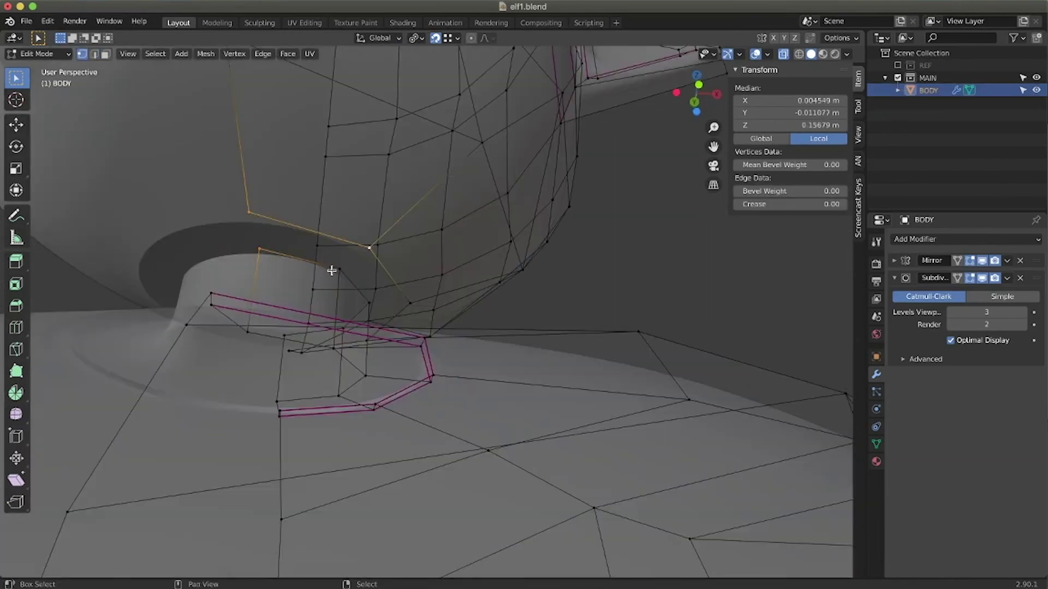
Fill the faces between the opening under the head and the upper edge of the neck on BODY
{"action": "left_click", "coordinate": [331, 271], "text": "shift"}
{"action": "middle_click_drag", "start_coordinate": [351, 264], "coordinate": [184, 320]}
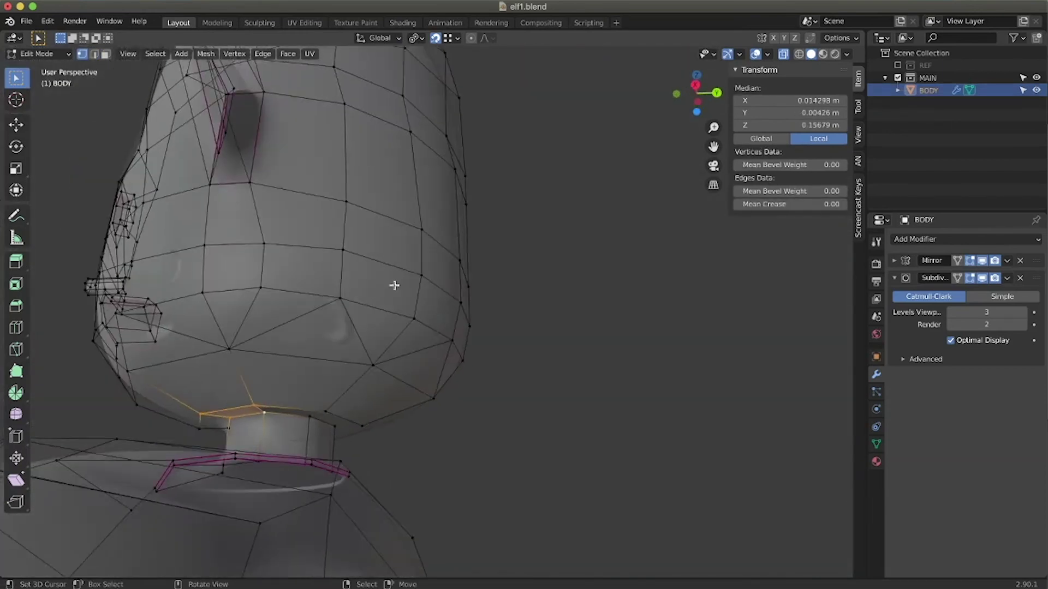
{"action": "middle_click_drag", "start_coordinate": [393, 286], "coordinate": [274, 422]}
{"action": "left_click", "coordinate": [273, 422]}
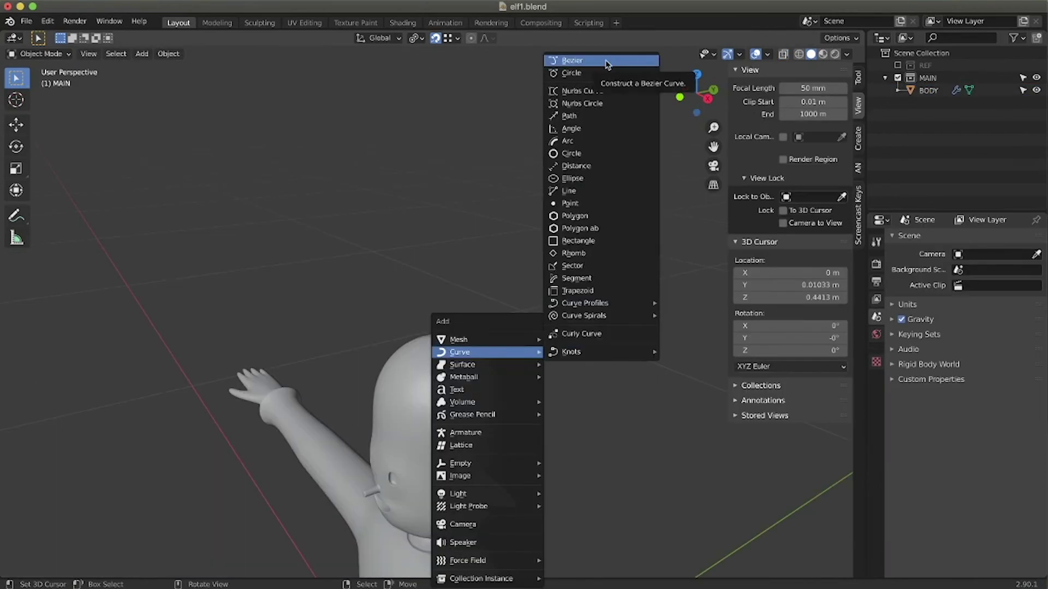
Add a Bezier curve above the head, scale it down and rotate it
{"action": "left_click", "coordinate": [607, 63]}
{"action": "scroll", "coordinate": [553, 306], "scroll_direction": "down", "scroll_amount": 4}
{"action": "key", "text": "s"}
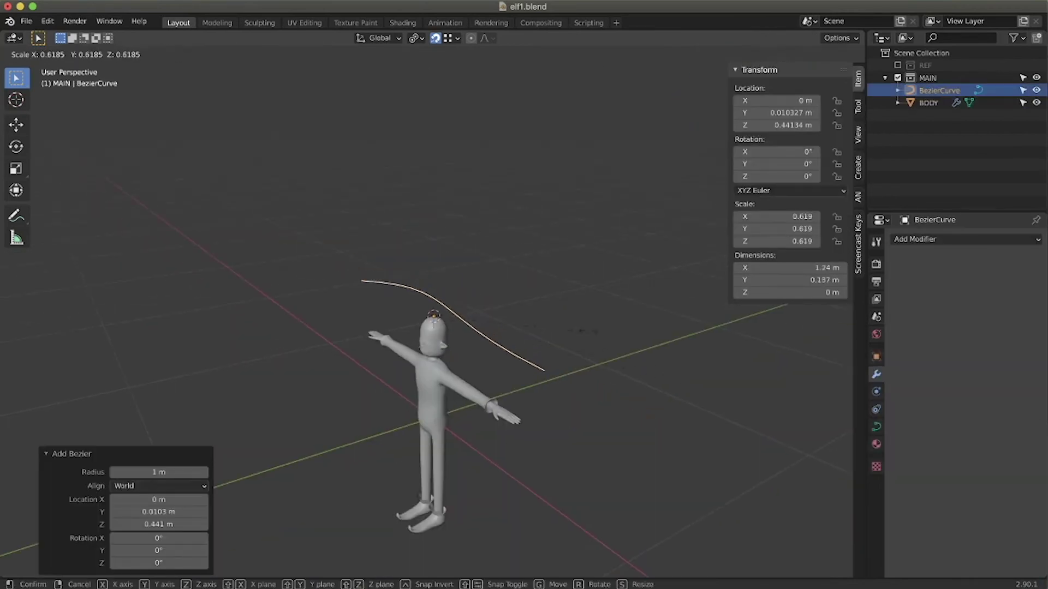
{"action": "left_click", "coordinate": [480, 332]}
{"action": "key", "text": "r"}
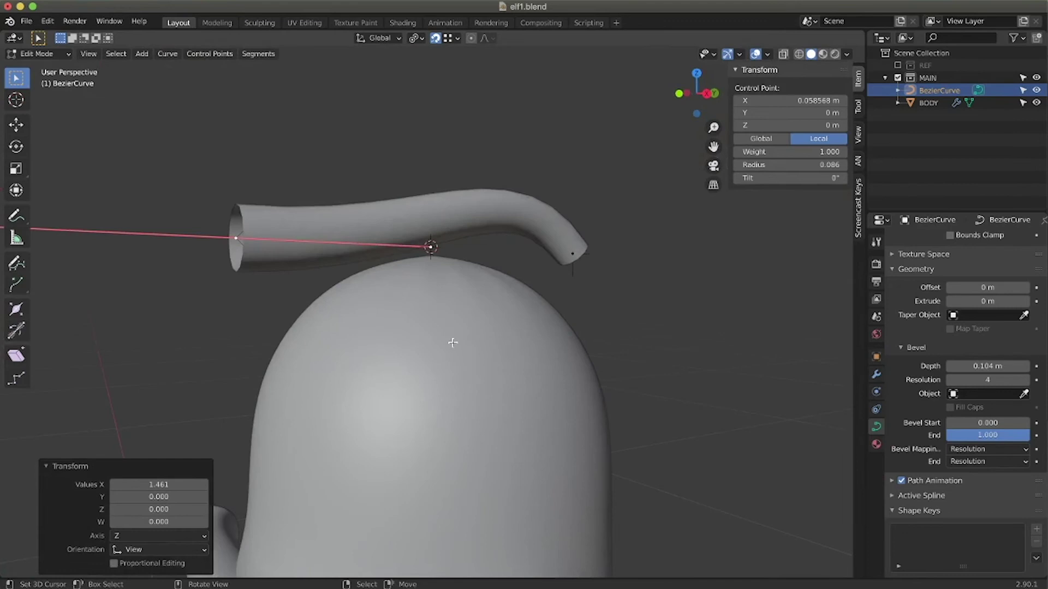
Taper the front end of the beveled curve to a radius of 0.005 and subdivide the curve with one cut
{"action": "key", "text": "g"}
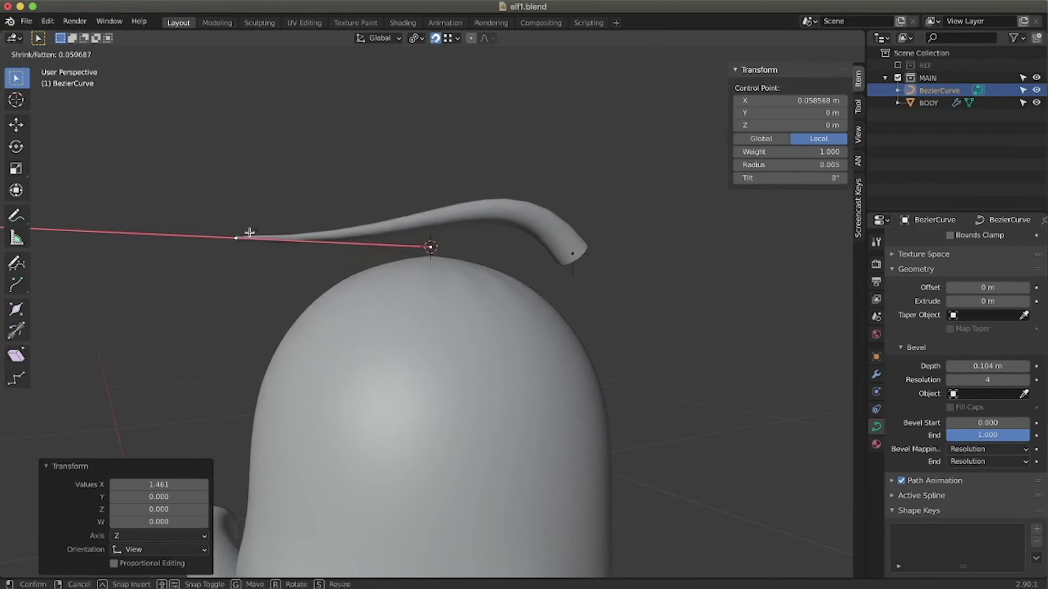
{"action": "left_click", "coordinate": [245, 232]}
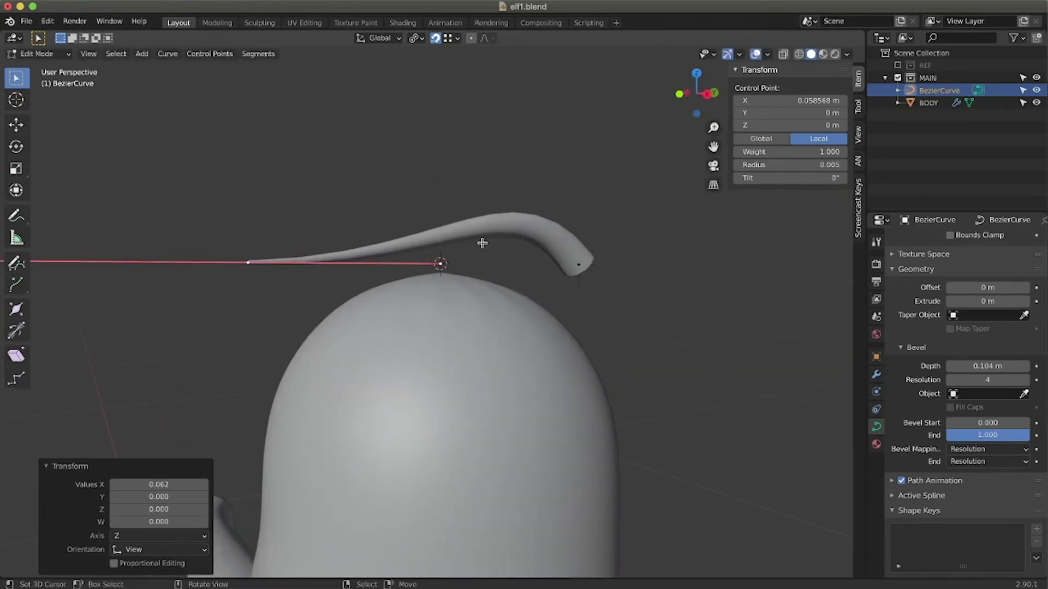
{"action": "right_click", "coordinate": [470, 262]}
{"action": "left_click", "coordinate": [480, 268]}
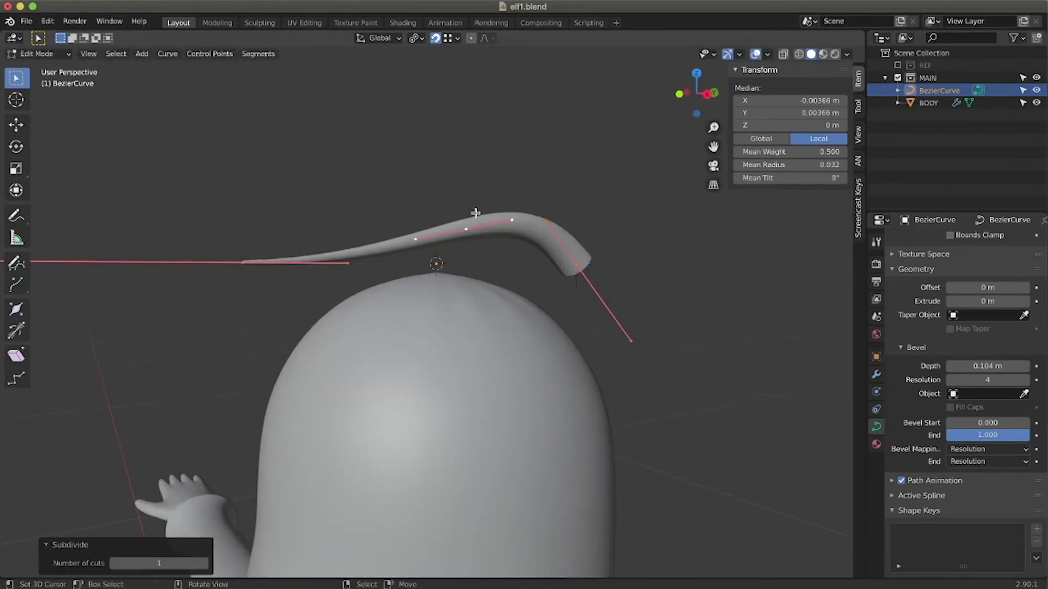
Shrink the curve's rear control point to a radius of about 0.012 and thicken the middle point to about 0.058
{"action": "left_click", "coordinate": [576, 265]}
{"action": "key", "text": "alt+s"}
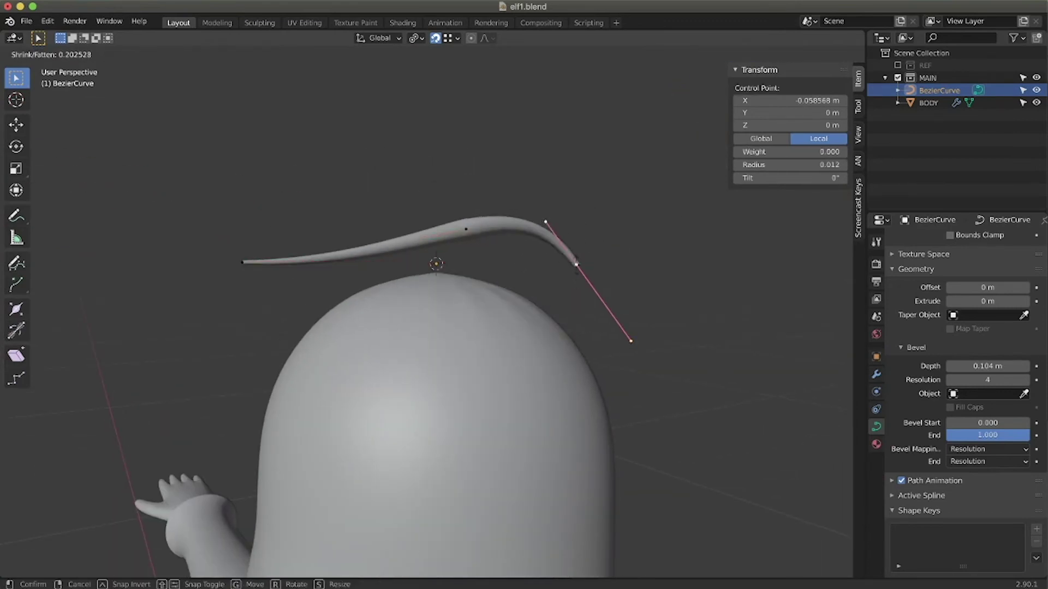
{"action": "left_click", "coordinate": [501, 241]}
{"action": "left_click", "coordinate": [478, 240]}
{"action": "key", "text": "alt+s"}
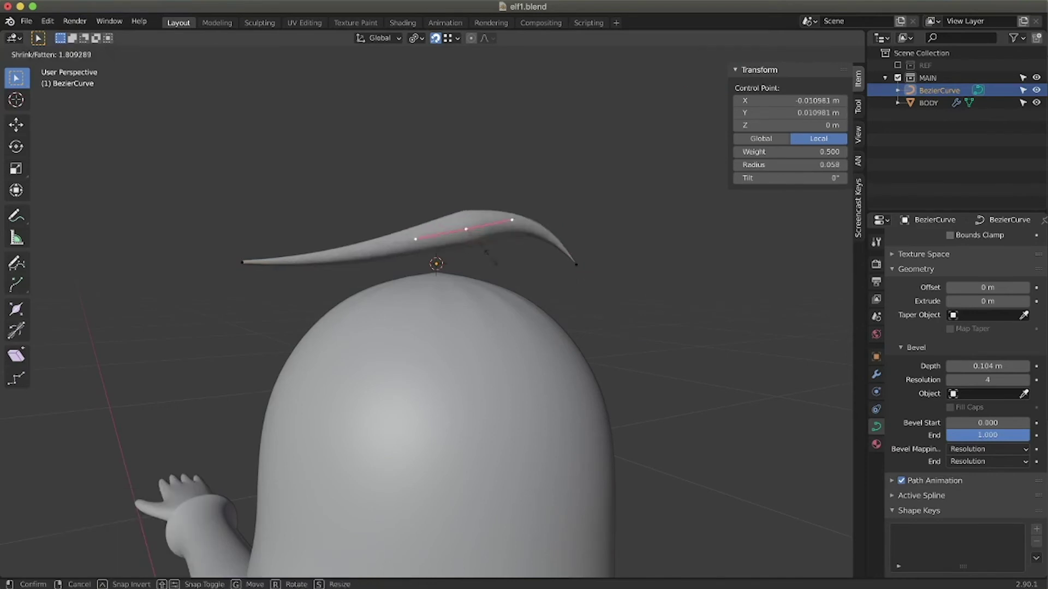
{"action": "left_click", "coordinate": [485, 249]}
Move the hair curve's front end point with X locked so the strand's tip sits at the front of the head
{"action": "middle_click_drag", "start_coordinate": [485, 249], "coordinate": [331, 264]}
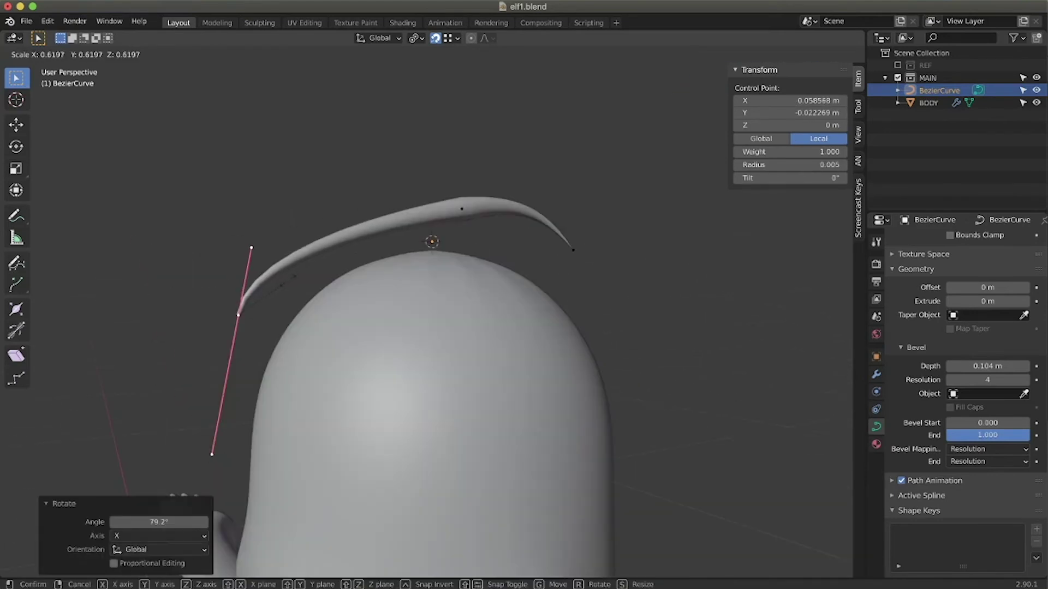
{"action": "left_click", "coordinate": [268, 344]}
{"action": "key", "text": "g"}
{"action": "key", "text": "x"}
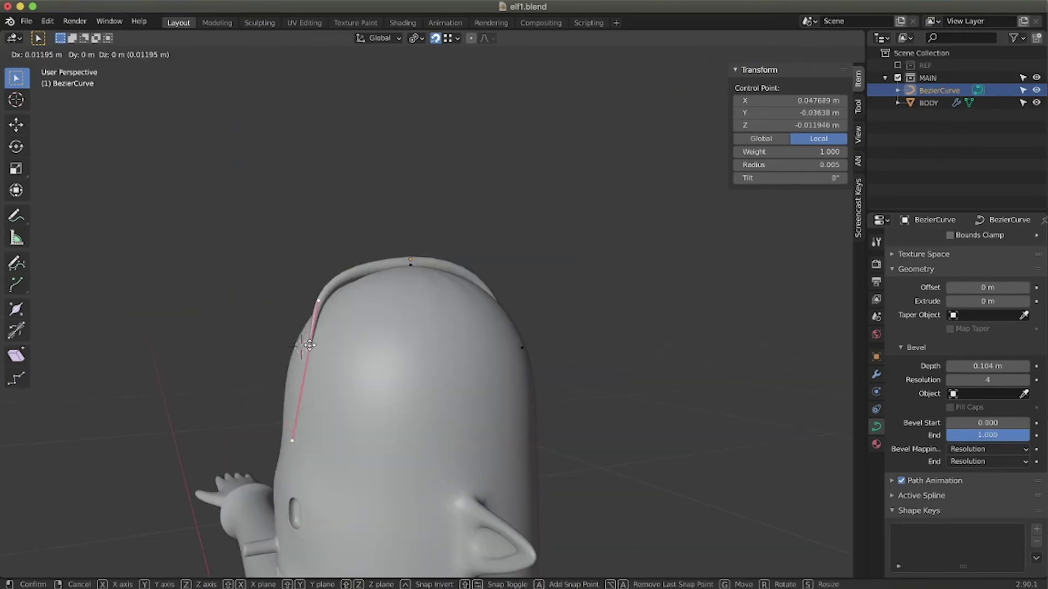
{"action": "key", "text": "shift+x"}
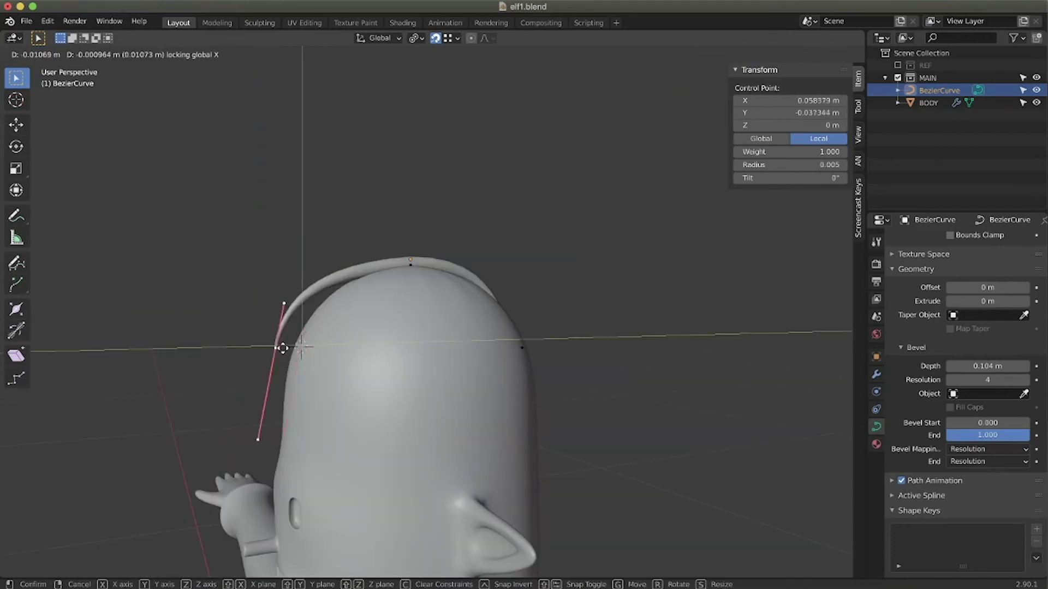
{"action": "left_click", "coordinate": [283, 347]}
Move the curve's rear end point down behind the head and scale its handles so the strand follows the skull
{"action": "middle_click_drag", "start_coordinate": [283, 347], "coordinate": [262, 349]}
{"action": "middle_click_drag", "start_coordinate": [437, 380], "coordinate": [434, 334], "text": "shift"}
{"action": "right_click", "coordinate": [424, 332]}
{"action": "key", "text": "g"}
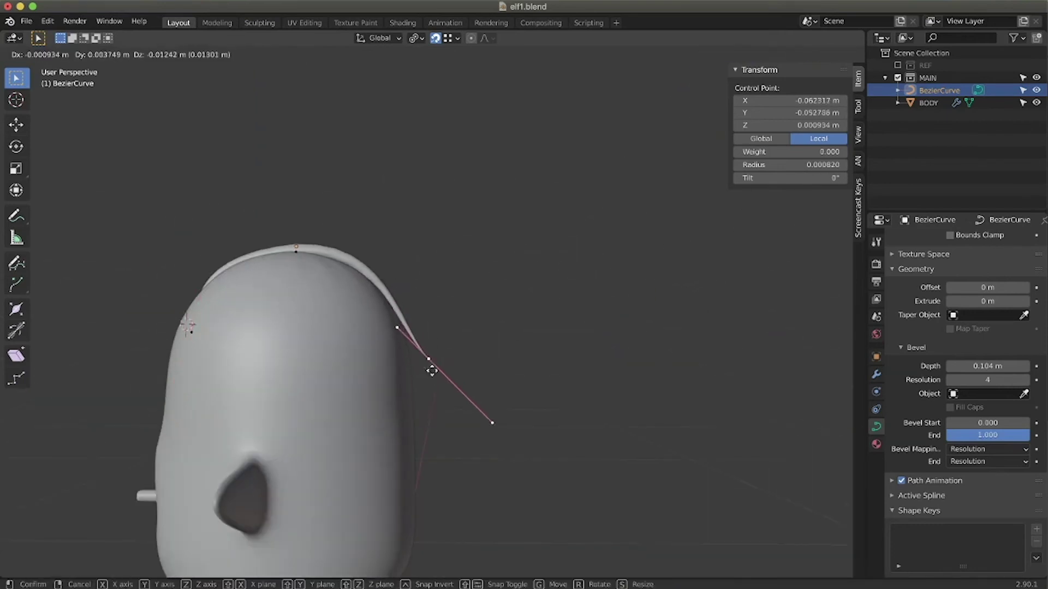
{"action": "left_click", "coordinate": [438, 397]}
{"action": "key", "text": "s"}
{"action": "left_click", "coordinate": [454, 423]}
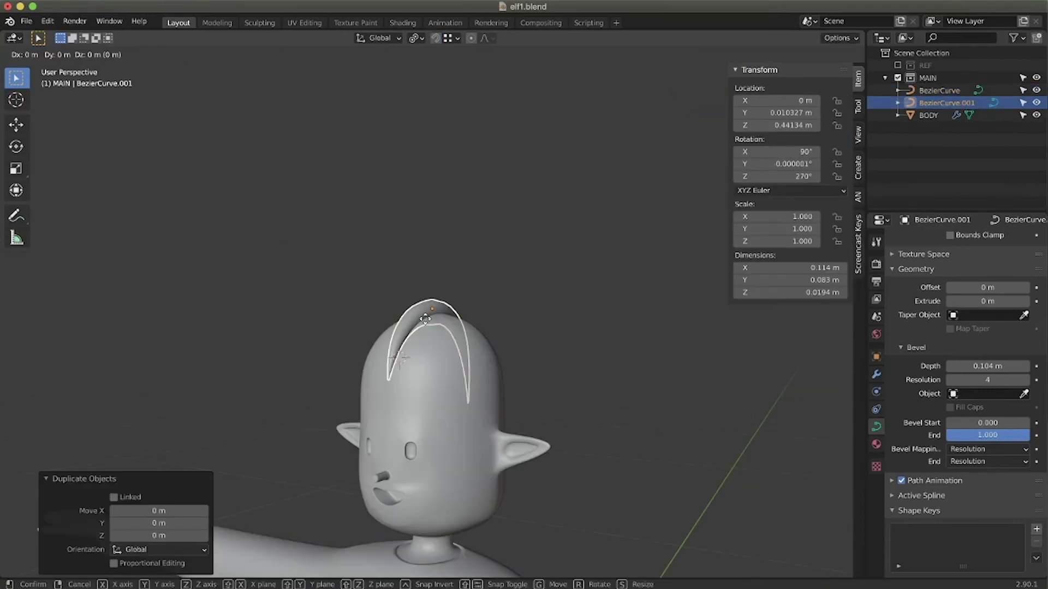
Place a copy of the hair strand about 0.0105 m along X and duplicate it again to cover the head
{"action": "key", "text": "x"}
{"action": "left_click", "coordinate": [436, 324]}
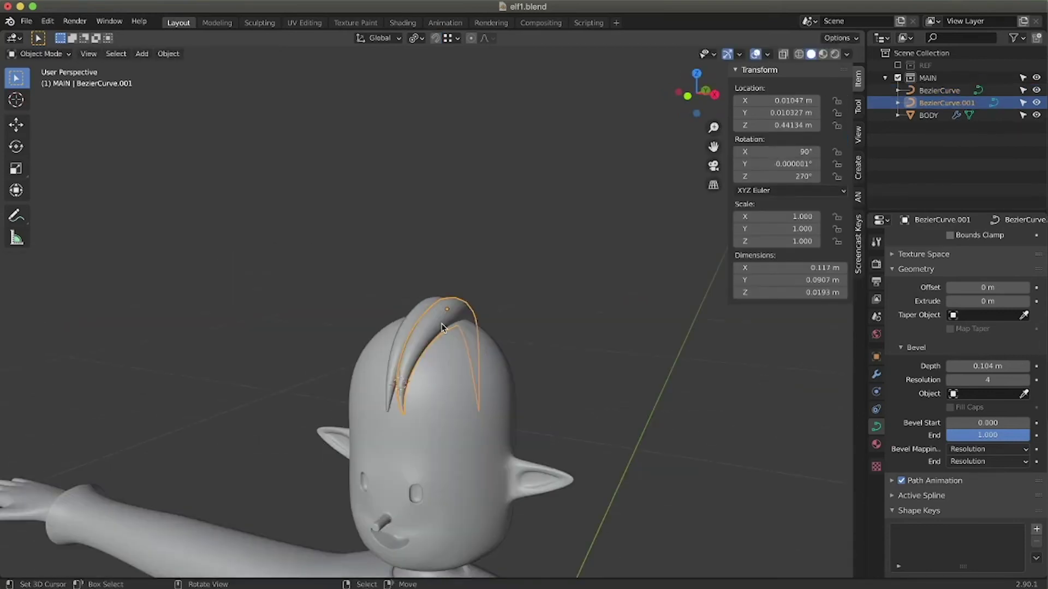
{"action": "key", "text": "shift+d"}
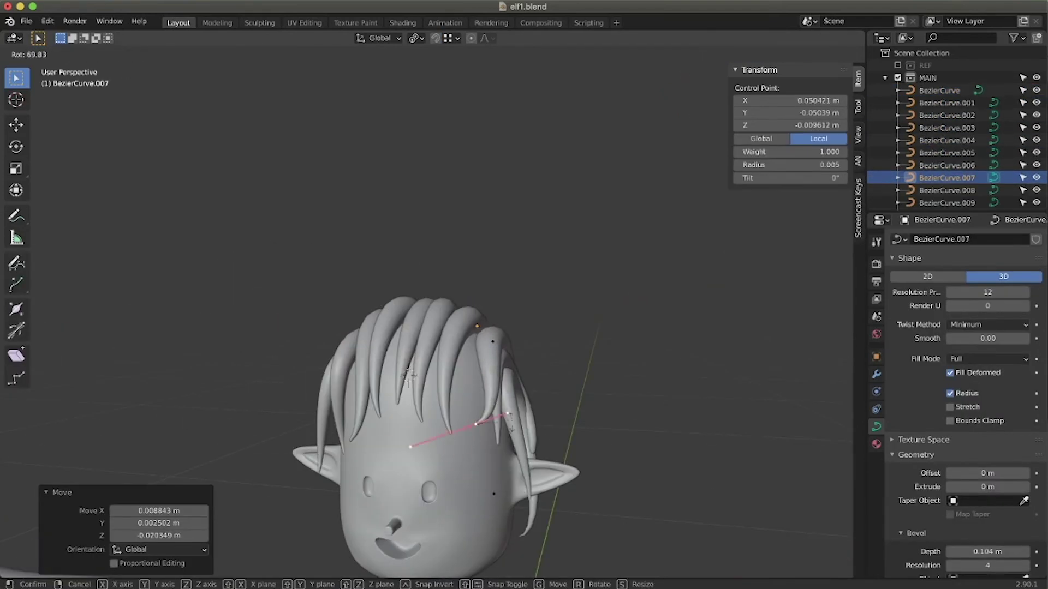
Reposition and rotate the control points of the strand beside the ear, and adjust the thickness of its upper end
{"action": "key", "text": "g"}
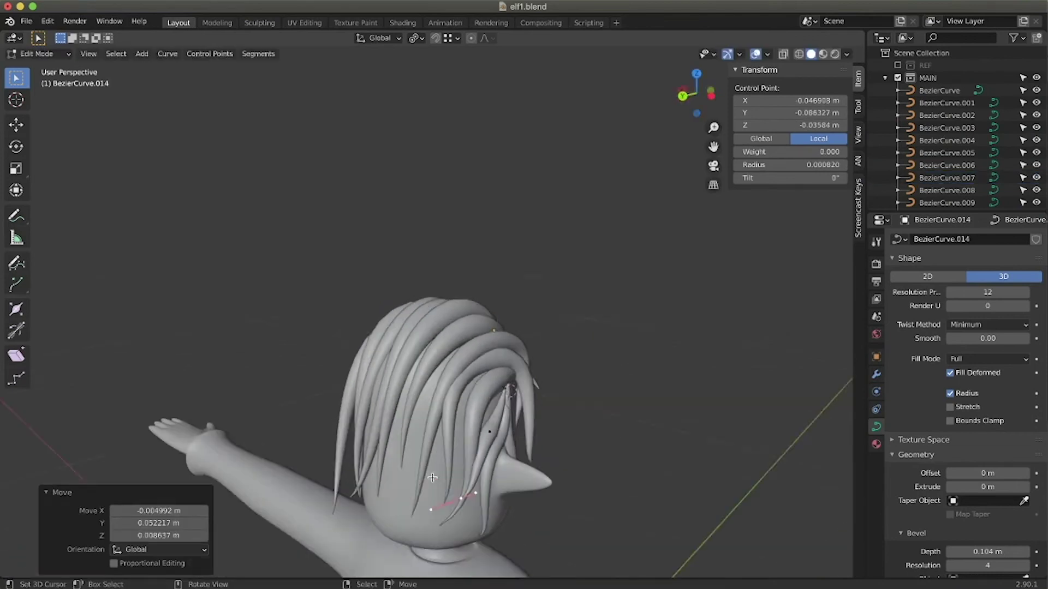
{"action": "middle_click_drag", "start_coordinate": [415, 447], "coordinate": [469, 496]}
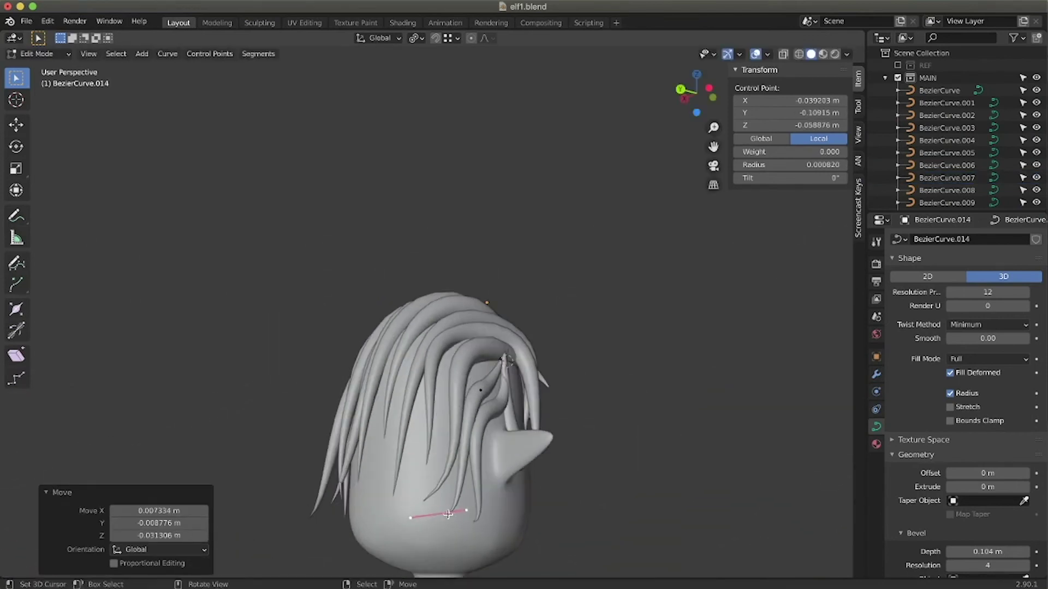
{"action": "left_click", "coordinate": [438, 389]}
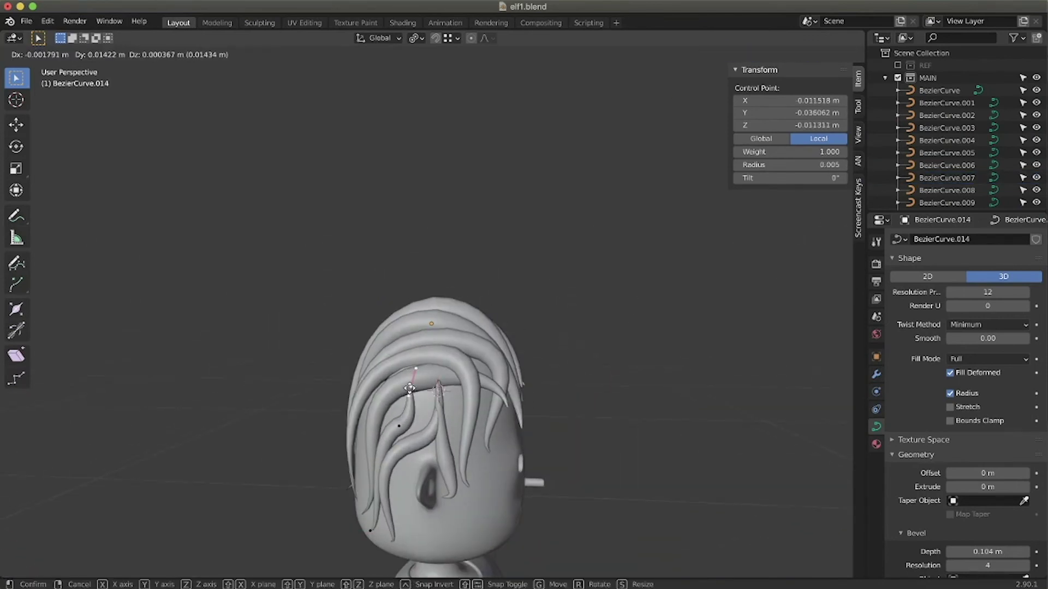
{"action": "left_click", "coordinate": [409, 388]}
{"action": "left_click", "coordinate": [398, 426]}
{"action": "key", "text": "r"}
{"action": "left_click", "coordinate": [401, 434]}
{"action": "key", "text": "g"}
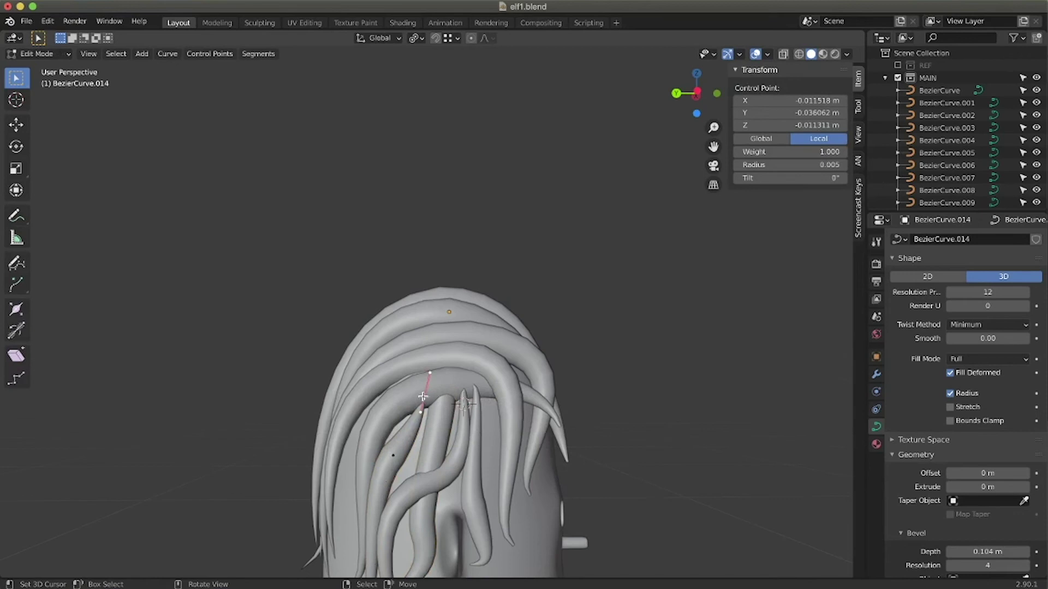
{"action": "key", "text": "alt+s"}
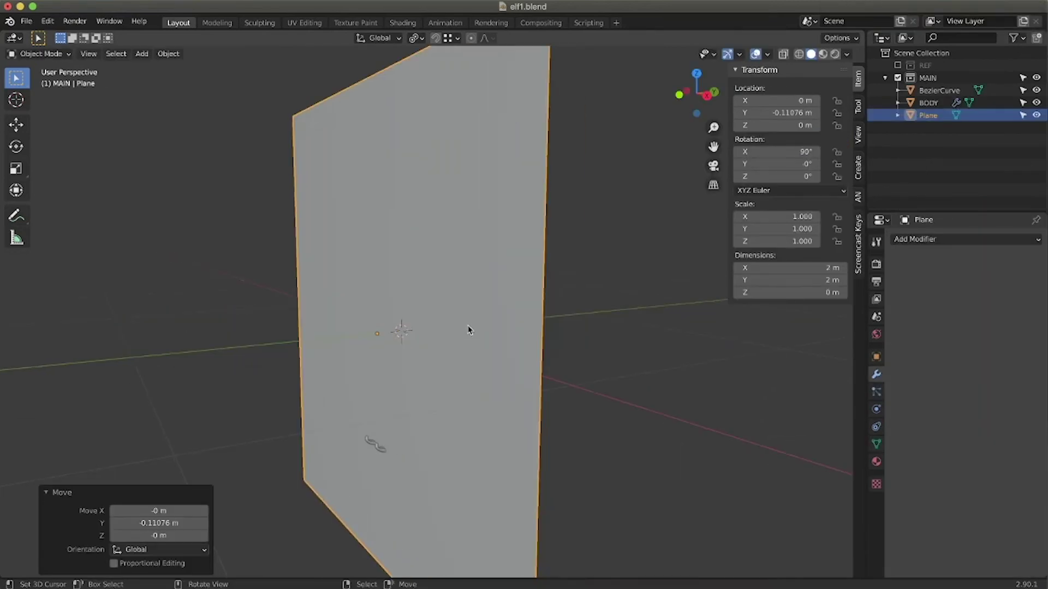
Scale the upright plane in front of the body down to about 0.016 for a small belt buckle
{"action": "scroll", "coordinate": [592, 234], "scroll_direction": "down", "scroll_amount": 6}
{"action": "key", "text": "s"}
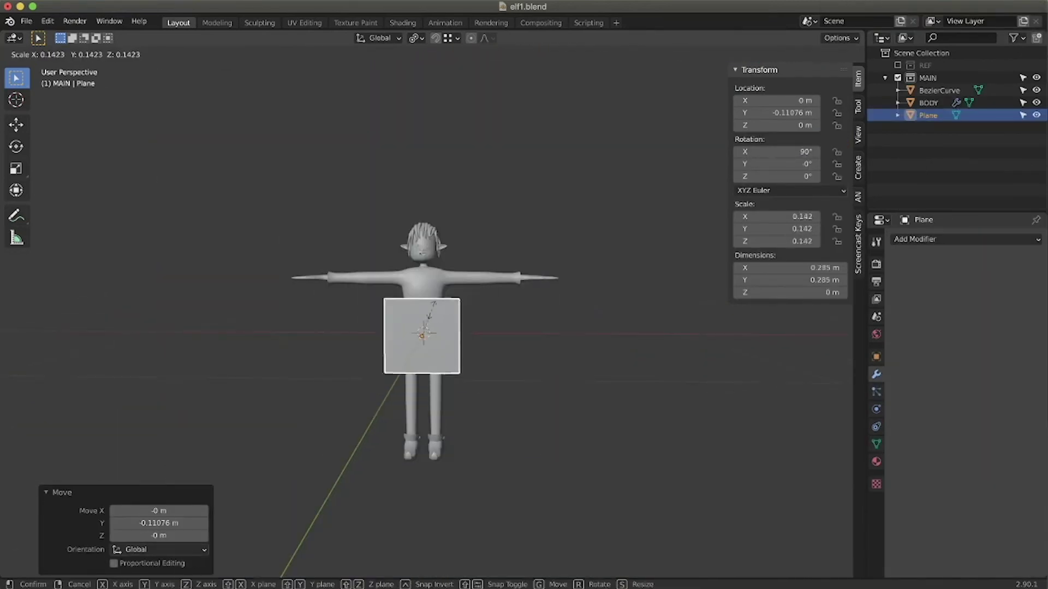
{"action": "left_click", "coordinate": [435, 346]}
{"action": "scroll", "coordinate": [435, 345], "scroll_direction": "up", "scroll_amount": 5}
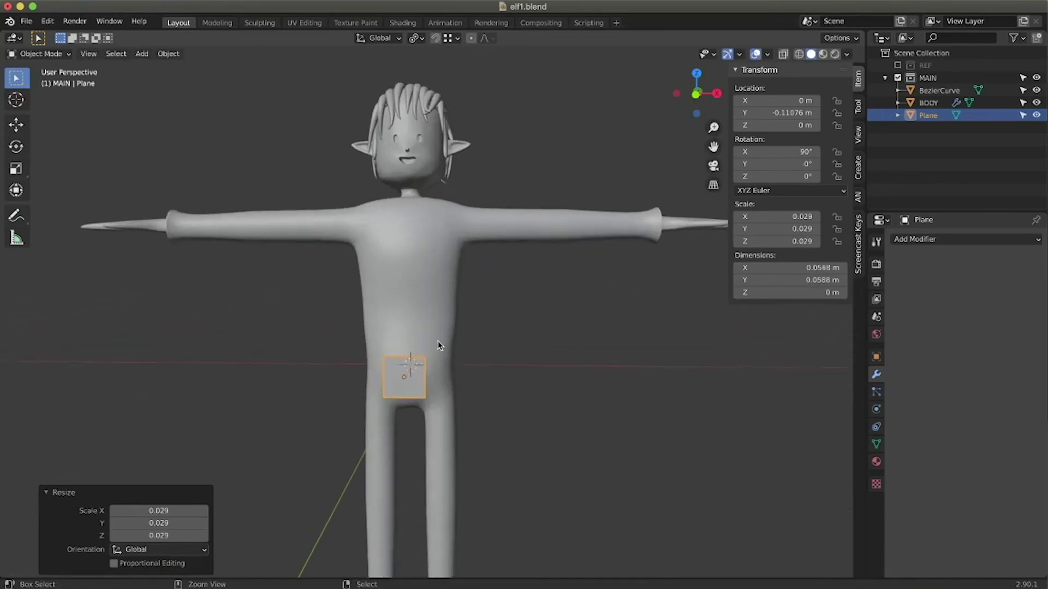
{"action": "key", "text": "KP_1"}
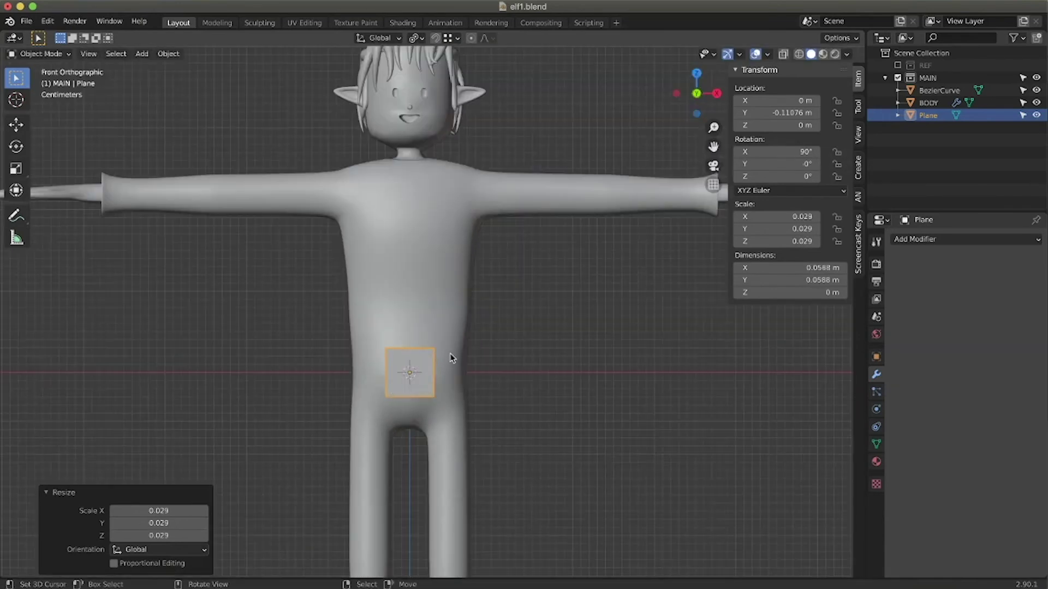
{"action": "key", "text": "s"}
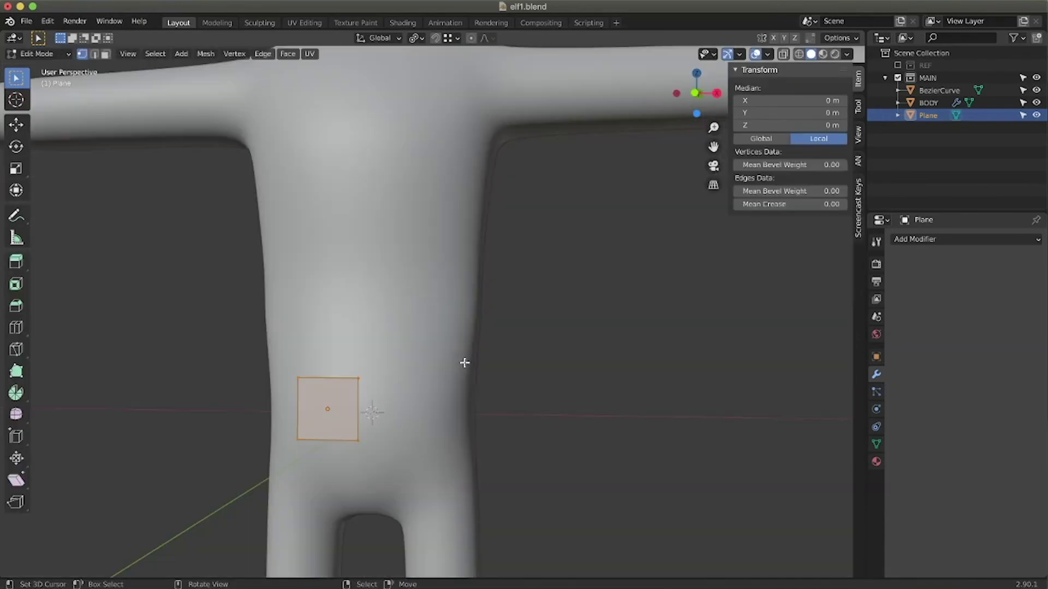
Inset the plane's face by about 0.229 m and delete the inner face to leave a square frame
{"action": "key", "text": "i"}
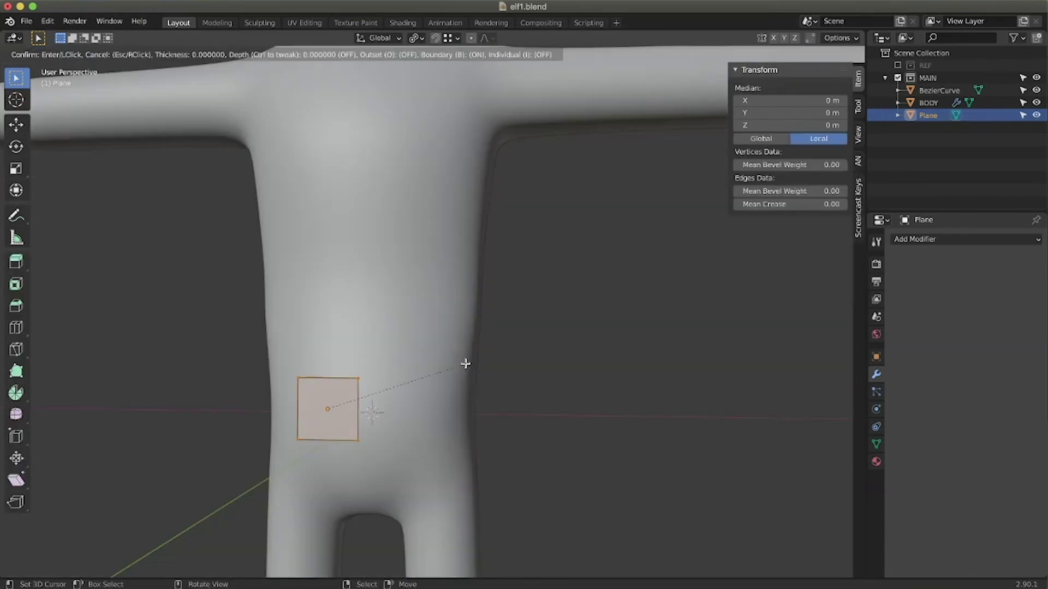
{"action": "left_click", "coordinate": [462, 365]}
{"action": "key", "text": "x"}
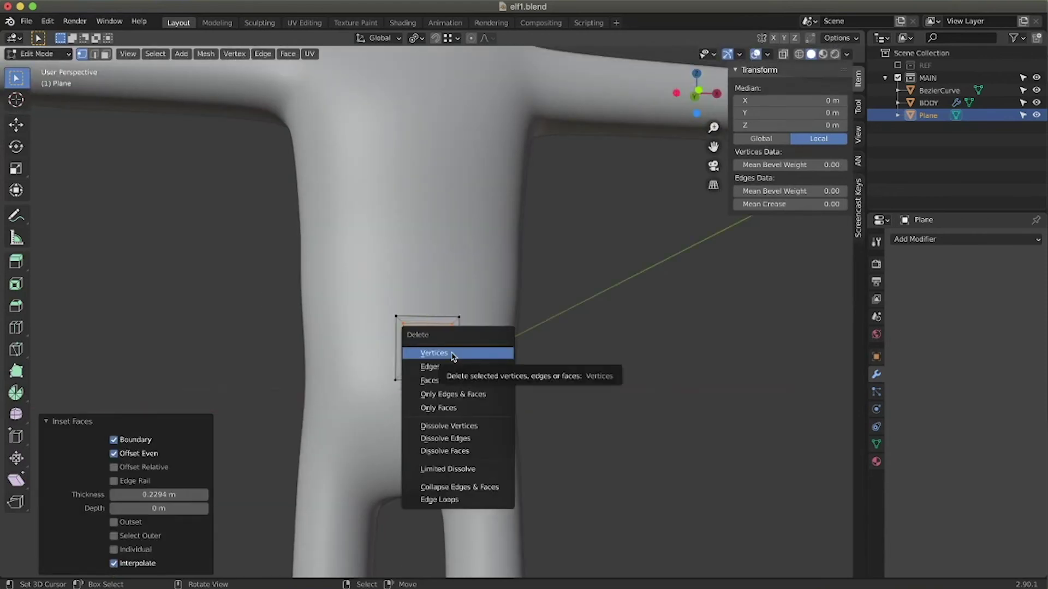
{"action": "left_click", "coordinate": [452, 382]}
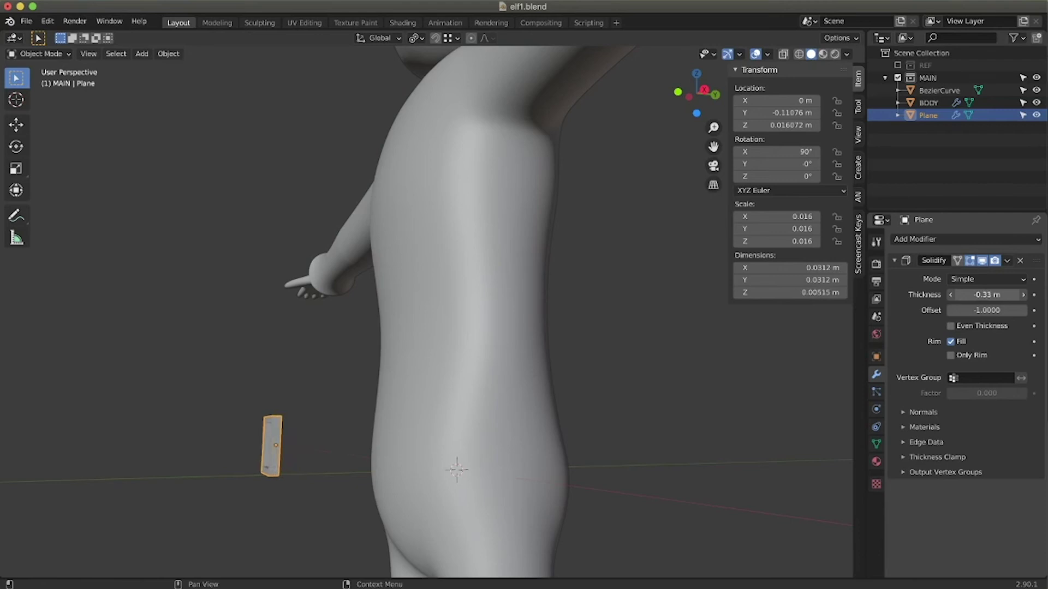
Set the frame's Solidify thickness to -0.37 m and move the buckle along Y to the front of the waist
{"action": "left_click_drag", "start_coordinate": [987, 295], "coordinate": [976, 295]}
{"action": "scroll", "coordinate": [670, 360], "scroll_direction": "left", "scroll_amount": 10}
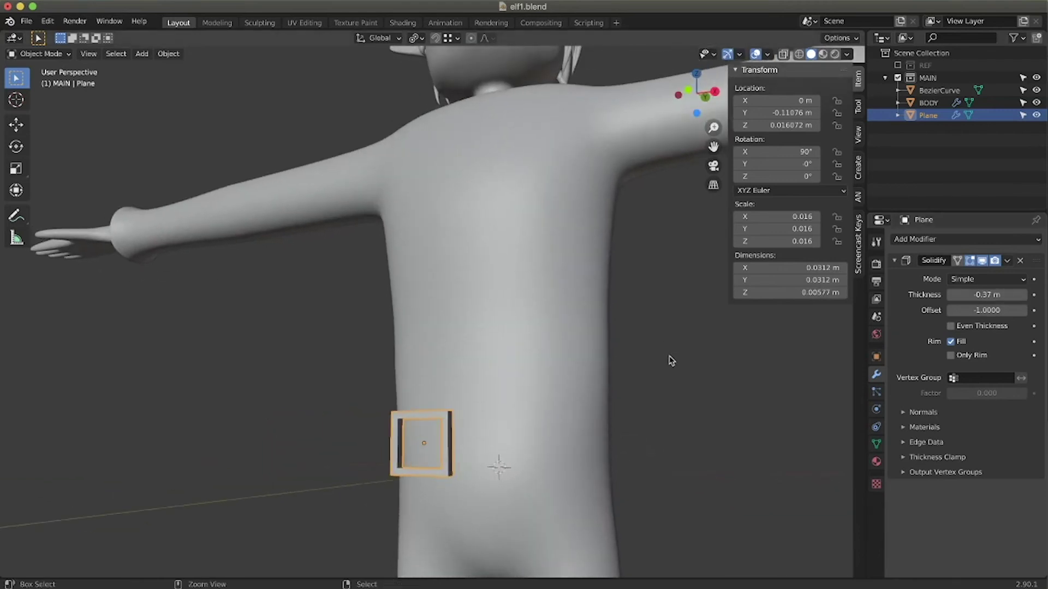
{"action": "scroll", "coordinate": [670, 360], "scroll_direction": "down", "scroll_amount": 5, "text": "ctrl"}
{"action": "key", "text": "KP_3"}
{"action": "key", "text": "g"}
{"action": "key", "text": "y"}
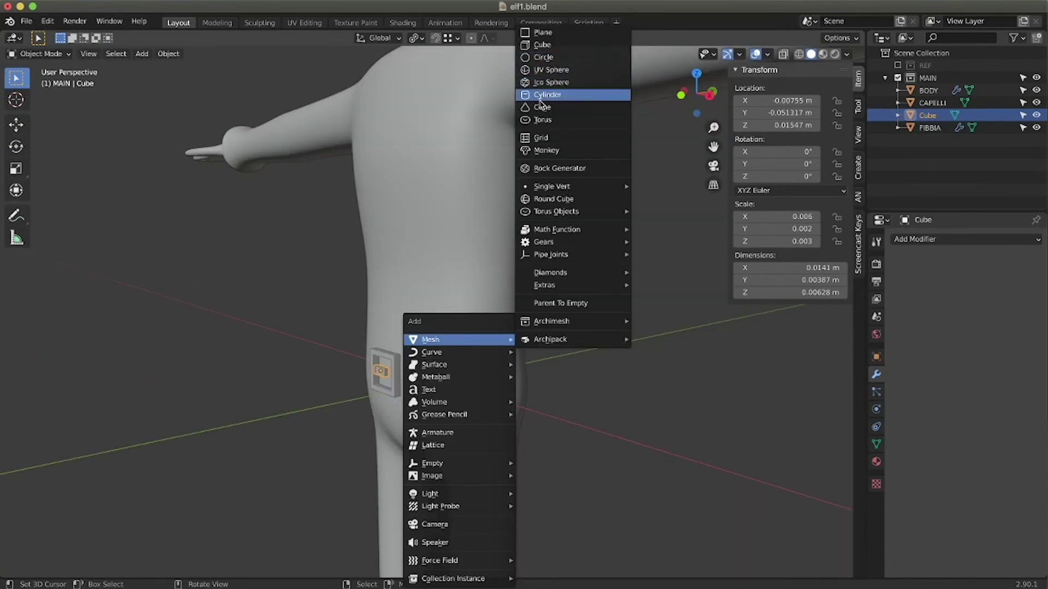
Add a mesh cylinder for the belt and reduce its vertex count to 8
{"action": "left_click", "coordinate": [539, 98]}
{"action": "scroll", "coordinate": [380, 387], "scroll_direction": "up", "scroll_amount": 4}
{"action": "left_click_drag", "start_coordinate": [158, 431], "coordinate": [49, 445]}
{"action": "left_click_drag", "start_coordinate": [50, 445], "coordinate": [44, 445]}
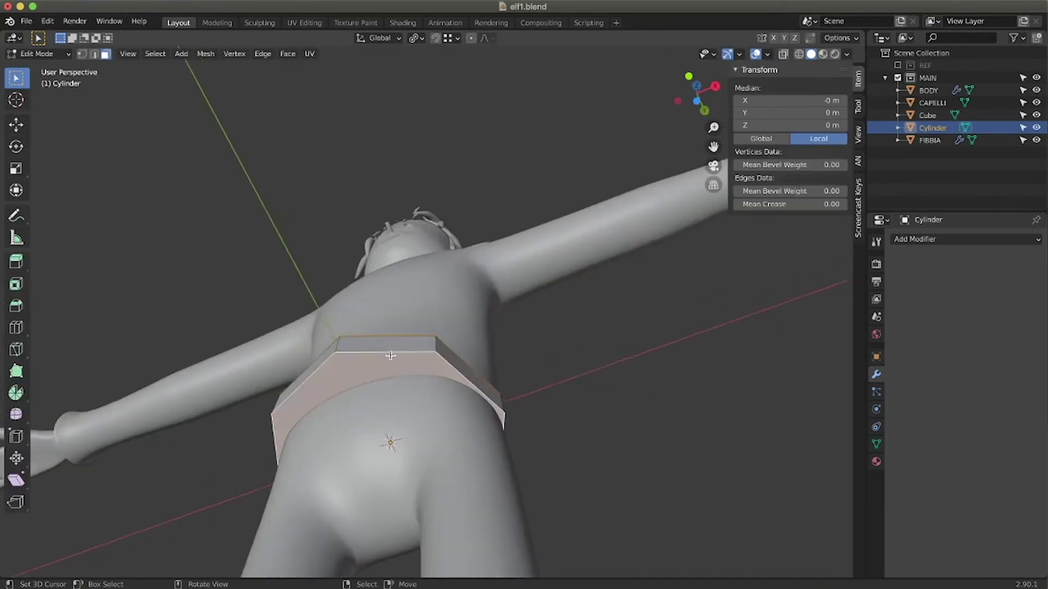
Delete the cylinder's top and bottom cap faces to leave an open belt band around the waist
{"action": "middle_click_drag", "start_coordinate": [391, 305], "coordinate": [404, 425]}
{"action": "key", "text": "x"}
{"action": "left_click", "coordinate": [401, 357]}
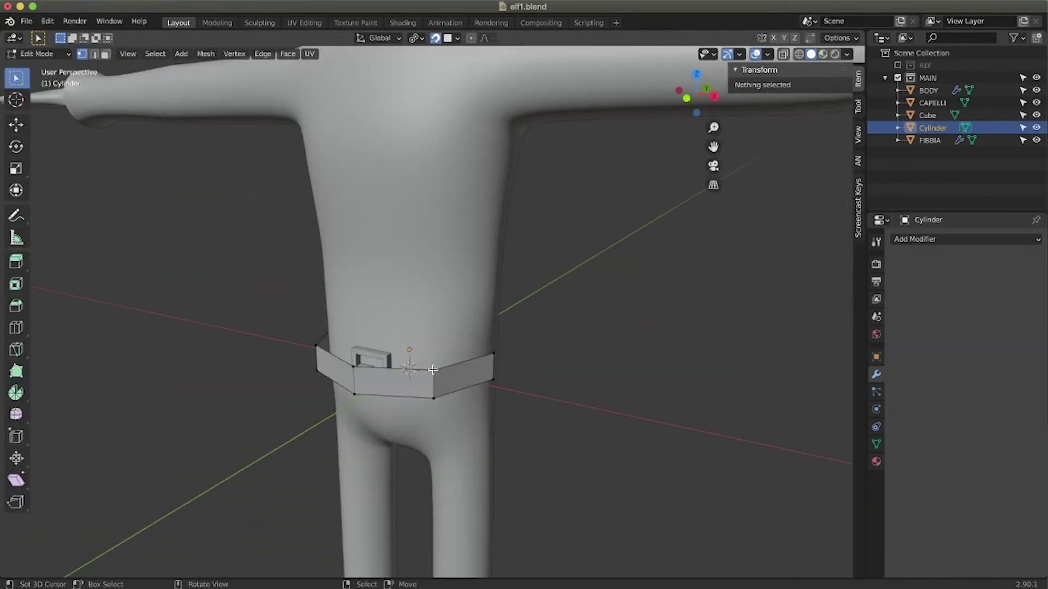
Snap the upper vertex of the belt's front corner on the +X side to the body, keeping its height locked
{"action": "left_click", "coordinate": [433, 370]}
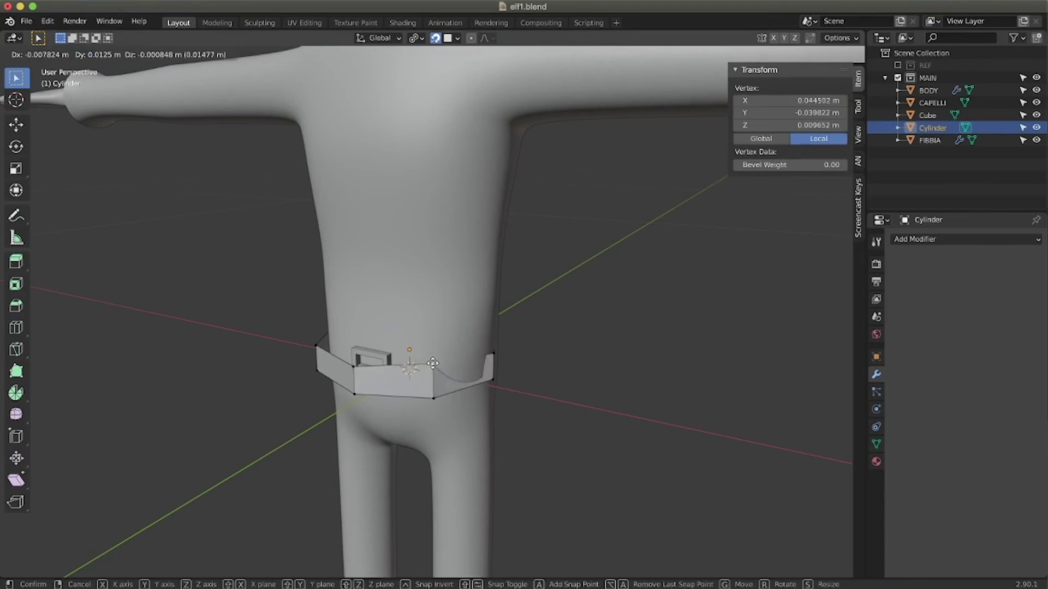
{"action": "left_click", "coordinate": [434, 369]}
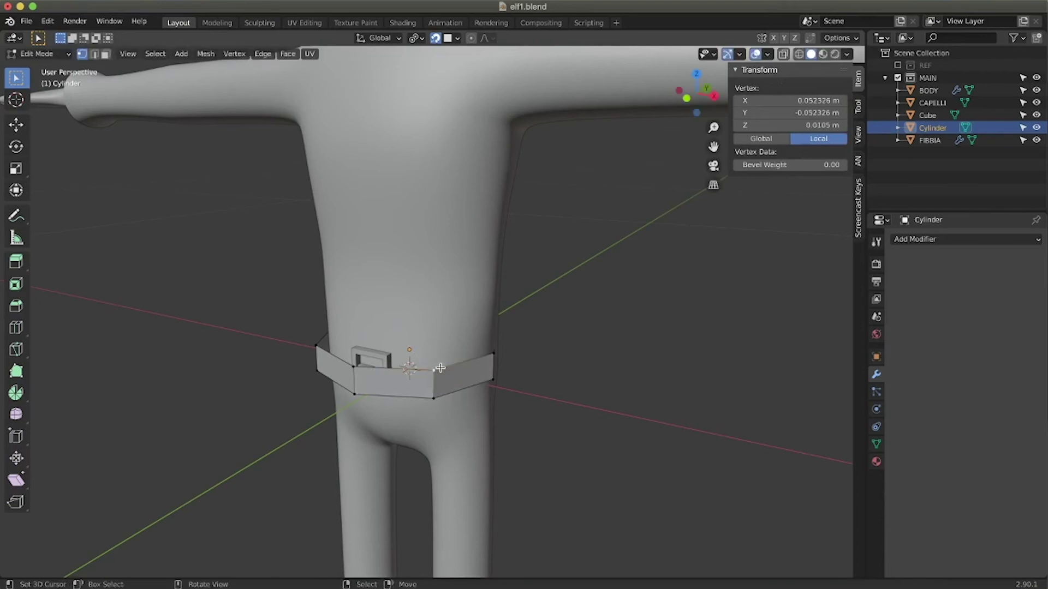
{"action": "key", "text": "g"}
{"action": "key", "text": "shift+z"}
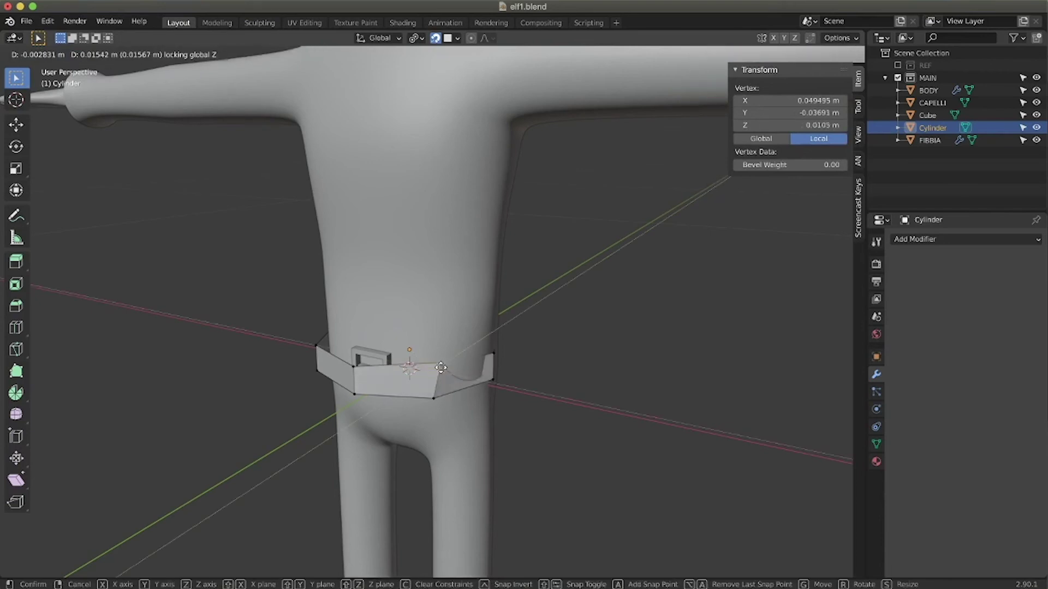
{"action": "left_click", "coordinate": [433, 377]}
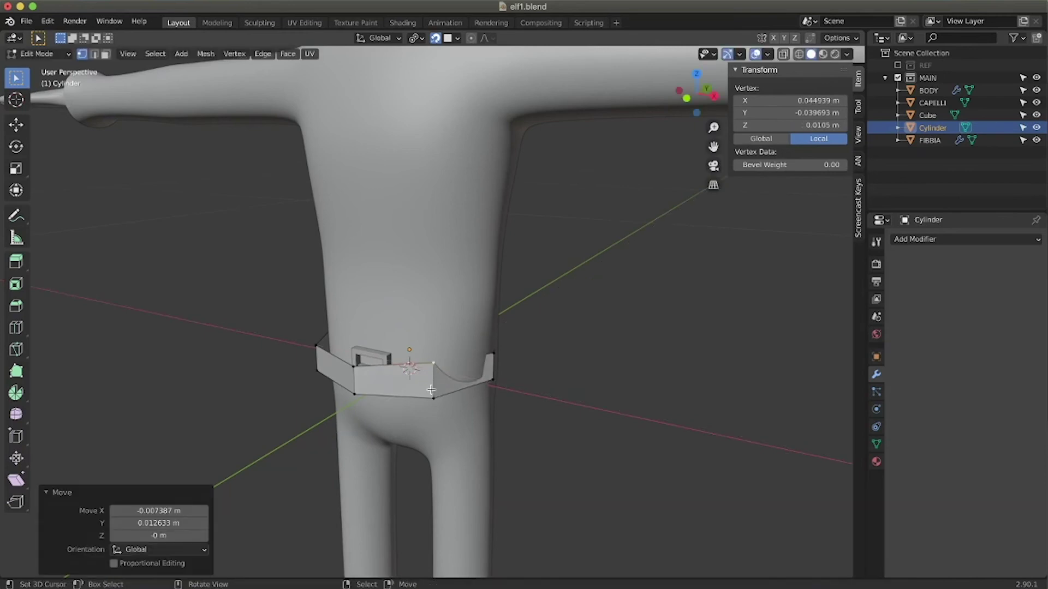
Snap the lower vertex of the same front belt corner to the body without changing its height
{"action": "mouse_move", "coordinate": [431, 389]}
{"action": "middle_mouse_down"}
{"action": "mouse_move", "coordinate": [433, 373]}
{"action": "mouse_move", "coordinate": [434, 396]}
{"action": "middle_mouse_up"}
{"action": "left_click", "coordinate": [435, 396]}
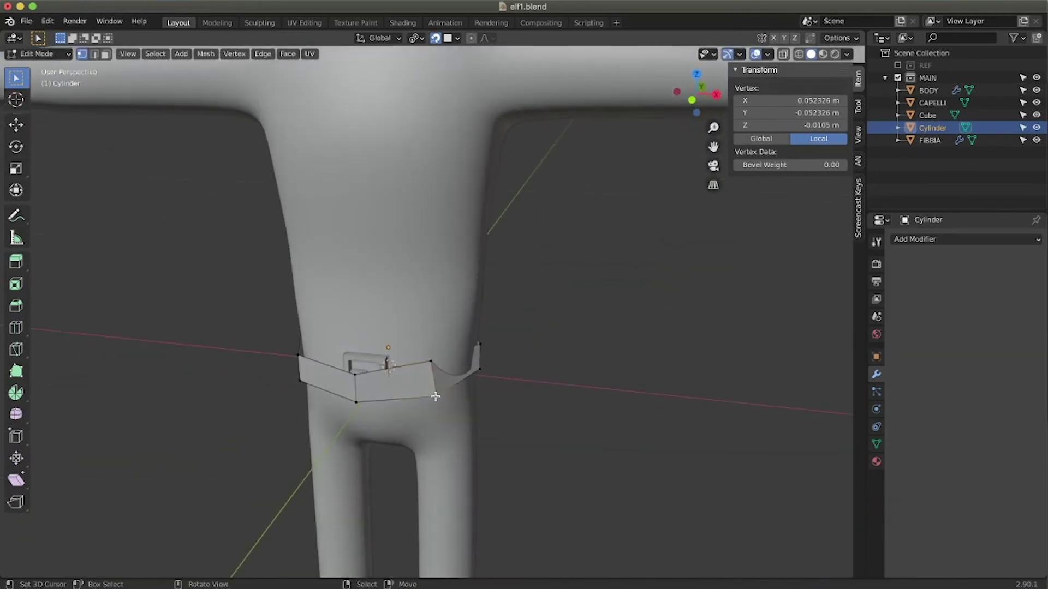
{"action": "key", "text": "g"}
{"action": "key", "text": "shift+z"}
{"action": "left_click", "coordinate": [428, 396]}
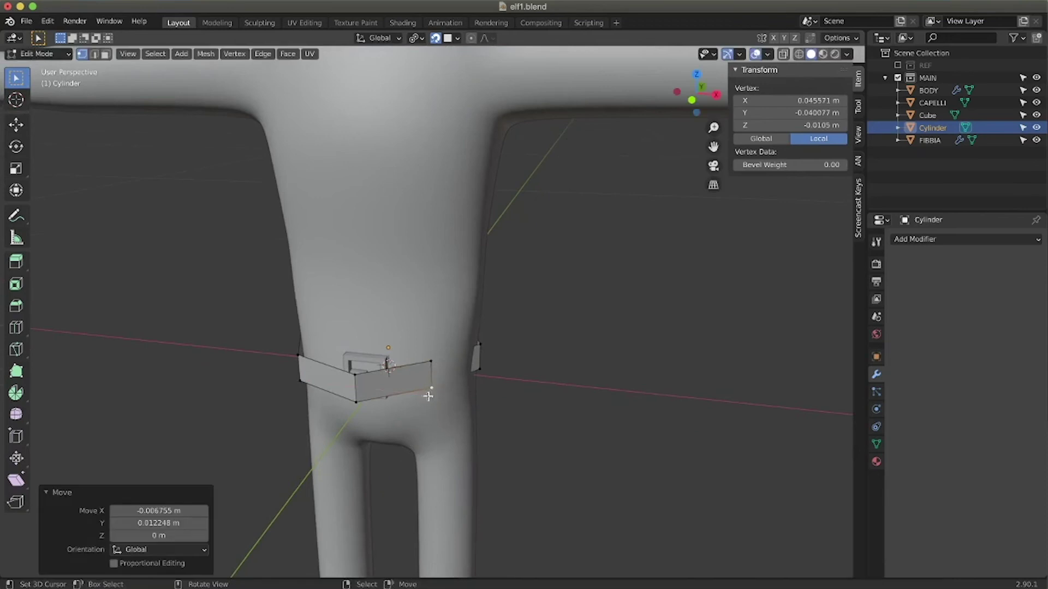
Move the belt's front centre edge back against the body beneath the buckle, with Z locked
{"action": "left_click", "coordinate": [356, 376]}
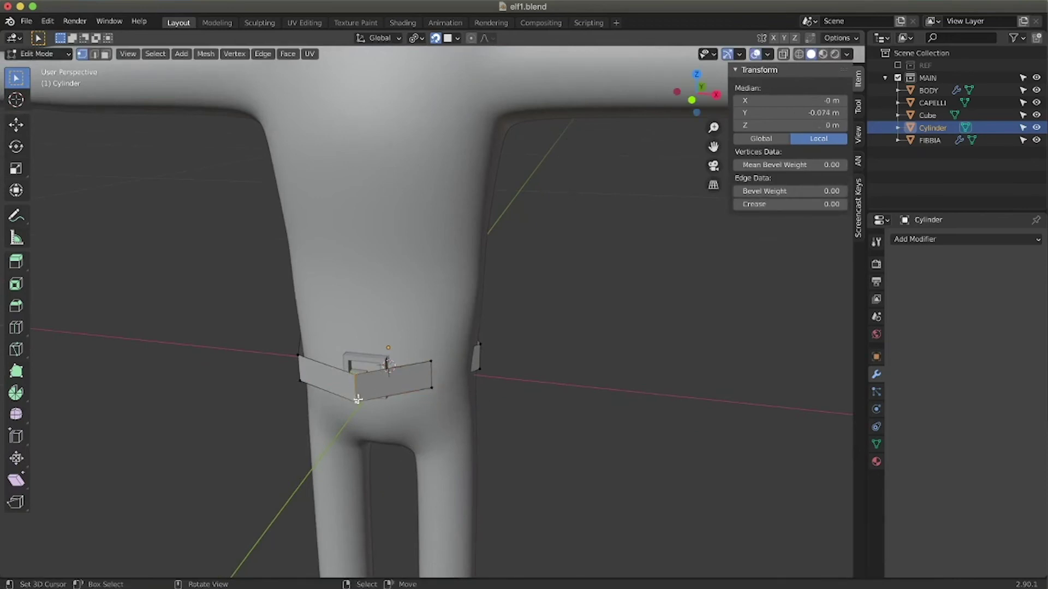
{"action": "key", "text": "g"}
{"action": "key", "text": "shift+z"}
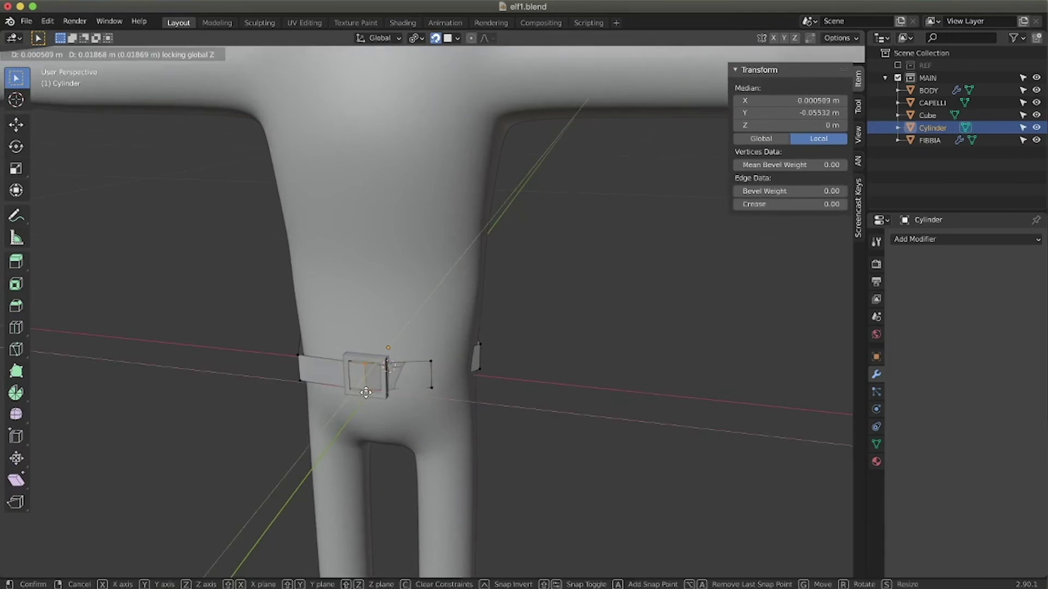
{"action": "left_click", "coordinate": [366, 392]}
{"action": "middle_click_drag", "start_coordinate": [366, 393], "coordinate": [459, 396]}
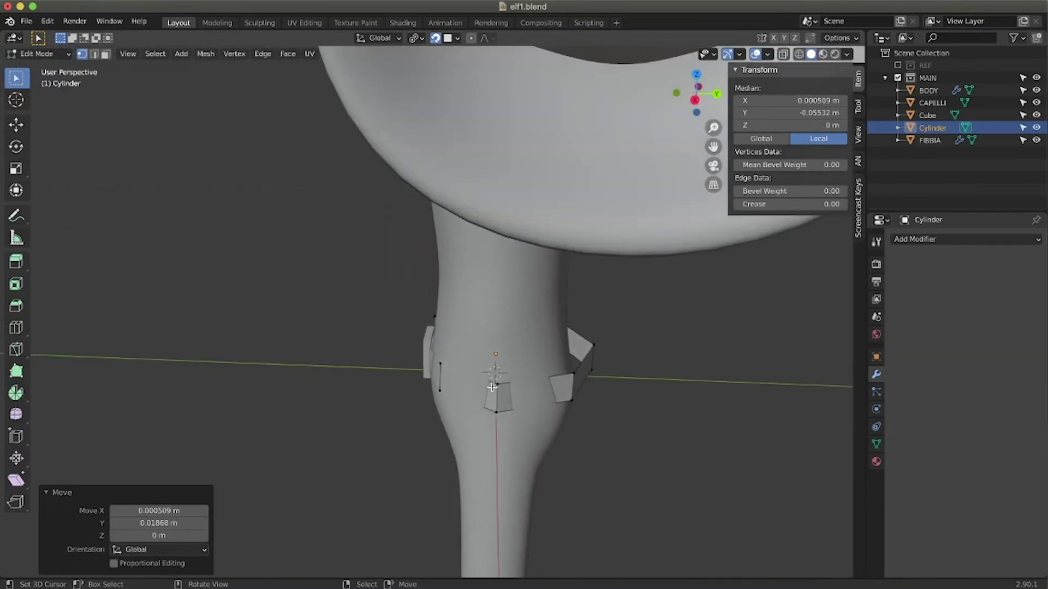
Move the belt's side edge on the +X side onto the hip surface, with Z locked
{"action": "left_click", "coordinate": [496, 411]}
{"action": "key", "text": "g"}
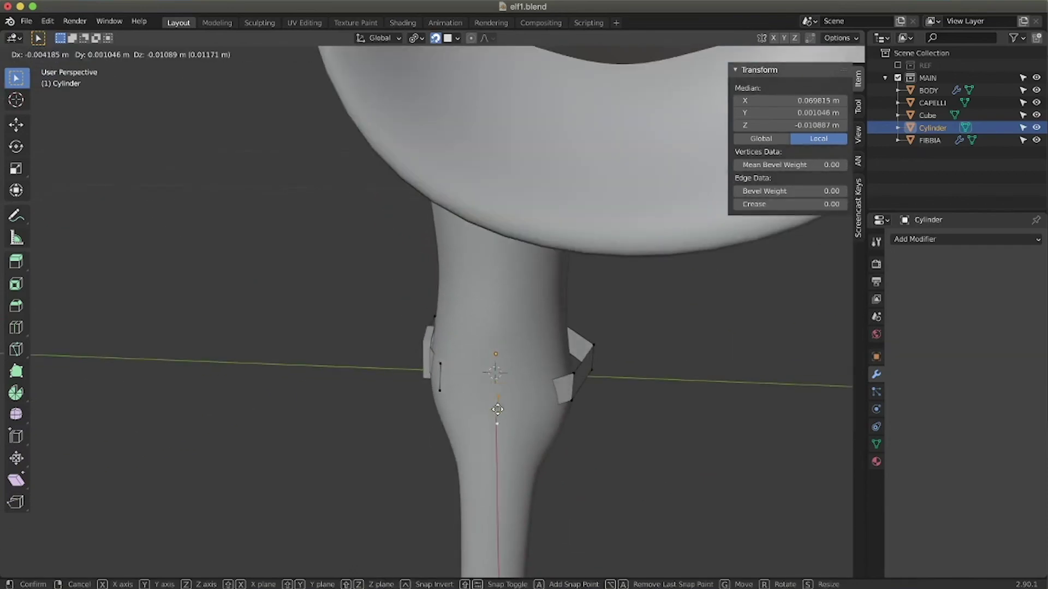
{"action": "key", "text": "shift+z"}
{"action": "left_click", "coordinate": [502, 398]}
{"action": "middle_click_drag", "start_coordinate": [502, 399], "coordinate": [430, 405]}
Move the belt's rear corner edge on the +X side onto the body surface, with Z locked
{"action": "left_click", "coordinate": [509, 431]}
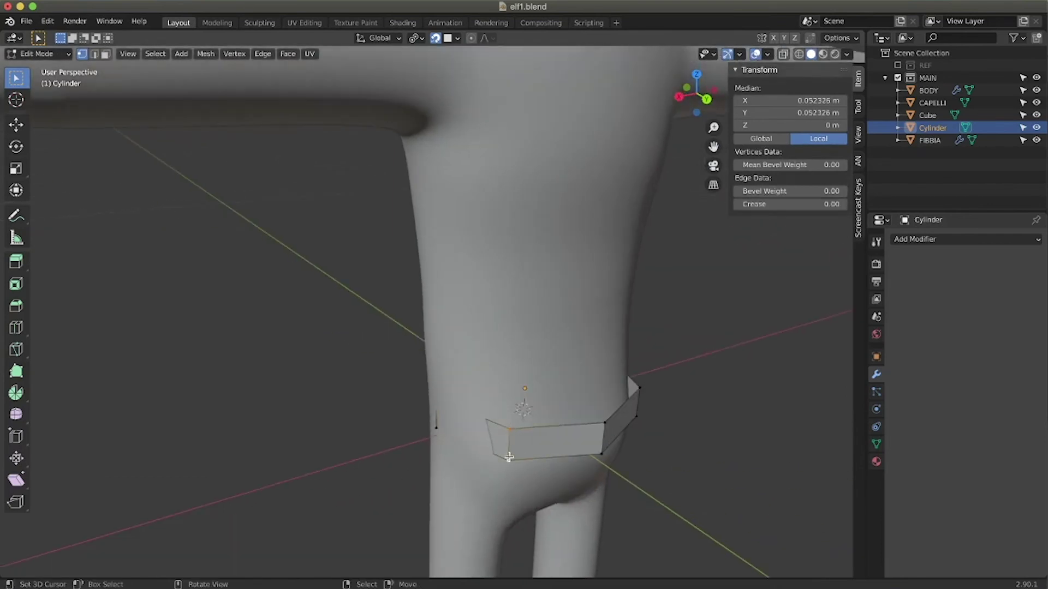
{"action": "key", "text": "g"}
{"action": "key", "text": "shift+z"}
{"action": "left_click", "coordinate": [499, 462]}
Move the belt's rear centre edge onto the body surface and add a Solidify modifier to the belt
{"action": "middle_click_drag", "start_coordinate": [498, 462], "coordinate": [452, 470]}
{"action": "left_click", "coordinate": [450, 470]}
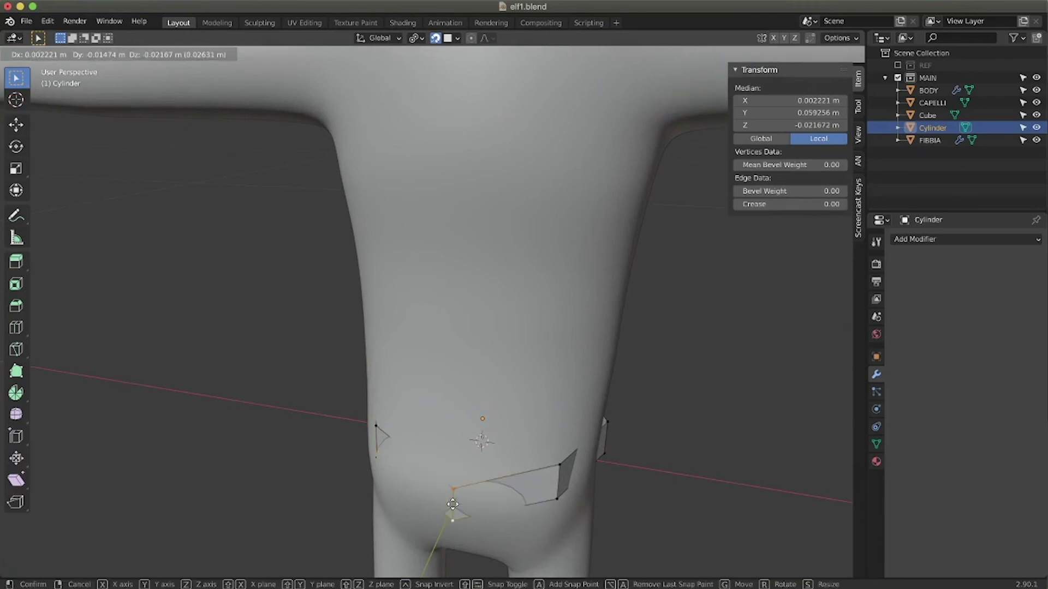
{"action": "left_click", "coordinate": [966, 239]}
{"action": "left_click", "coordinate": [802, 436]}
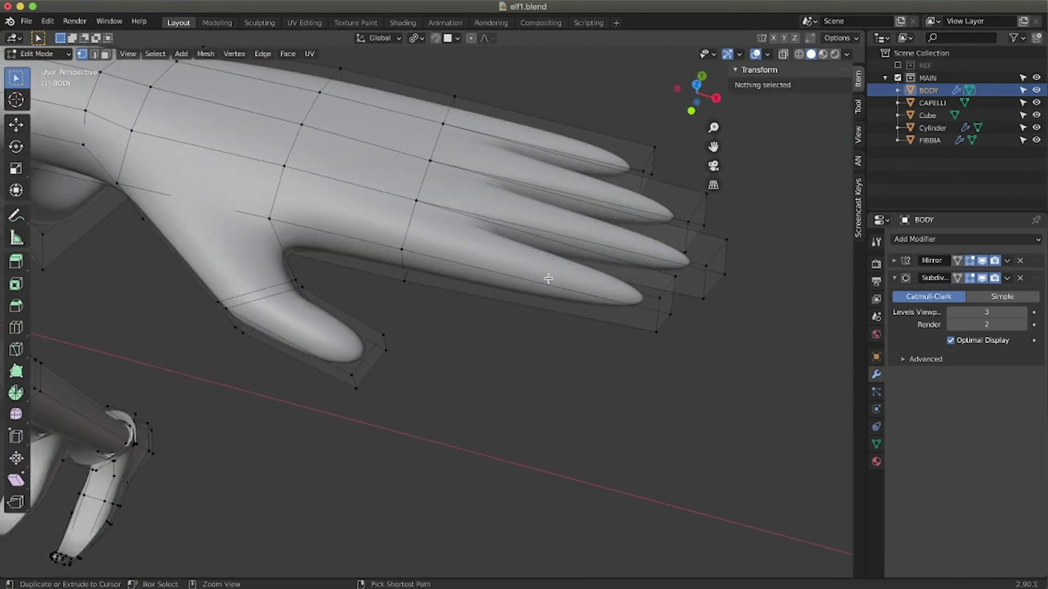
Add one edge loop near the knuckle end of both the index and the middle finger
{"action": "key", "text": "ctrl+r"}
{"action": "left_click", "coordinate": [548, 279]}
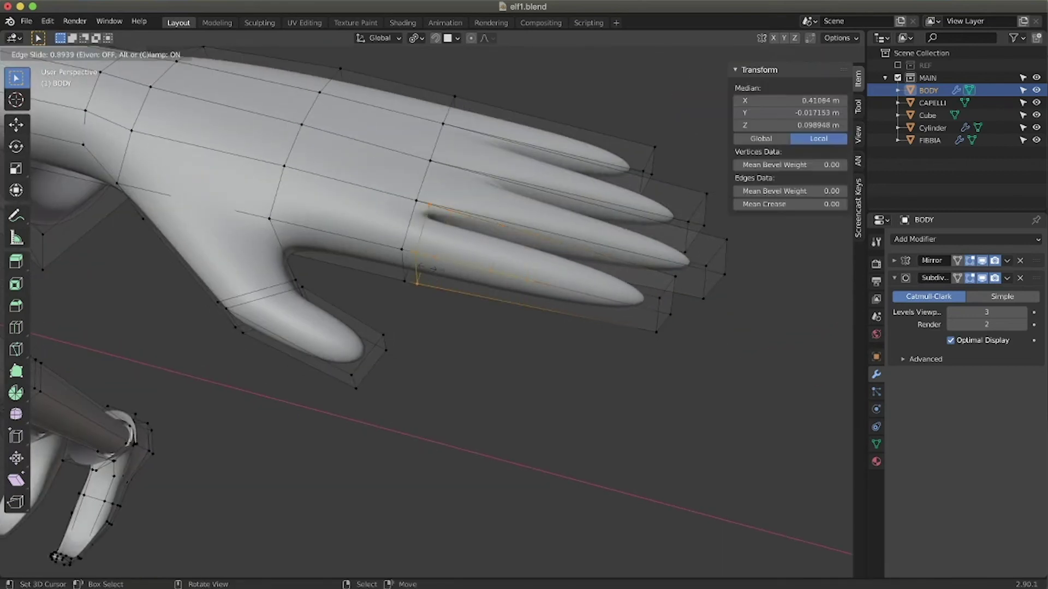
{"action": "left_click", "coordinate": [474, 265]}
{"action": "left_click", "coordinate": [507, 209]}
{"action": "left_click", "coordinate": [378, 171]}
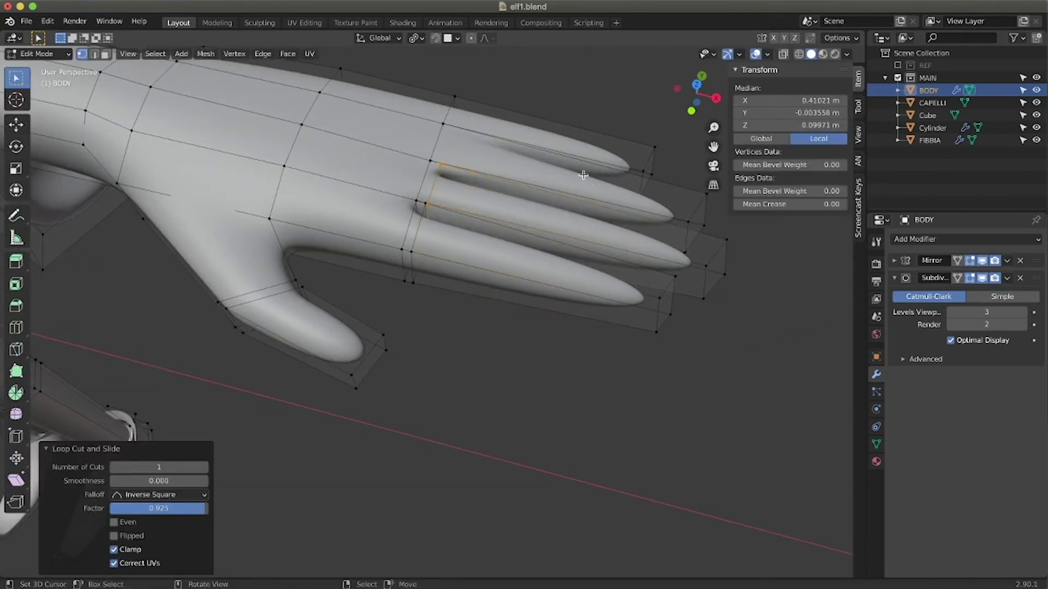
Add one edge loop near the knuckle end of the ring and little fingers, slid close to the palm
{"action": "key", "text": "ctrl+r"}
{"action": "left_click", "coordinate": [563, 175]}
{"action": "left_click", "coordinate": [437, 162]}
{"action": "key", "text": "g"}
{"action": "key", "text": "g"}
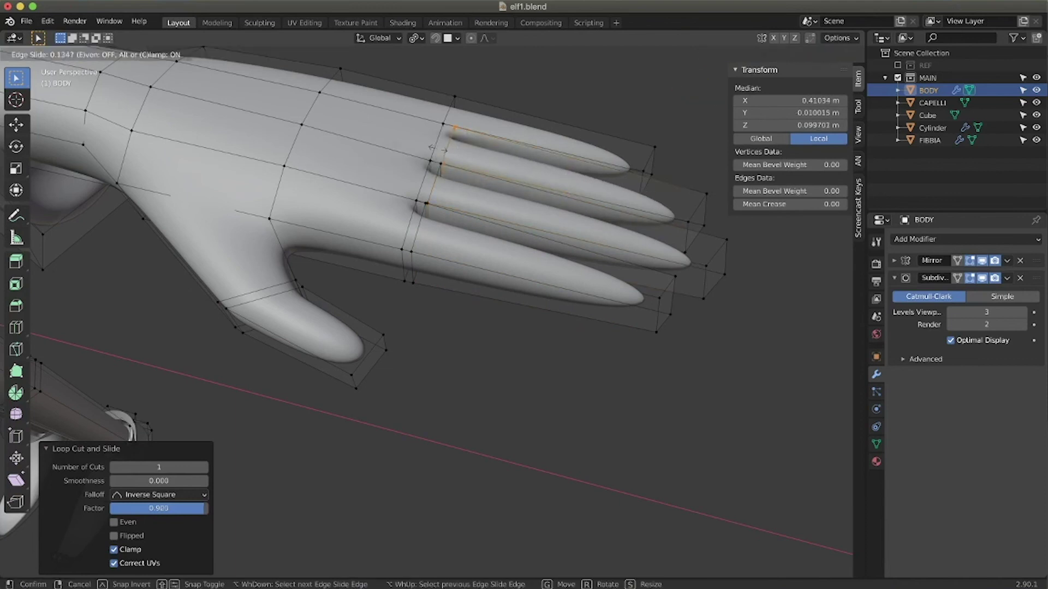
{"action": "left_click", "coordinate": [455, 151]}
{"action": "key", "text": "ctrl+r"}
{"action": "left_click", "coordinate": [564, 139]}
{"action": "left_click", "coordinate": [487, 137]}
Add two evenly spaced loop cuts along the index finger and two along the middle finger
{"action": "mouse_move", "coordinate": [506, 330]}
{"action": "middle_mouse_down"}
{"action": "mouse_move", "coordinate": [493, 287]}
{"action": "mouse_move", "coordinate": [518, 325]}
{"action": "middle_mouse_up"}
{"action": "scroll", "coordinate": [520, 324], "scroll_direction": "up", "scroll_amount": 1}
{"action": "left_click", "coordinate": [520, 323]}
{"action": "right_click", "coordinate": [519, 319]}
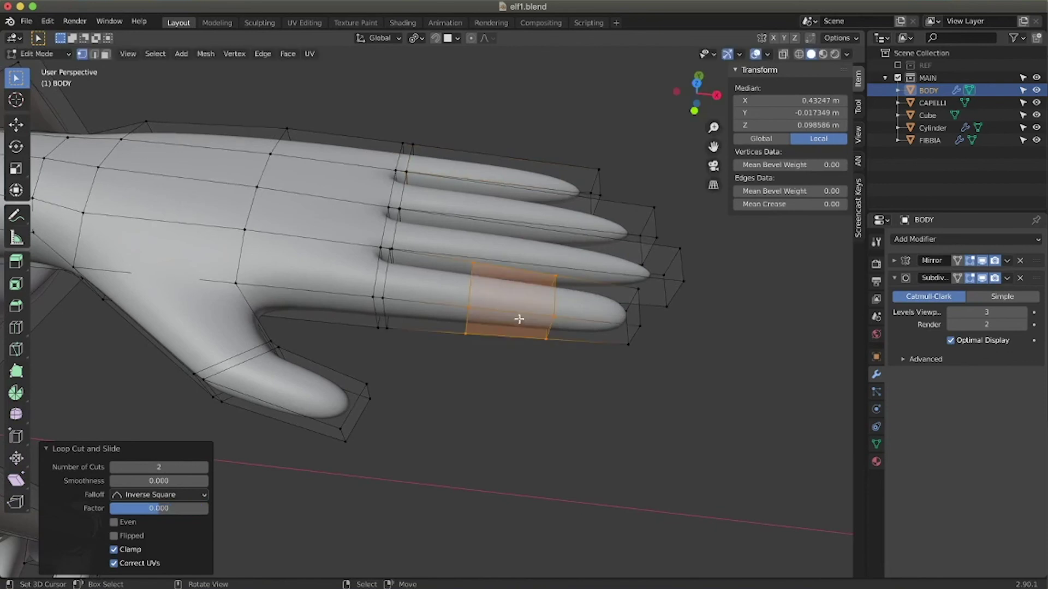
{"action": "key", "text": "ctrl+r"}
{"action": "scroll", "coordinate": [531, 252], "scroll_direction": "up", "scroll_amount": 1}
{"action": "left_click", "coordinate": [531, 253]}
{"action": "right_click", "coordinate": [533, 246]}
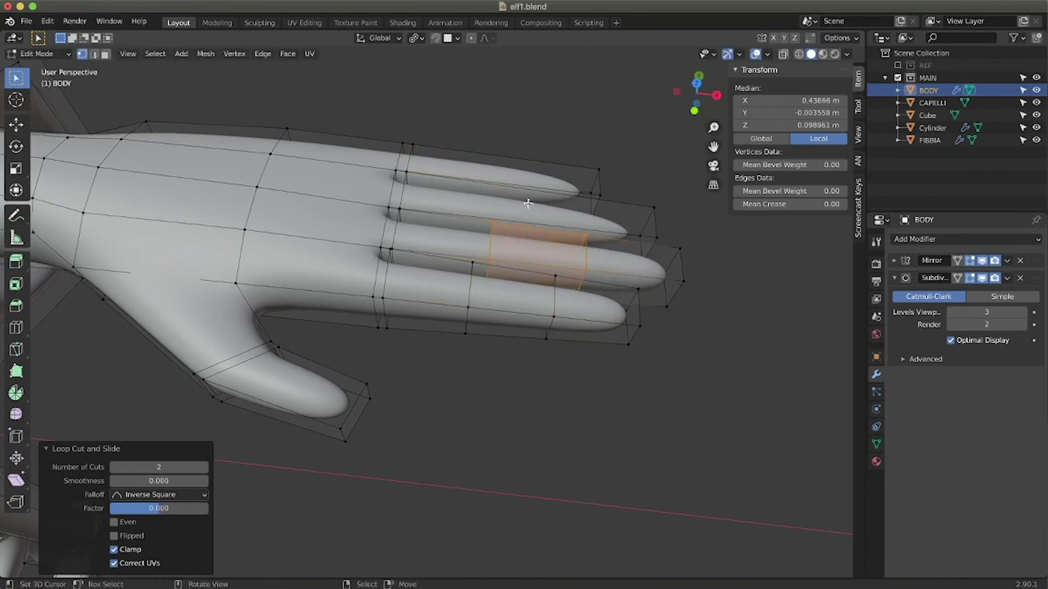
Add two evenly spaced loop cuts to the ring finger and two to the little finger
{"action": "scroll", "coordinate": [528, 202], "scroll_direction": "down", "scroll_amount": 1}
{"action": "left_click", "coordinate": [529, 202]}
{"action": "right_click", "coordinate": [528, 201]}
{"action": "key", "text": "ctrl+r"}
{"action": "scroll", "coordinate": [582, 170], "scroll_direction": "up", "scroll_amount": 1}
{"action": "left_click", "coordinate": [584, 170]}
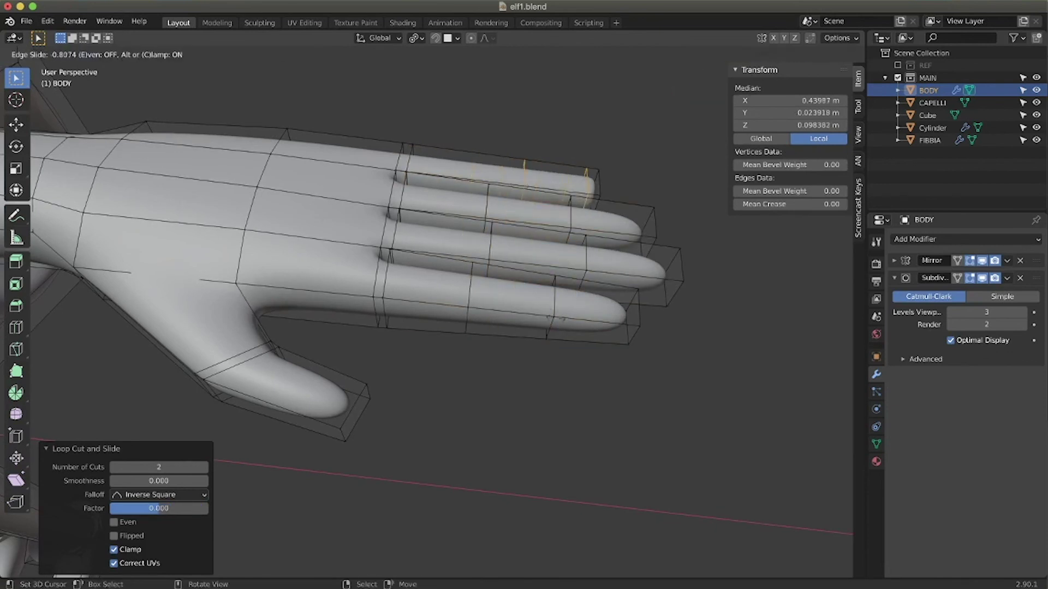
{"action": "right_click", "coordinate": [587, 175]}
Change the transform pivot point and select the two middle edge loops of the index finger in edge mode
{"action": "left_click", "coordinate": [466, 294], "text": "alt"}
{"action": "left_click", "coordinate": [417, 39]}
{"action": "left_click", "coordinate": [443, 98]}
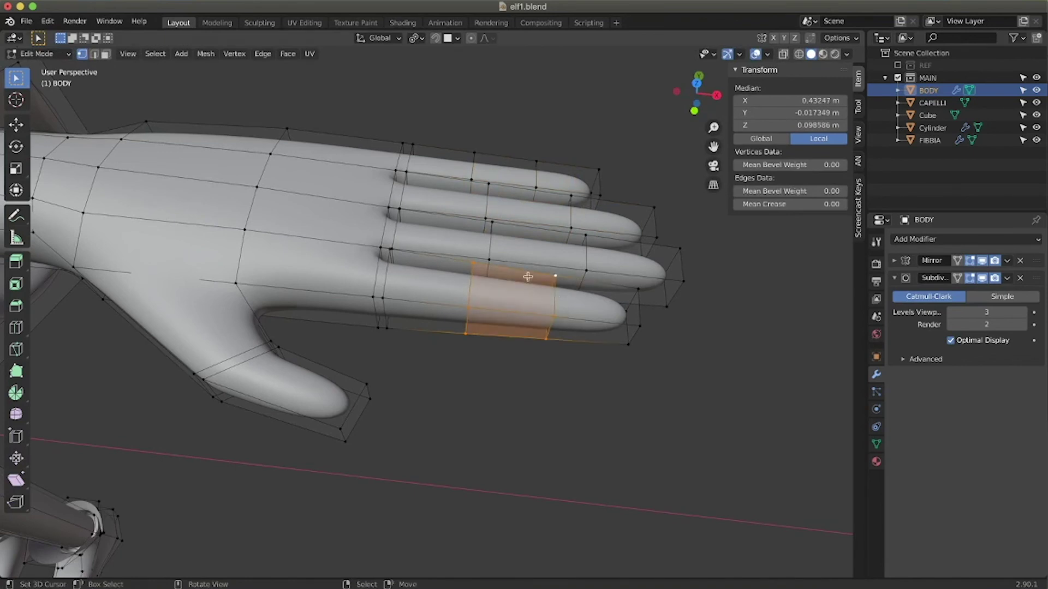
{"action": "left_click", "coordinate": [94, 54]}
{"action": "key", "text": "alt+a"}
{"action": "left_click", "coordinate": [554, 298], "text": "alt"}
{"action": "left_click", "coordinate": [470, 292], "text": "alt+shift"}
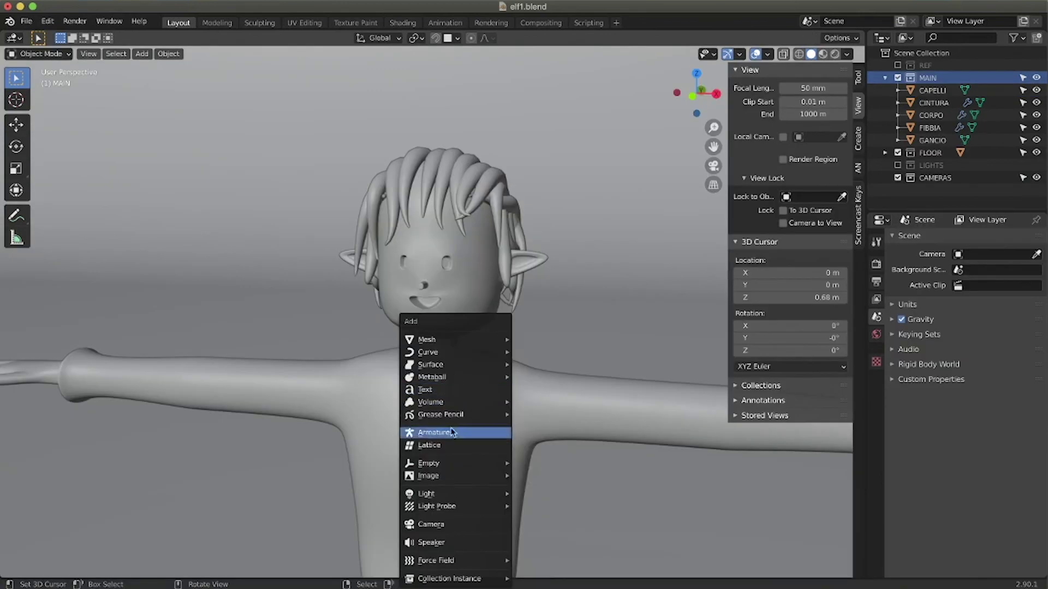
Add a UV sphere with 8 segments, enlarge its radius and raise it along Z to about 0.787 m
{"action": "mouse_move", "coordinate": [450, 342]}
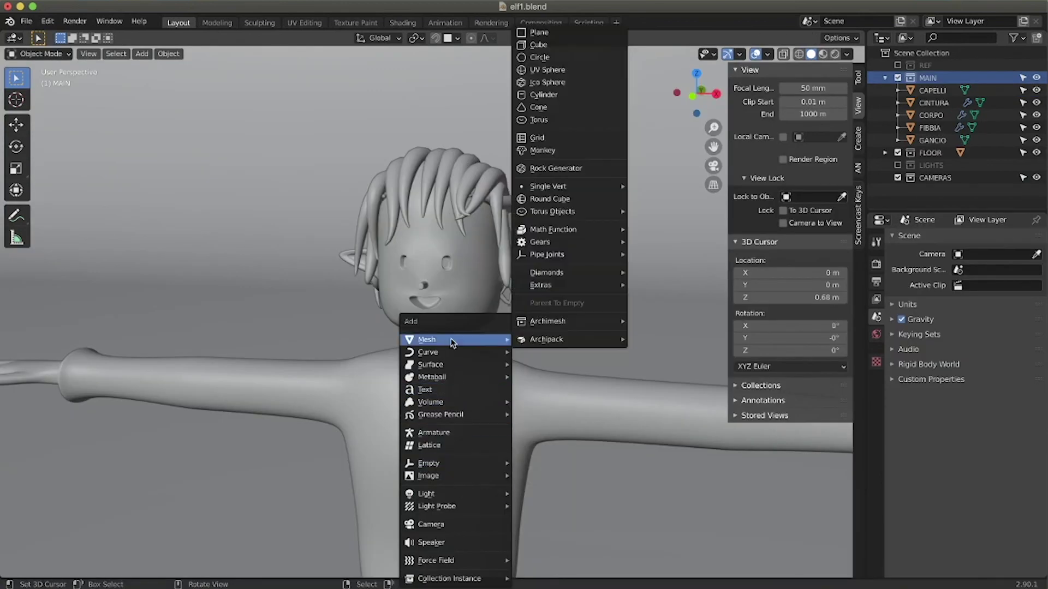
{"action": "left_click", "coordinate": [548, 69]}
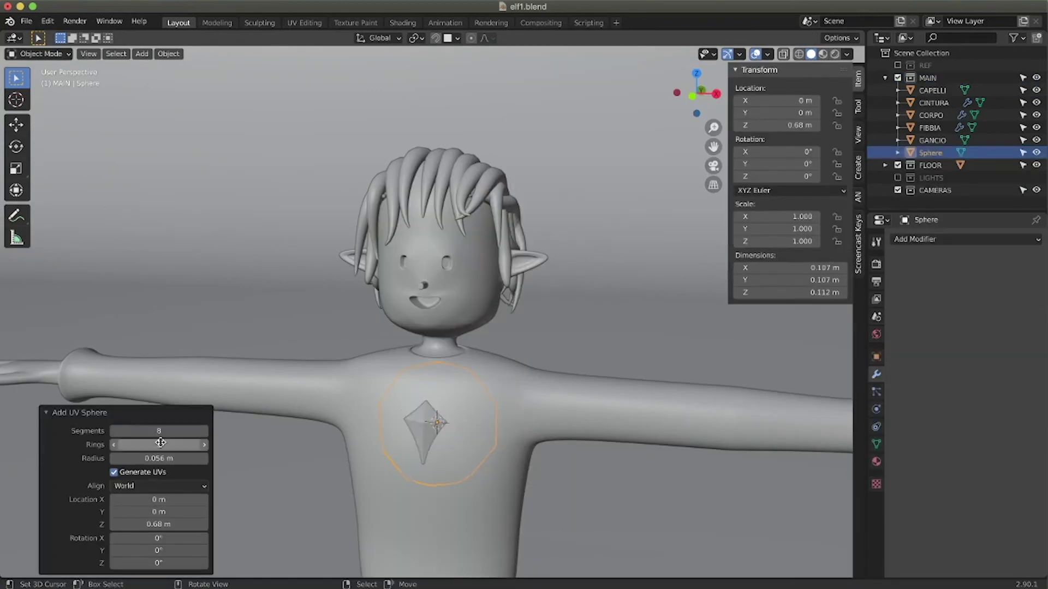
{"action": "left_click_drag", "start_coordinate": [171, 459], "coordinate": [181, 459]}
{"action": "key", "text": "g"}
{"action": "key", "text": "z"}
{"action": "left_click", "coordinate": [521, 338]}
Isolate the sphere in local view and delete all faces of its top cap and the ring beneath it
{"action": "scroll", "coordinate": [484, 292], "scroll_direction": "up", "scroll_amount": 4}
{"action": "key", "text": "Tab"}
{"action": "middle_click_drag", "start_coordinate": [484, 293], "coordinate": [420, 300]}
{"action": "key", "text": "alt+a"}
{"action": "right_click", "coordinate": [414, 327]}
{"action": "key", "text": "slash"}
{"action": "key", "text": "3"}
{"action": "right_click", "coordinate": [397, 191], "text": "alt"}
{"action": "middle_click_drag", "start_coordinate": [431, 161], "coordinate": [423, 229]}
{"action": "right_click", "coordinate": [410, 236], "text": "alt+shift"}
{"action": "right_click", "coordinate": [483, 219], "text": "shift"}
{"action": "right_click", "coordinate": [478, 140], "text": "shift"}
{"action": "right_click", "coordinate": [423, 136], "text": "shift"}
{"action": "right_click", "coordinate": [349, 188], "text": "shift"}
{"action": "middle_click_drag", "start_coordinate": [336, 268], "coordinate": [334, 231]}
{"action": "key", "text": "x"}
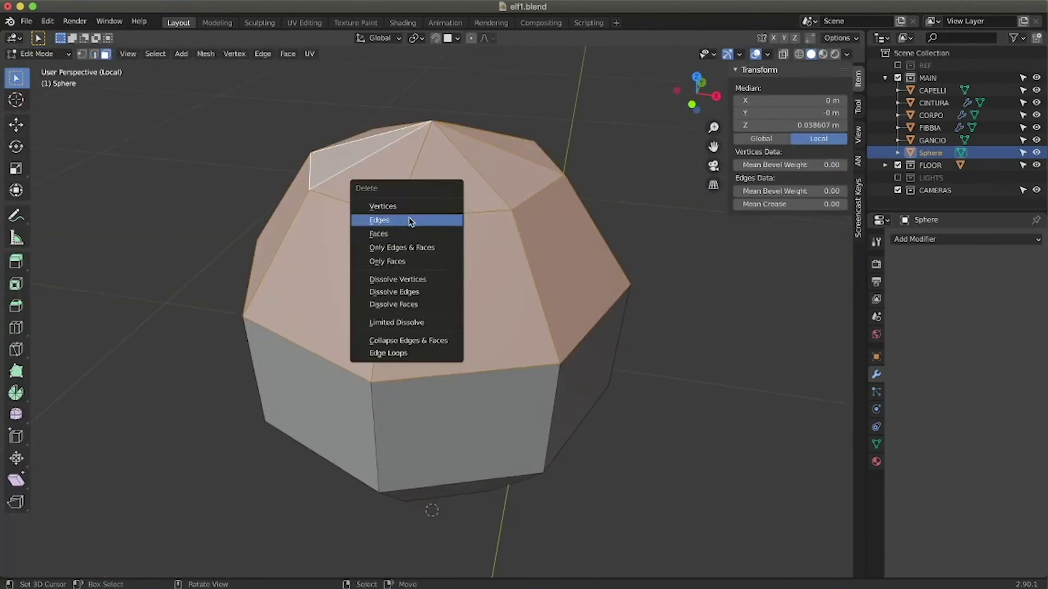
{"action": "left_click", "coordinate": [407, 235]}
Raise the sphere's open upper edge loop along Z to lengthen the cup shape
{"action": "middle_click_drag", "start_coordinate": [411, 332], "coordinate": [468, 313]}
{"action": "key", "text": "2"}
{"action": "right_click", "coordinate": [471, 312], "text": "alt"}
{"action": "key", "text": "g"}
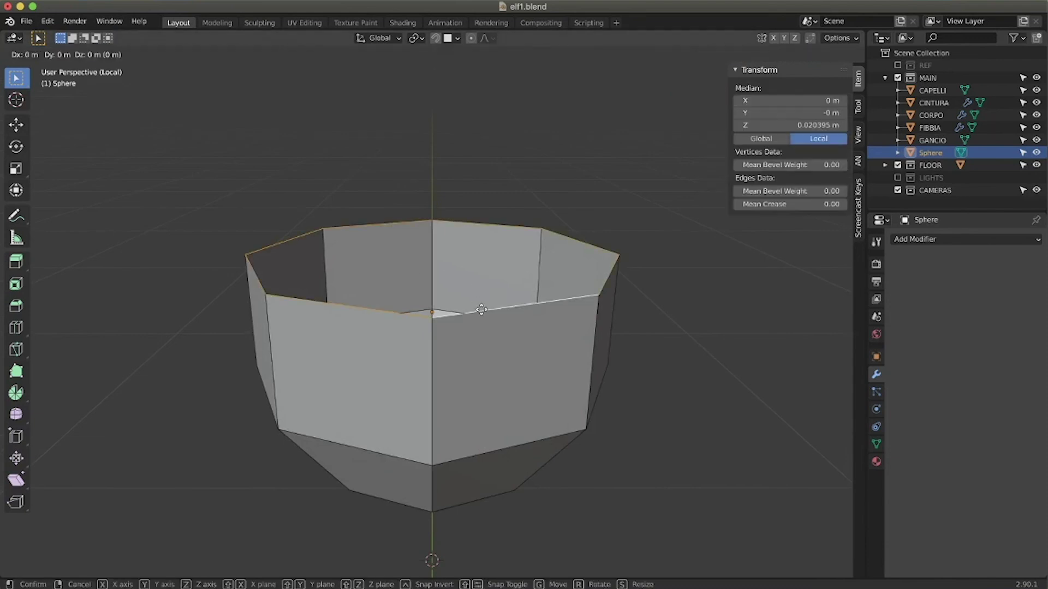
{"action": "key", "text": "z"}
{"action": "left_click", "coordinate": [480, 211]}
{"action": "scroll", "coordinate": [480, 218], "scroll_direction": "down", "scroll_amount": 4}
{"action": "middle_click_drag", "start_coordinate": [480, 249], "coordinate": [481, 227]}
Scale the cup-shaped tooth down to about 0.056 and return from local view to the full model
{"action": "key", "text": "Tab"}
{"action": "key", "text": "s"}
{"action": "left_click", "coordinate": [463, 321]}
{"action": "key", "text": "slash"}
{"action": "key", "text": "KP_1"}
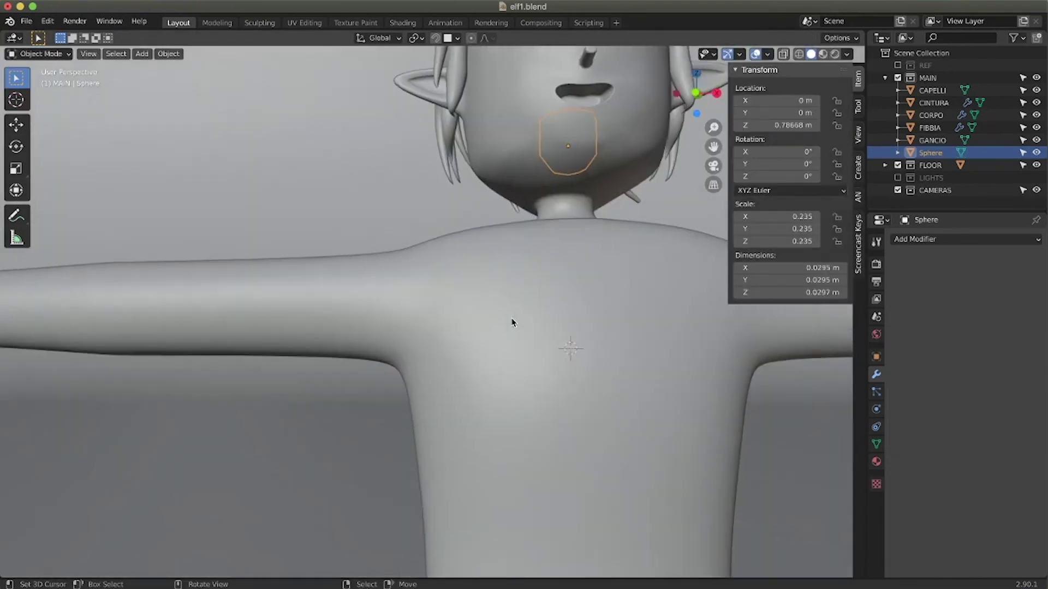
{"action": "scroll", "coordinate": [474, 338], "scroll_direction": "down", "scroll_amount": 5}
{"action": "key", "text": "s"}
{"action": "left_click", "coordinate": [528, 241]}
Move the tooth to the mouth's upper edge just beside the centre and scale it to about 0.037
{"action": "scroll", "coordinate": [513, 243], "scroll_direction": "up", "scroll_amount": 6}
{"action": "key", "text": "g"}
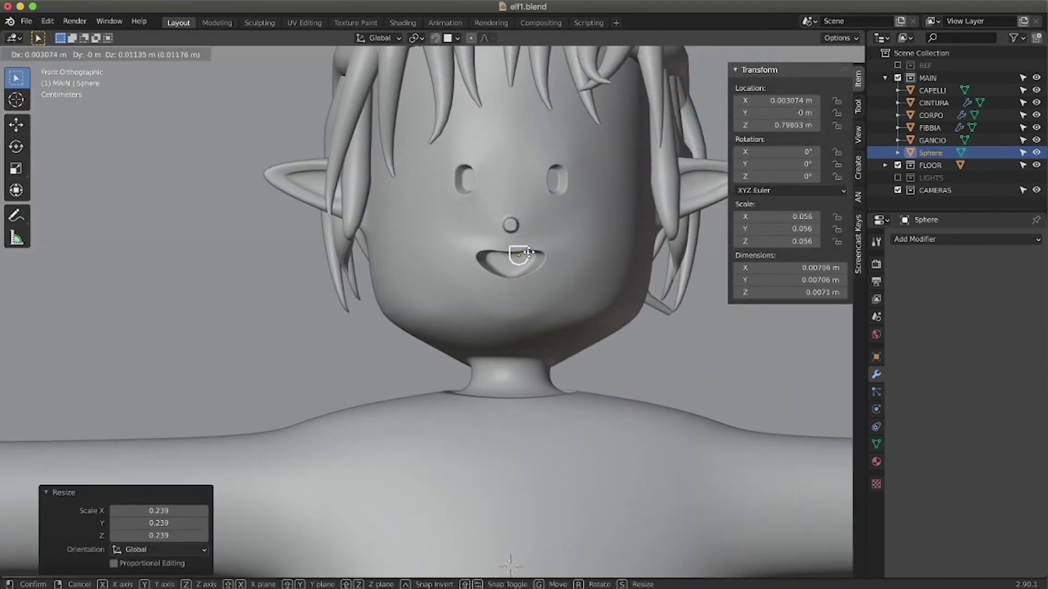
{"action": "left_click", "coordinate": [575, 220]}
{"action": "key", "text": "s"}
{"action": "left_click", "coordinate": [559, 276]}
Rename the tooth DENTE and duplicate it twice side by side along the mouth's upper edge
{"action": "double_click", "coordinate": [930, 153]}
{"action": "type", "text": "den"}
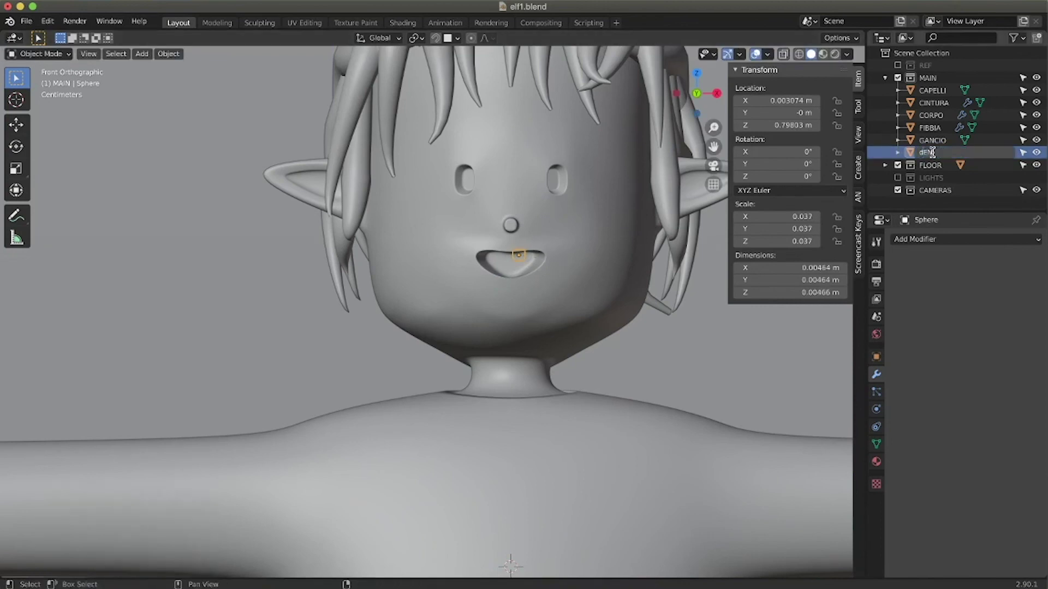
{"action": "scroll", "coordinate": [518, 257], "scroll_direction": "up", "scroll_amount": 6}
{"action": "key", "text": "shift+d"}
{"action": "left_click", "coordinate": [538, 247]}
{"action": "key", "text": "shift+d"}
{"action": "left_click", "coordinate": [573, 240]}
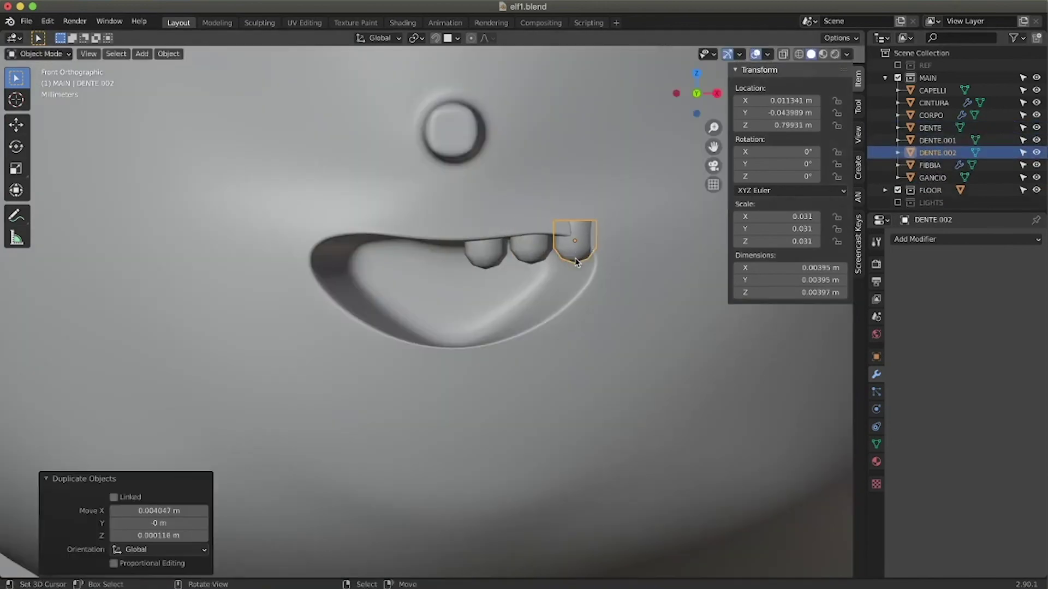
Move the outermost tooth to about -0.0426 m in Y and shift a neighbouring tooth along Y to fit the mouth
{"action": "middle_click_drag", "start_coordinate": [540, 328], "coordinate": [537, 219]}
{"action": "key", "text": "g"}
{"action": "key", "text": "y"}
{"action": "left_click", "coordinate": [492, 358]}
{"action": "right_click", "coordinate": [511, 344]}
{"action": "key", "text": "g"}
{"action": "key", "text": "y"}
{"action": "middle_click_drag", "start_coordinate": [514, 350], "coordinate": [505, 431]}
Scale the outermost tooth down to about 0.028 and reposition the middle tooth under the lip
{"action": "right_click", "coordinate": [566, 260]}
{"action": "key", "text": "s"}
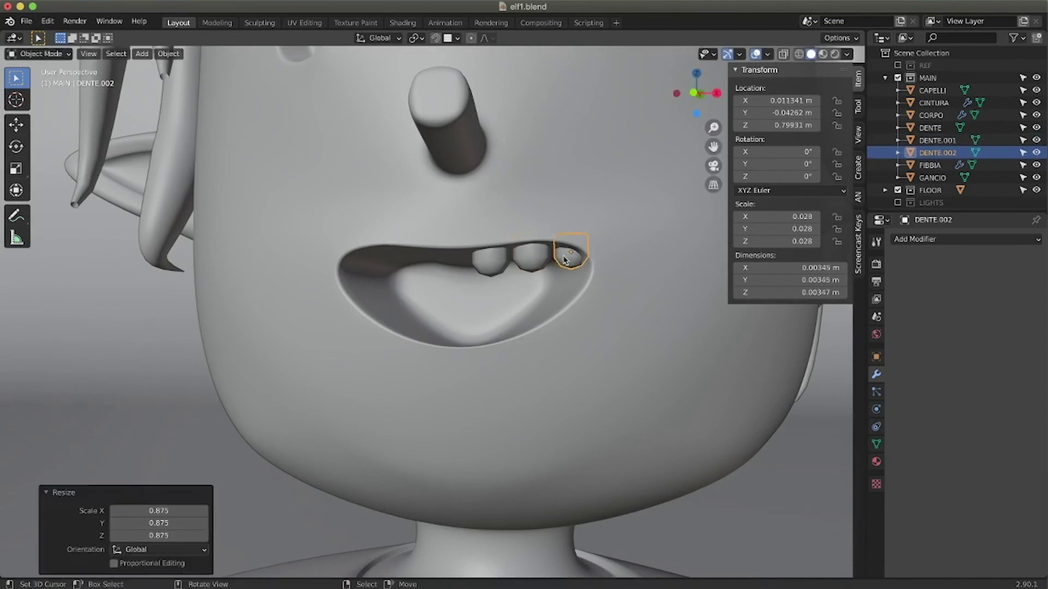
{"action": "right_click", "coordinate": [531, 257]}
{"action": "key", "text": "g"}
Join the three teeth into one object and add a Mirror modifier that uses the body as mirror object
{"action": "right_click", "coordinate": [489, 263]}
{"action": "right_click", "coordinate": [521, 265], "text": "shift"}
{"action": "right_click", "coordinate": [555, 262], "text": "shift"}
{"action": "key", "text": "ctrl+j"}
{"action": "left_click", "coordinate": [928, 239]}
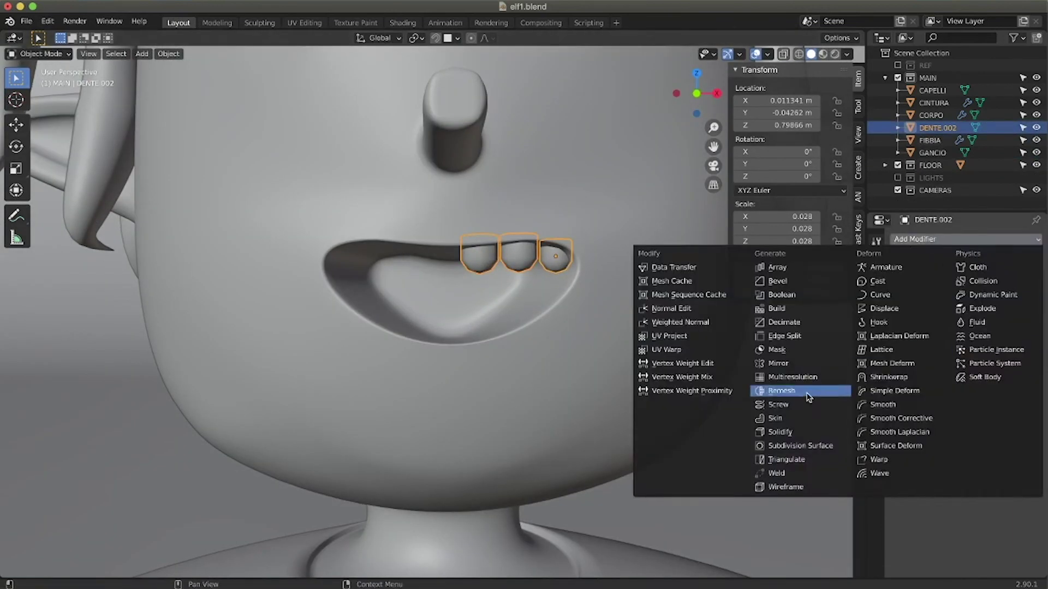
{"action": "left_click", "coordinate": [780, 363]}
{"action": "left_click", "coordinate": [1021, 325]}
{"action": "left_click", "coordinate": [600, 243]}
Select the linked mesh of a single tooth in the joined object and shift it along X
{"action": "key", "text": "Tab"}
{"action": "right_click", "coordinate": [504, 270], "text": "shift"}
{"action": "key", "text": "ctrl+l"}
{"action": "key", "text": "g"}
{"action": "key", "text": "x"}
{"action": "left_click", "coordinate": [515, 267]}
Adjust the teeth's placement and duplicate them for the lower row of the mouth
{"action": "middle_click_drag", "start_coordinate": [516, 267], "coordinate": [522, 554]}
{"action": "scroll", "coordinate": [526, 286], "scroll_direction": "down", "scroll_amount": 2}
{"action": "key", "text": "g"}
{"action": "key", "text": "shift+d"}
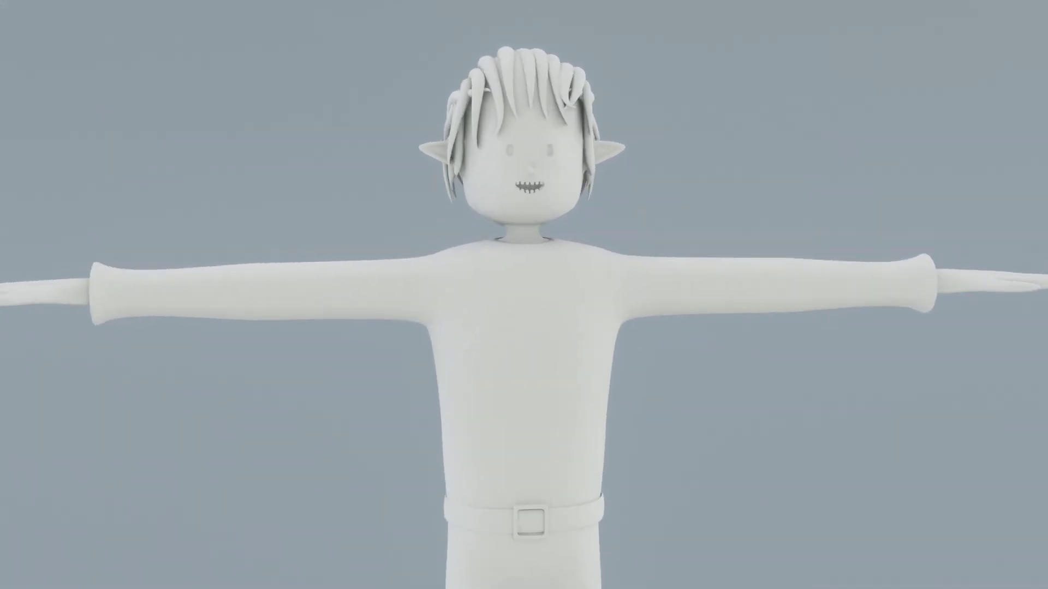